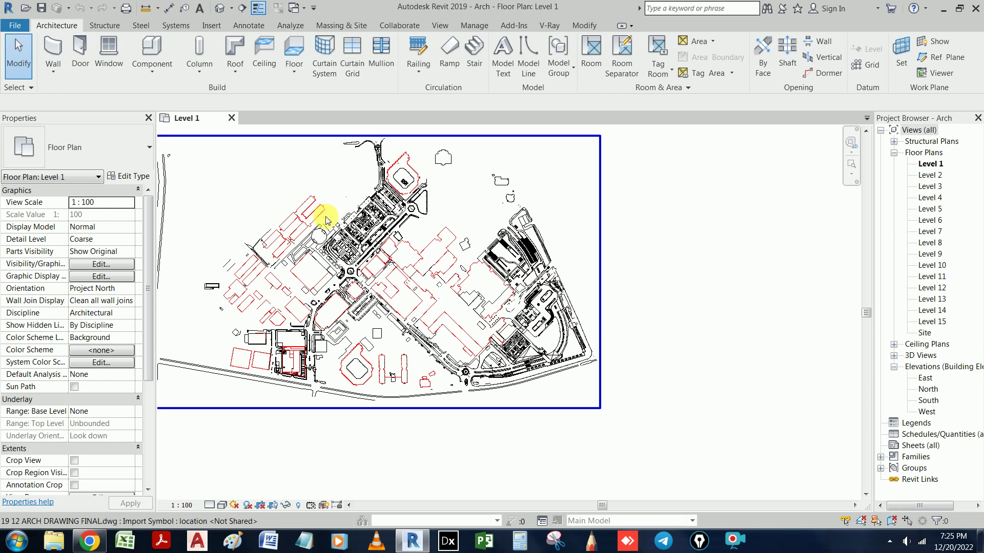
- Make the imported DWG plan unselectable by turning off Select Links in the status bar
scroll(352, 214, up, 2)
click(359, 205)
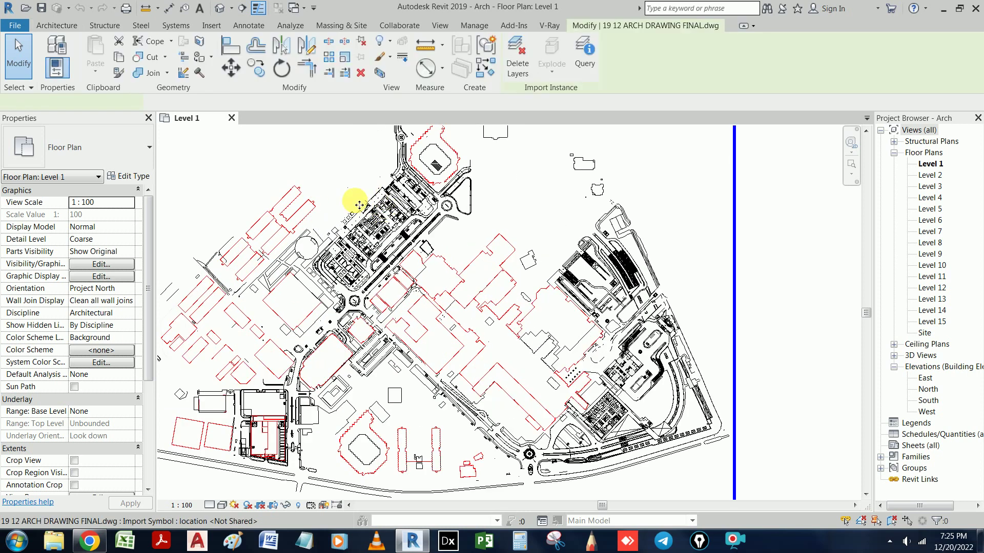
scroll(380, 236, up, 1)
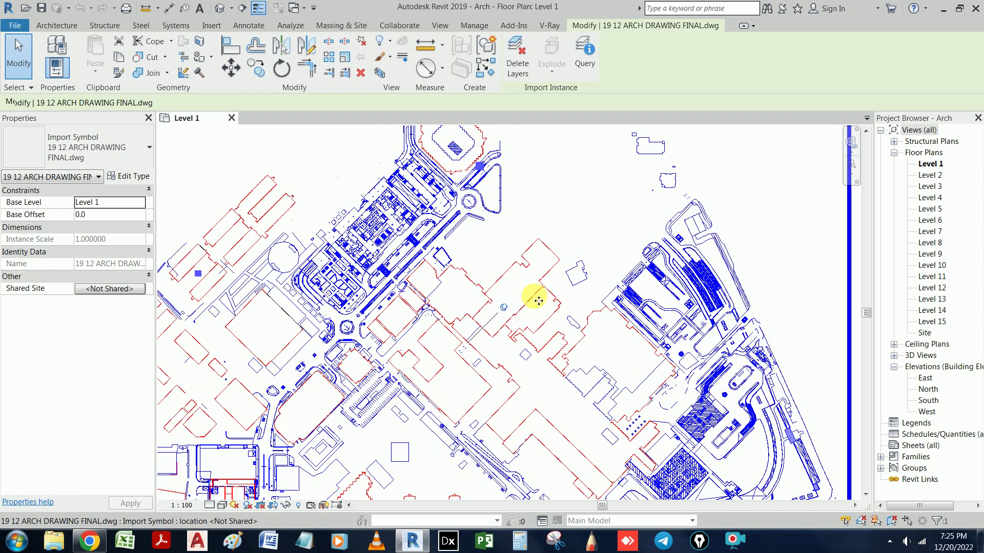
key(Escape)
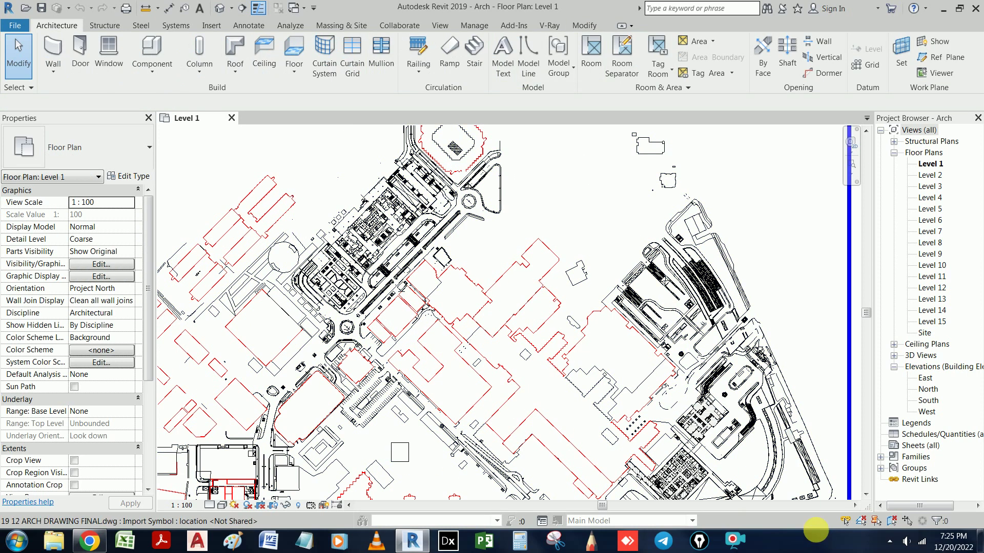
click(844, 523)
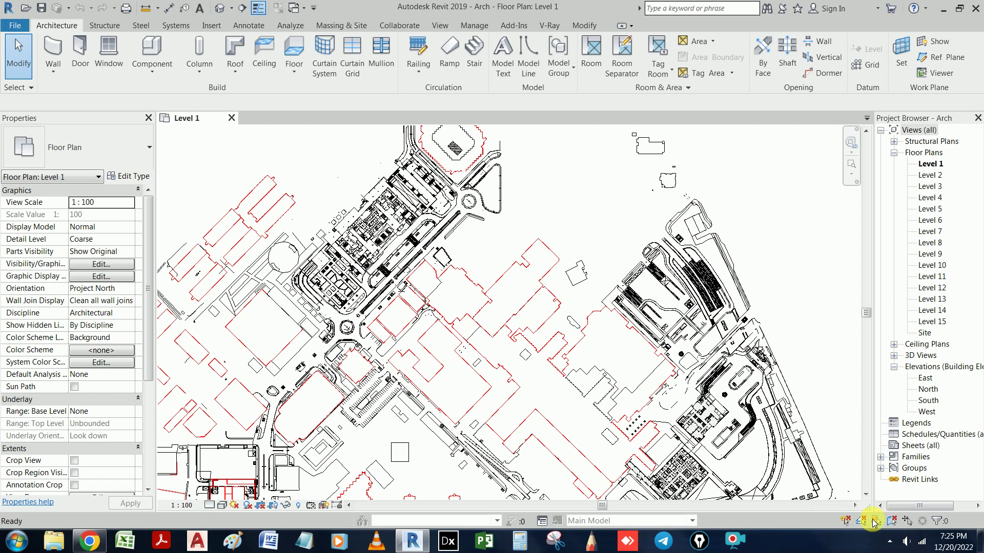
- Zoom into the central building and select an existing red Generic 200mm wall
scroll(468, 292, up, 1)
middle_drag(471, 258, 596, 351)
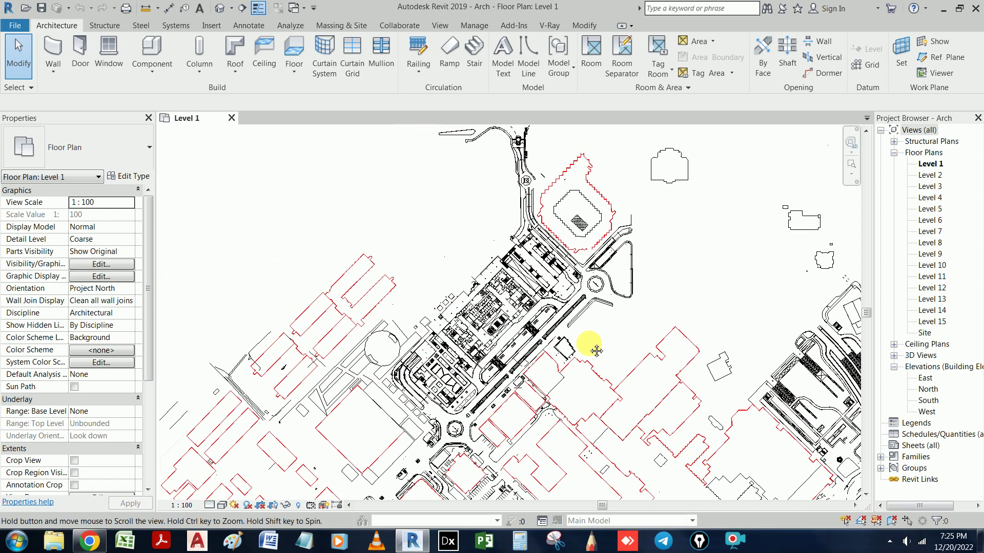
scroll(516, 287, up, 2)
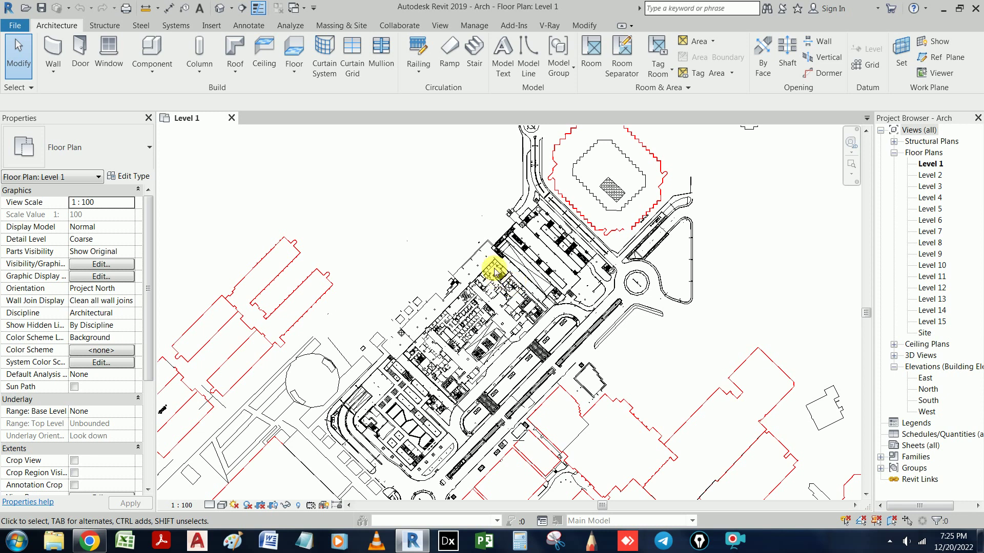
scroll(518, 236, up, 1)
scroll(403, 329, up, 1)
middle_drag(402, 329, 472, 259)
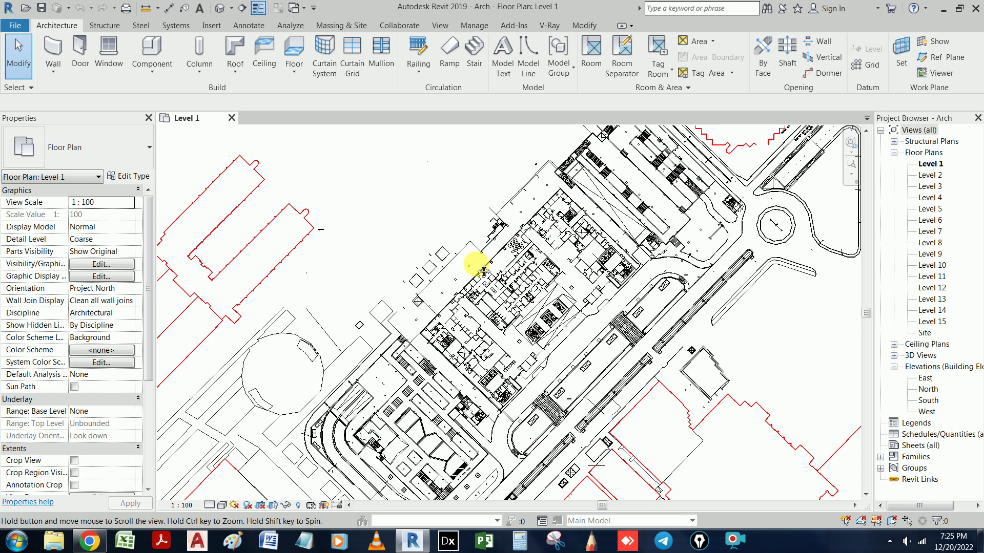
scroll(410, 329, up, 1)
scroll(421, 336, down, 1)
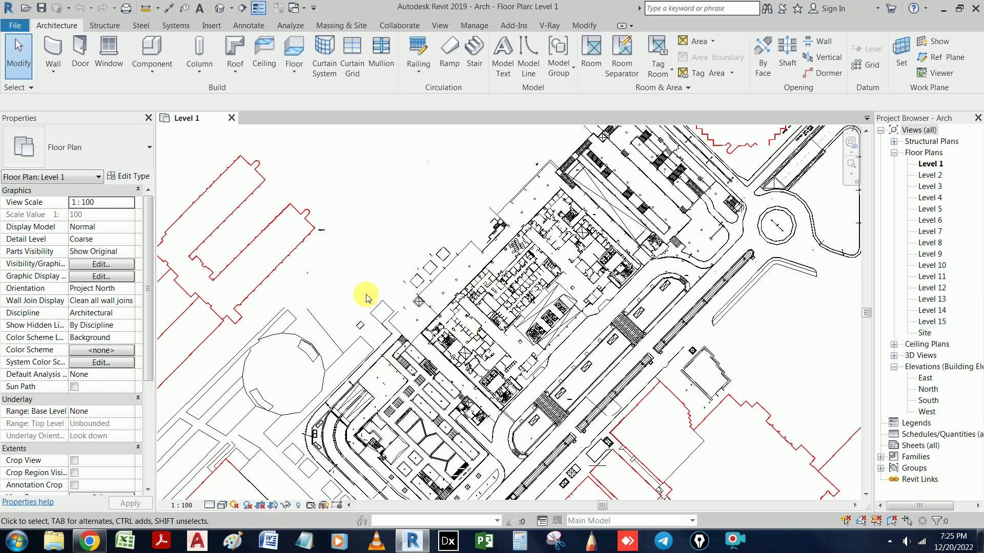
click(309, 225)
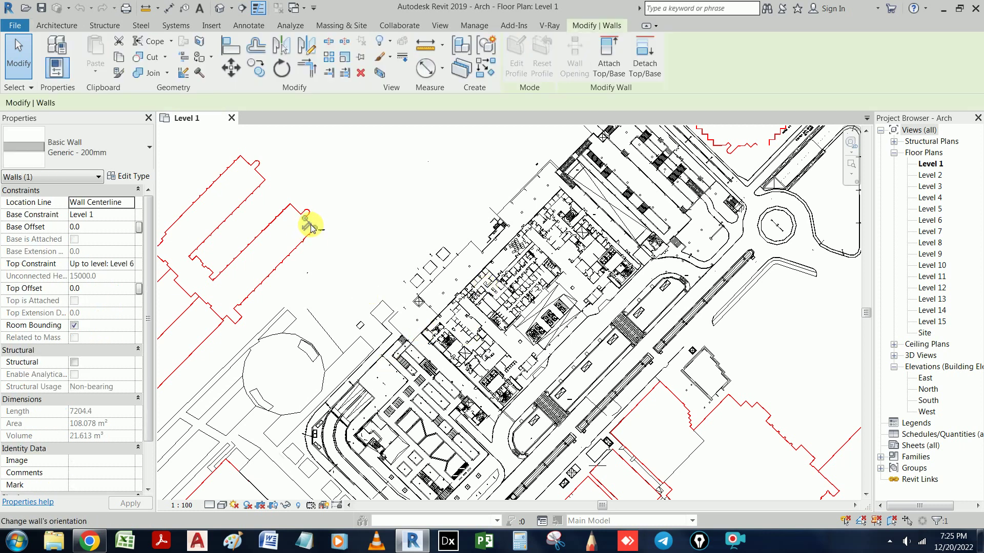
- Use Create Similar on the selected wall and zoom to the central stairs
right_click(313, 229)
mouse_move(374, 307)
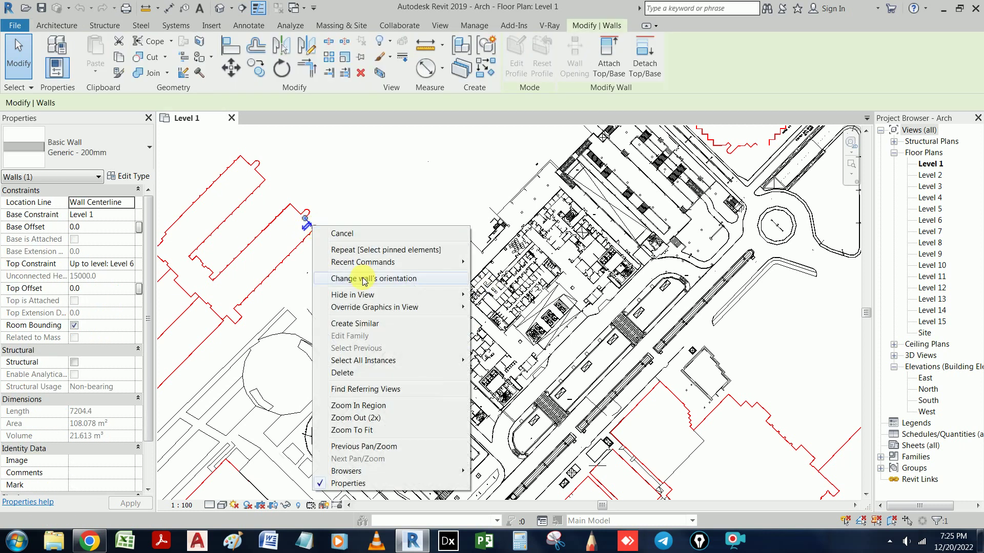
click(379, 323)
scroll(382, 371, up, 2)
scroll(382, 369, up, 2)
middle_drag(381, 369, 439, 213)
scroll(434, 340, up, 2)
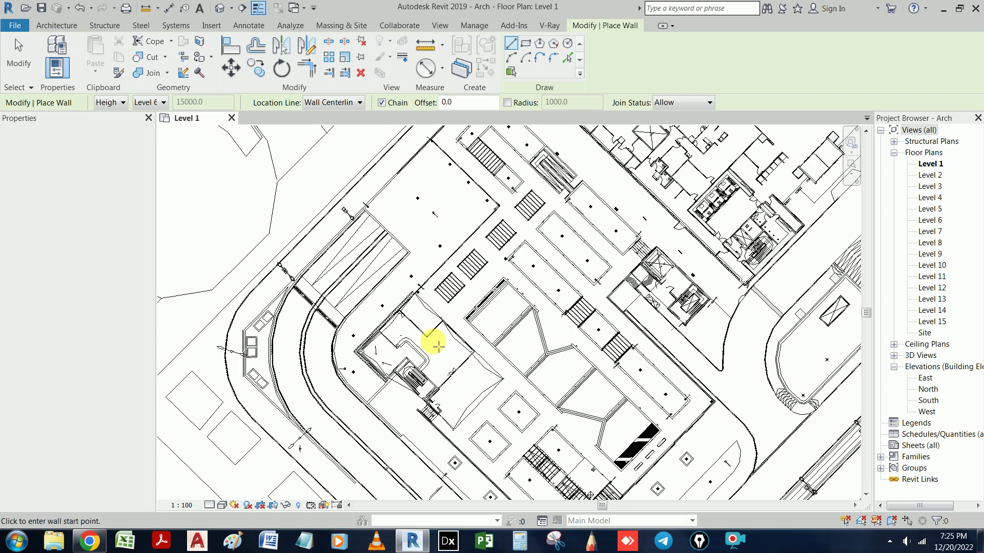
scroll(439, 338, up, 1)
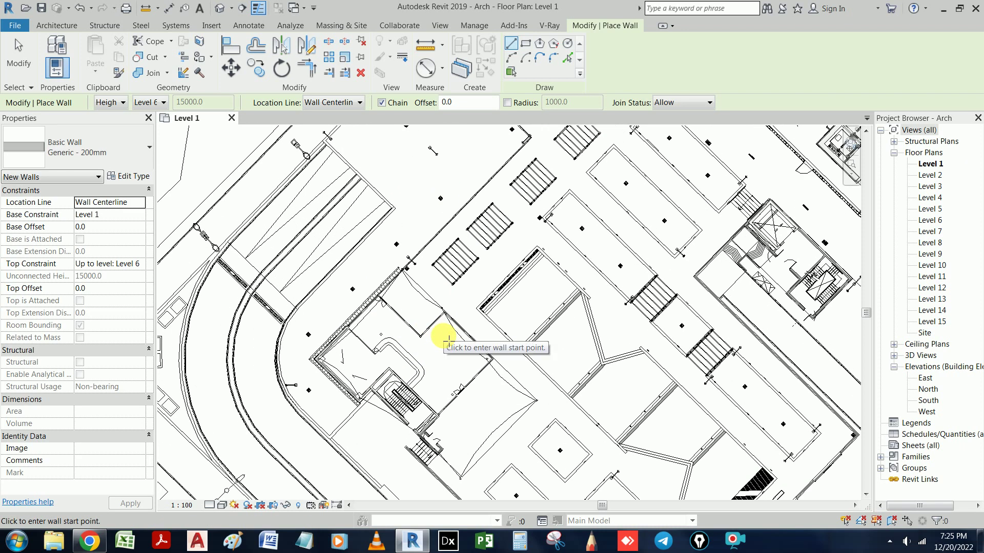
scroll(707, 351, down, 2)
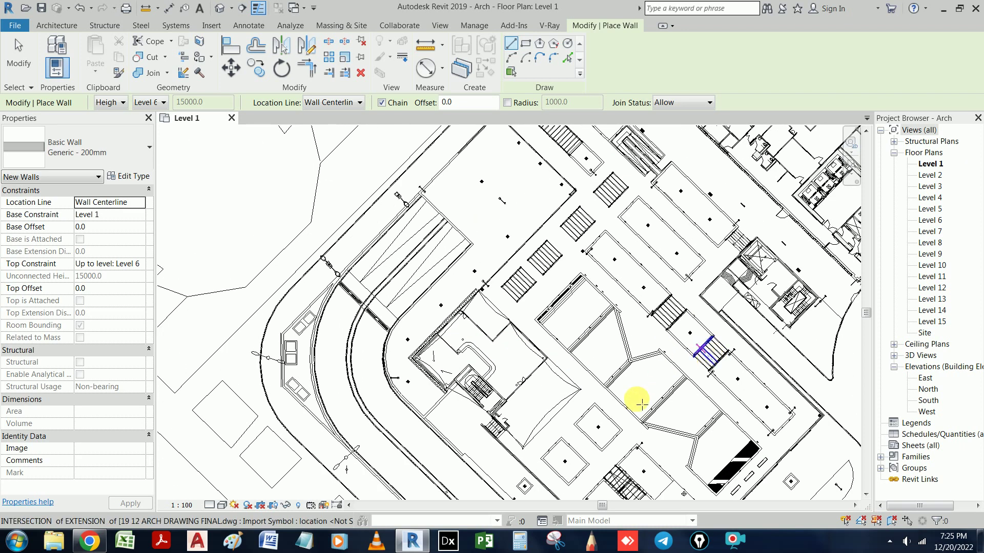
middle_drag(632, 395, 636, 415)
scroll(497, 166, up, 1)
scroll(441, 193, up, 1)
scroll(471, 201, up, 1)
scroll(472, 202, up, 1)
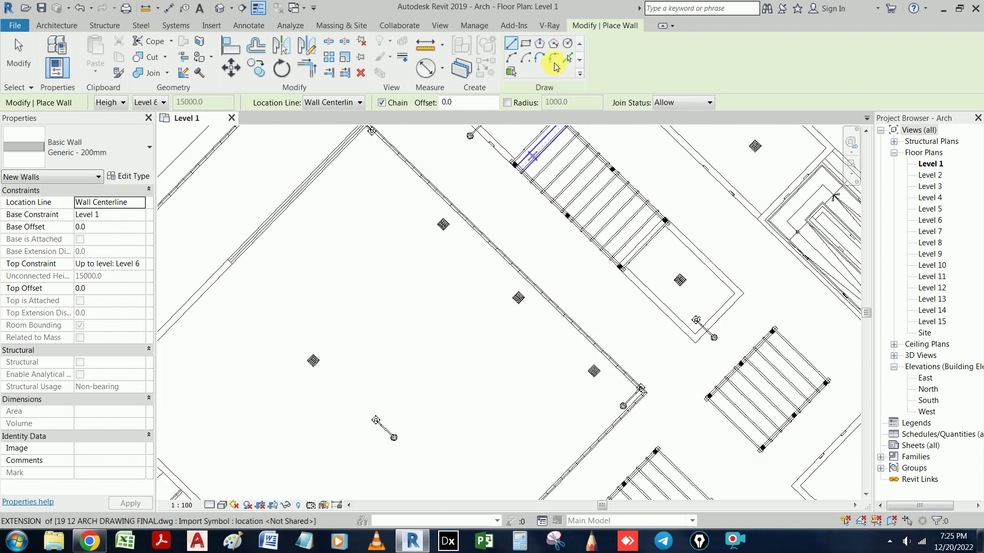
- With Pick Lines and height set to Level 14, trace the wall along the DWG line
click(568, 60)
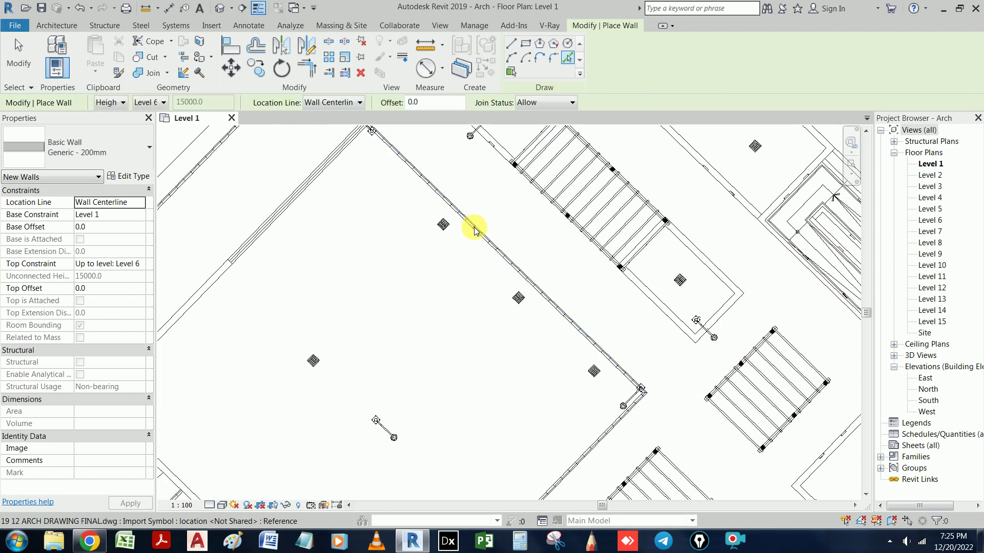
click(164, 102)
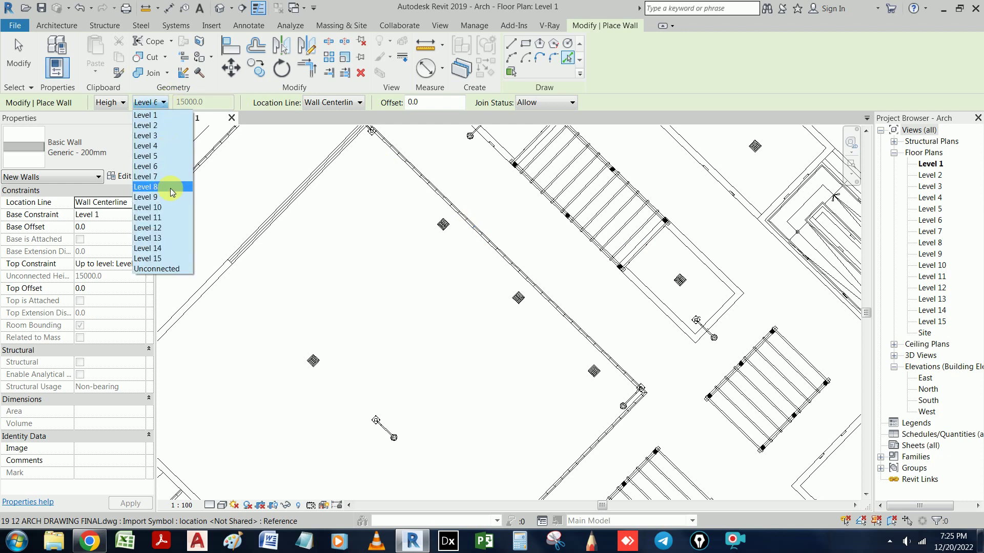
click(171, 249)
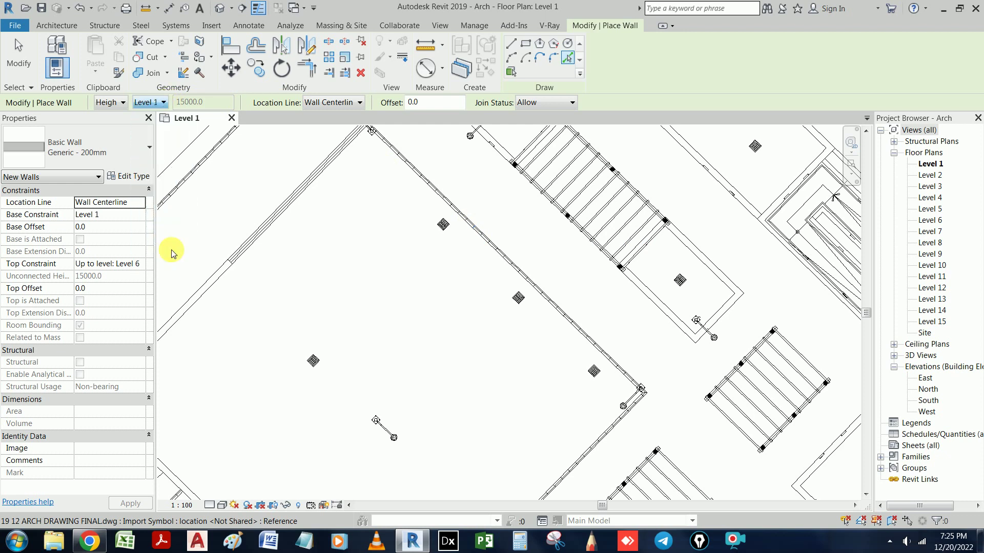
click(509, 258)
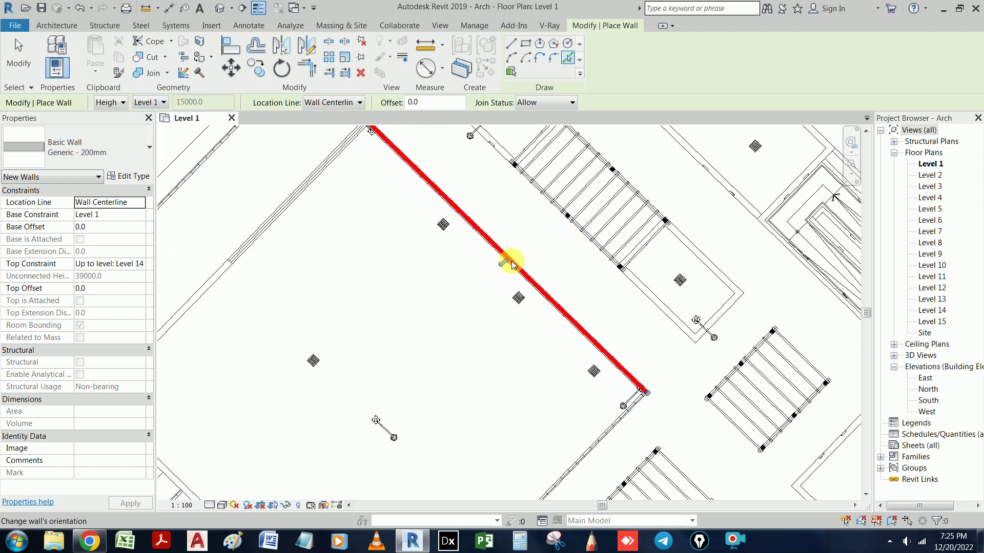
- Trace walls along the diagonal DWG line and the short line next to it
scroll(519, 321, down, 1)
scroll(567, 266, down, 2)
middle_drag(566, 266, 744, 291)
scroll(598, 296, up, 1)
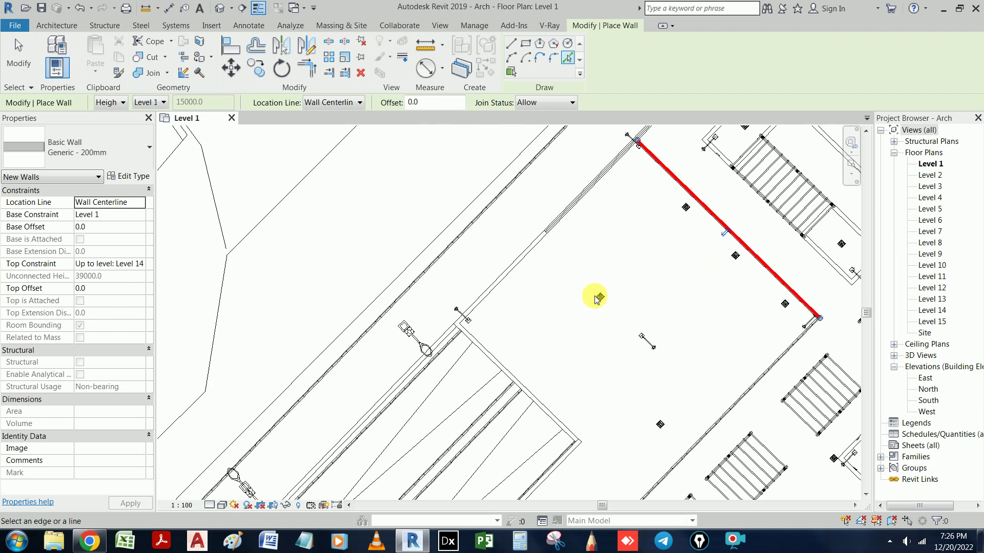
scroll(595, 294, up, 1)
scroll(666, 375, up, 1)
ctrl+scroll(714, 276, down, 2)
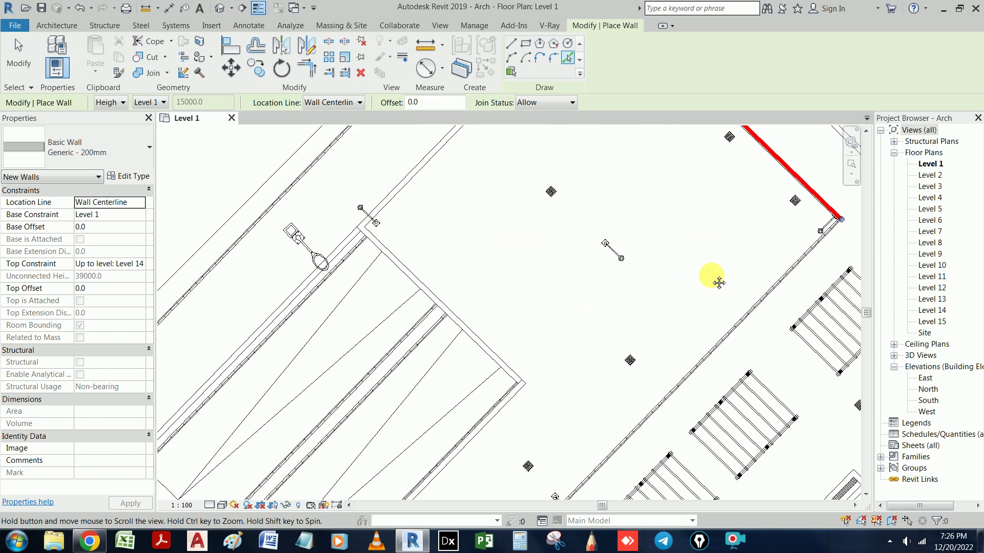
ctrl+scroll(756, 298, down, 1)
click(755, 273)
scroll(598, 359, down, 1)
scroll(602, 287, up, 1)
scroll(572, 310, up, 1)
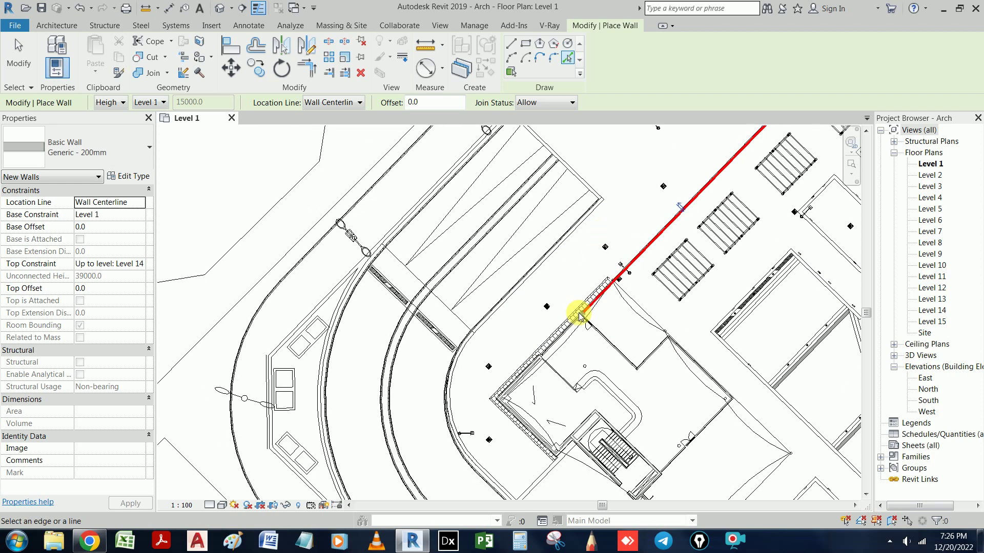
scroll(568, 332, up, 1)
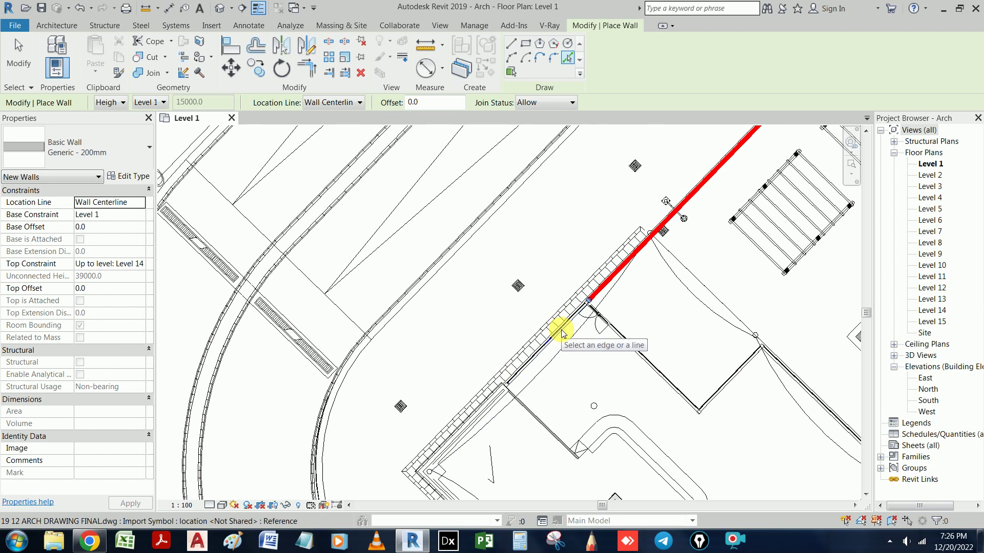
scroll(571, 330, up, 1)
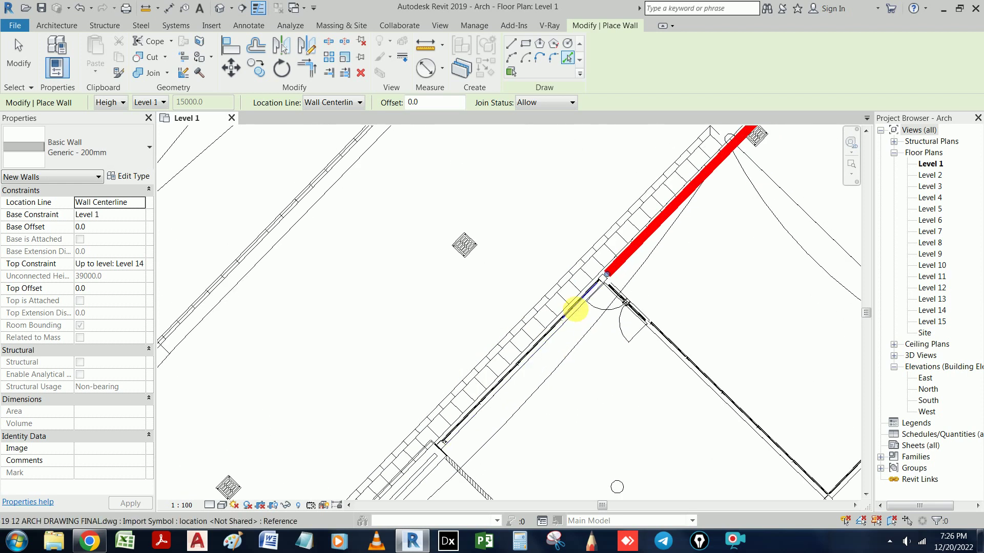
click(576, 312)
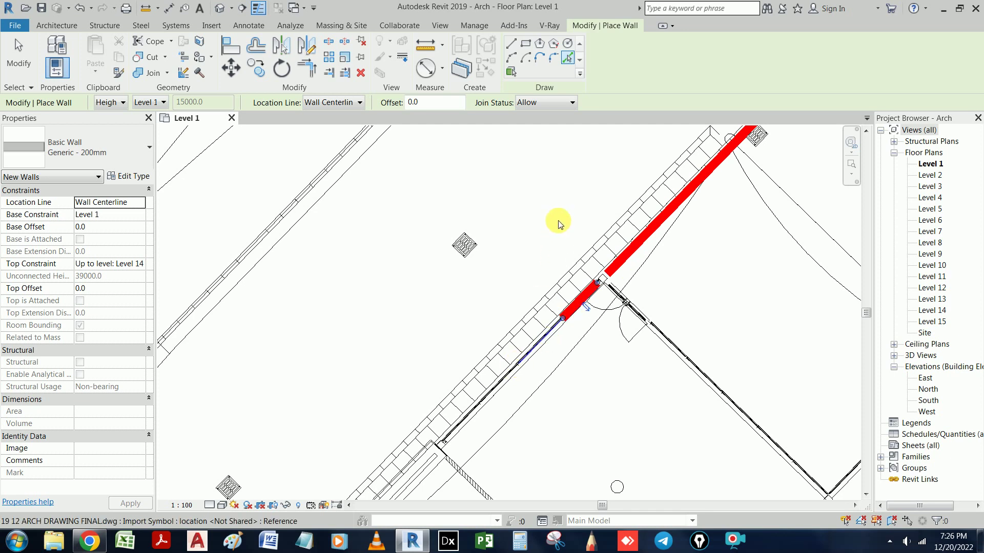
- Trace walls along the lower-left diagonal, around the corner, and along the stair core edge
scroll(564, 230, down, 2)
mouse_move(588, 345)
middle_down()
mouse_move(546, 338)
mouse_move(538, 314)
middle_up()
scroll(487, 237, up, 2)
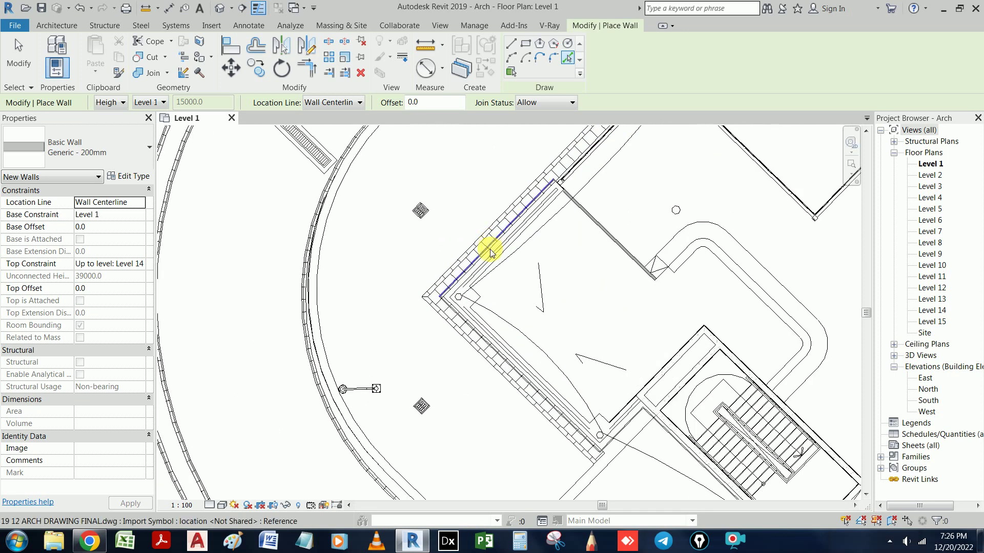
click(481, 336)
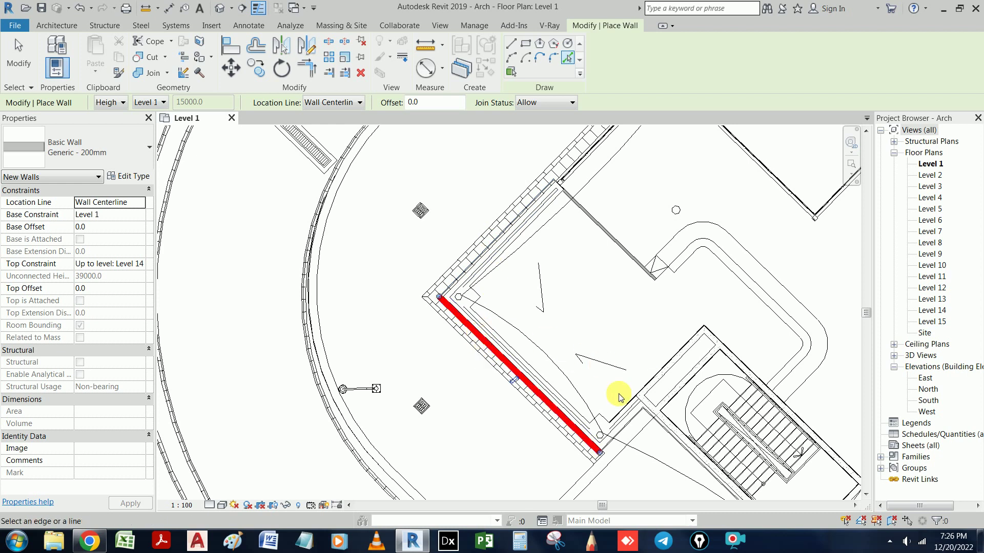
scroll(638, 432, up, 1)
scroll(638, 430, up, 1)
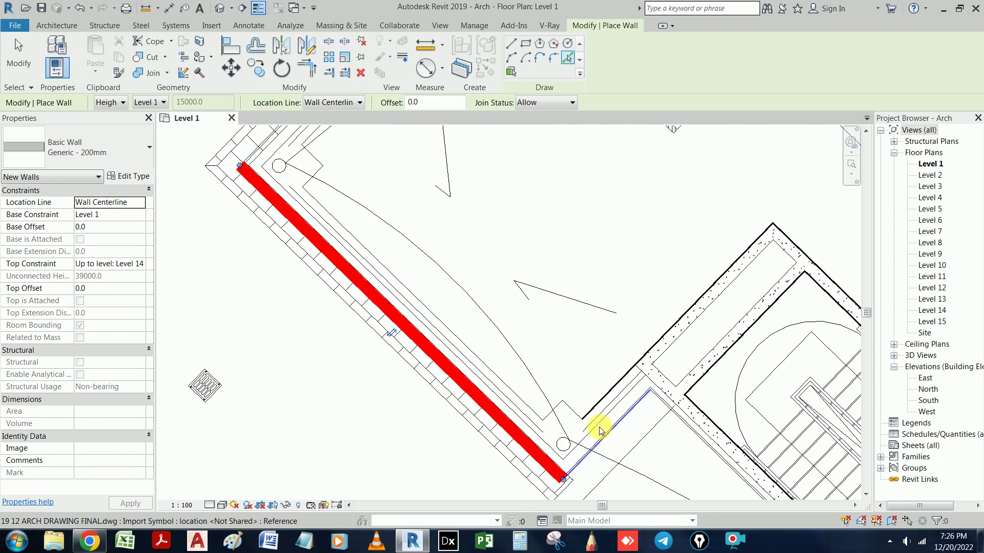
click(608, 443)
scroll(631, 436, down, 1)
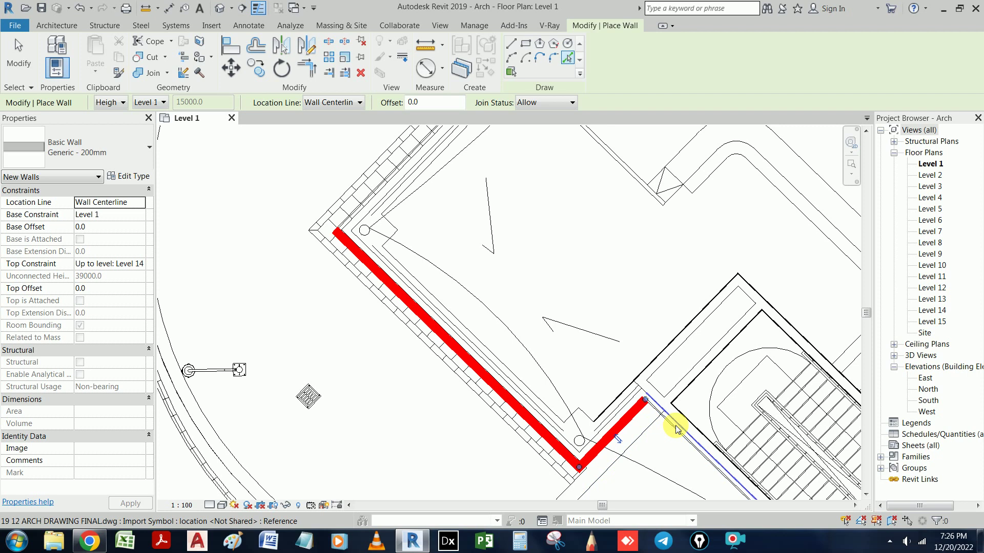
click(675, 430)
- Trace a wall along the next plan line and a short wall at its end
scroll(702, 374, down, 2)
scroll(560, 231, up, 1)
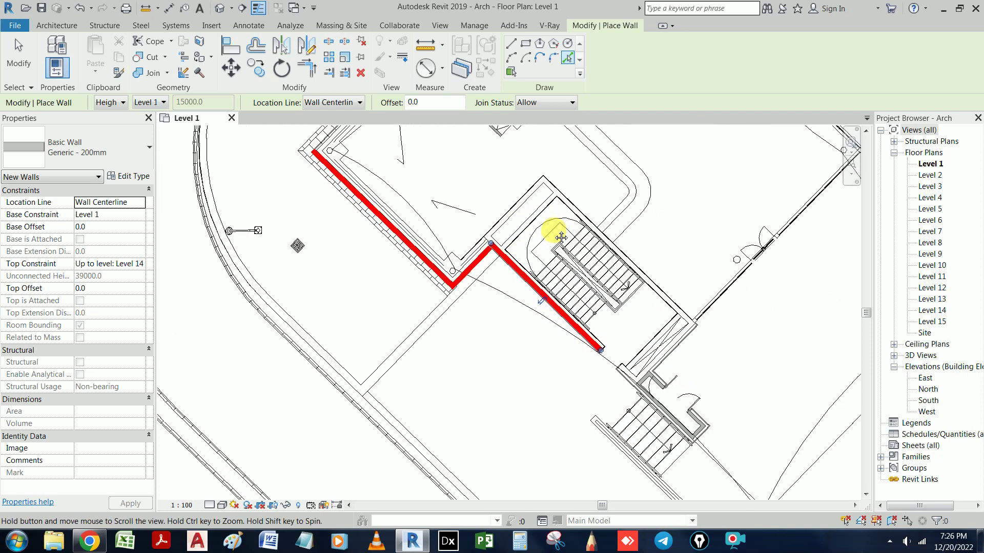
scroll(615, 380, up, 1)
scroll(636, 379, up, 2)
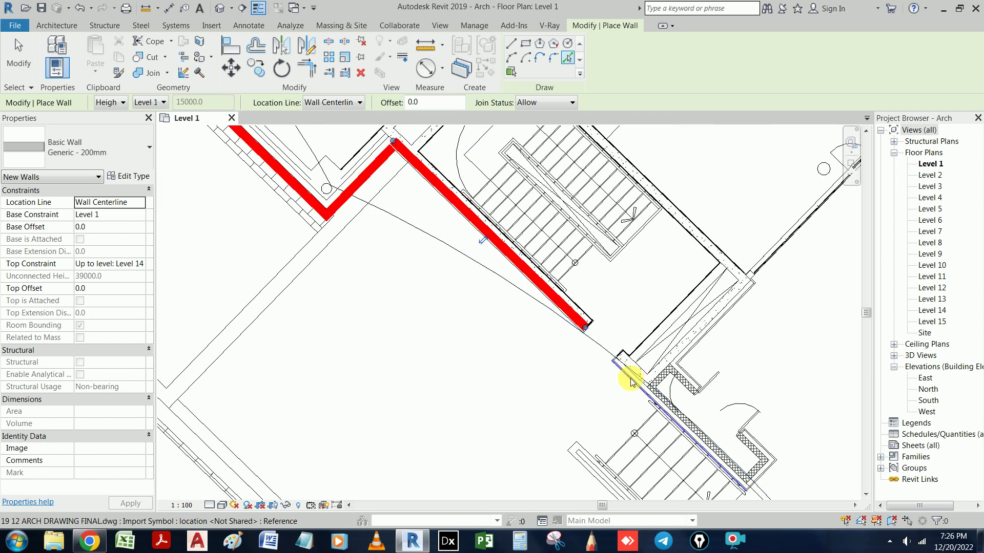
click(631, 381)
mouse_move(698, 377)
middle_down()
mouse_move(670, 253)
mouse_move(565, 196)
middle_up()
scroll(453, 199, up, 1)
scroll(441, 280, up, 1)
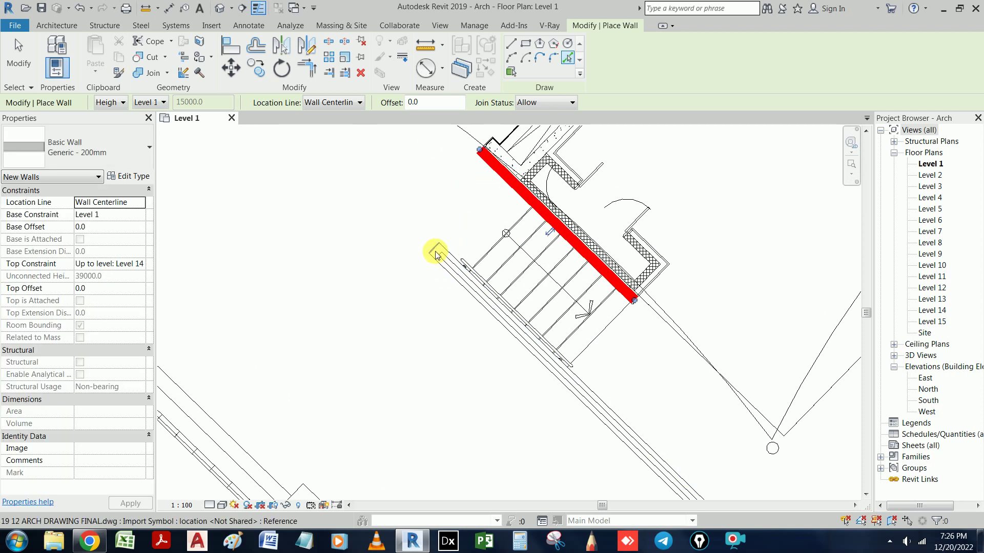
click(434, 248)
- Trace a long wall along the diagonal DWG edge and check its lower end
click(484, 317)
scroll(489, 313, down, 1)
scroll(659, 329, down, 1)
scroll(748, 439, down, 1)
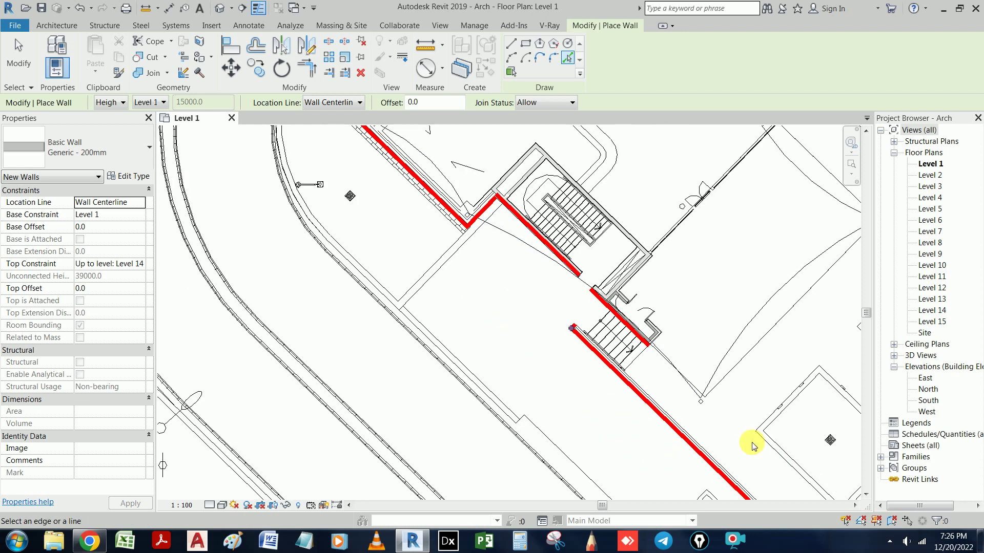
scroll(703, 402, down, 1)
scroll(545, 300, up, 1)
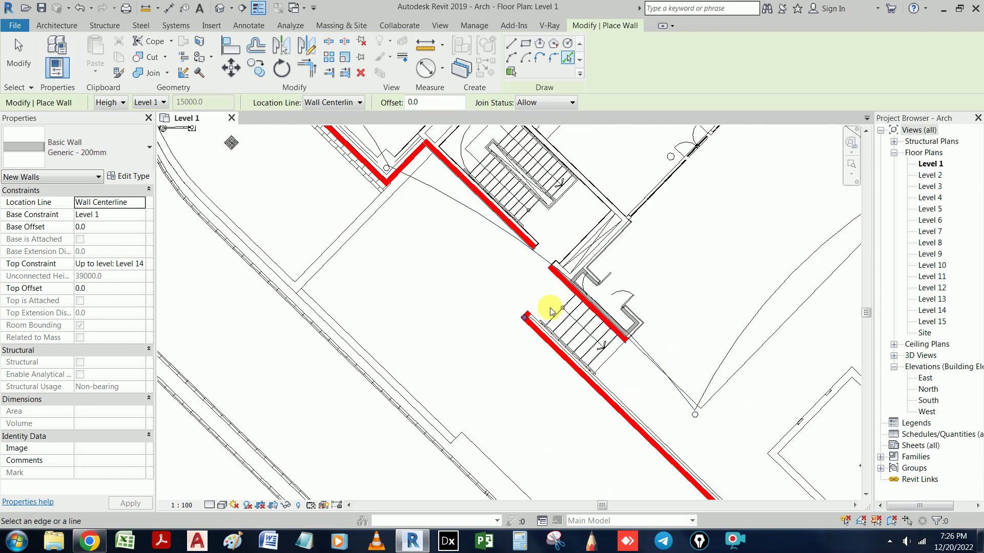
scroll(550, 311, down, 1)
scroll(650, 411, up, 1)
scroll(643, 394, down, 1)
scroll(609, 323, down, 1)
scroll(632, 334, up, 1)
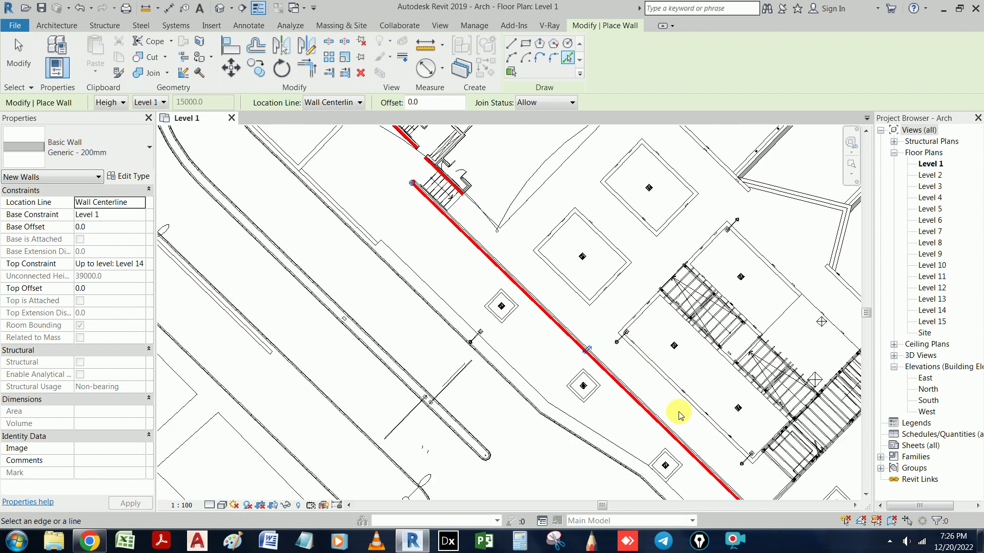
middle_drag(686, 420, 545, 340)
scroll(630, 415, up, 2)
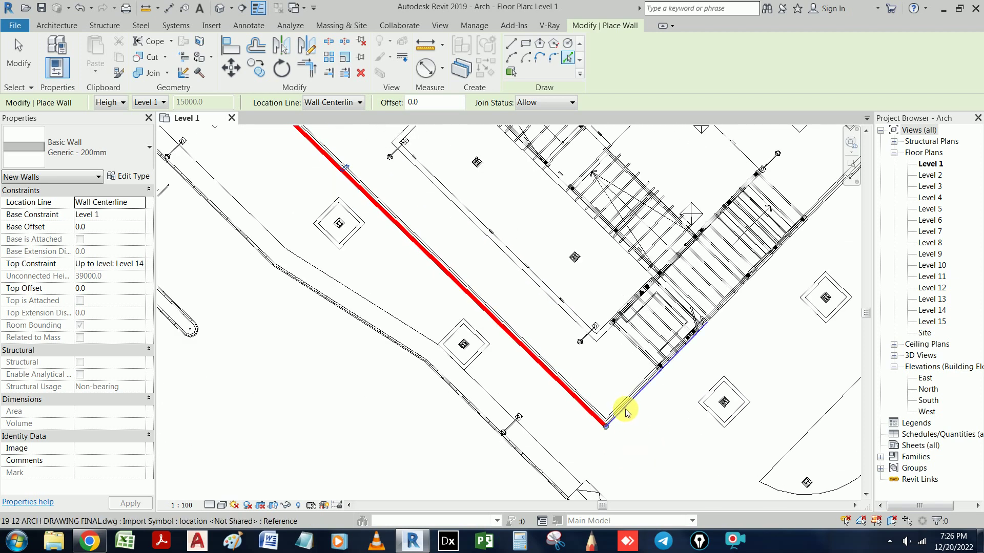
middle_drag(675, 314, 467, 488)
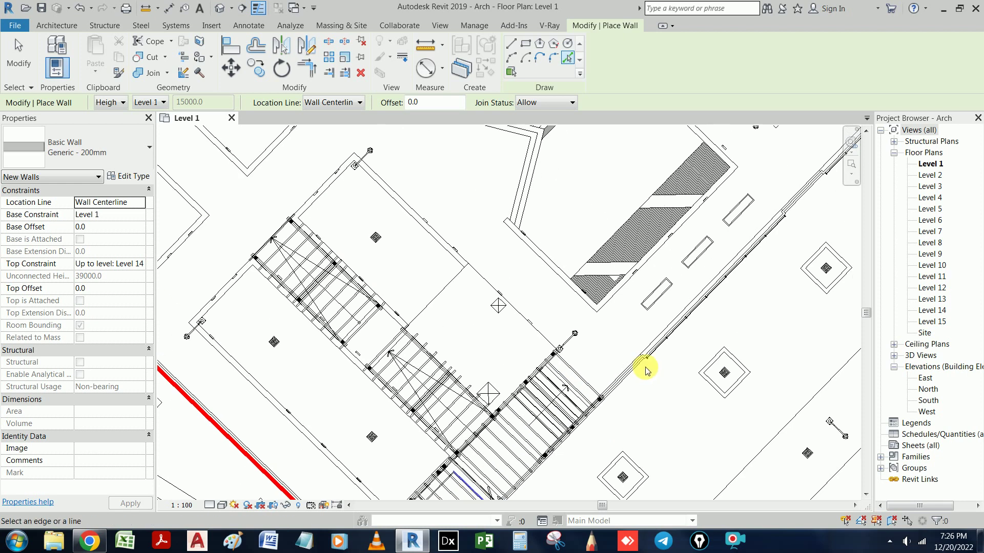
scroll(666, 390, down, 3)
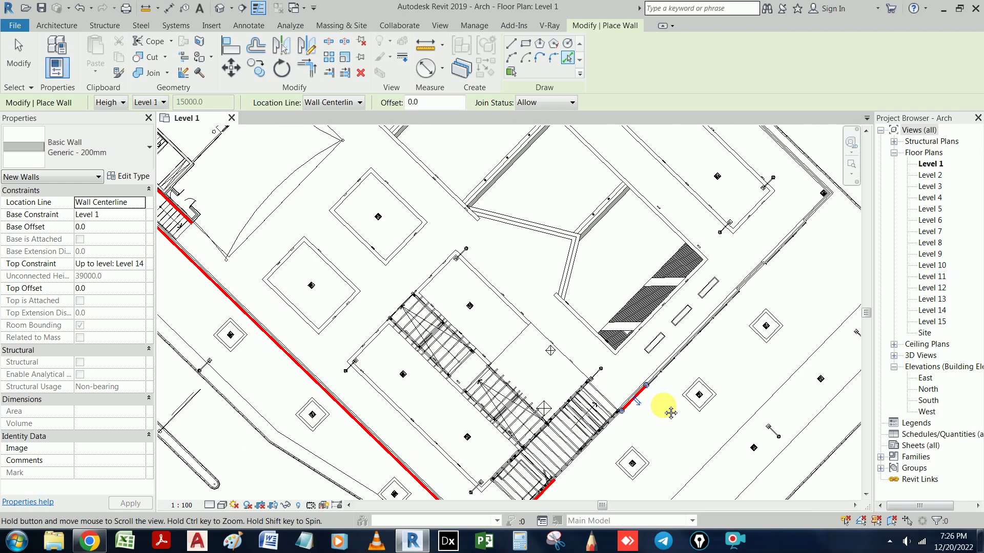
scroll(651, 425, up, 2)
- Trace the core's upper-right edge, its corner wall, the lift shaft edge and an inner stub
click(738, 273)
scroll(769, 451, down, 3)
scroll(632, 198, up, 2)
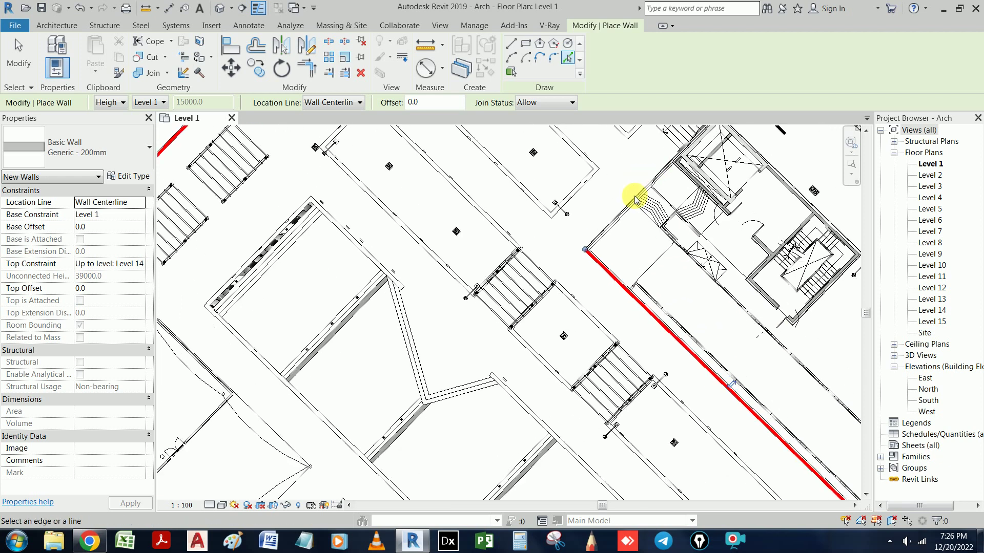
scroll(663, 213, up, 1)
click(615, 219)
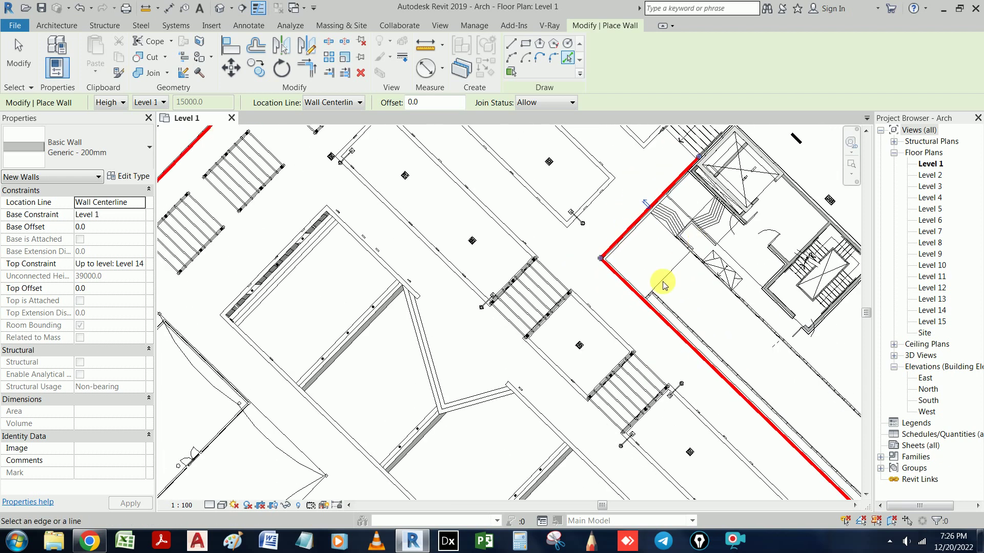
scroll(663, 279, down, 2)
scroll(622, 325, up, 2)
scroll(635, 269, up, 2)
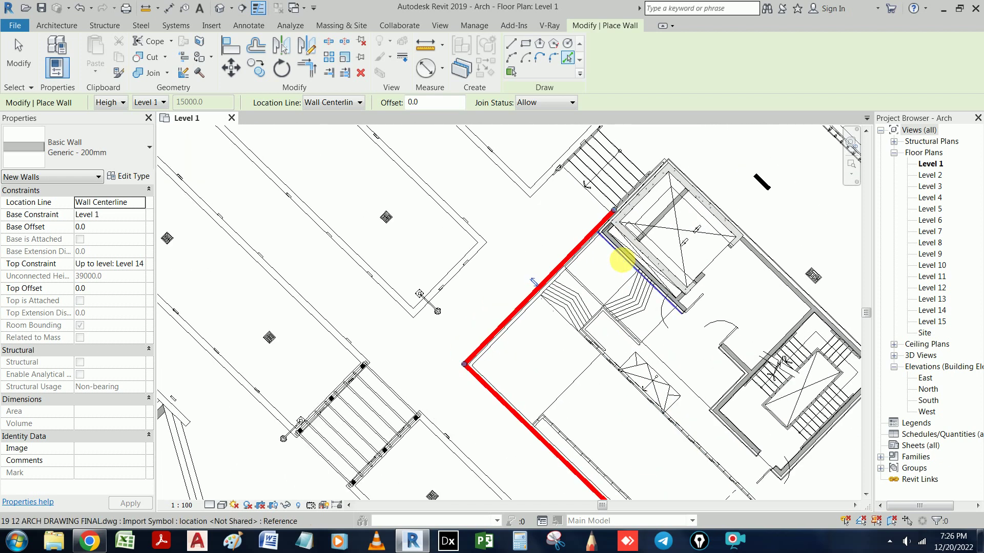
click(647, 277)
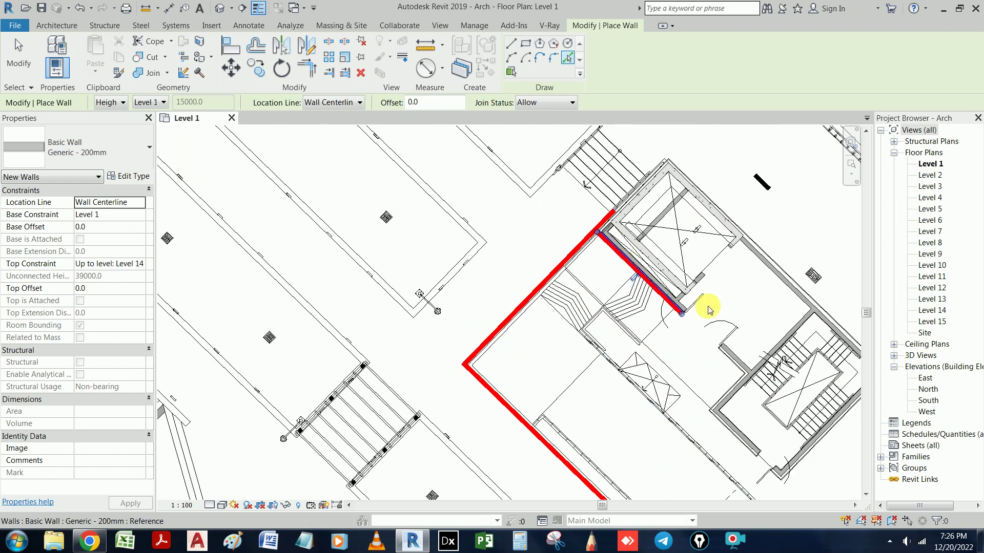
click(740, 363)
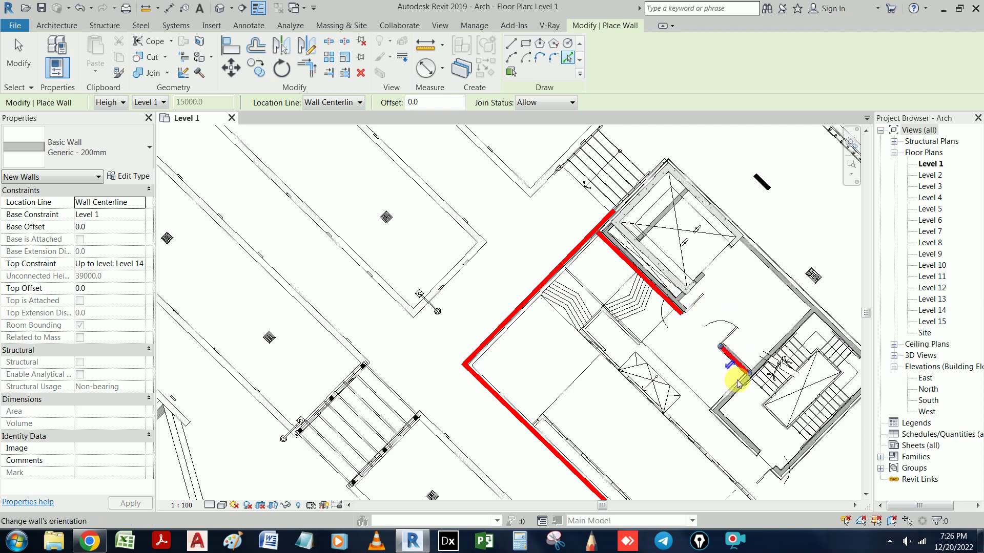
- Trace walls around the inner stair enclosure and along the core's right diagonal edge
click(736, 429)
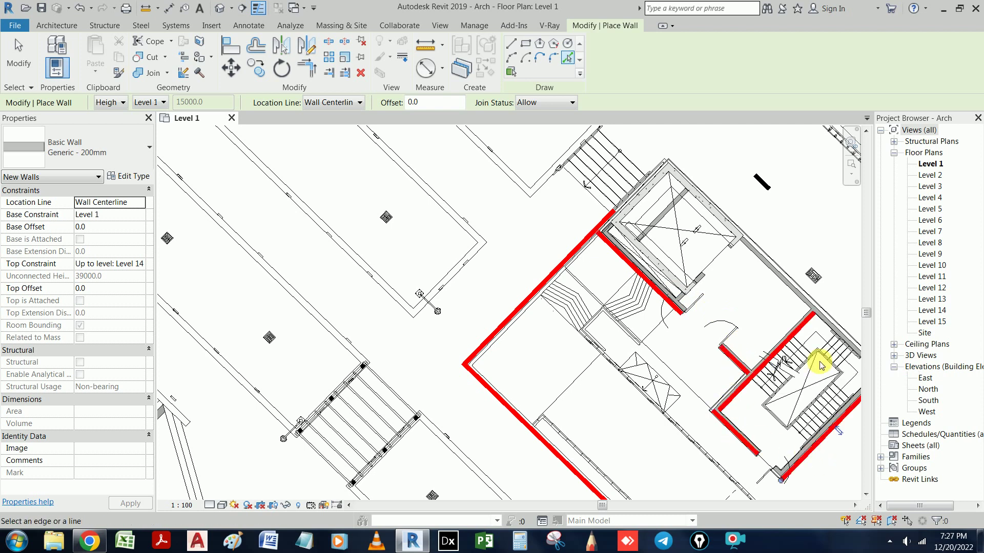
middle_drag(817, 360, 659, 435)
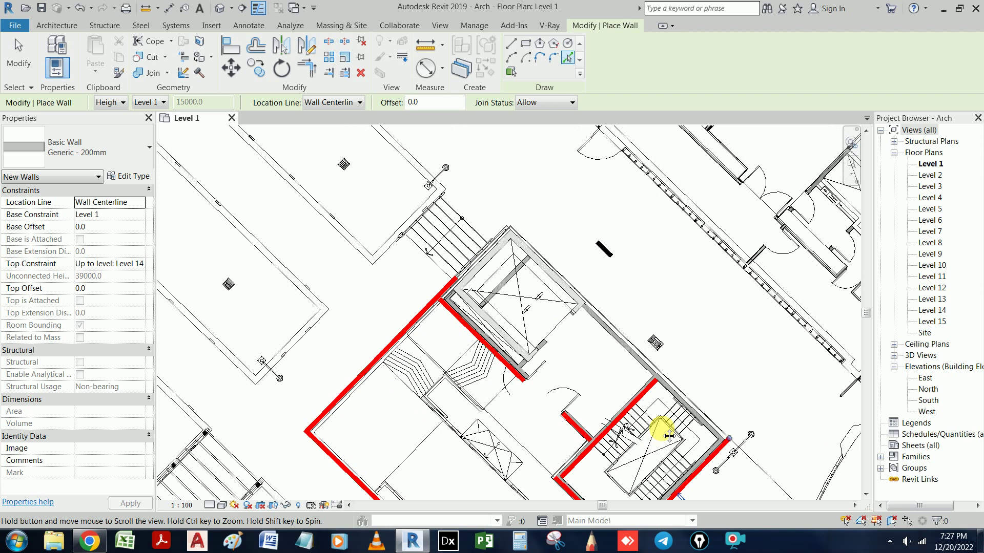
click(605, 328)
scroll(500, 259, up, 1)
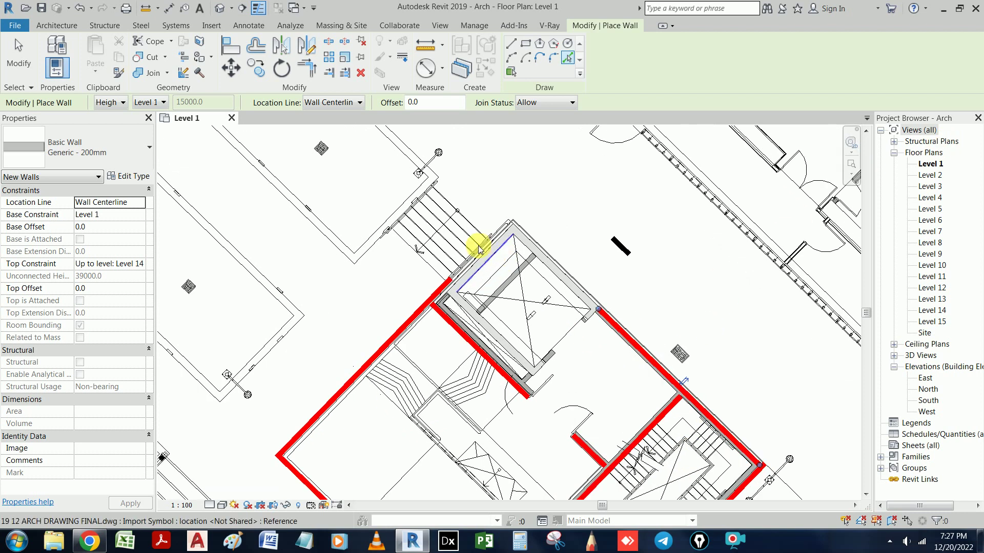
scroll(565, 277, up, 1)
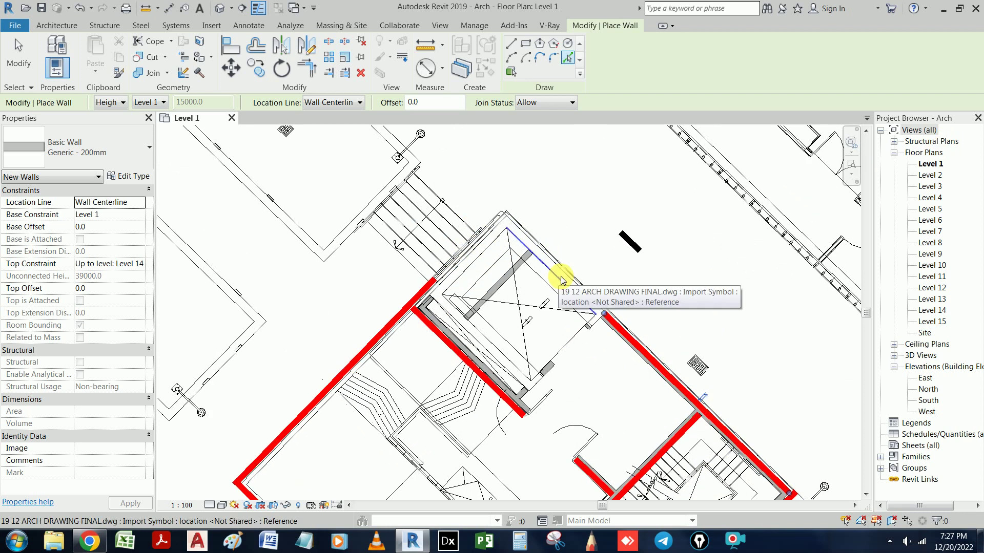
scroll(509, 226, down, 1)
scroll(513, 228, down, 1)
scroll(583, 231, down, 1)
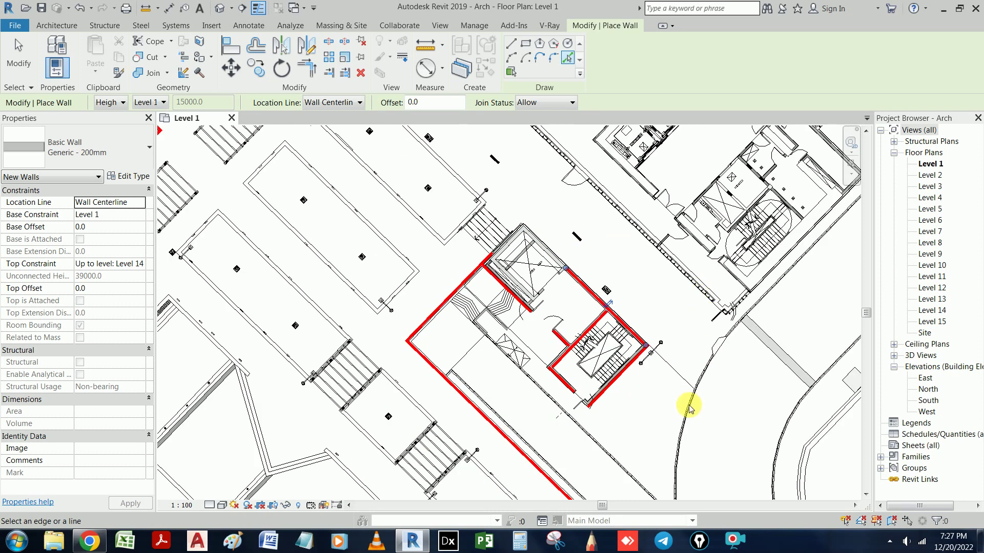
scroll(655, 281, down, 1)
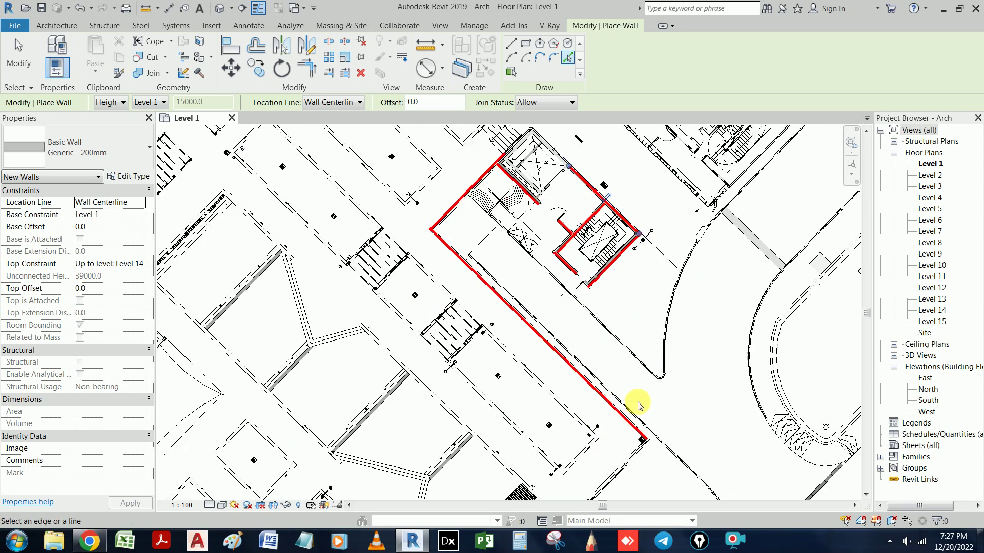
scroll(635, 403, up, 1)
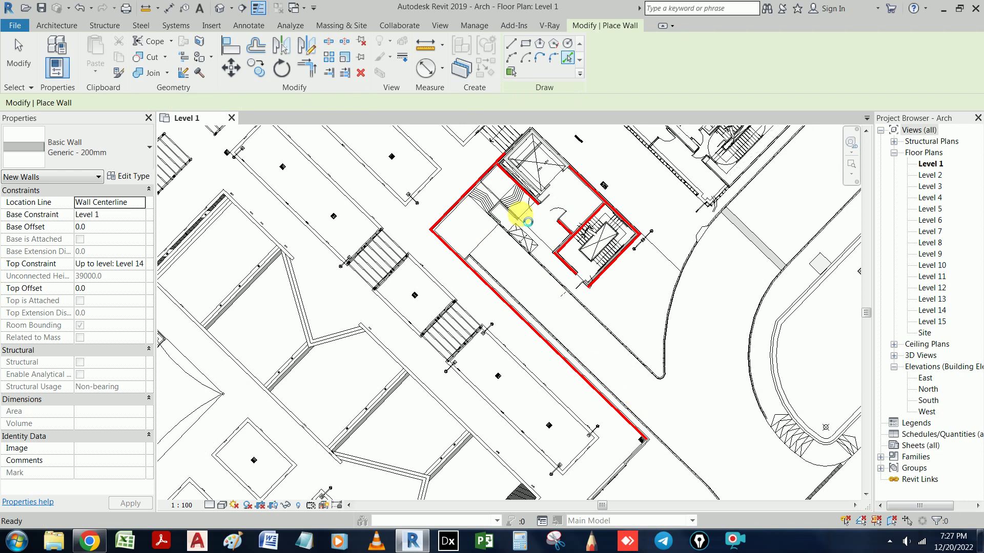
scroll(523, 216, up, 1)
scroll(533, 215, up, 1)
scroll(533, 214, up, 1)
- Pan across the plan to bring the next untraced area into view
middle_drag(533, 214, 559, 304)
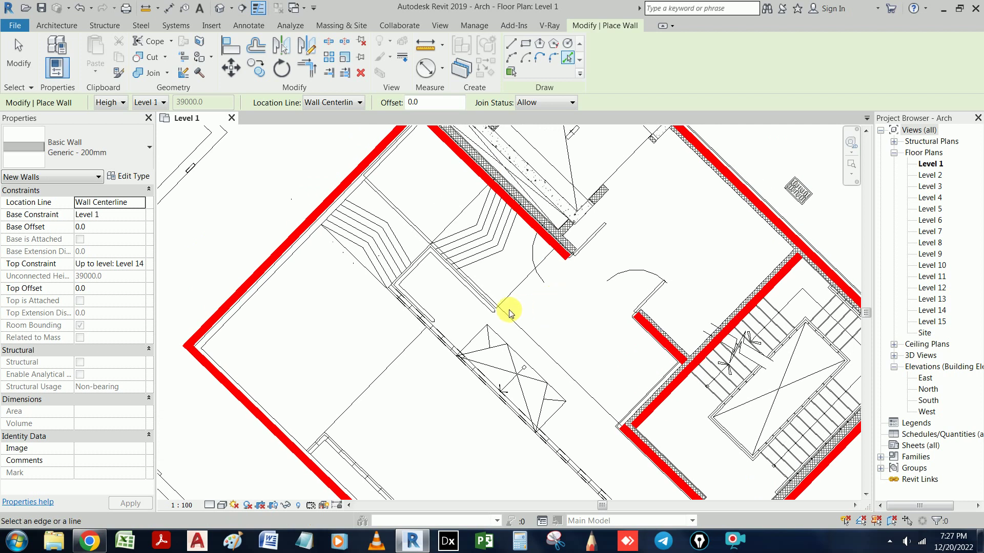
scroll(509, 314, down, 1)
scroll(507, 310, down, 1)
scroll(510, 307, down, 1)
scroll(570, 392, down, 1)
middle_drag(570, 392, 501, 347)
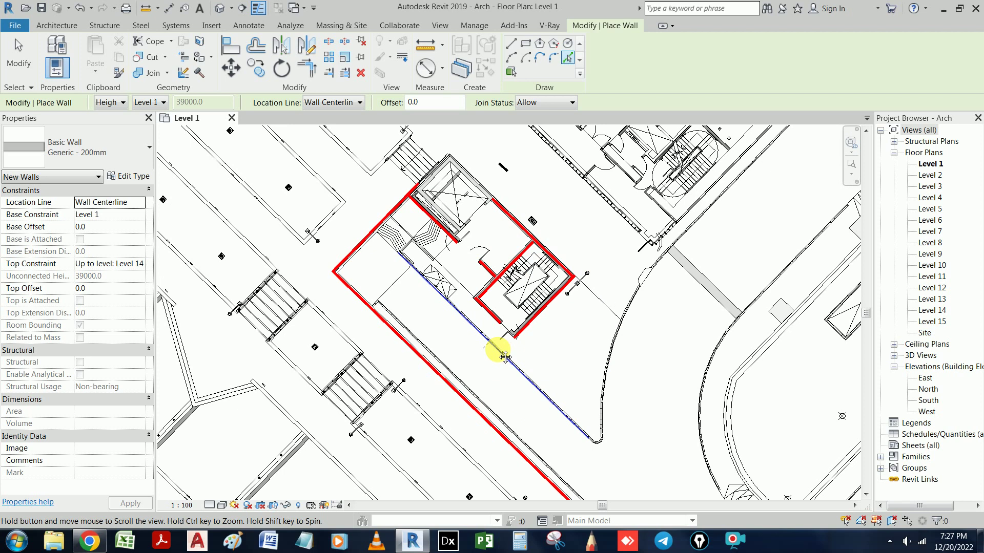
mouse_move(600, 213)
middle_down()
mouse_move(452, 323)
mouse_move(417, 378)
middle_up()
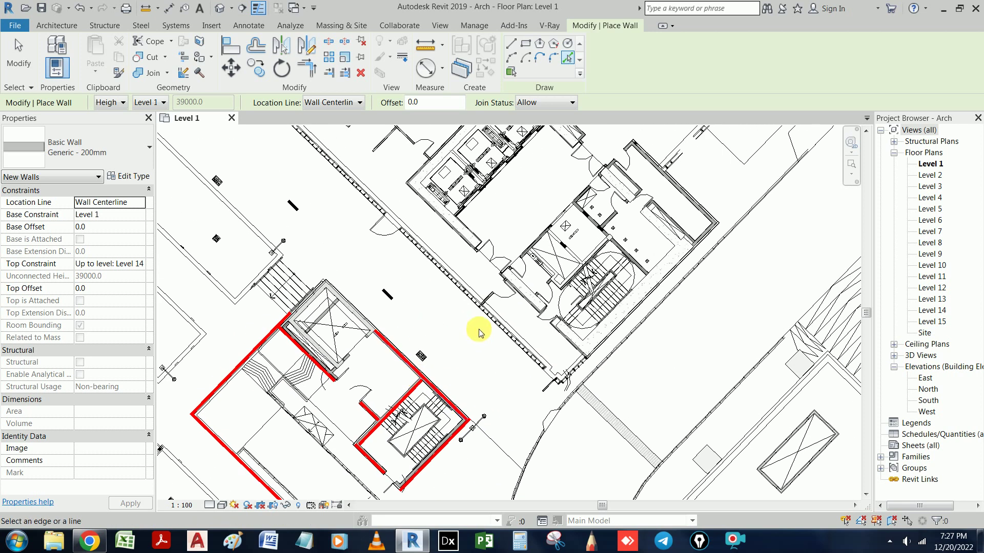
middle_drag(475, 358, 551, 411)
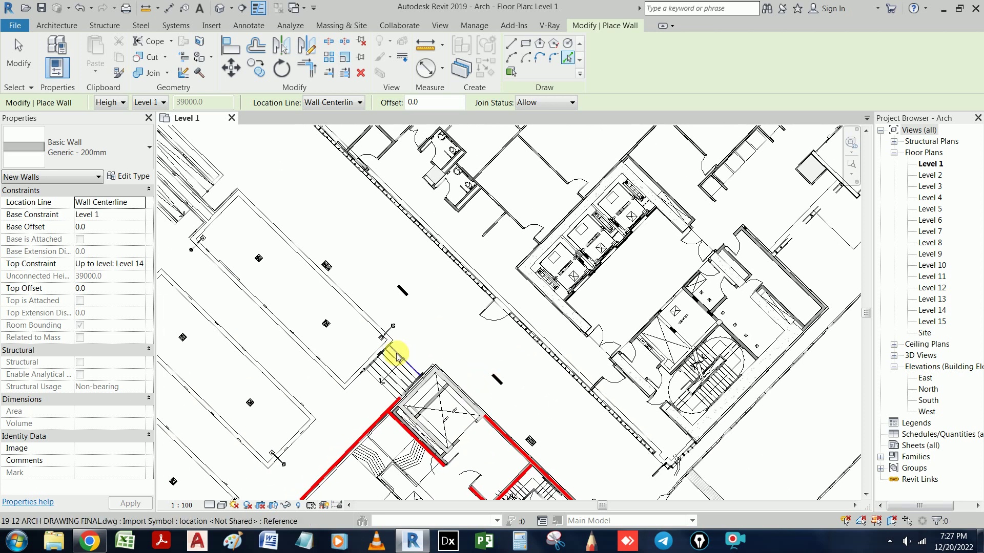
- Trace walls along the long edge above the stair and the short edge beside it
scroll(394, 338, up, 2)
scroll(394, 335, up, 1)
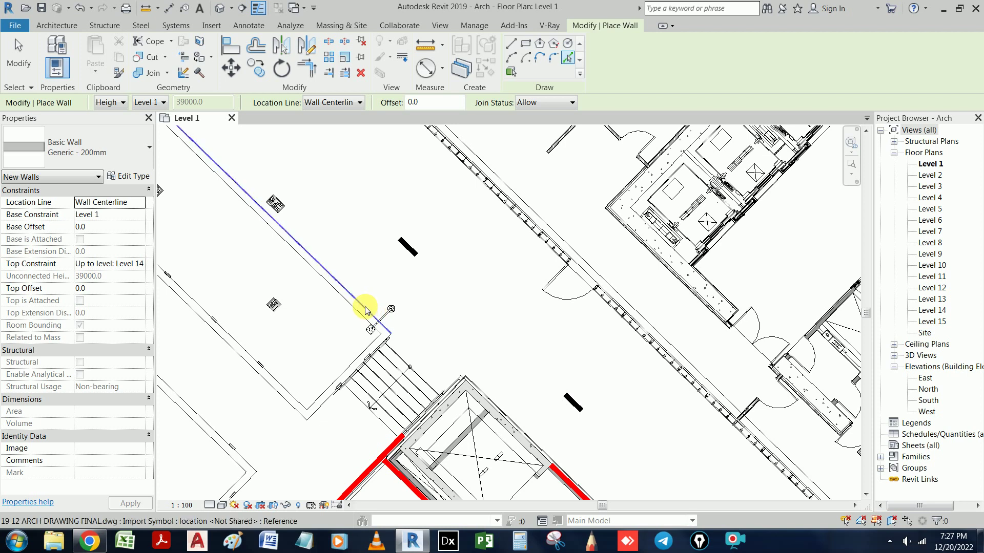
click(366, 309)
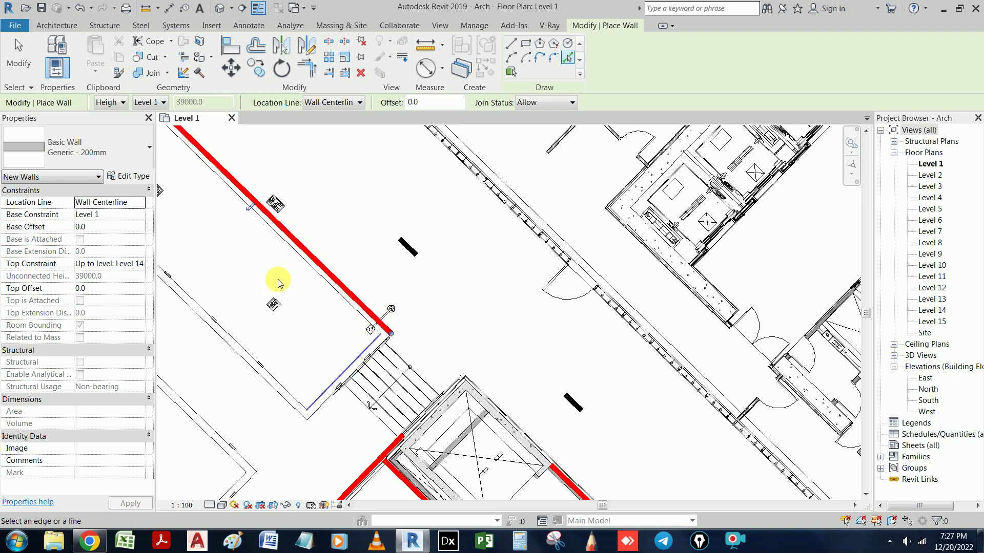
click(327, 400)
middle_drag(311, 294, 507, 386)
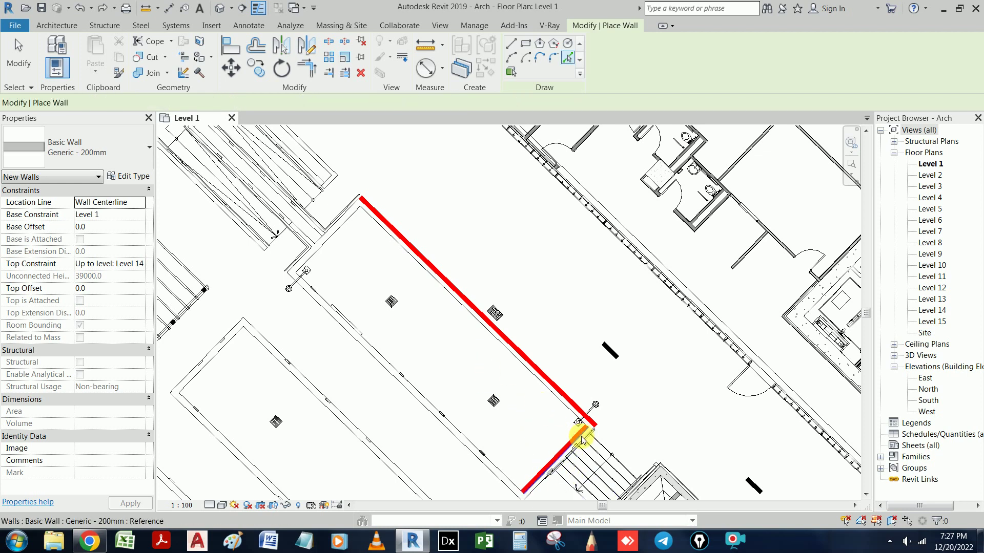
scroll(580, 442, up, 1)
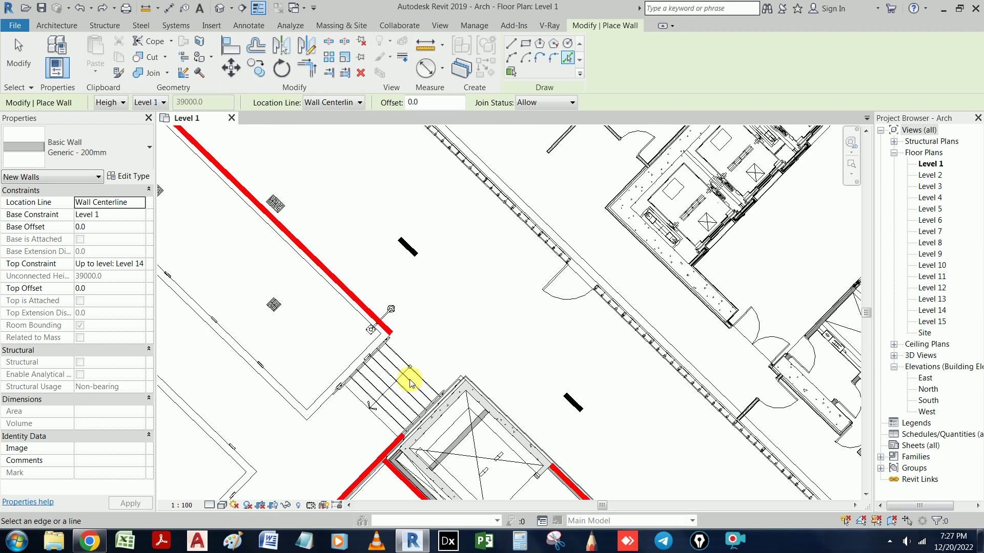
- Restart the wall with Create Similar and Pick Lines, then trace the stair edge
key(Escape)
key(Escape)
click(352, 290)
right_click(351, 294)
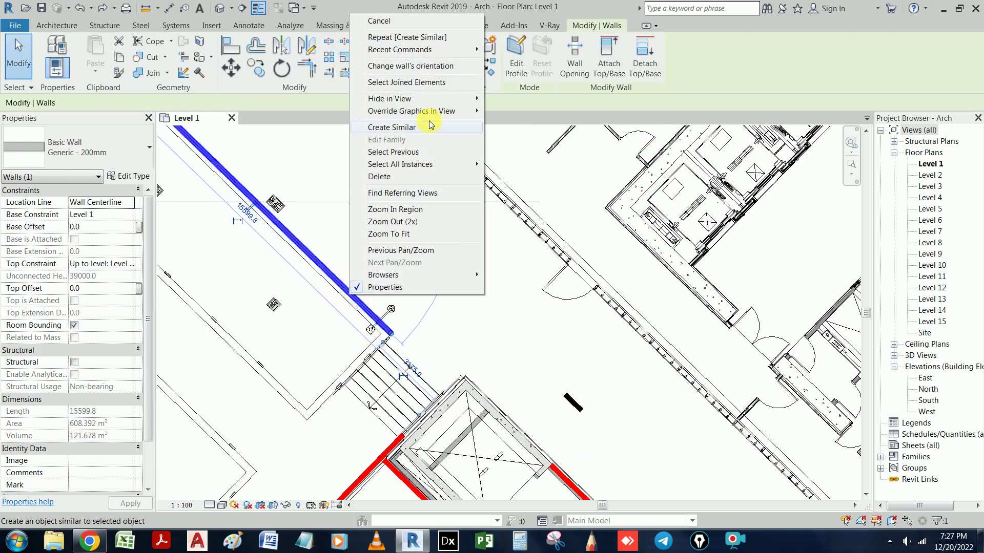
click(429, 126)
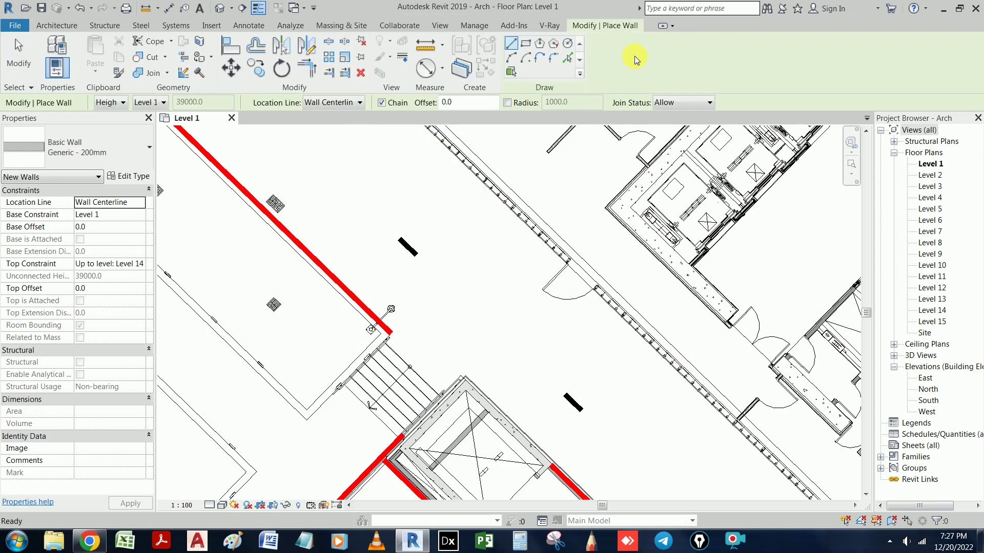
click(569, 58)
scroll(325, 394, up, 1)
click(300, 407)
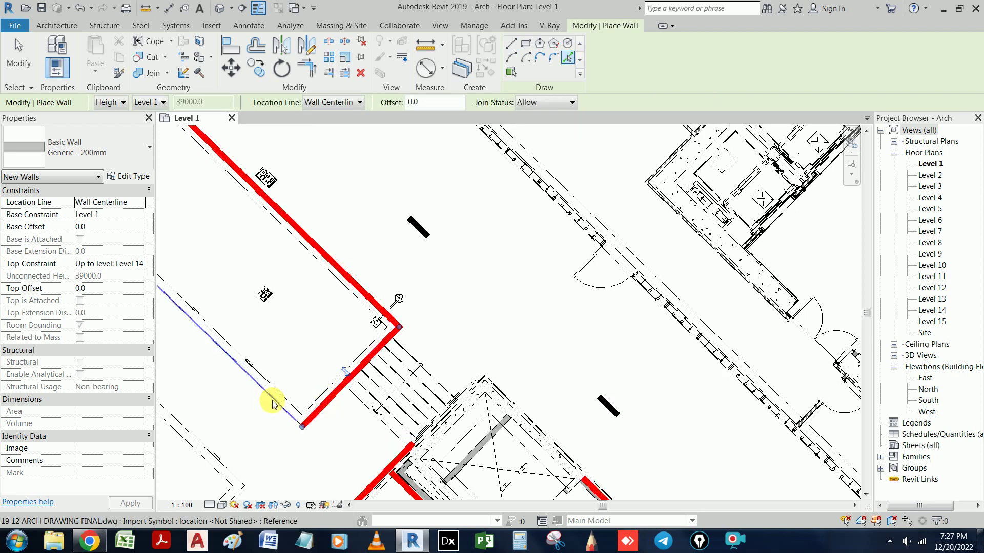
- Trace a short wall and two adjacent walls along the room's plan lines
scroll(272, 404, down, 2)
middle_drag(378, 391, 572, 465)
scroll(376, 302, up, 1)
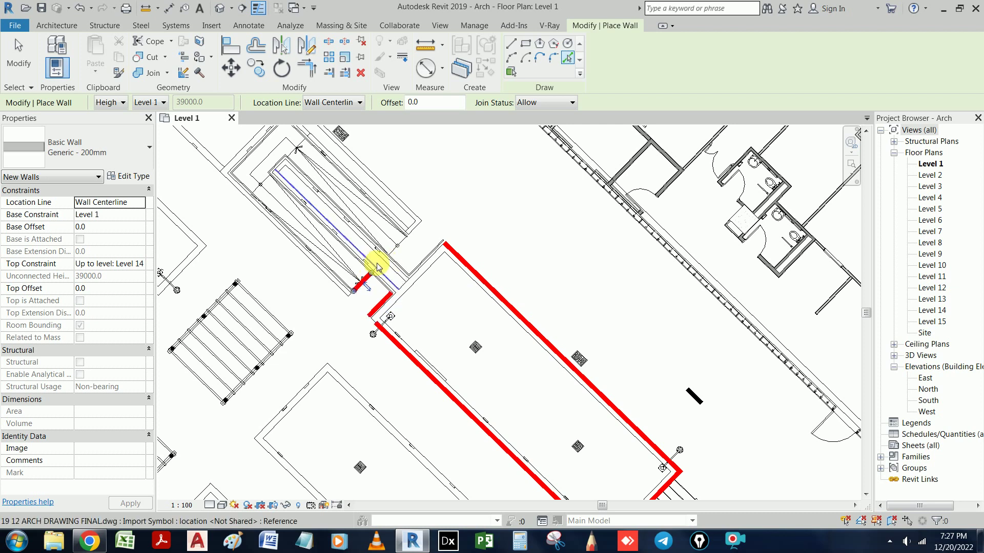
click(369, 276)
scroll(363, 261, up, 2)
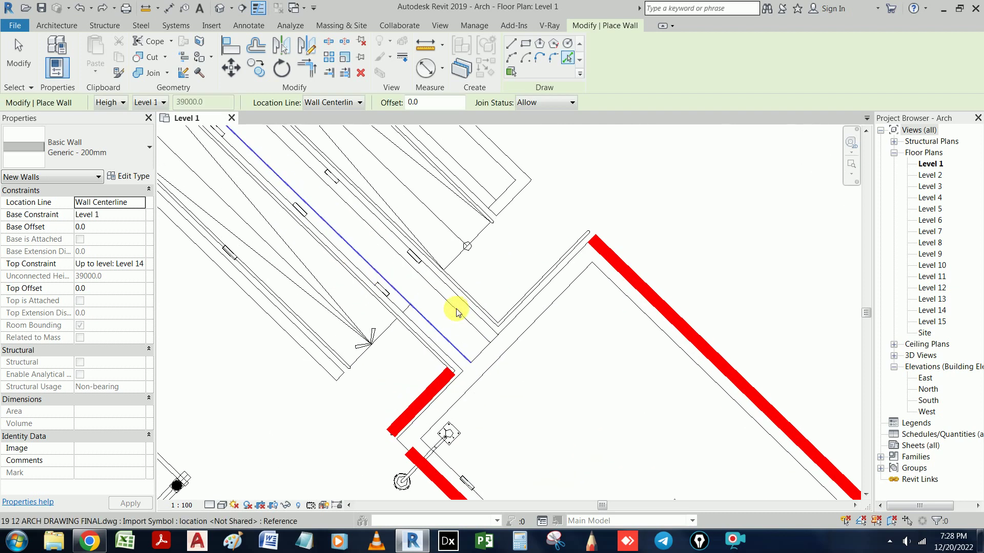
scroll(450, 308, up, 1)
scroll(468, 323, up, 1)
click(428, 341)
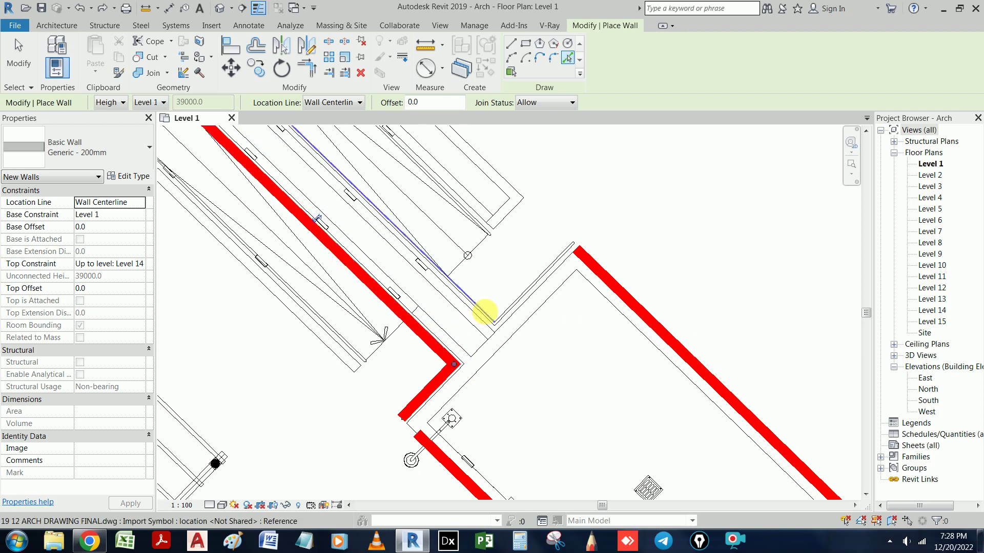
click(484, 311)
- Pan the plan to the neighbouring stair core and the unwalled room
mouse_move(484, 308)
middle_down()
mouse_move(446, 281)
mouse_move(652, 417)
middle_up()
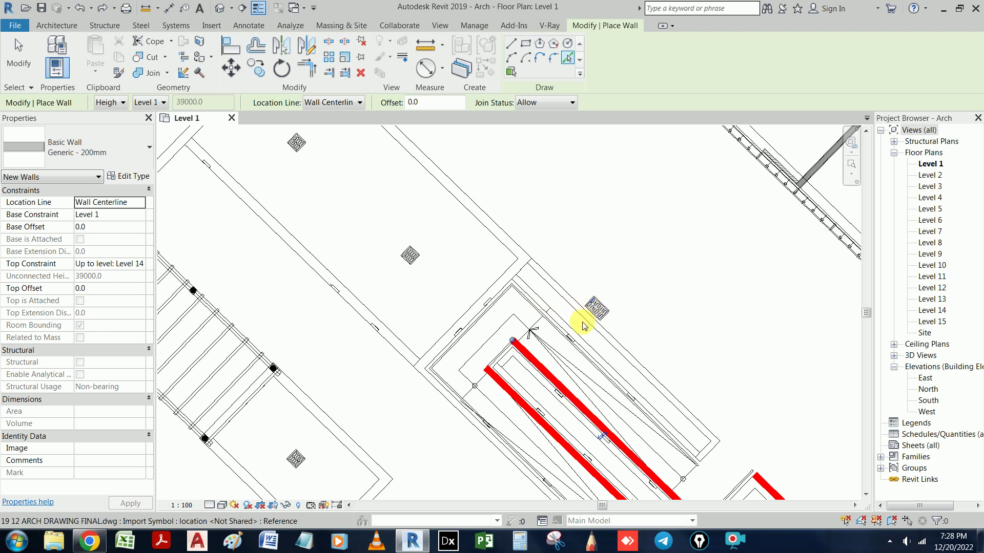
scroll(584, 326, up, 1)
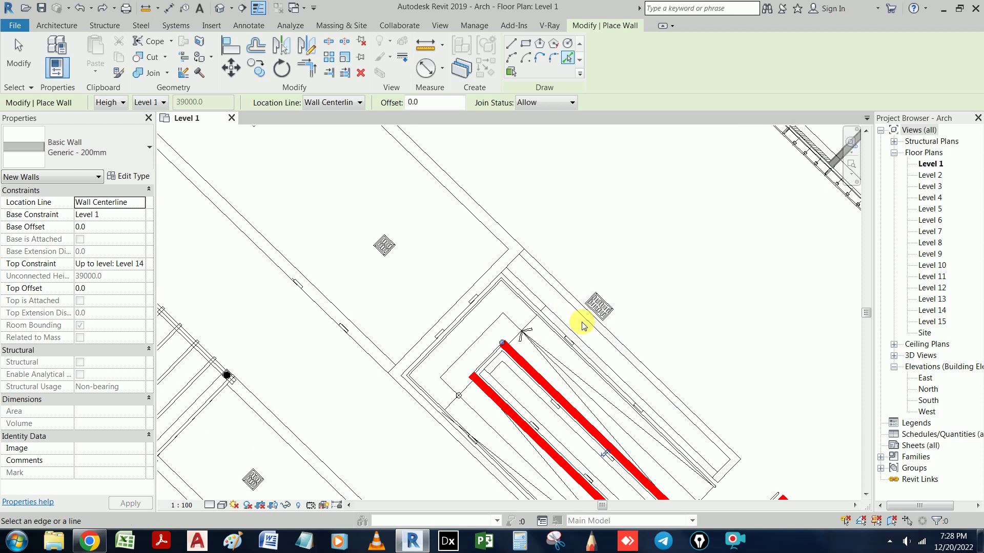
scroll(407, 362, down, 1)
scroll(402, 380, down, 1)
scroll(403, 383, down, 1)
mouse_move(441, 420)
middle_down()
mouse_move(471, 267)
mouse_move(462, 209)
middle_up()
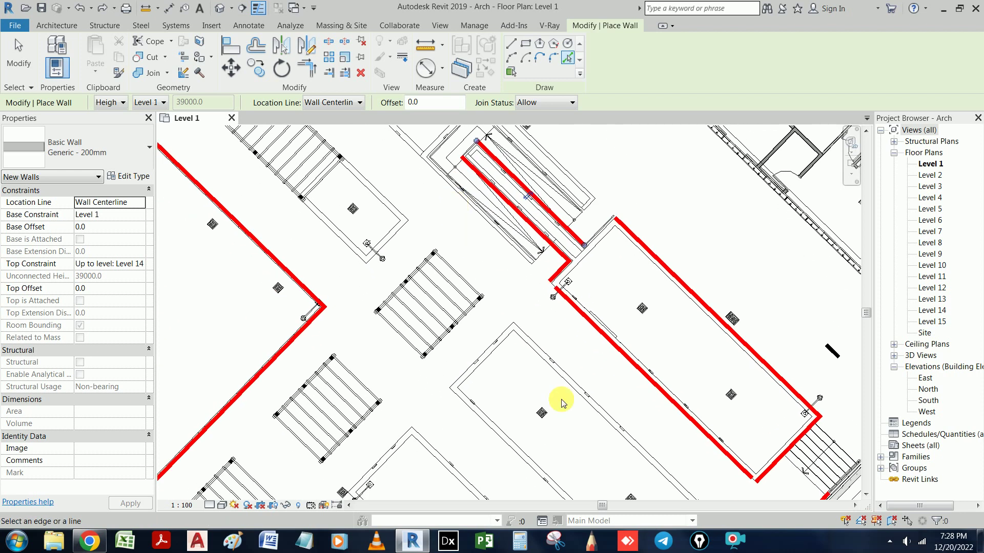
- Trace walls on the first room's right, lower-left, lower-right and upper-right edges, undoing one misplaced wall
click(601, 420)
click(480, 408)
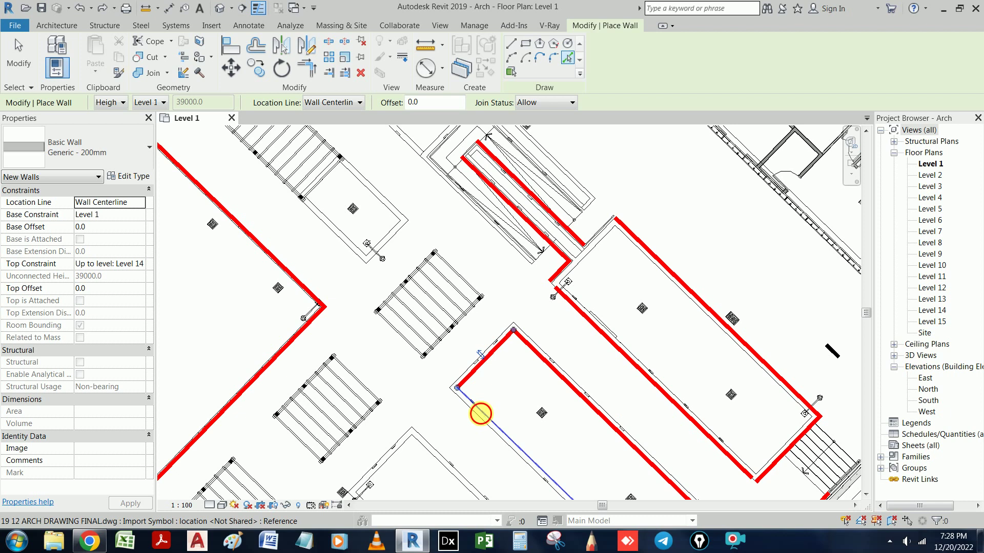
middle_drag(534, 422, 479, 282)
click(632, 417)
scroll(630, 384, down, 2)
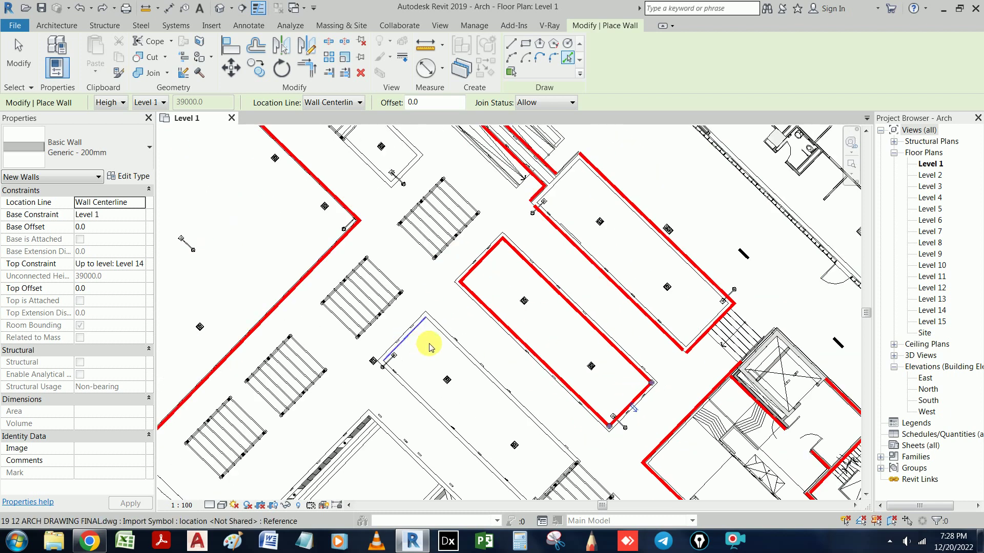
click(400, 342)
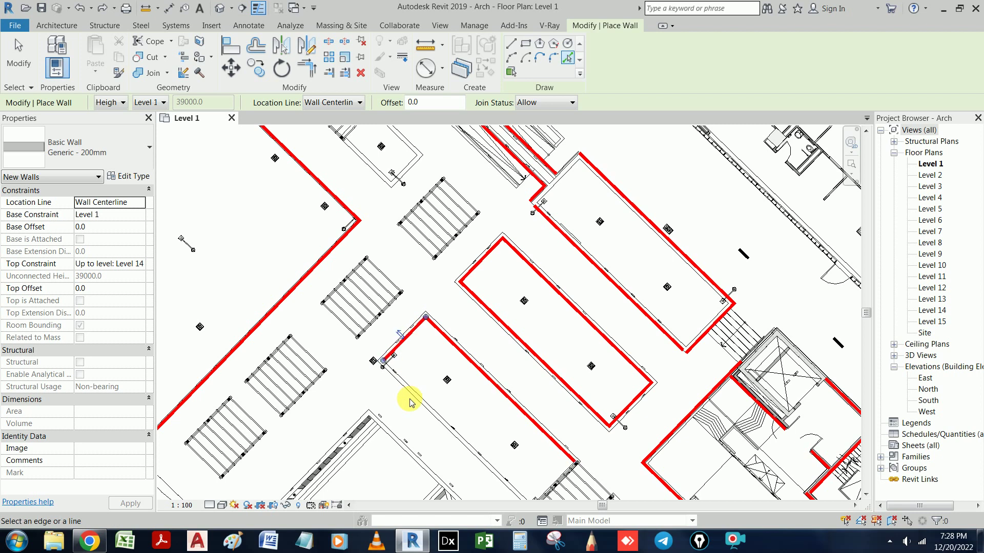
click(399, 338)
key(ctrl+z)
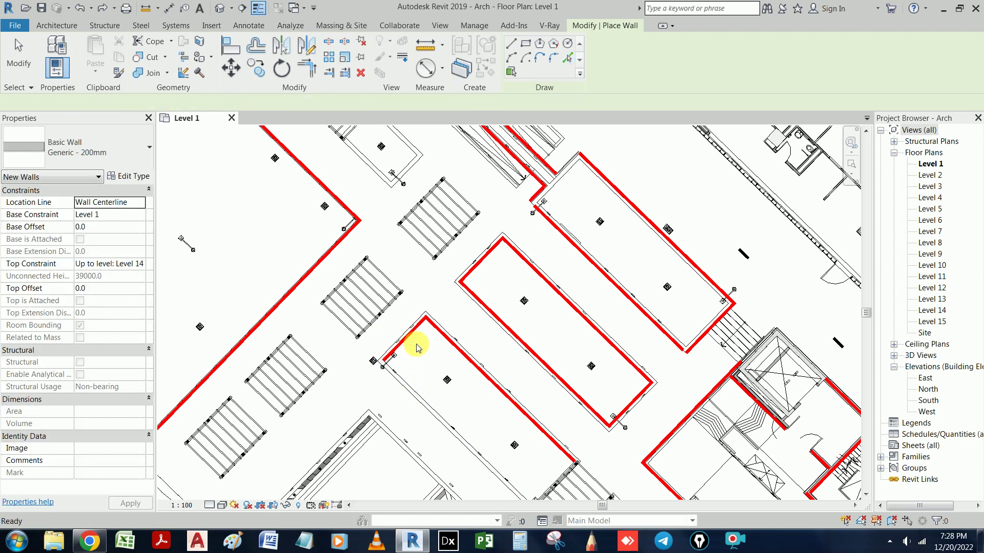
- Trace walls along the room's short upper-left and lower-left edges and the upper room's edges
scroll(411, 330, up, 1)
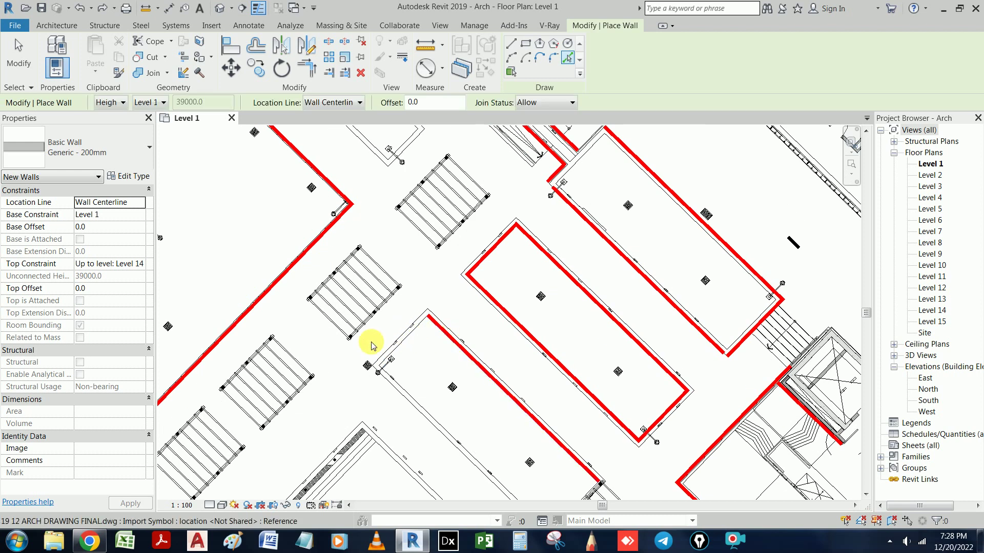
click(393, 356)
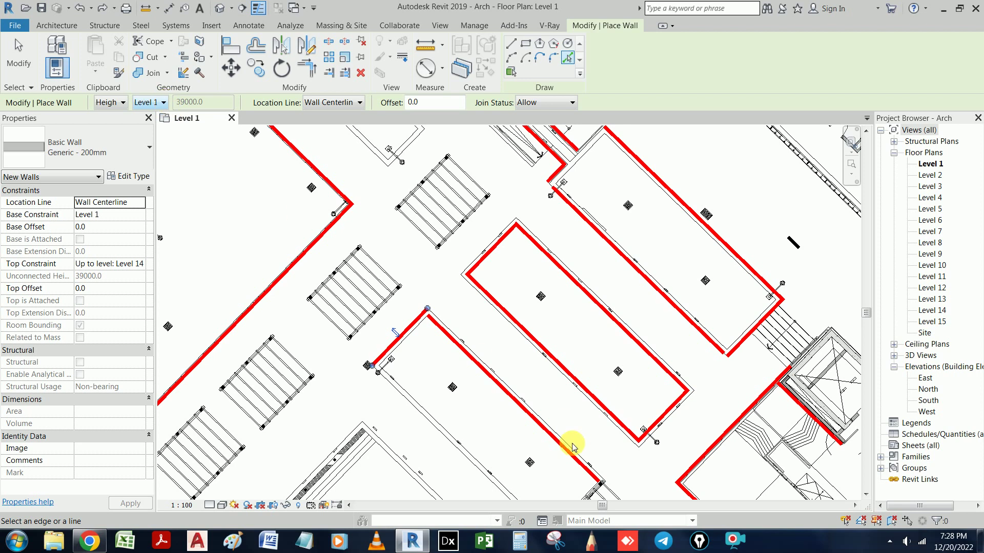
click(493, 368)
scroll(493, 370, up, 2)
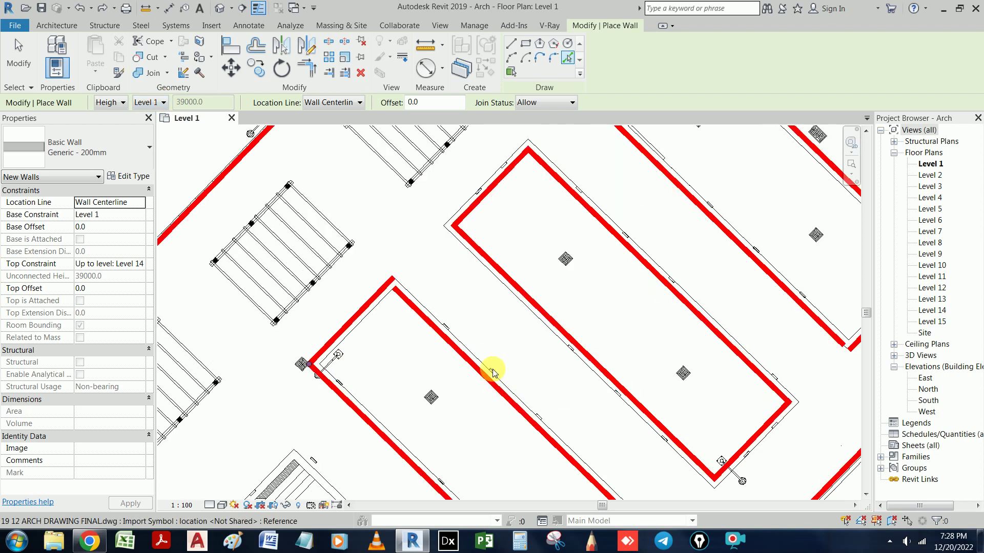
click(481, 367)
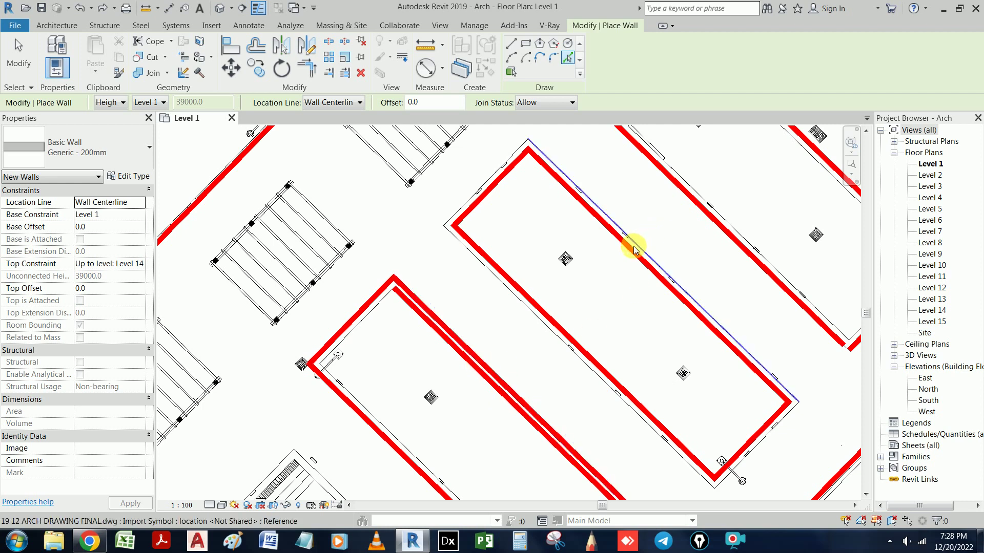
click(652, 248)
- Stop placing walls and delete the five overlapping duplicate walls around the upper room
key(Escape)
key(Escape)
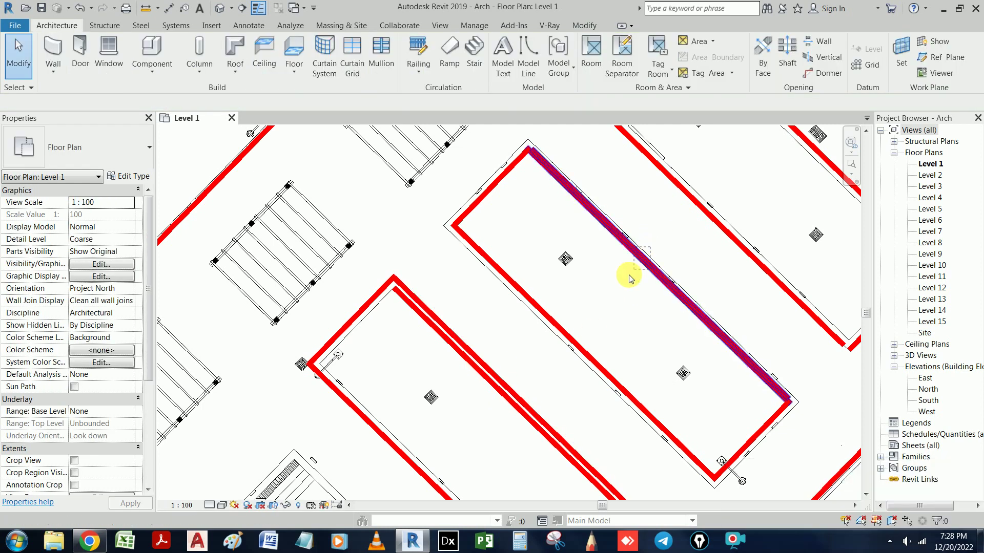
click(589, 208)
click(598, 154)
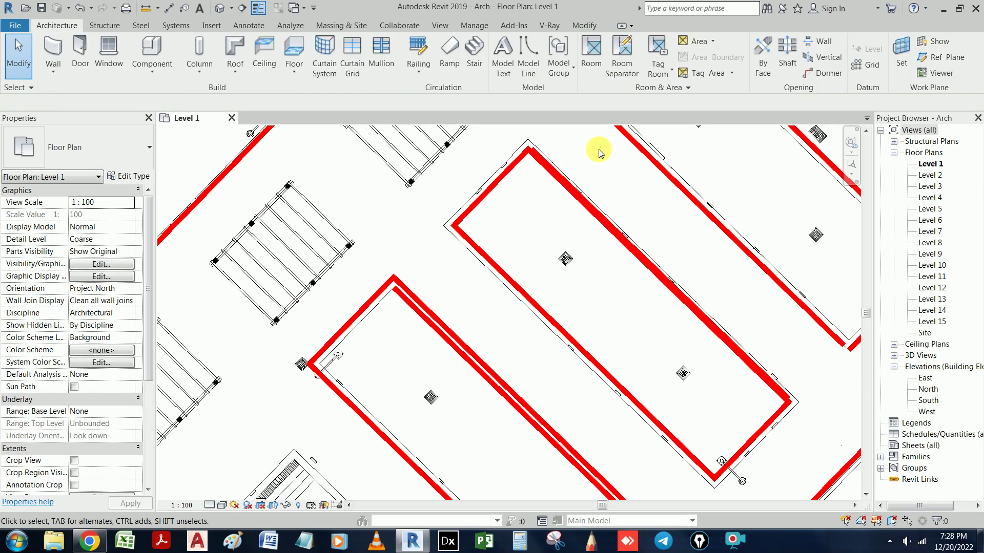
scroll(598, 153, down, 2)
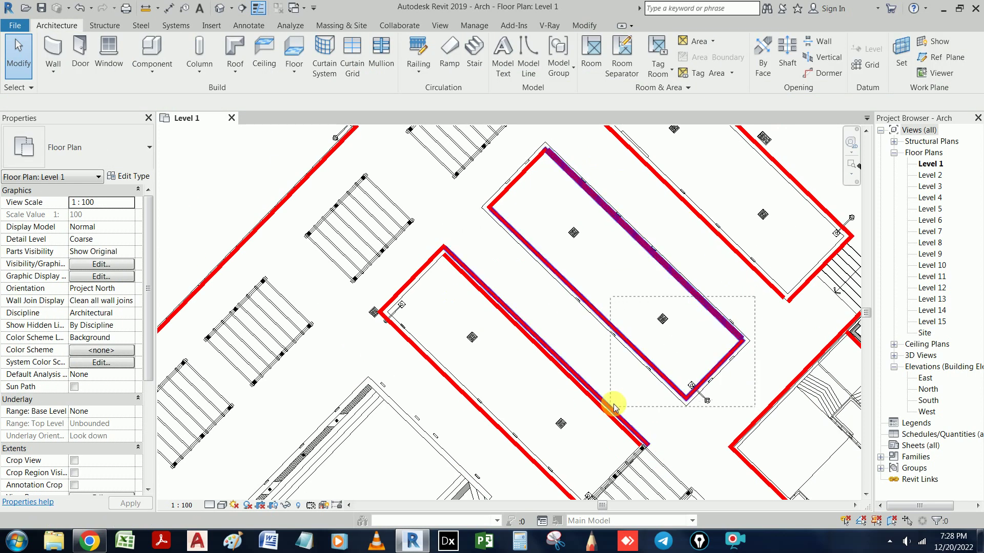
drag(695, 401, 622, 398)
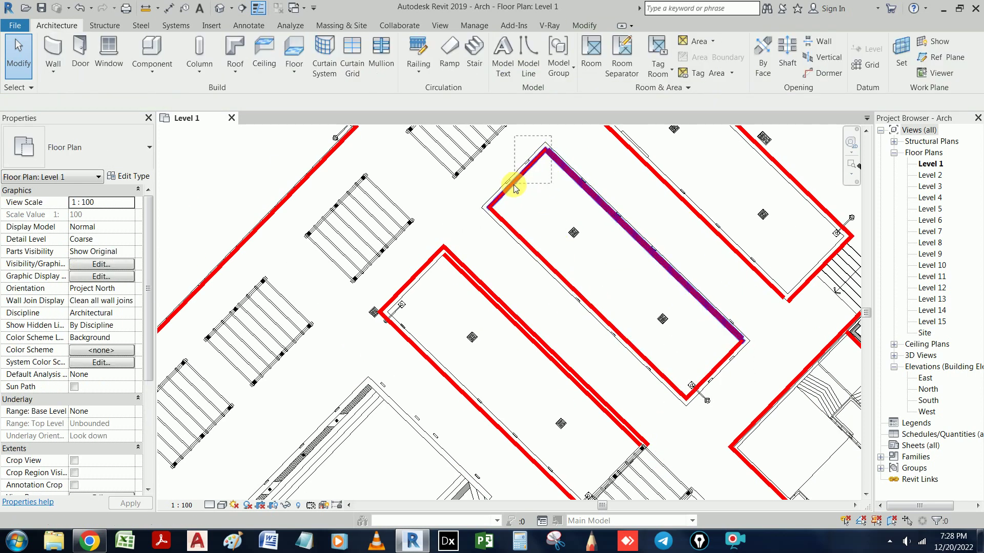
key(Tab)
click(658, 250)
click(707, 262)
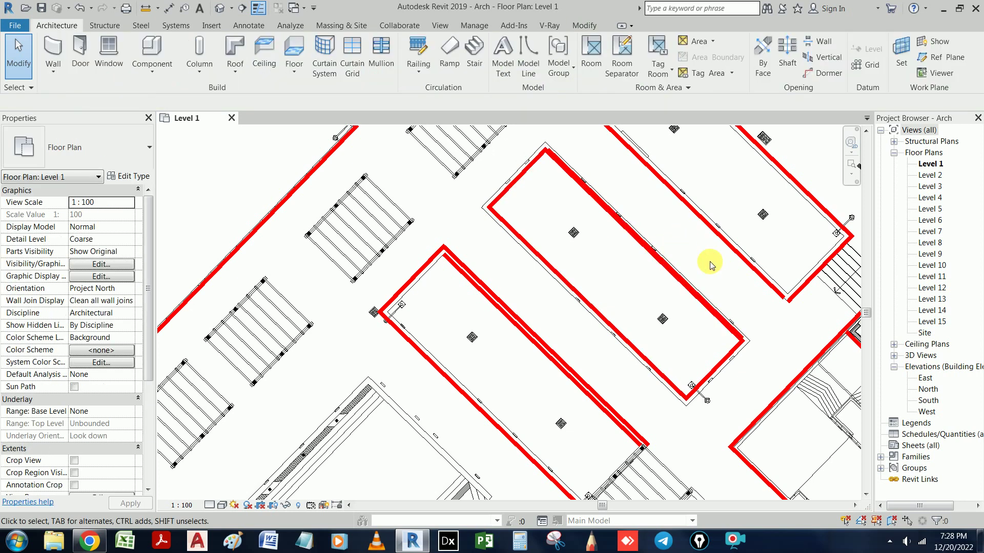
click(559, 161)
ctrl+click(520, 175)
right_click(520, 176)
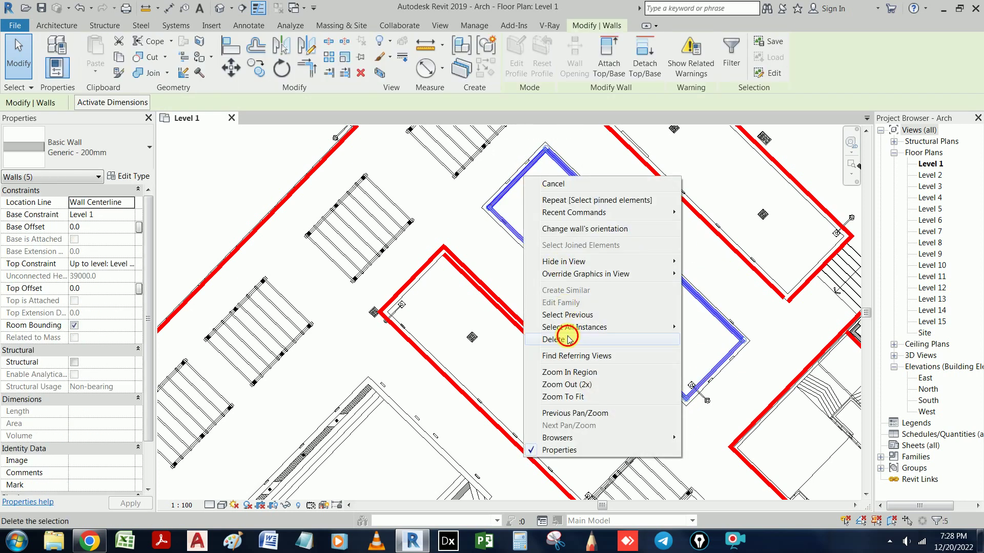
click(566, 339)
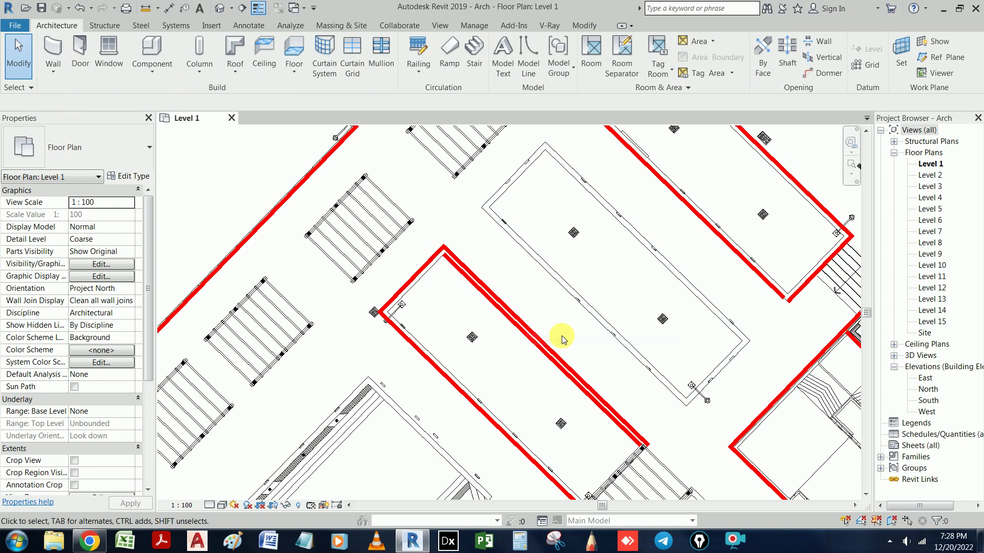
- Delete the extra inner wall inside the room
click(455, 266)
right_click(614, 355)
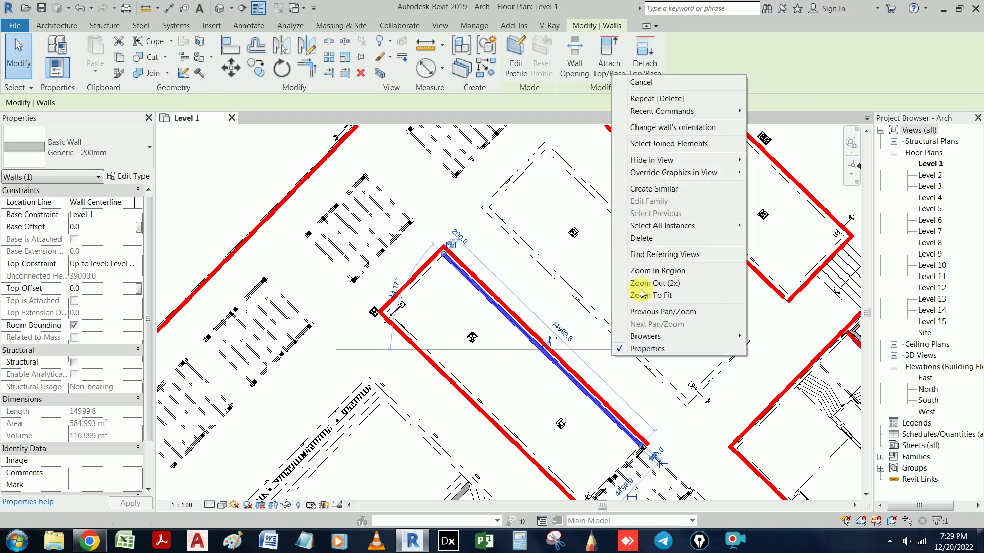
click(660, 243)
- Use Create Similar on a room wall to resume placing Generic 200mm walls
scroll(637, 378, down, 2)
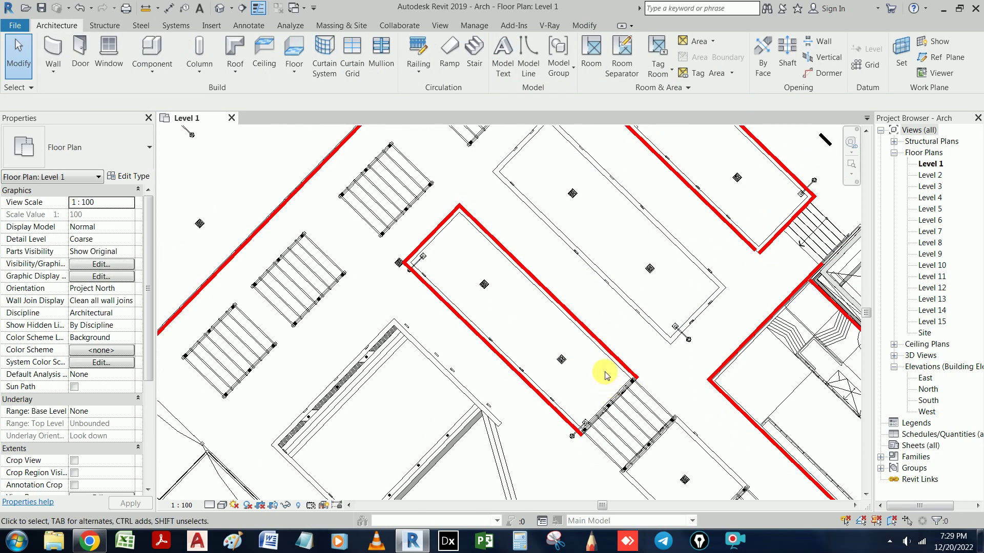
click(535, 277)
right_click(544, 294)
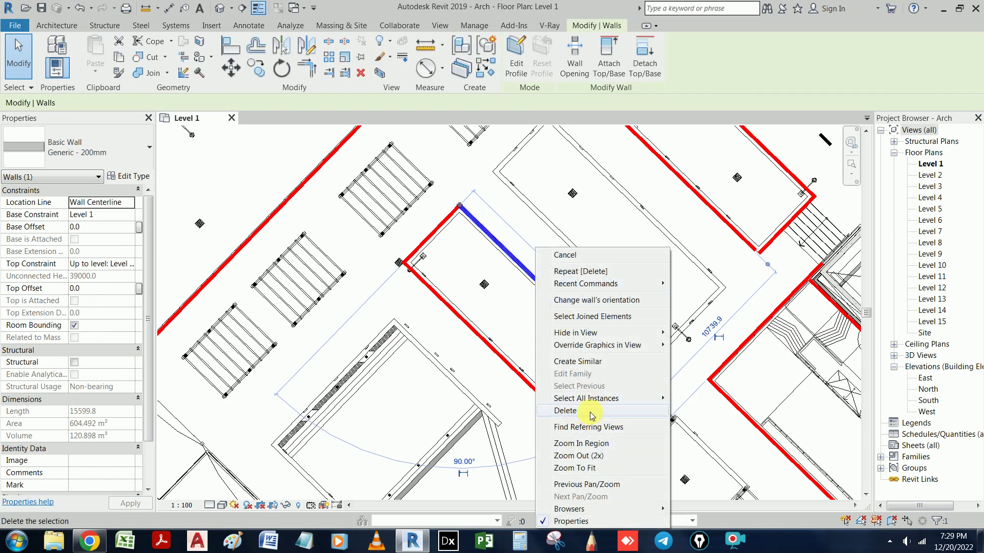
click(593, 362)
scroll(730, 328, up, 2)
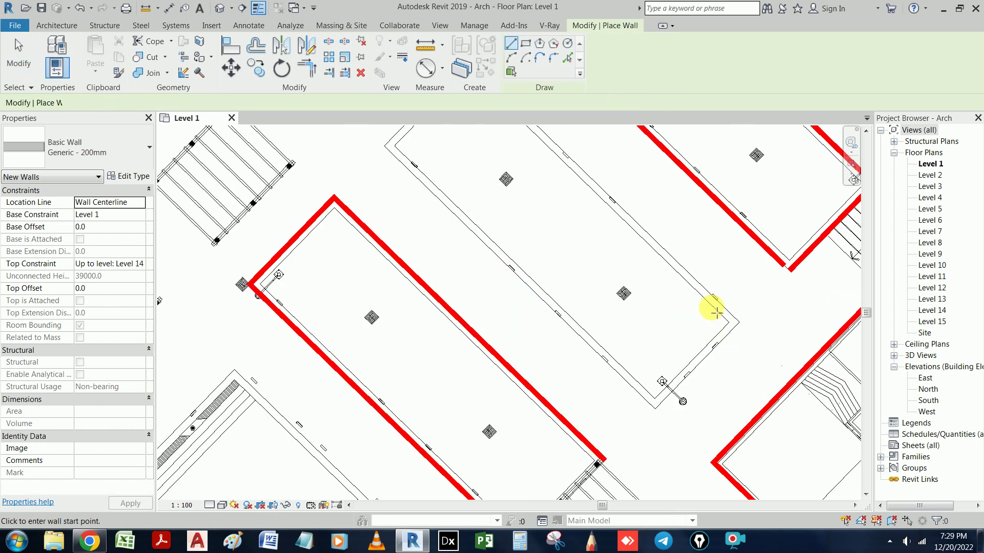
- With Pick Lines, trace walls on both long edges and both short ends of the room
click(570, 56)
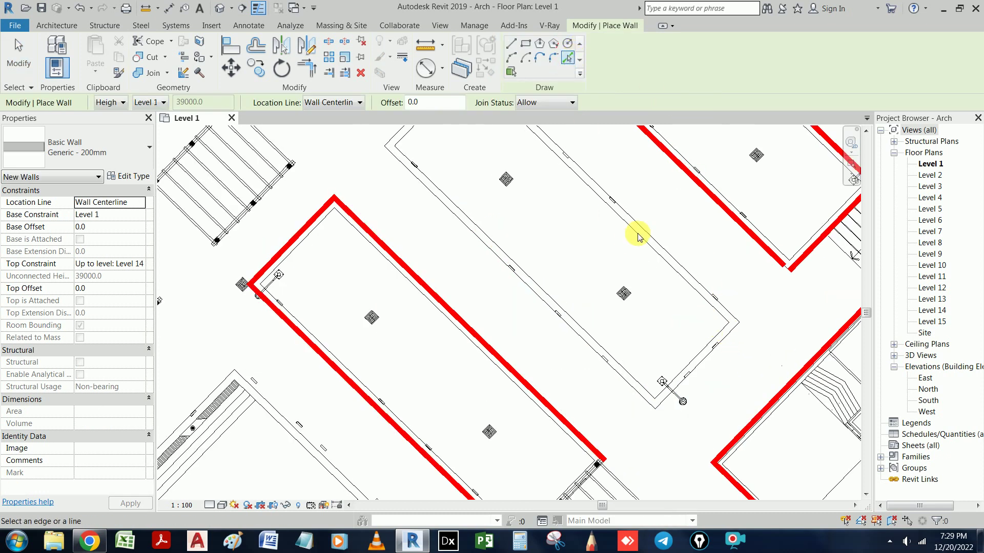
click(732, 331)
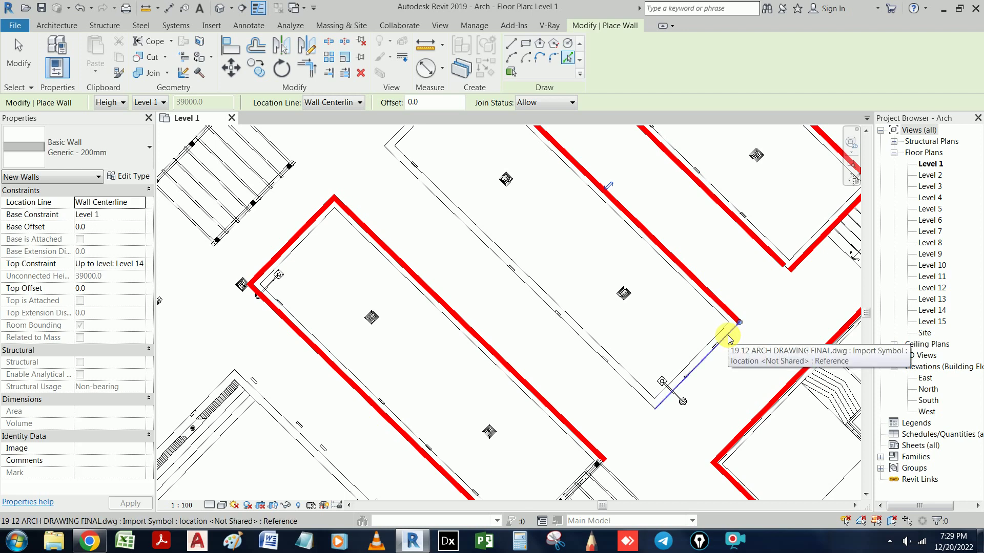
click(728, 338)
click(610, 368)
click(490, 220)
- Trace a wall up the stair core's left edge
scroll(573, 201, down, 2)
scroll(574, 210, down, 2)
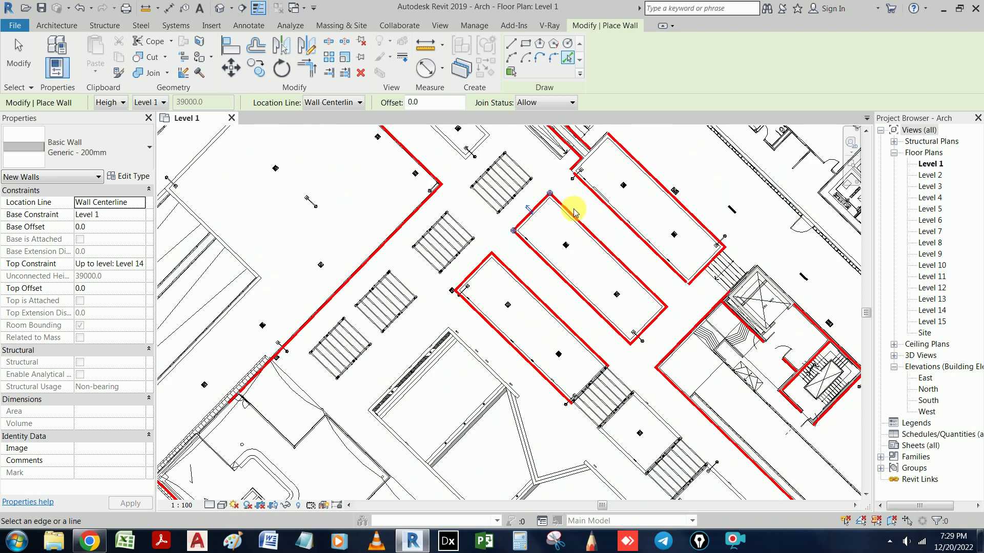
mouse_move(567, 279)
middle_down()
mouse_move(603, 351)
mouse_move(575, 333)
middle_up()
scroll(575, 334, up, 2)
scroll(584, 323, up, 3)
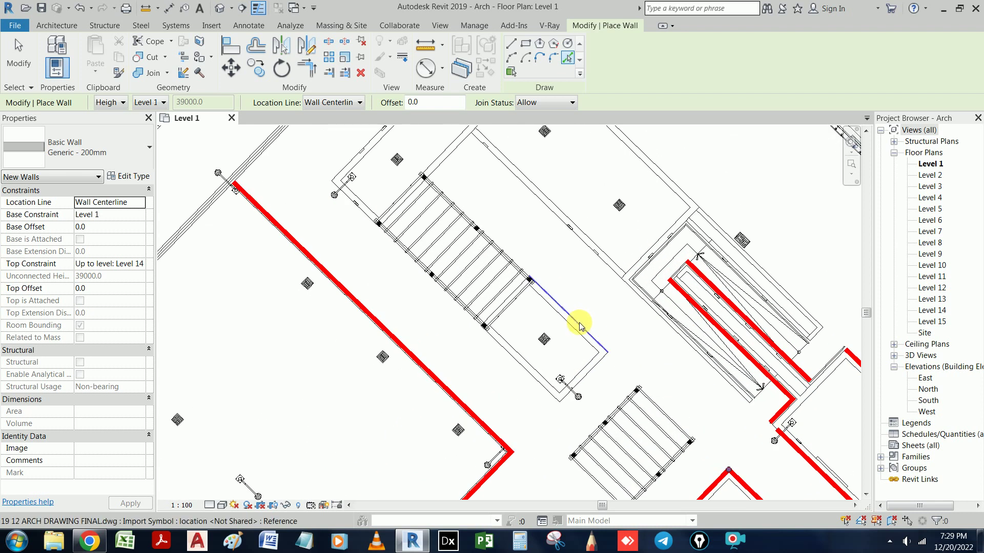
middle_drag(593, 314, 589, 406)
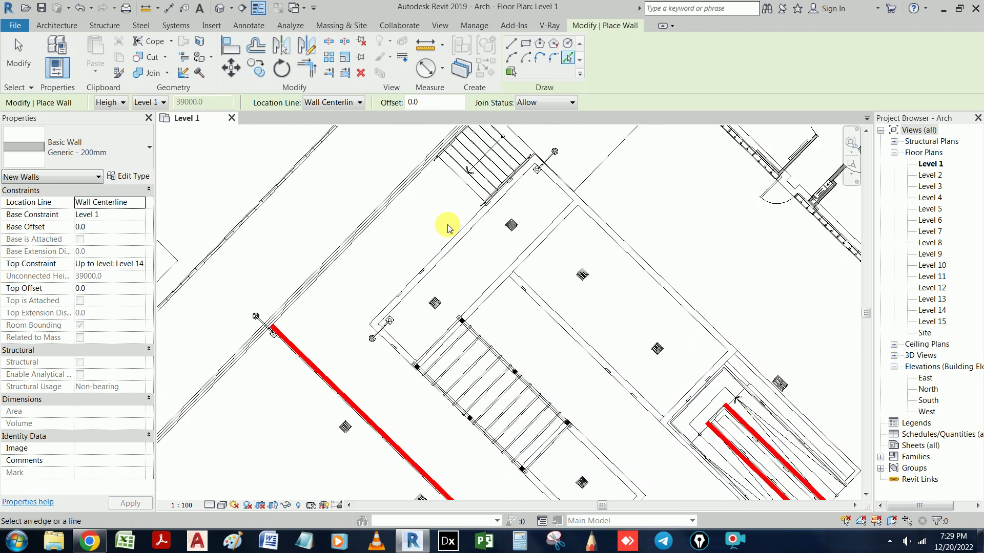
scroll(449, 229, down, 2)
scroll(468, 260, down, 1)
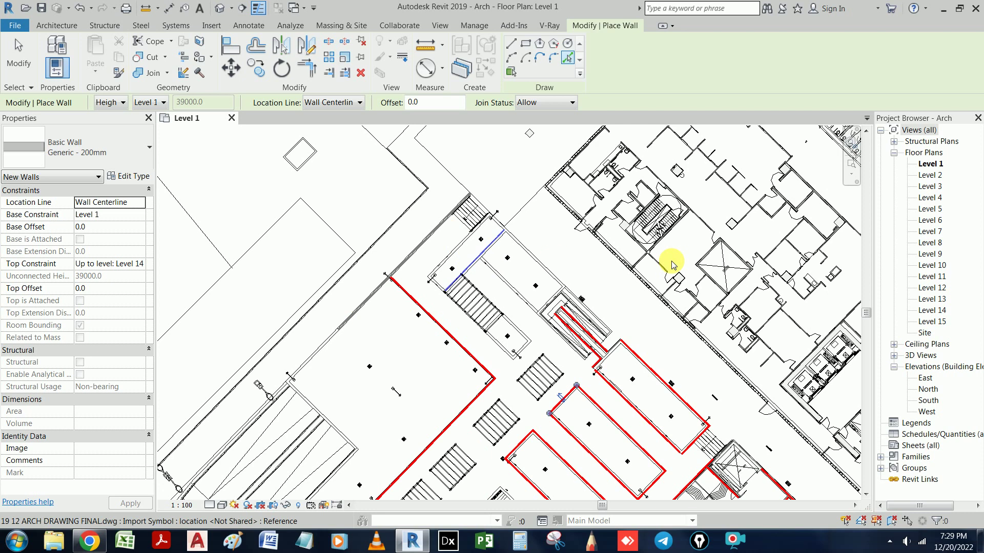
scroll(436, 246, up, 1)
scroll(413, 254, up, 1)
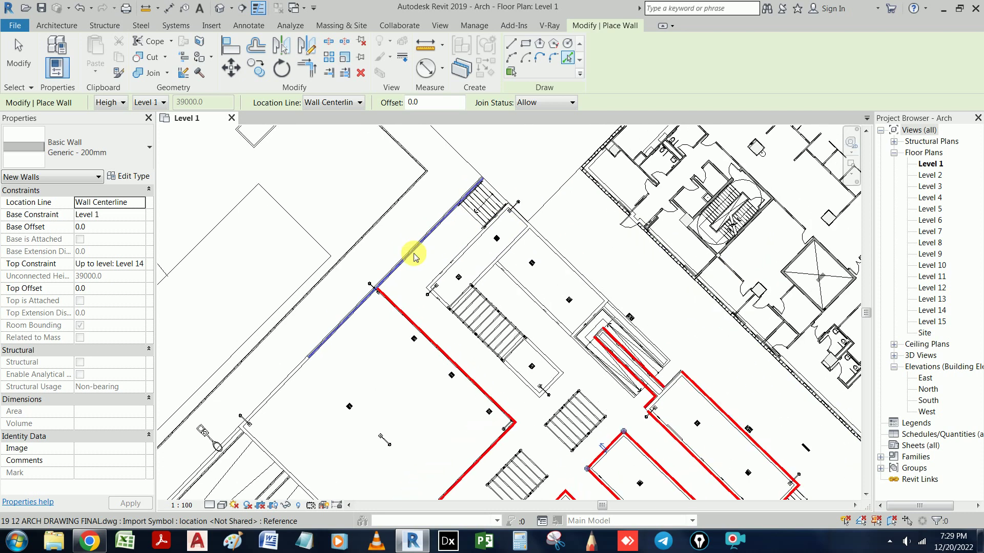
scroll(413, 253, up, 1)
scroll(400, 263, up, 1)
scroll(387, 283, up, 1)
scroll(411, 323, up, 1)
scroll(411, 328, down, 1)
scroll(418, 324, down, 1)
scroll(515, 256, down, 1)
scroll(515, 256, down, 1)
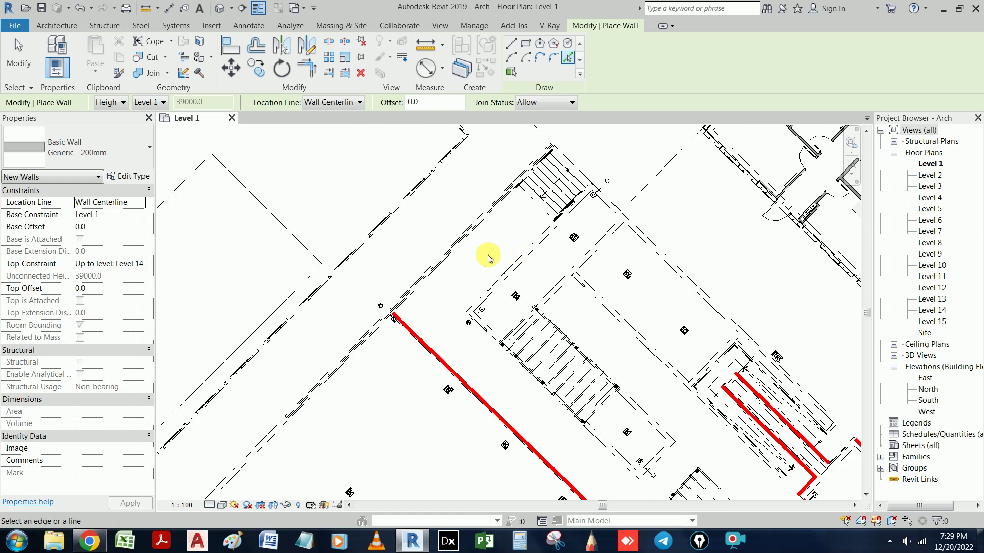
scroll(512, 256, up, 1)
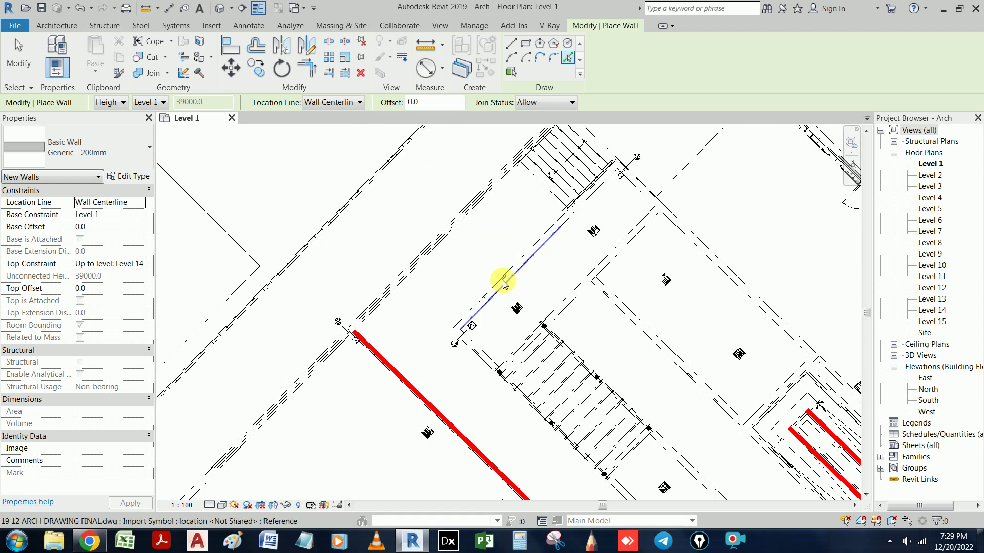
click(564, 220)
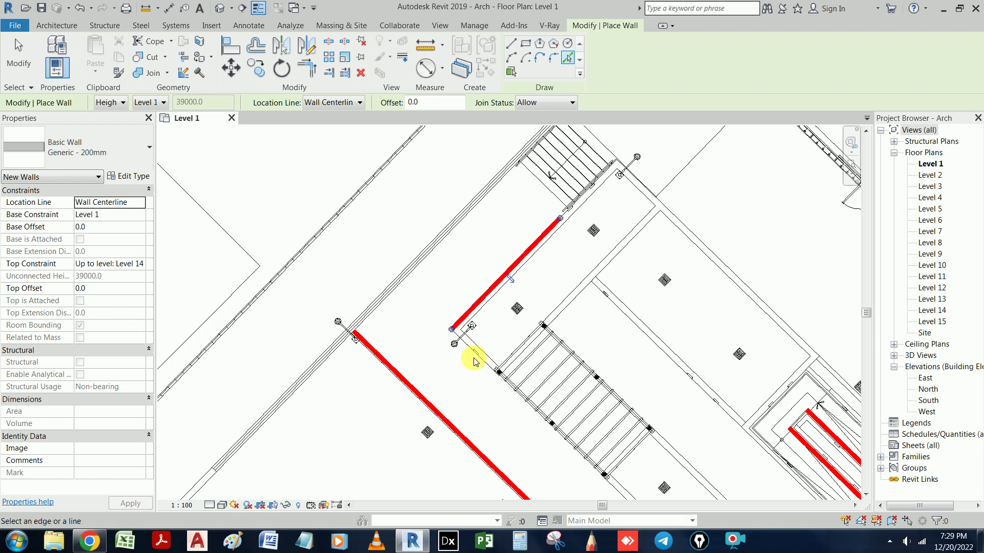
scroll(552, 265, up, 1)
scroll(570, 197, up, 1)
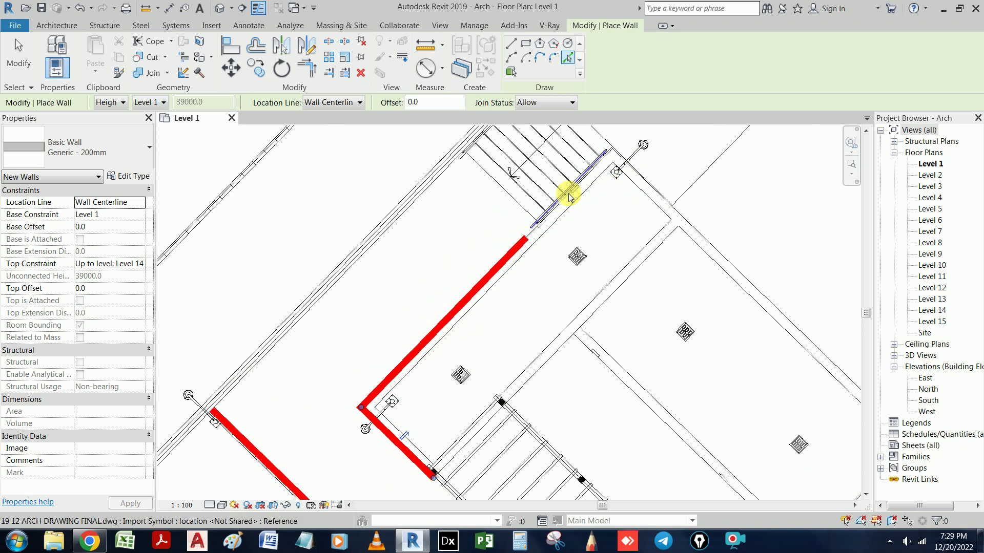
click(569, 197)
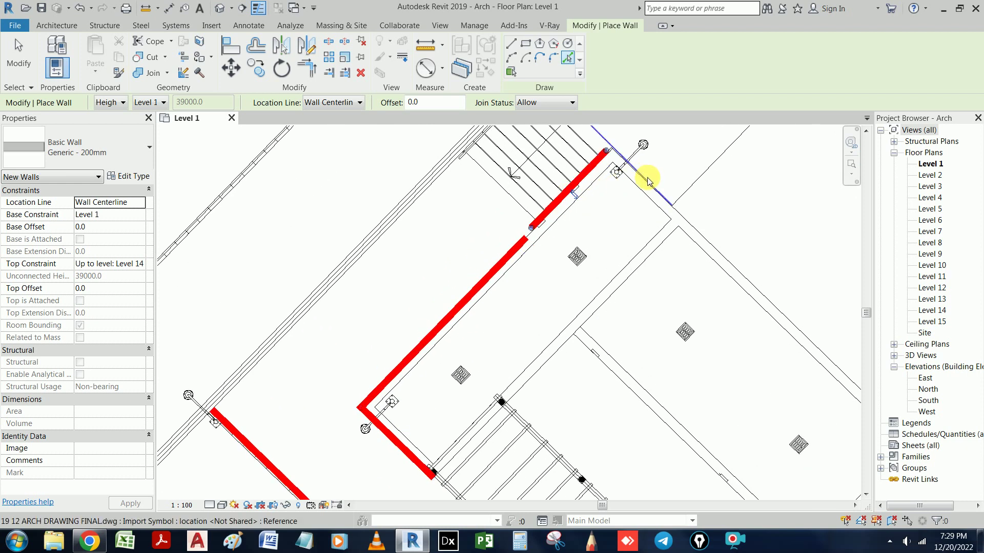
- Adjust where the traced wall ends and add a short wall at the core's corner
mouse_move(536, 373)
middle_down()
mouse_move(700, 347)
mouse_move(700, 357)
middle_up()
scroll(600, 188, down, 1)
middle_drag(595, 183, 578, 315)
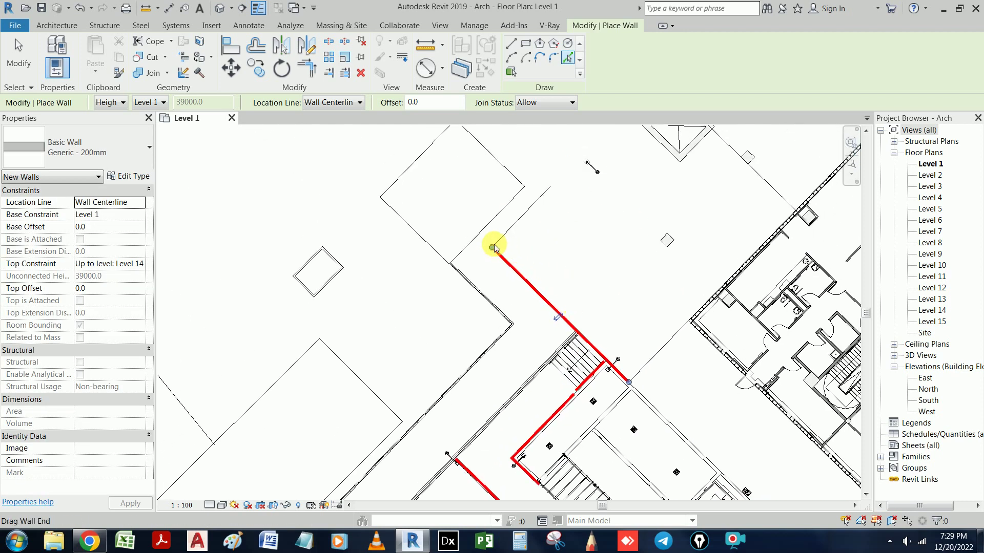
click(613, 360)
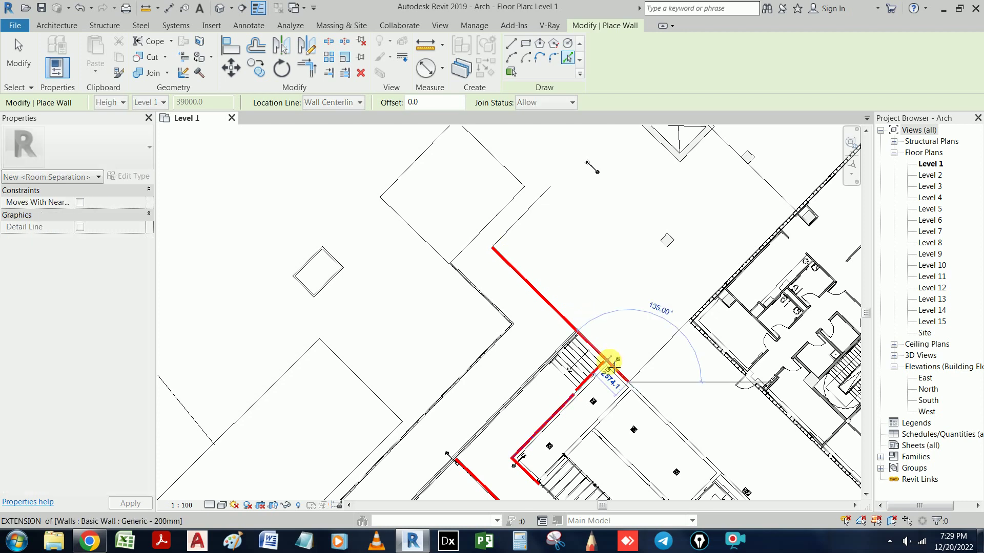
click(614, 364)
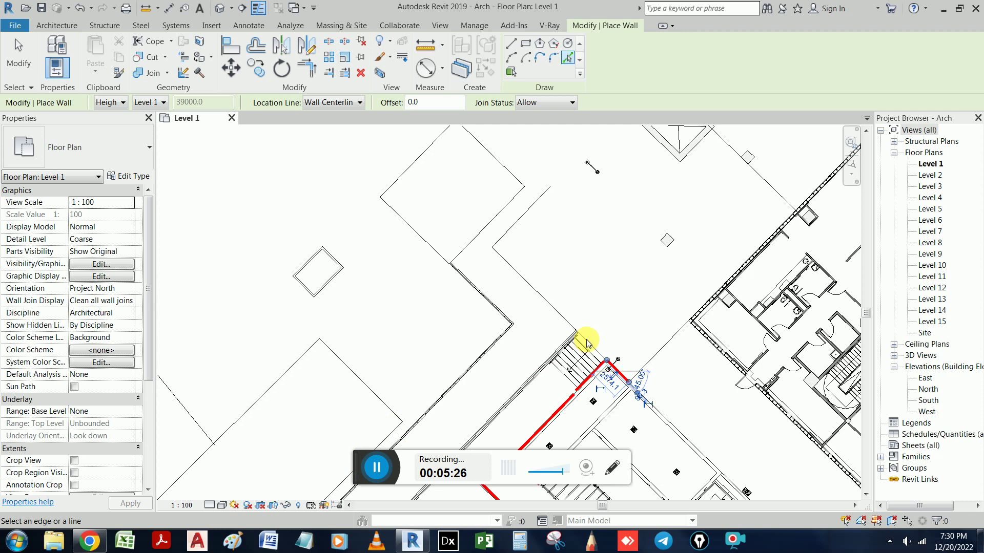
- Try tracing the core's right edge at its upper corner, triggering a 'Can't create wall' error
scroll(665, 381, up, 1)
scroll(653, 361, up, 1)
scroll(653, 359, down, 1)
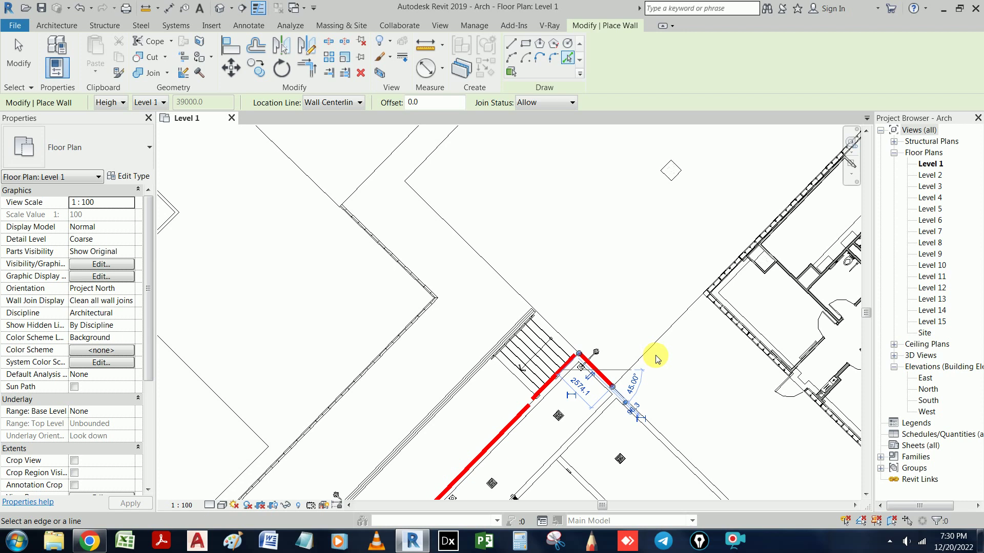
scroll(677, 418, down, 3)
middle_drag(684, 416, 616, 285)
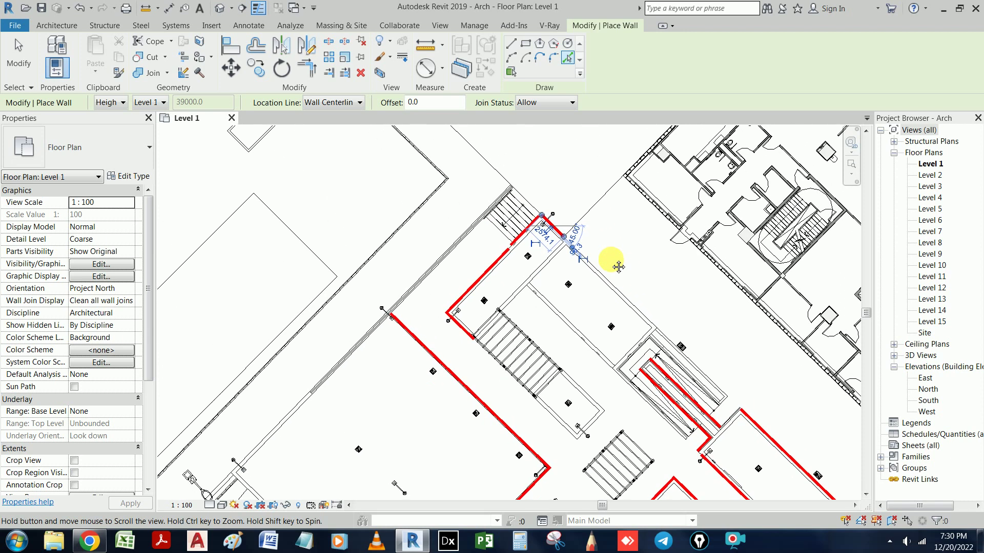
scroll(615, 285, up, 1)
click(612, 282)
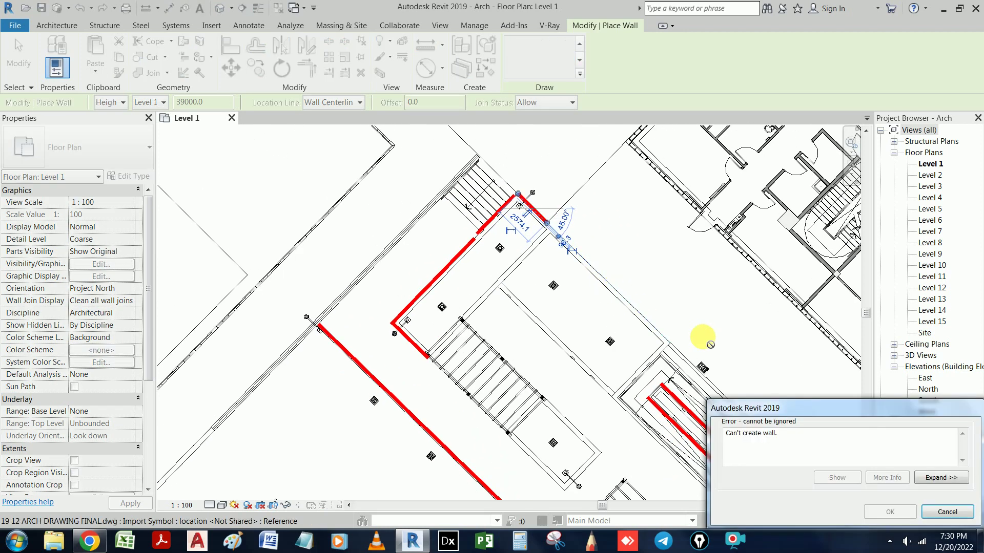
- Dismiss the error, trace the core's right edge and add a short wall at its lower corner
click(967, 522)
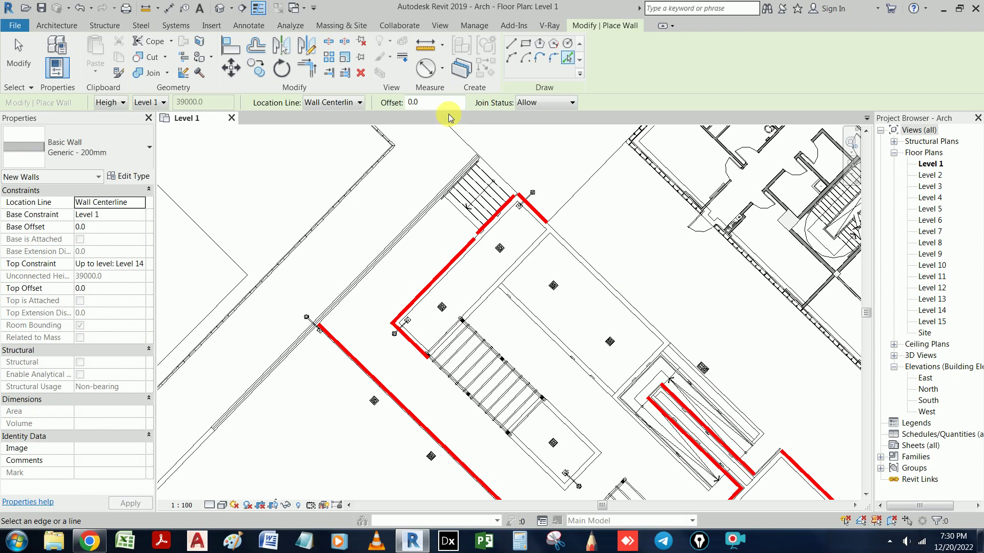
click(613, 286)
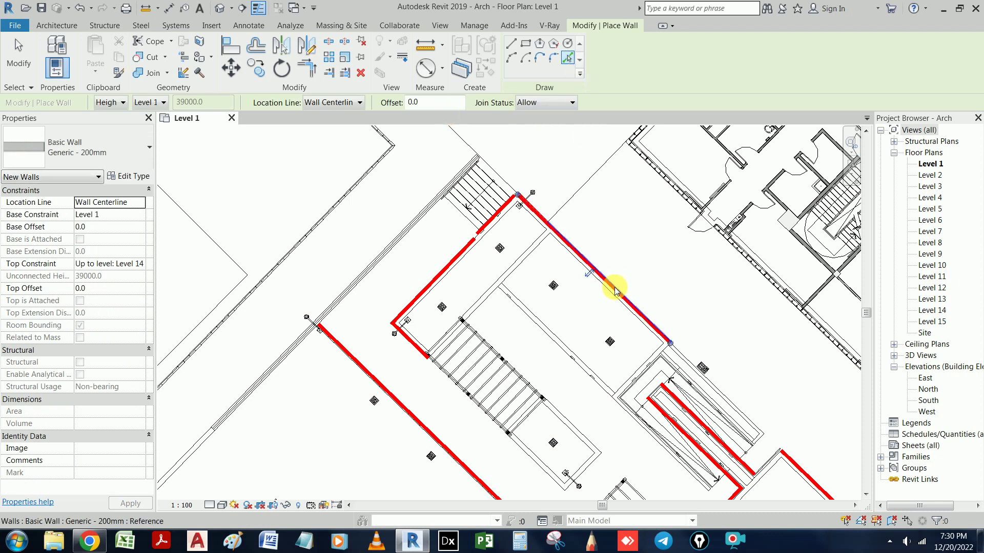
scroll(699, 351, down, 1)
scroll(703, 358, up, 1)
scroll(664, 296, up, 1)
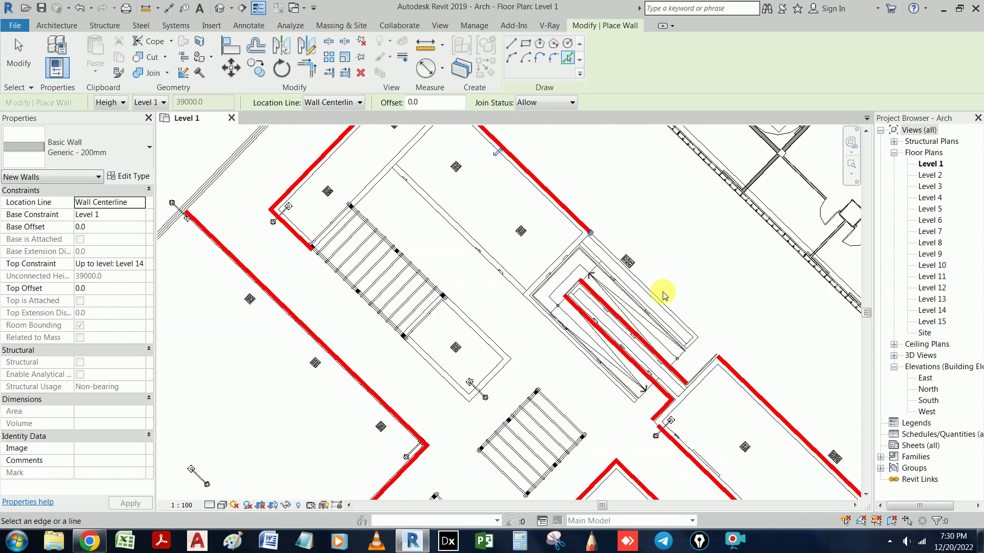
click(659, 300)
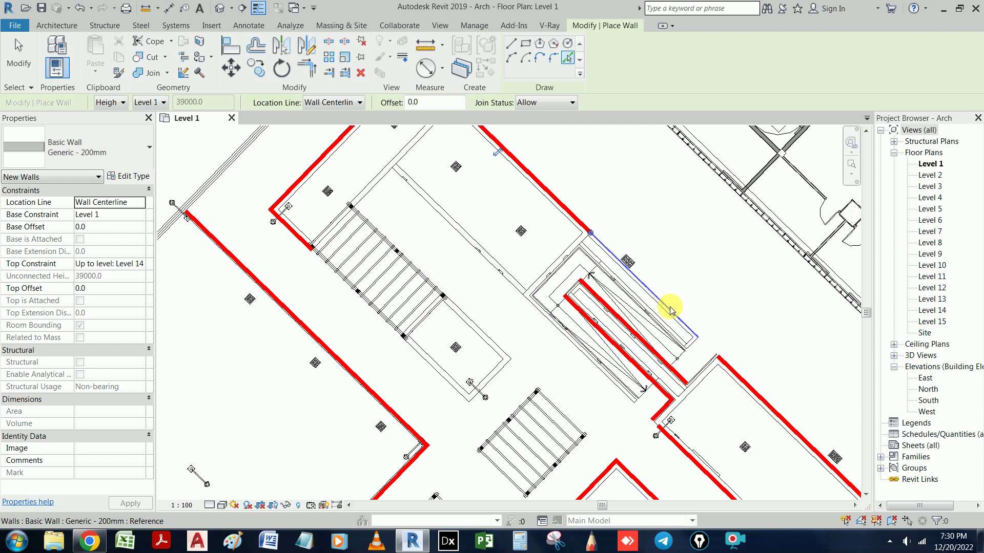
scroll(682, 338, up, 1)
scroll(690, 343, up, 1)
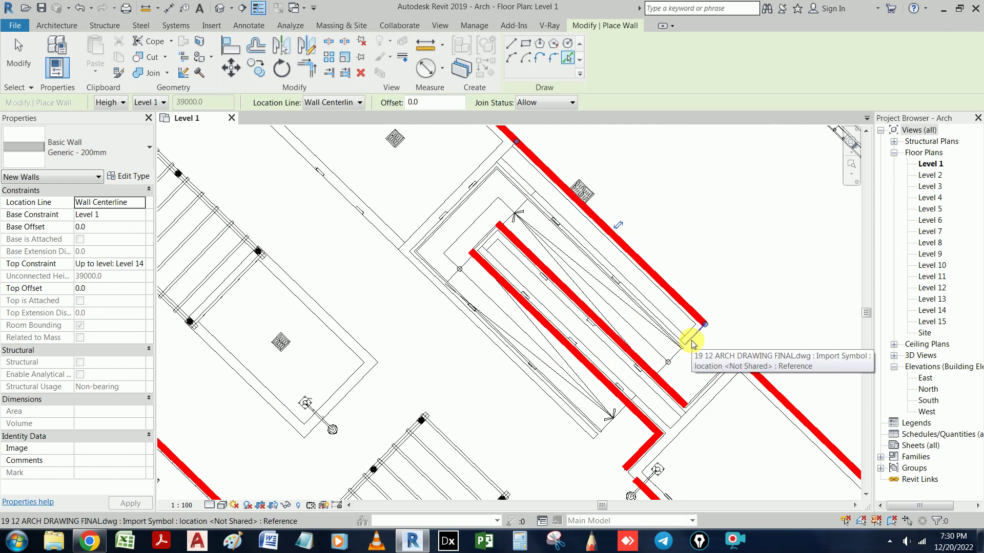
click(692, 342)
scroll(648, 295, down, 1)
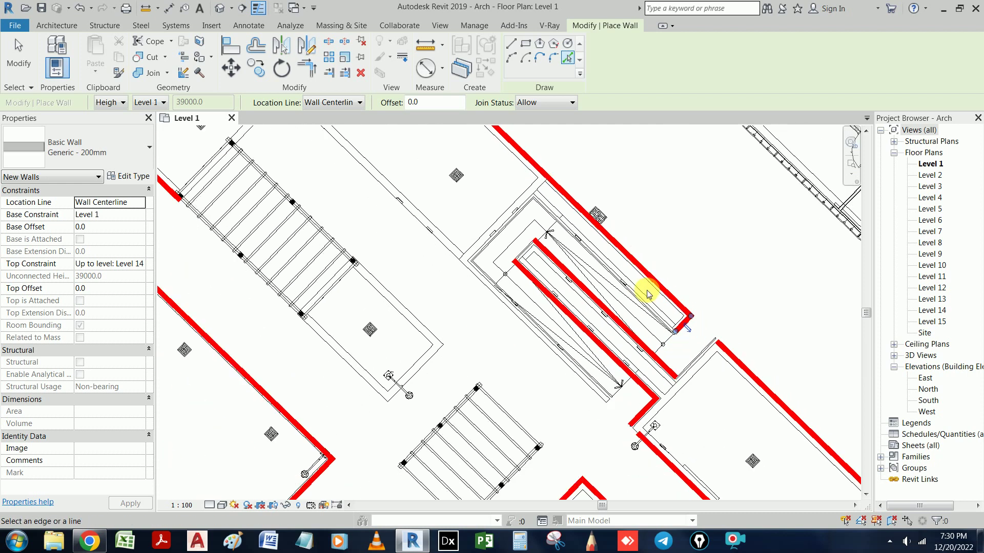
scroll(638, 292, up, 2)
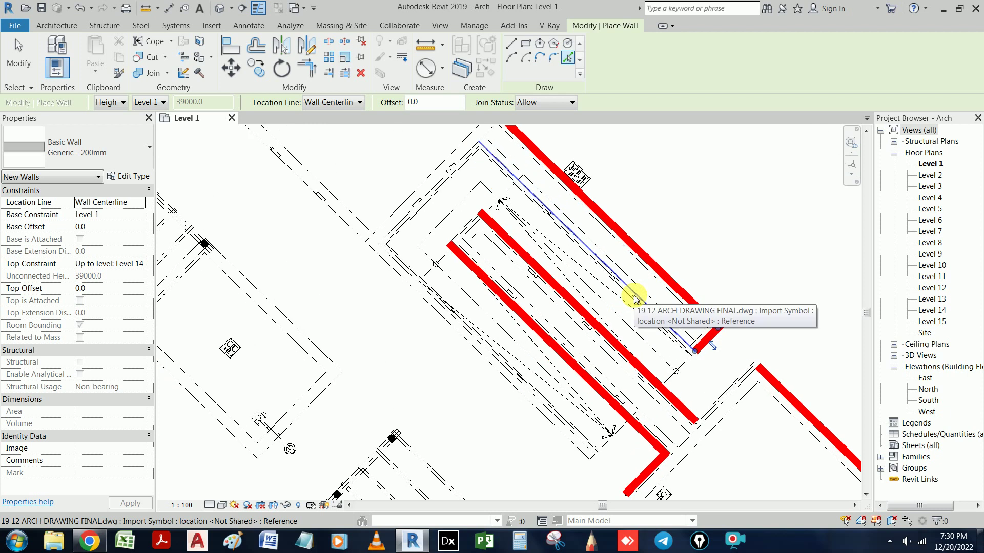
scroll(615, 241, down, 1)
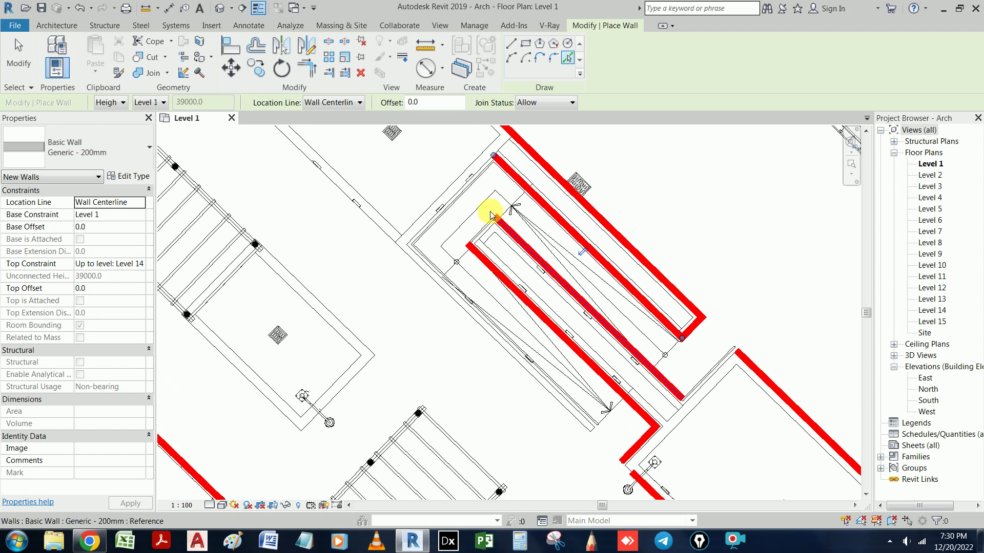
- Wall the narrow stair enclosure's upper end, long lower-left side, bottom end and right corner
click(474, 185)
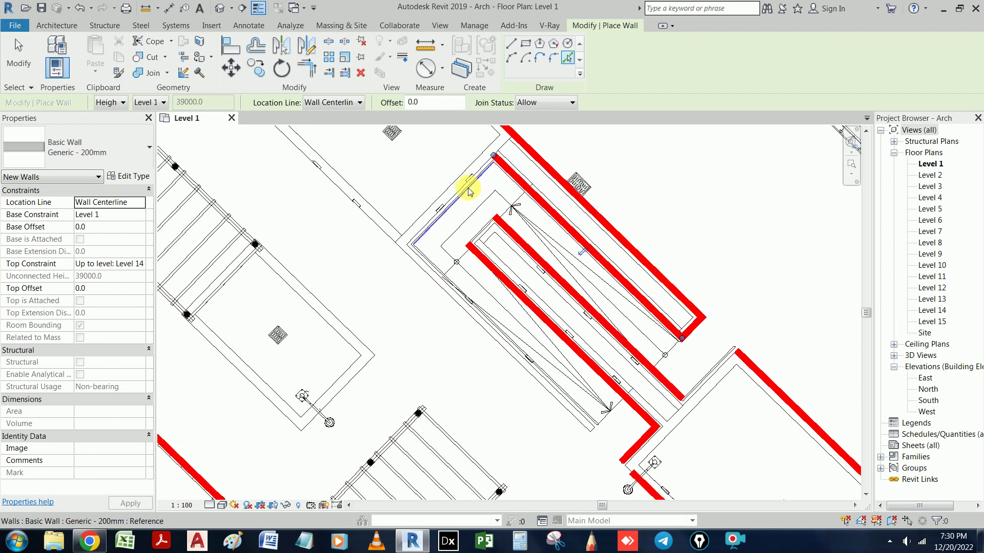
click(446, 281)
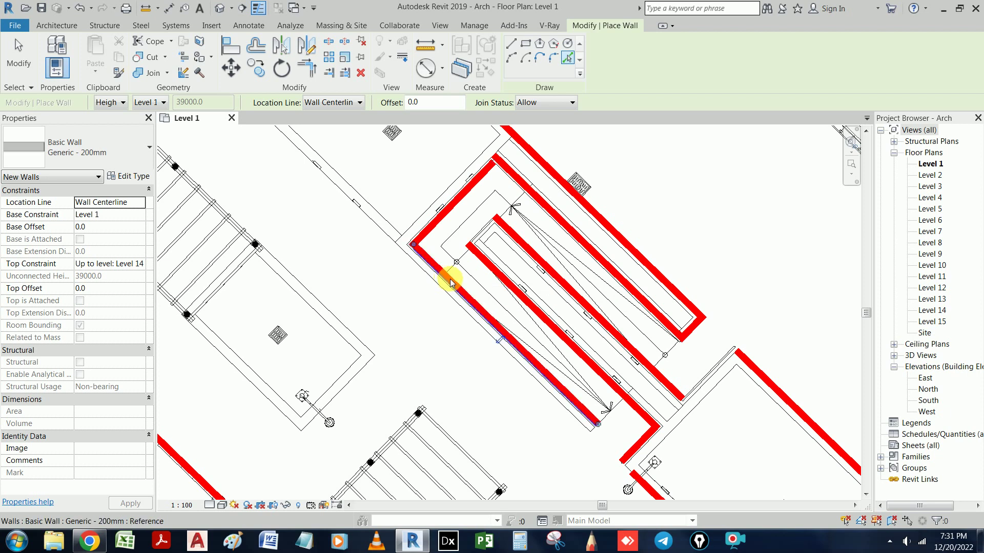
scroll(590, 374, down, 1)
click(597, 394)
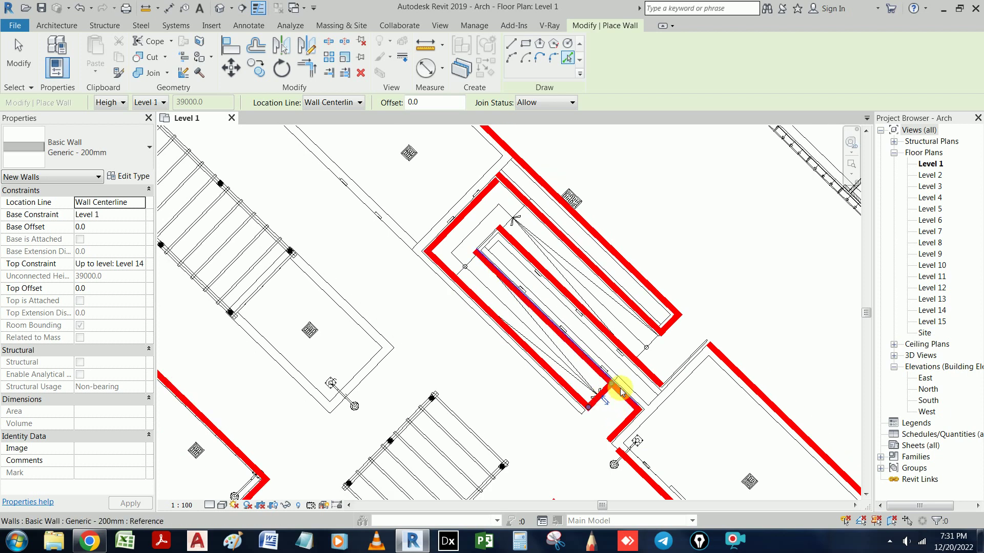
click(652, 345)
scroll(671, 331, down, 1)
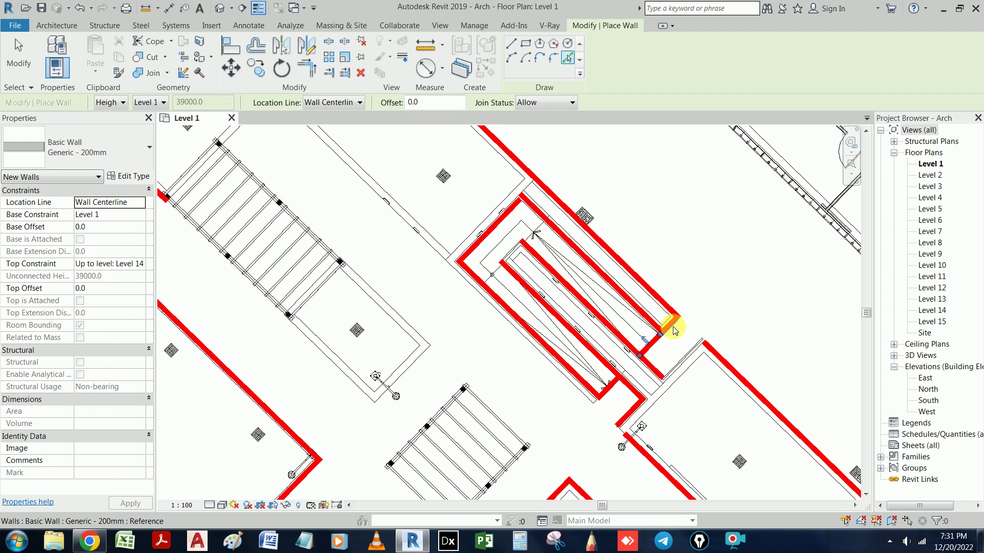
scroll(682, 322, down, 2)
scroll(717, 297, down, 3)
scroll(718, 292, up, 4)
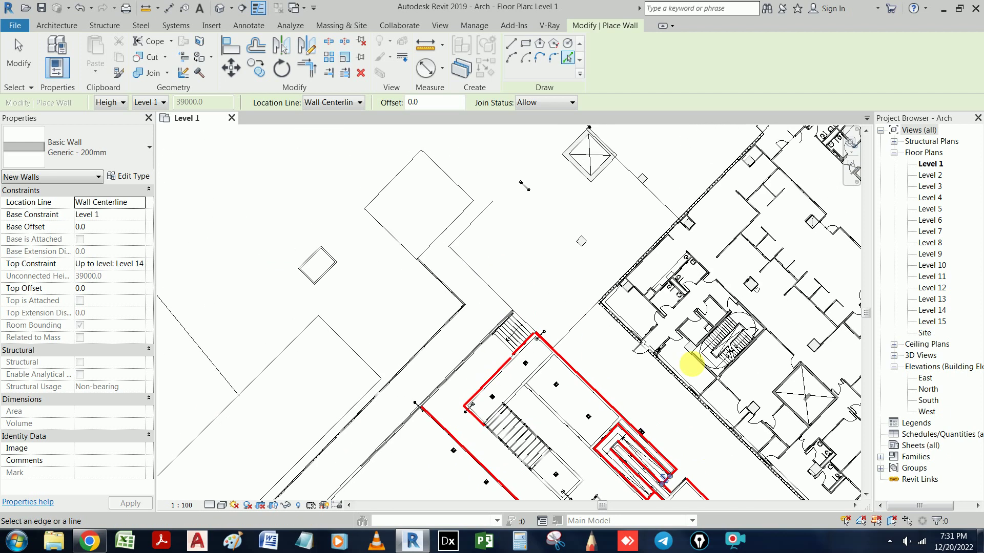
scroll(674, 241, down, 1)
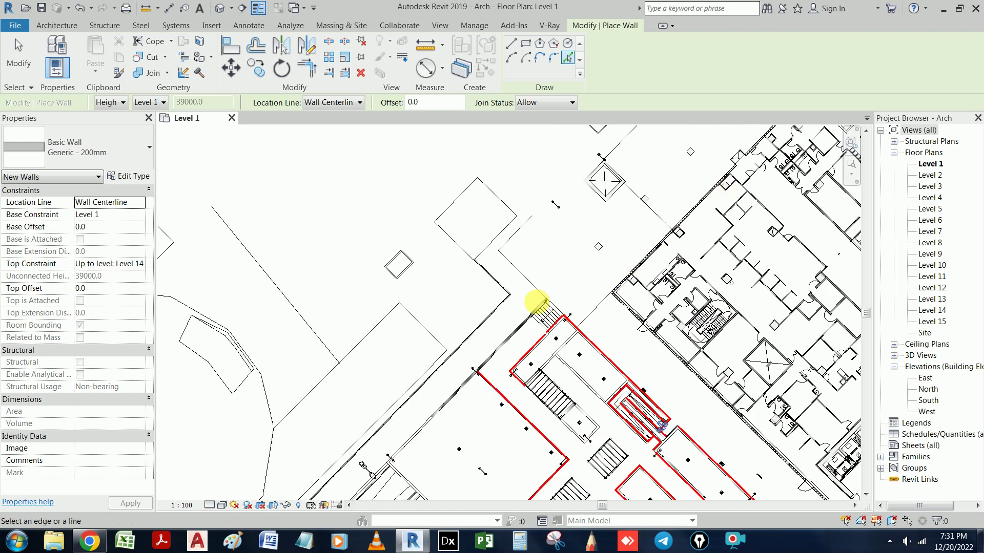
scroll(564, 292, down, 2)
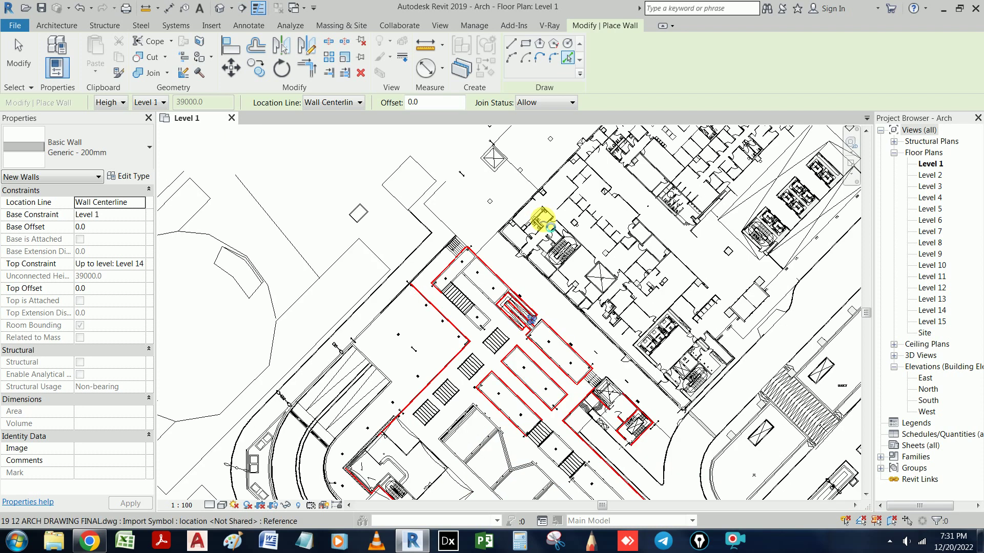
key(Escape)
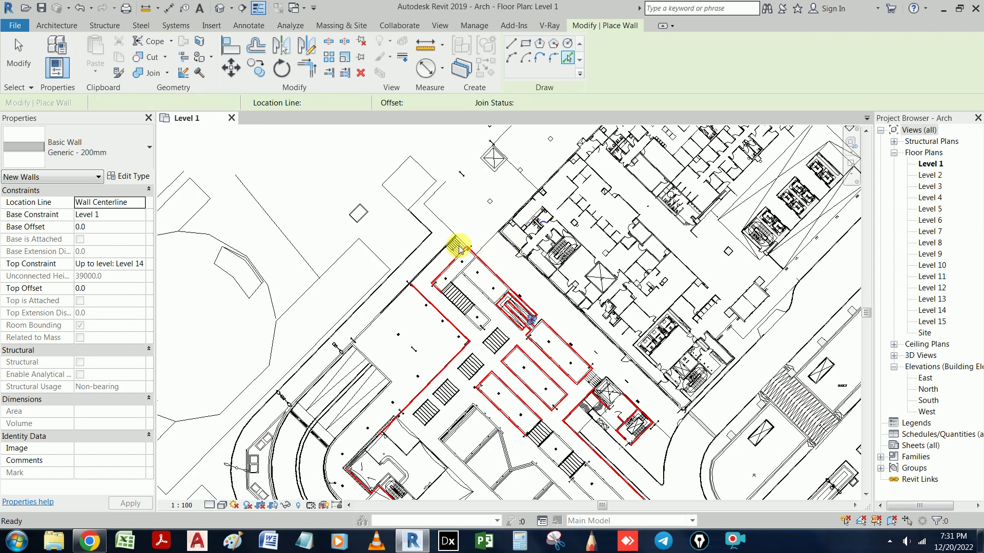
scroll(458, 249, up, 2)
scroll(456, 246, up, 2)
scroll(502, 246, up, 2)
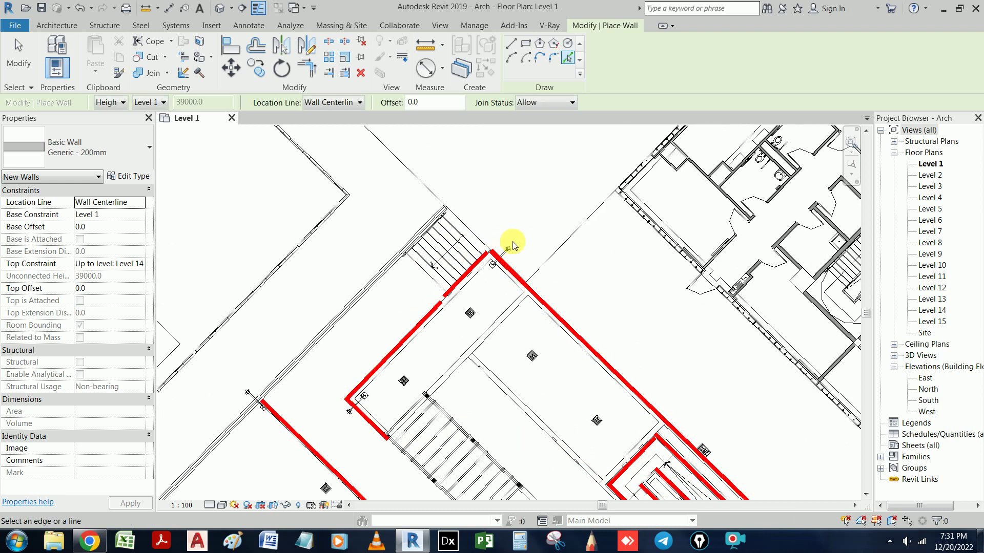
- Trim the lower-left stair wall into a corner with the upper wall using TR
key(Escape)
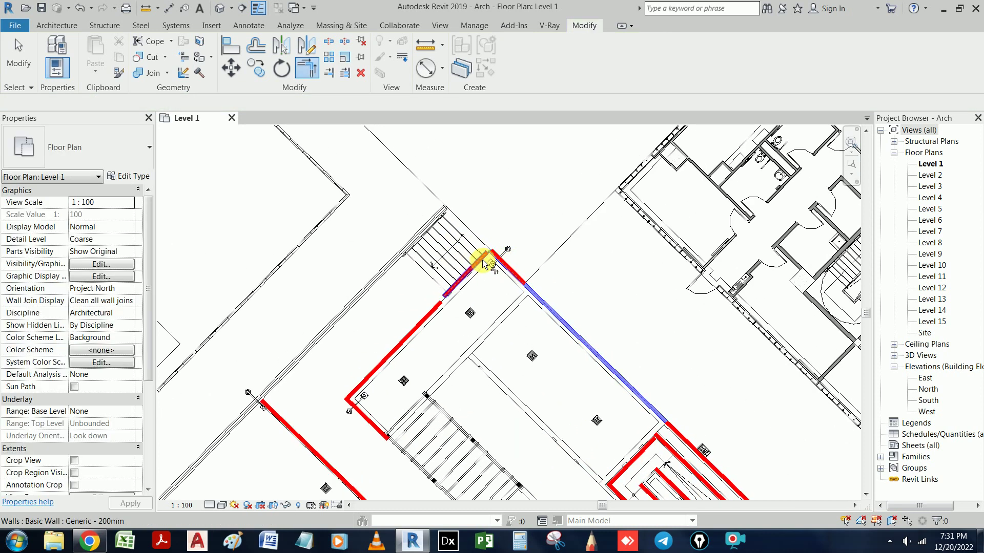
key(t)
key(r)
click(426, 314)
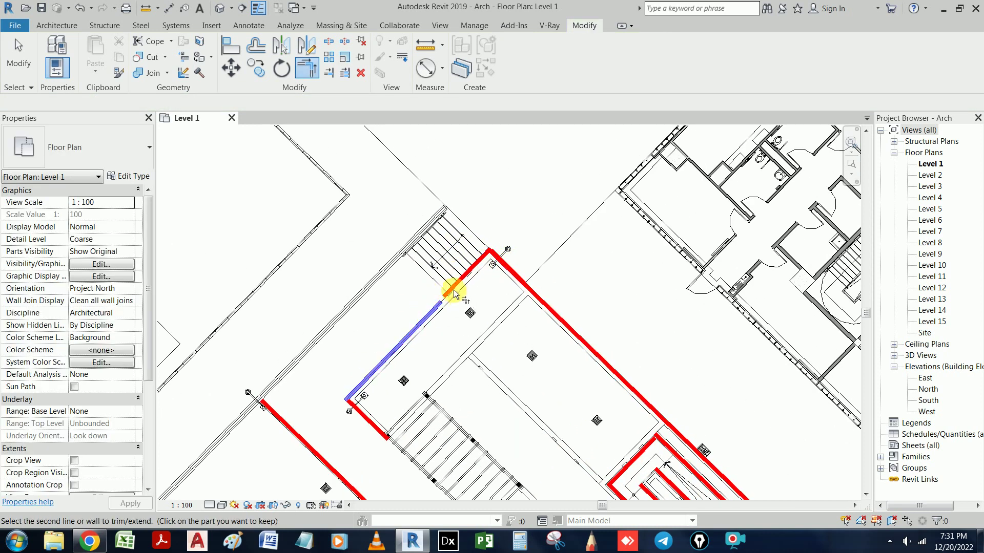
click(452, 293)
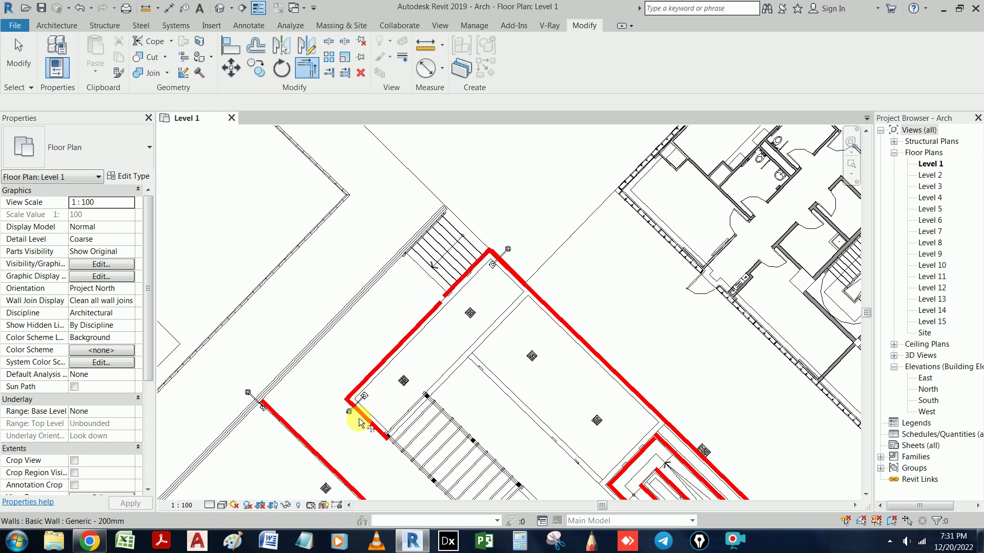
scroll(449, 310, up, 2)
- Align the wall face to the DWG line using AL
key(Escape)
key(a)
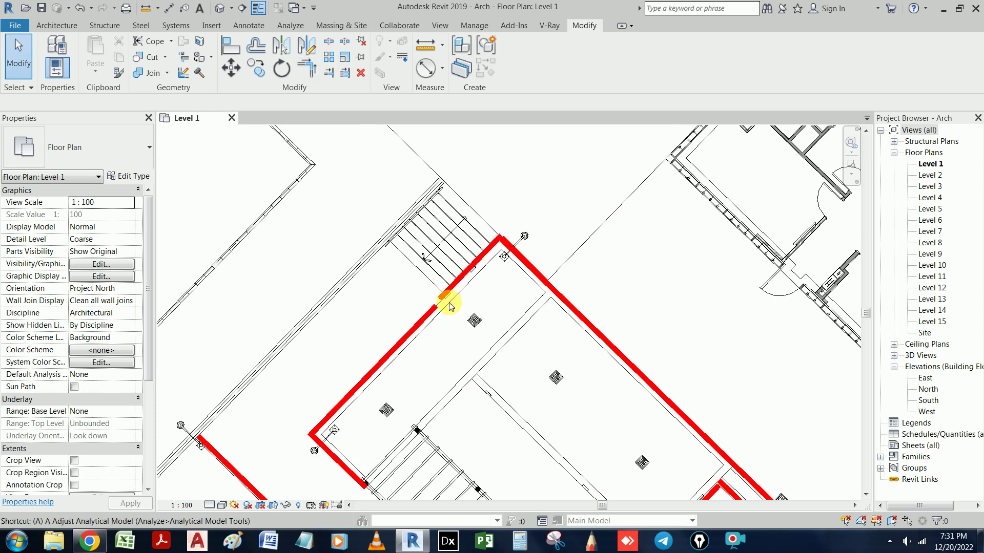
key(l)
click(437, 302)
click(443, 299)
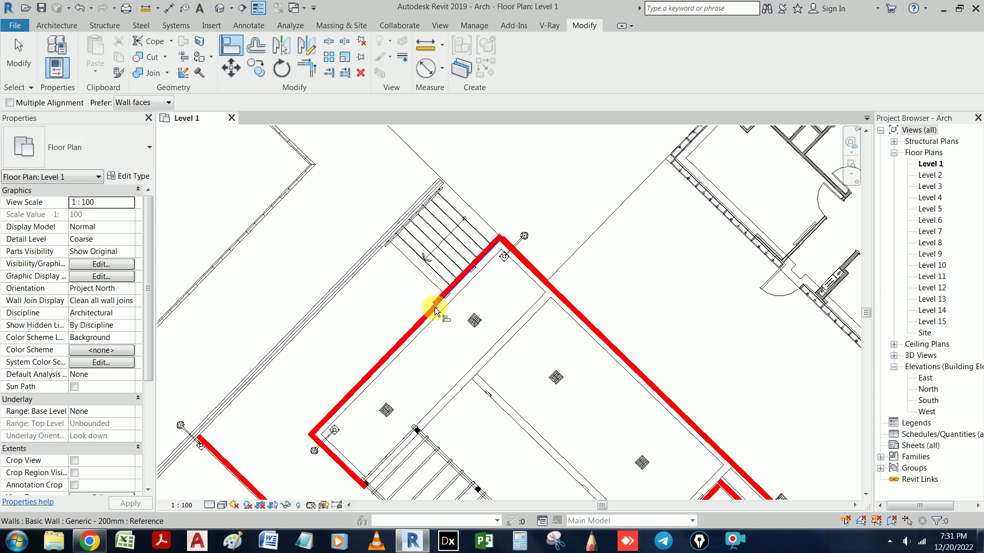
scroll(436, 306, up, 2)
key(Escape)
- Delete the short leftover wall segment
scroll(450, 314, down, 2)
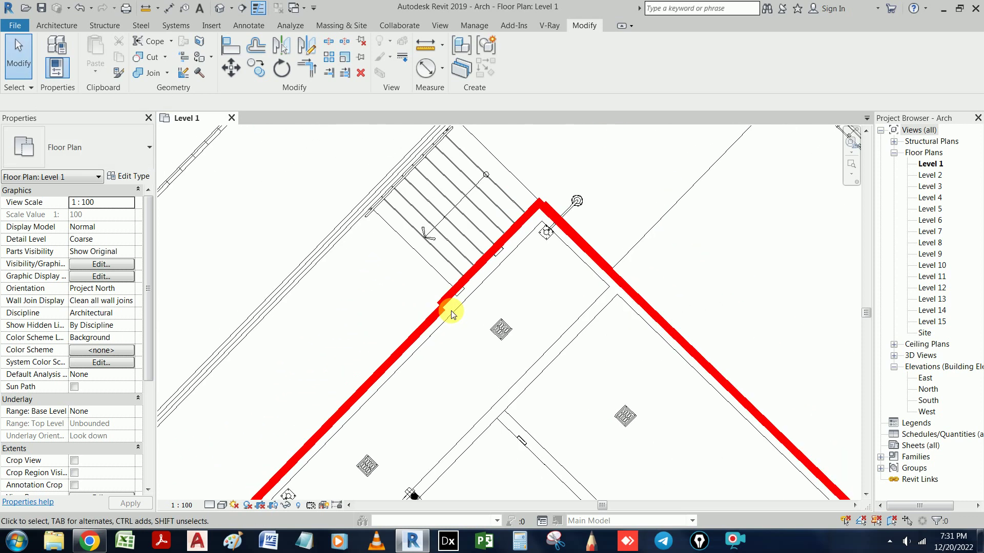
scroll(453, 315, down, 2)
click(422, 328)
right_click(423, 328)
click(480, 217)
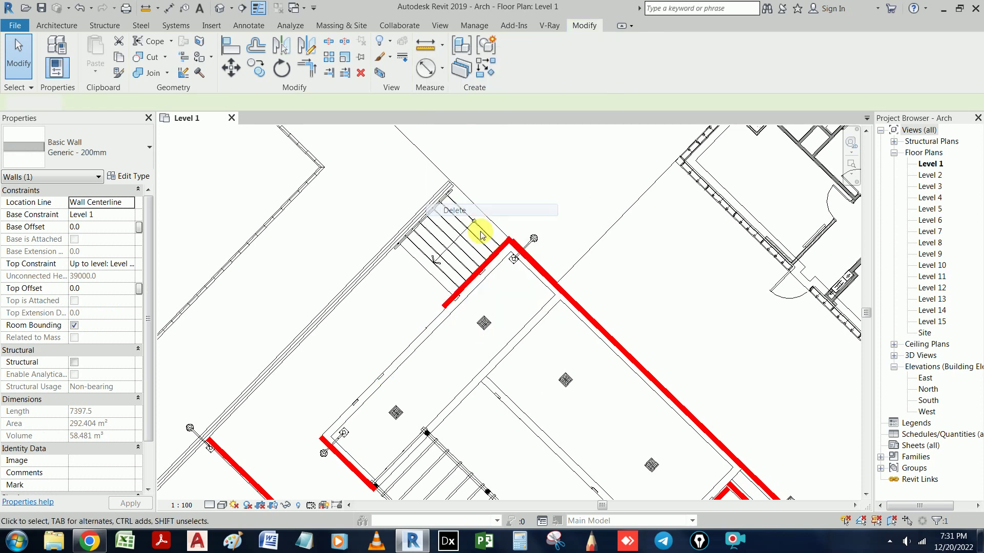
- Trim two more stair walls into a corner
click(445, 302)
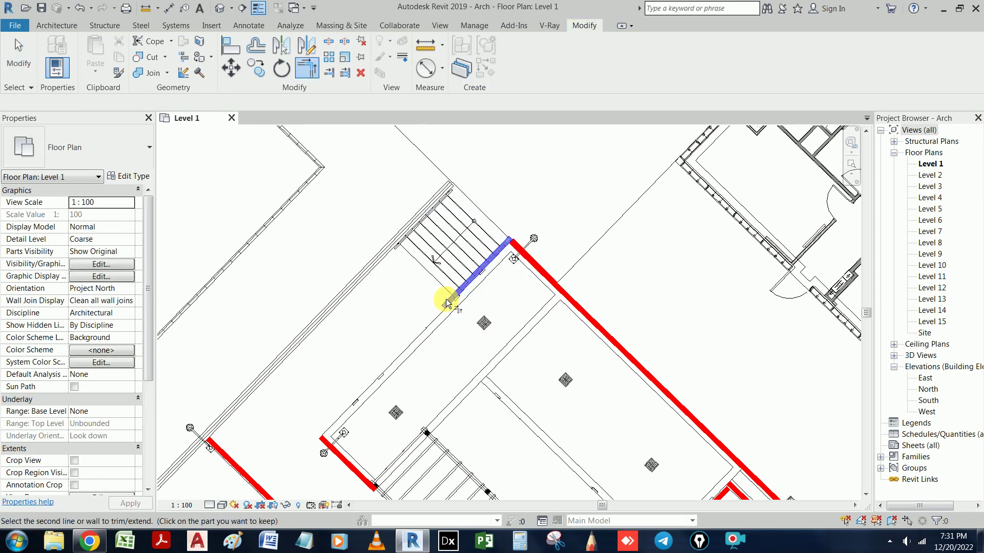
click(340, 461)
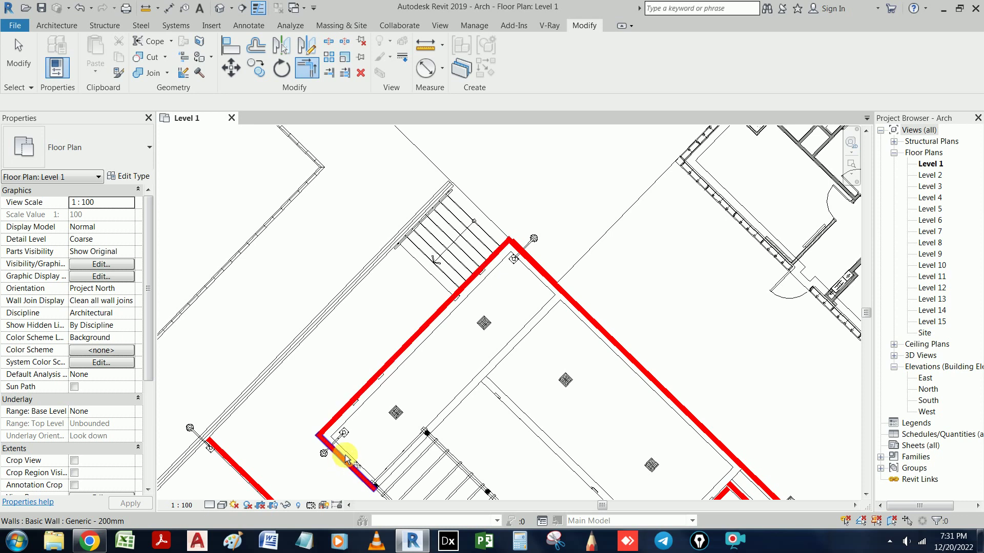
middle_drag(331, 455, 469, 245)
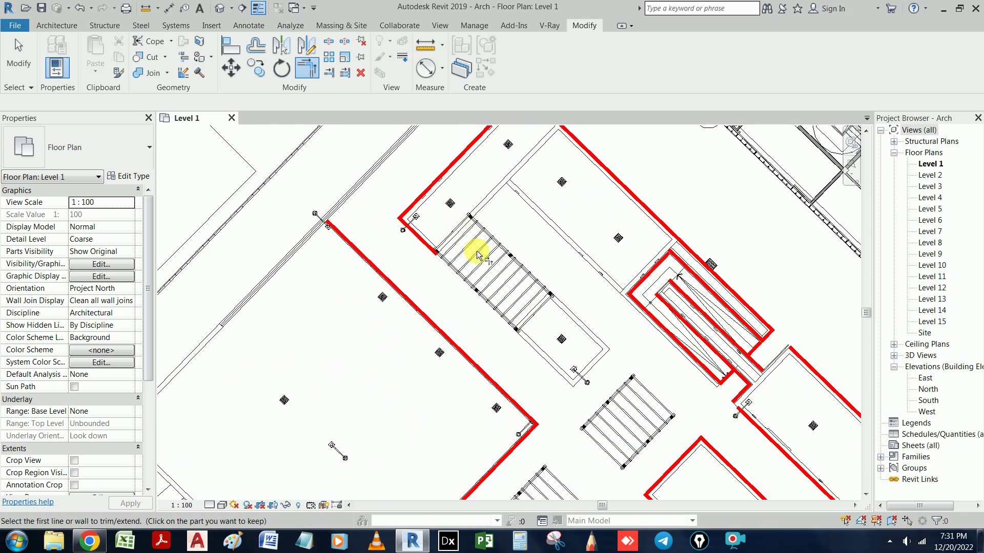
scroll(401, 255, down, 2)
mouse_move(402, 254)
middle_down()
mouse_move(523, 253)
mouse_move(615, 153)
middle_up()
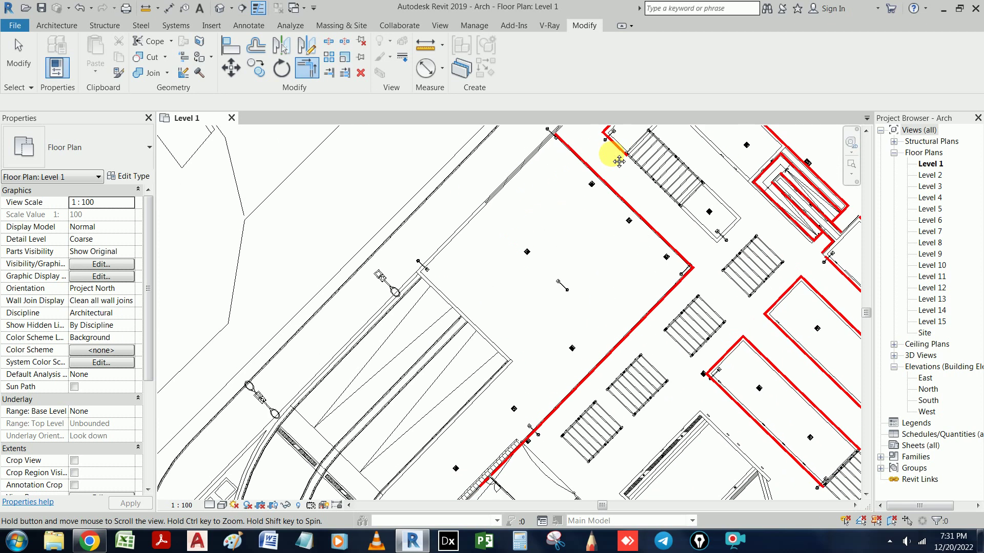
middle_drag(583, 220, 577, 226)
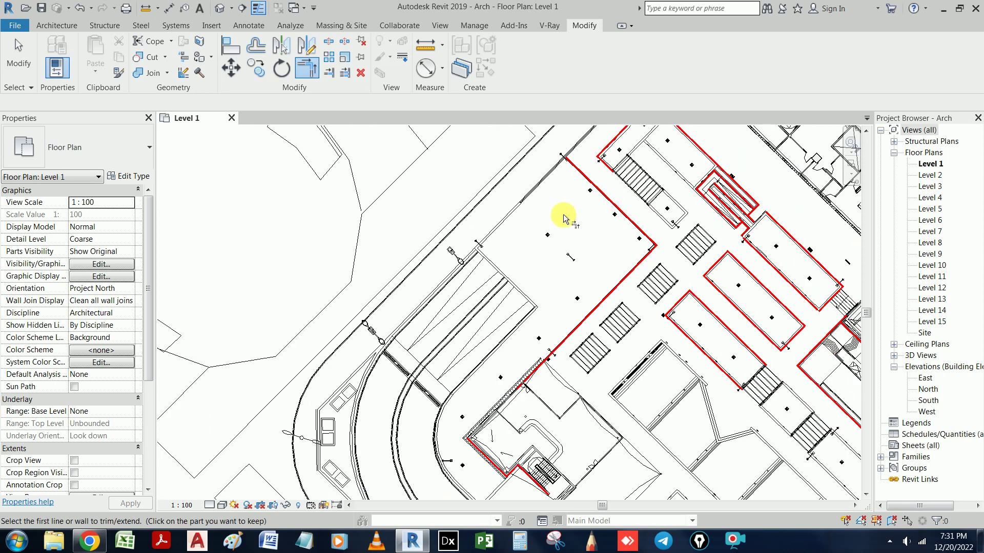
scroll(547, 204, up, 1)
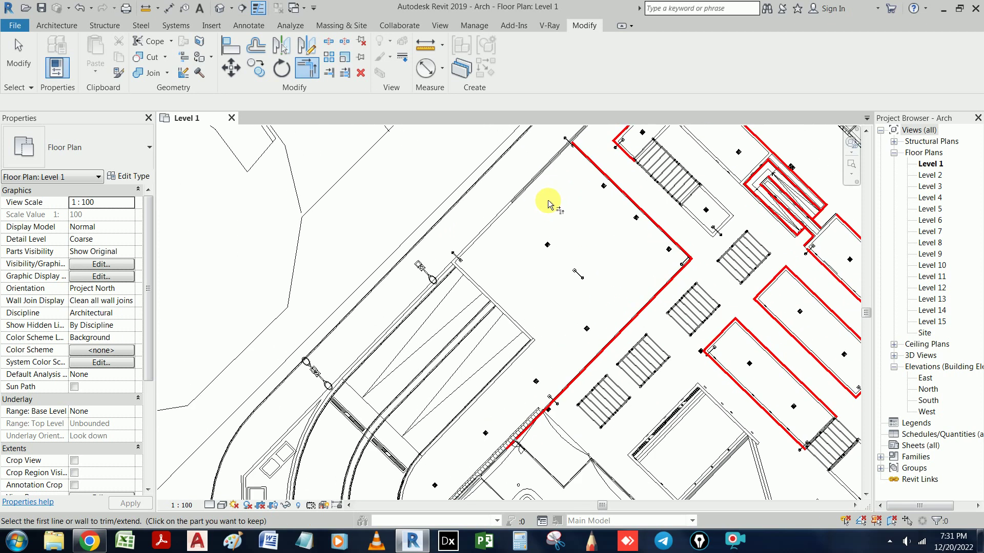
middle_drag(637, 187, 567, 269)
middle_drag(552, 236, 518, 358)
- Extend the short wall beside the upper stair flight along its full edge to 15205.5
key(t)
key(r)
scroll(519, 348, down, 2)
scroll(518, 329, up, 2)
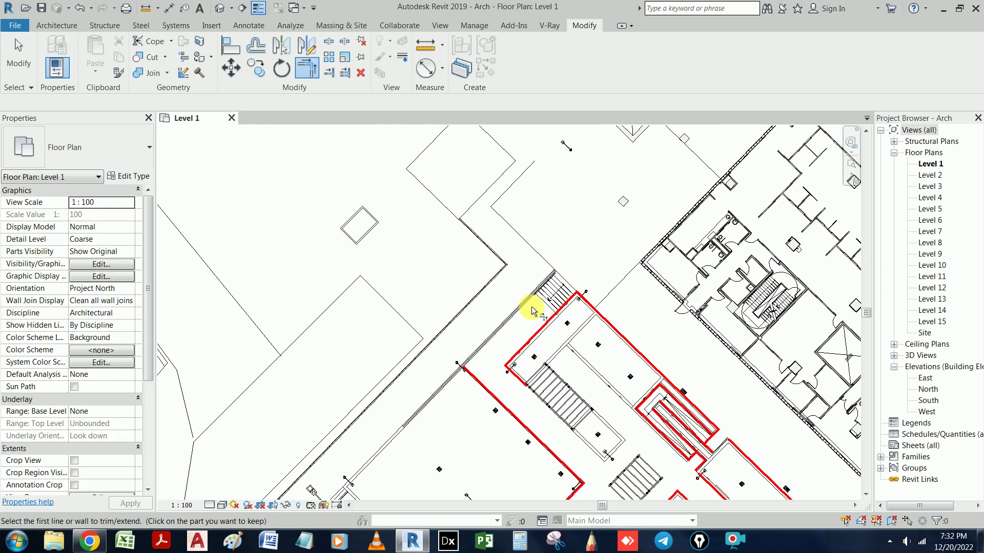
middle_drag(641, 454, 626, 345)
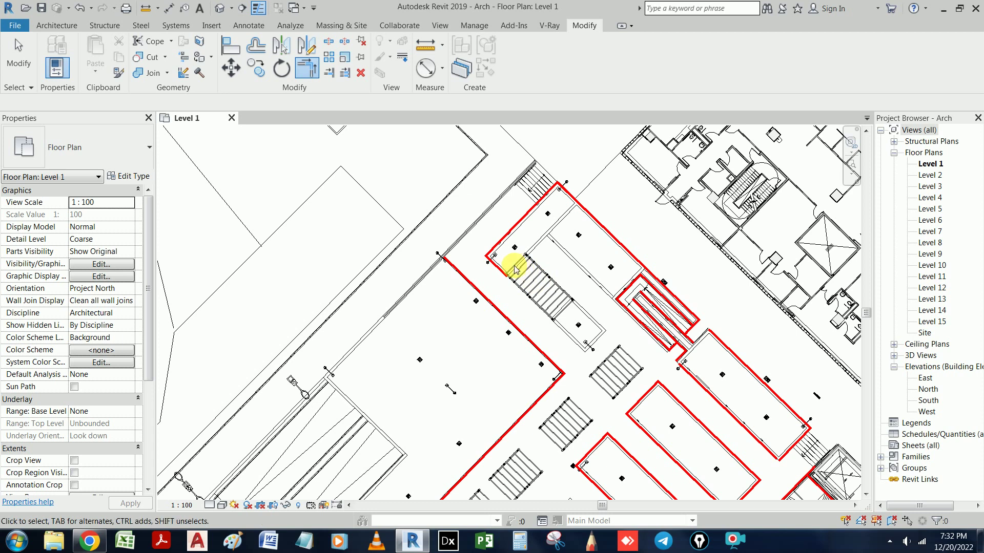
key(Escape)
click(501, 273)
scroll(501, 273, up, 2)
drag(507, 277, 609, 378)
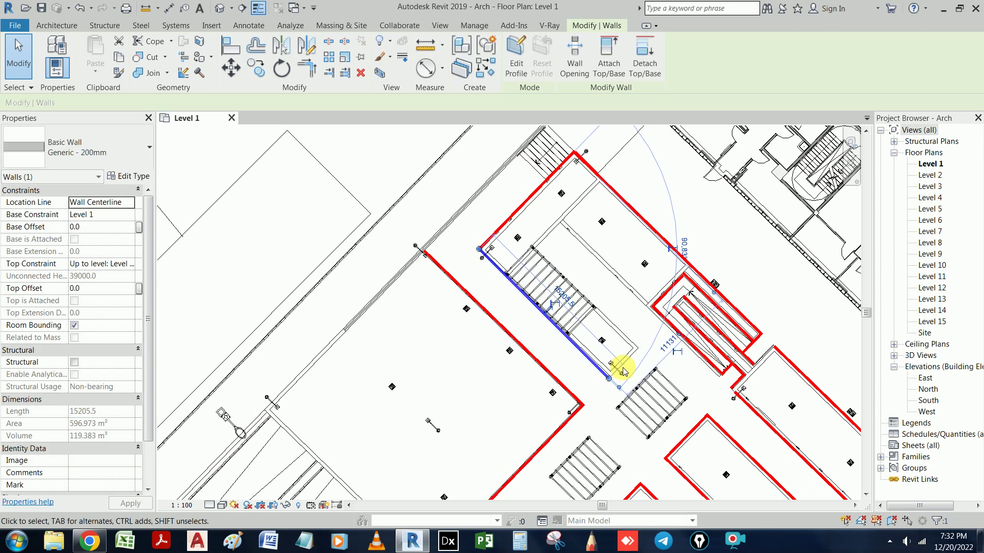
scroll(620, 375, up, 2)
click(613, 368)
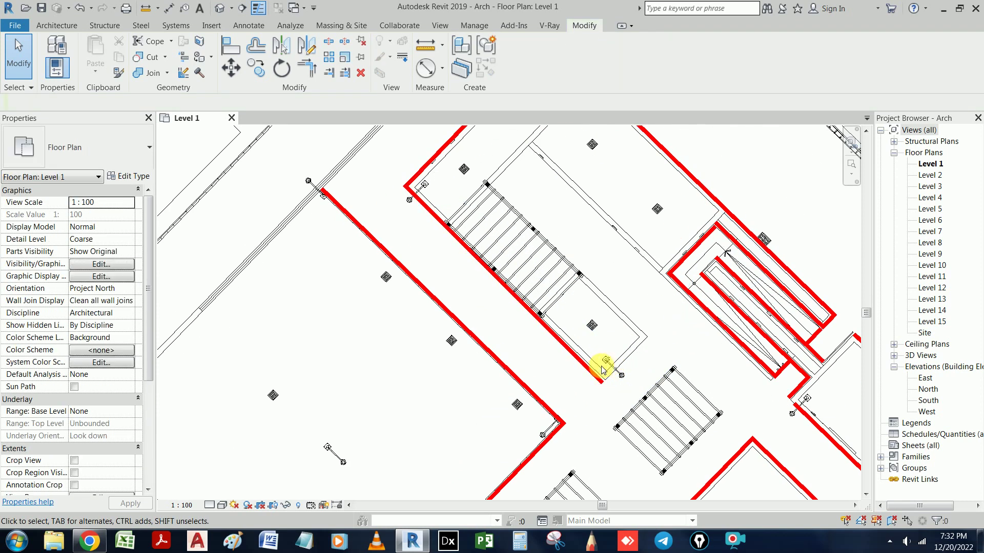
- Use Create Similar on the stair wall to draw a short wall closing the stair core's lower end
click(590, 369)
right_click(589, 366)
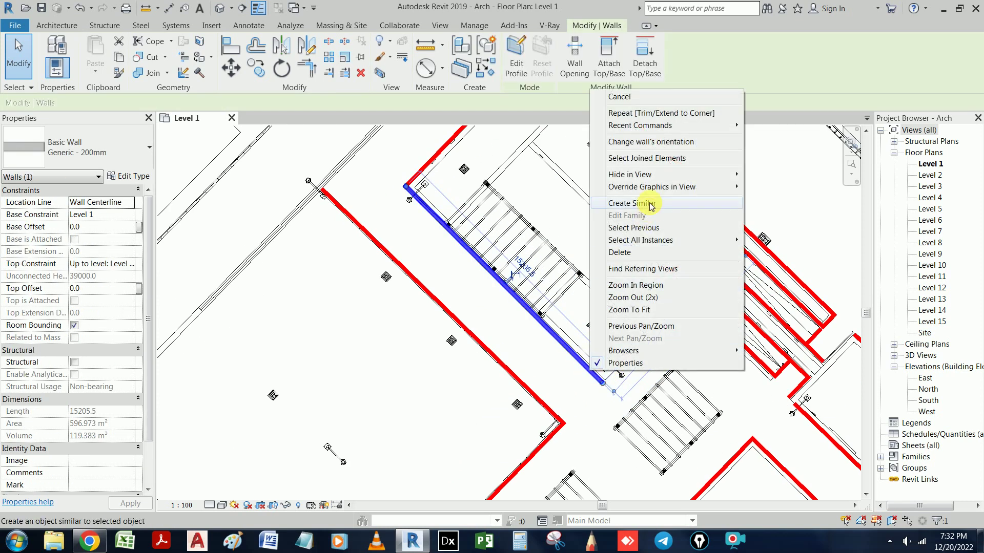
click(650, 203)
scroll(601, 385, up, 2)
click(589, 381)
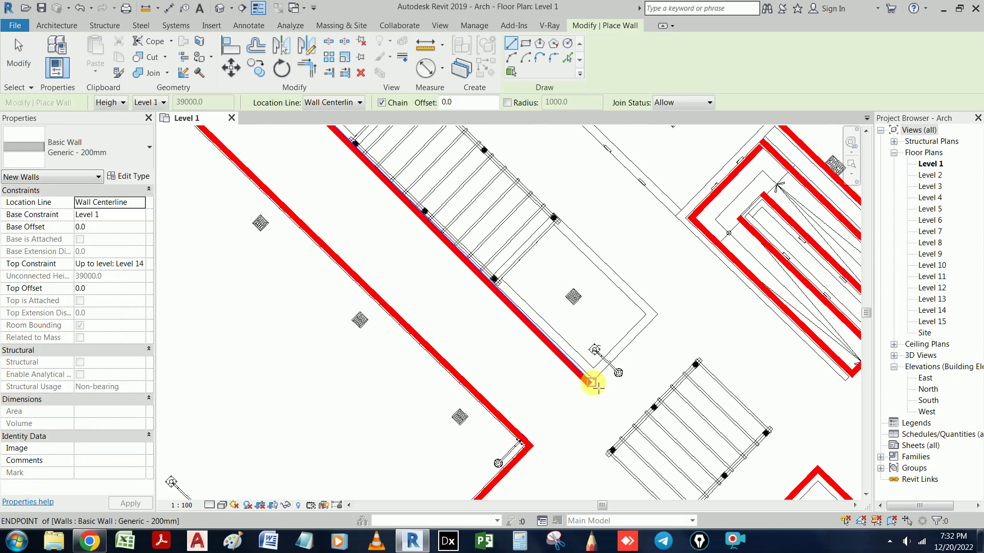
click(569, 230)
scroll(700, 247, down, 1)
key(Escape)
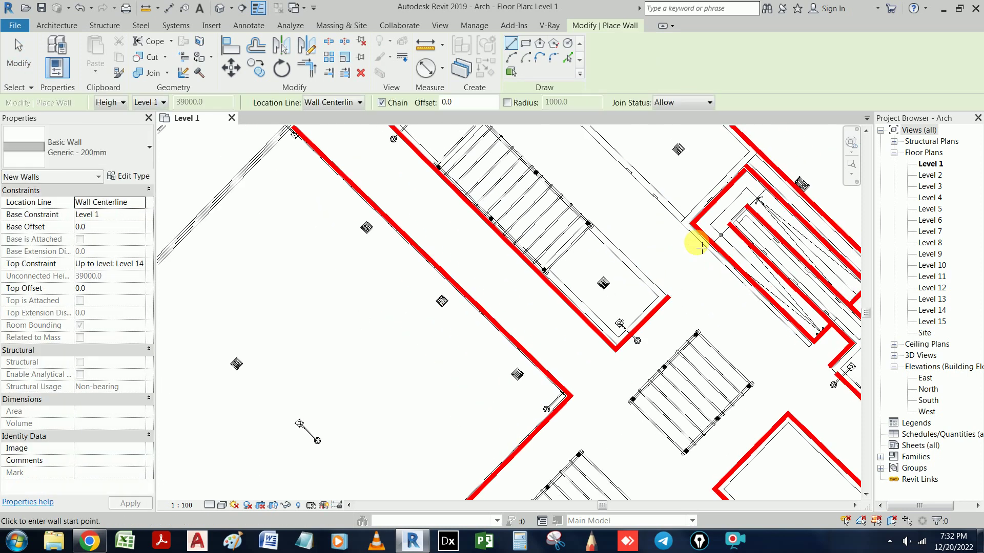
- Check the new wall, select and deselect the long stair wall, and pan to the lift core
middle_drag(694, 275, 705, 342)
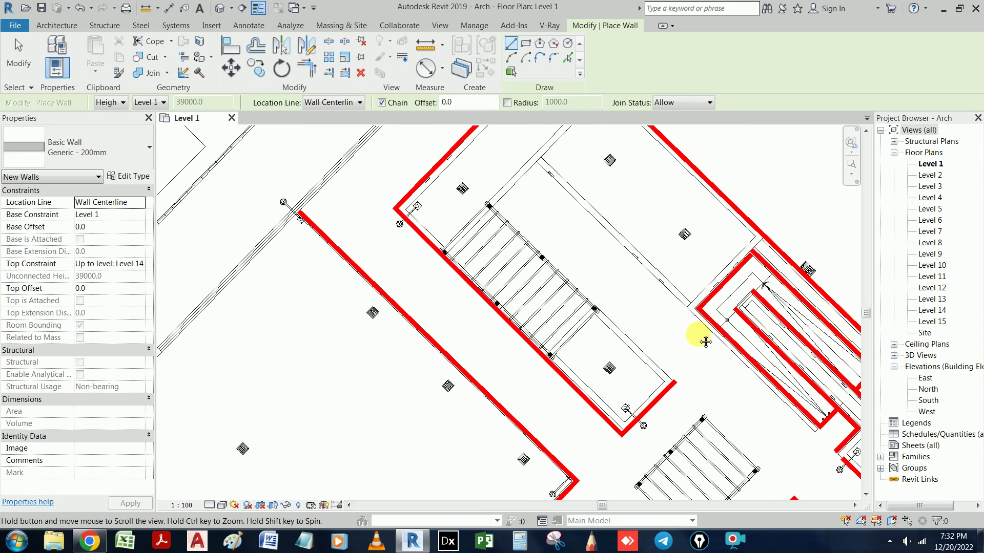
scroll(700, 332, up, 2)
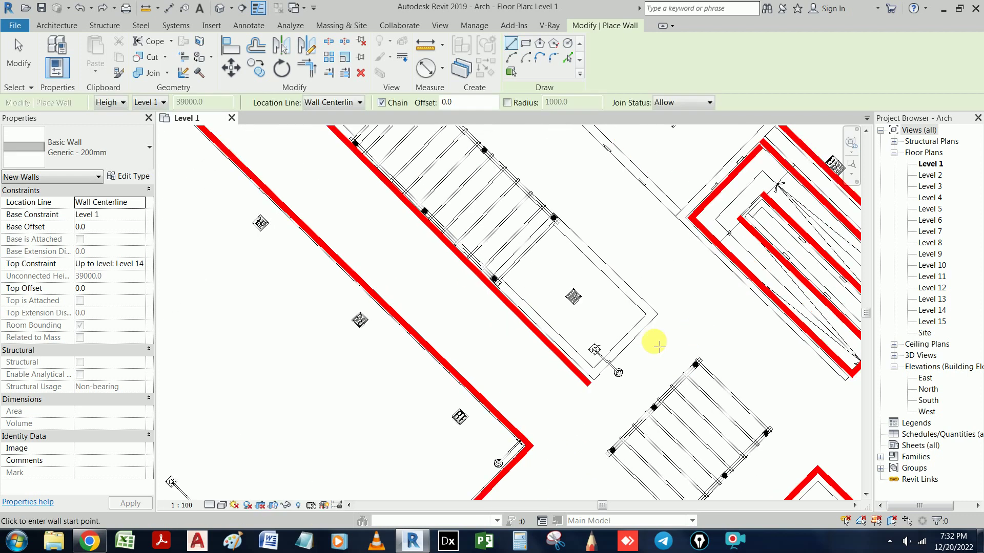
key(Escape)
click(588, 383)
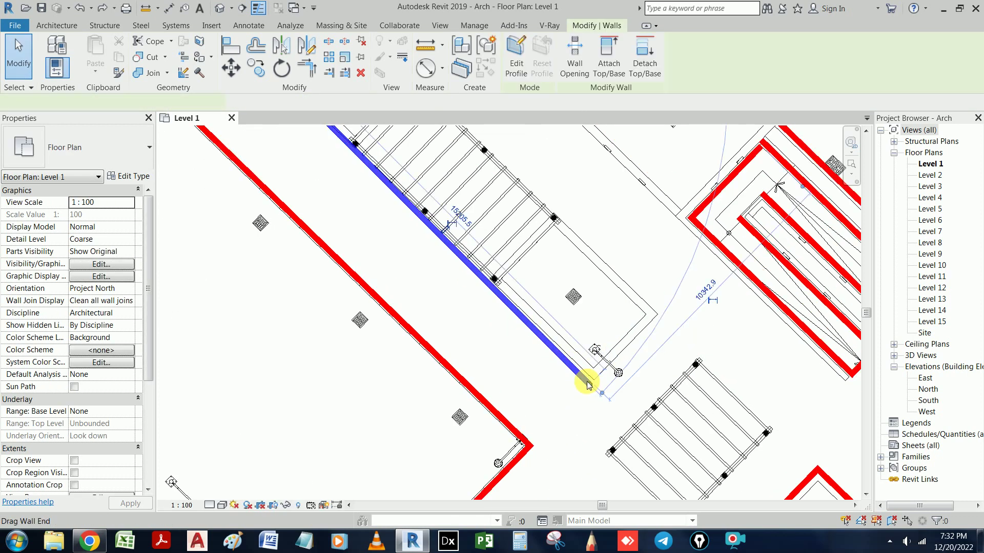
scroll(593, 386, down, 1)
middle_drag(621, 314, 610, 396)
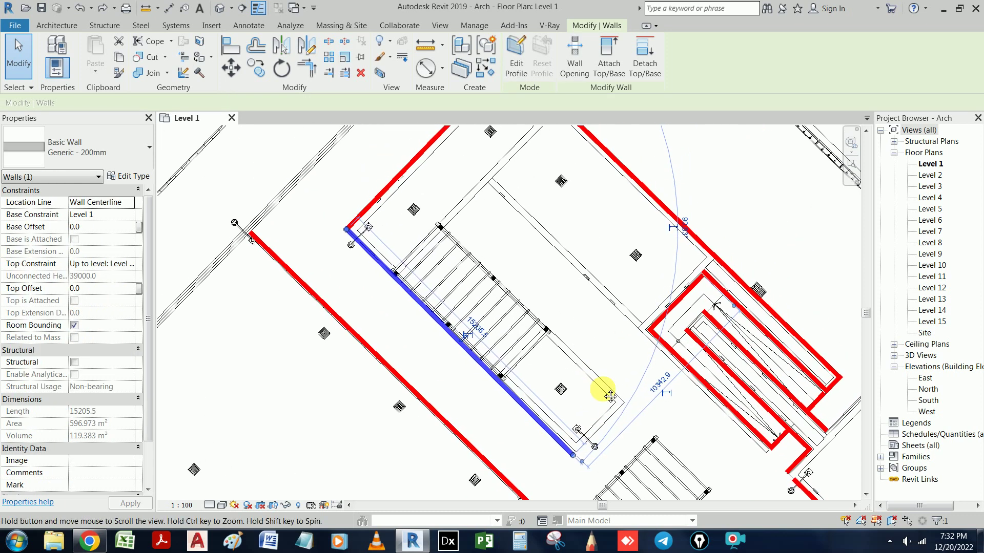
click(651, 360)
middle_drag(768, 363, 702, 361)
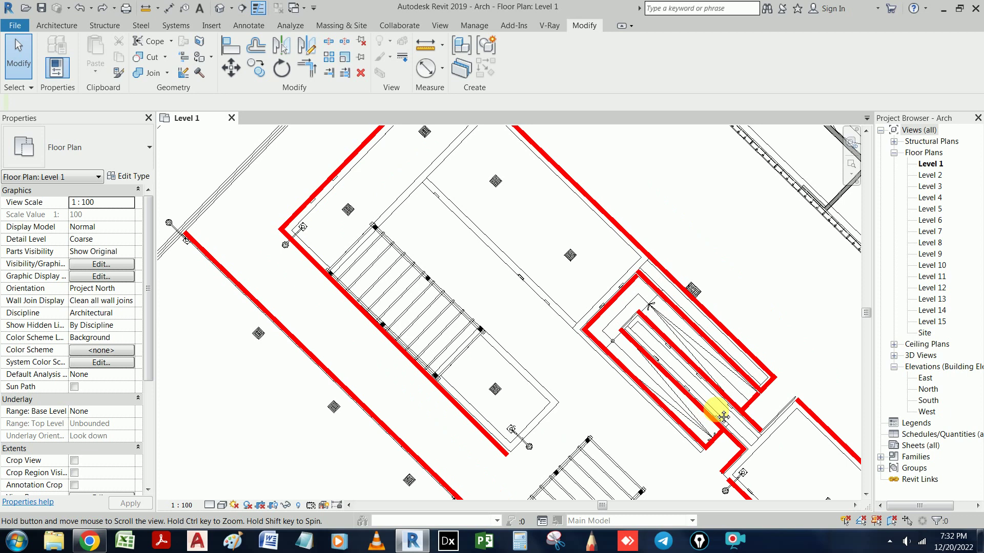
scroll(764, 386, up, 2)
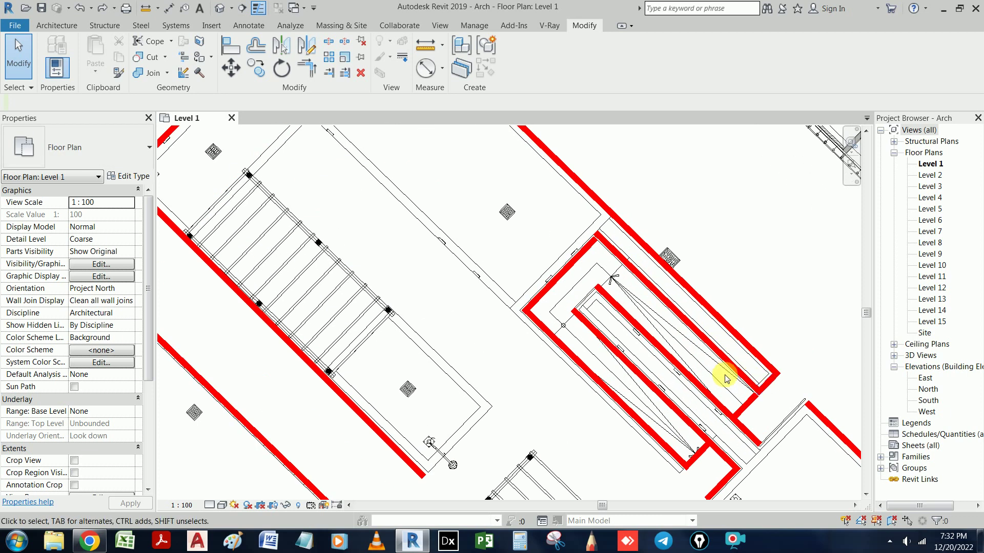
- Trim the stair-core walls into clean corners, including the short end wall and bottom corner
key(t)
key(r)
click(727, 364)
click(719, 369)
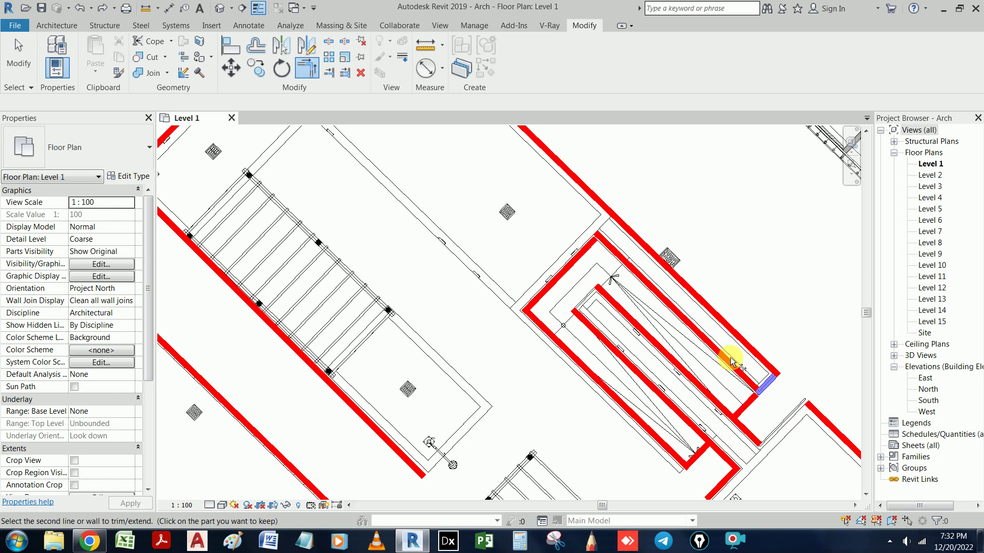
click(609, 245)
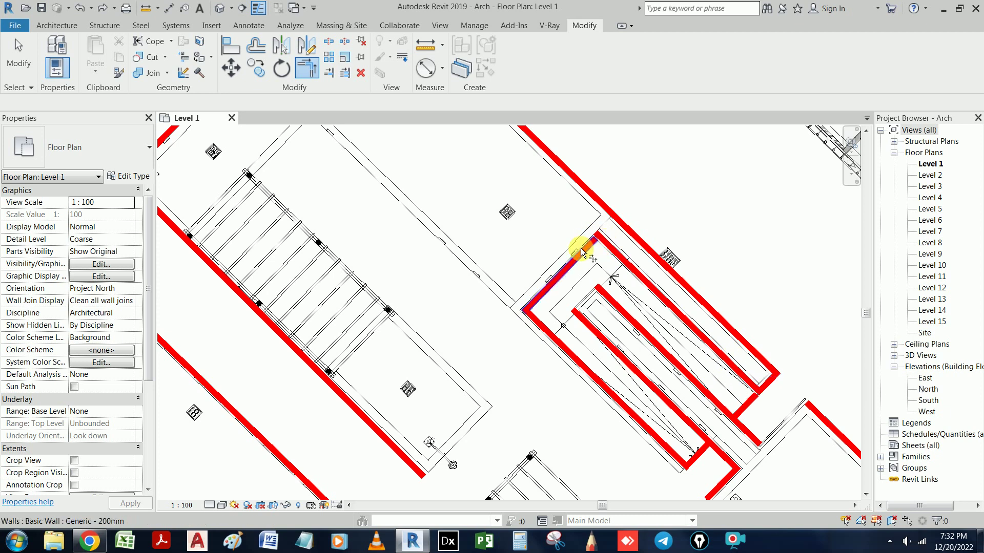
click(540, 300)
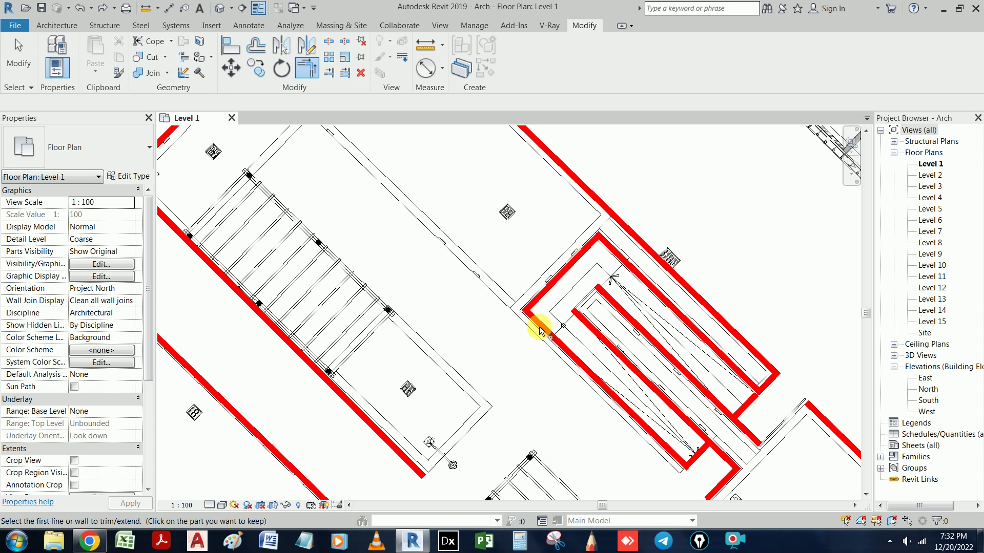
click(540, 329)
scroll(732, 487, up, 1)
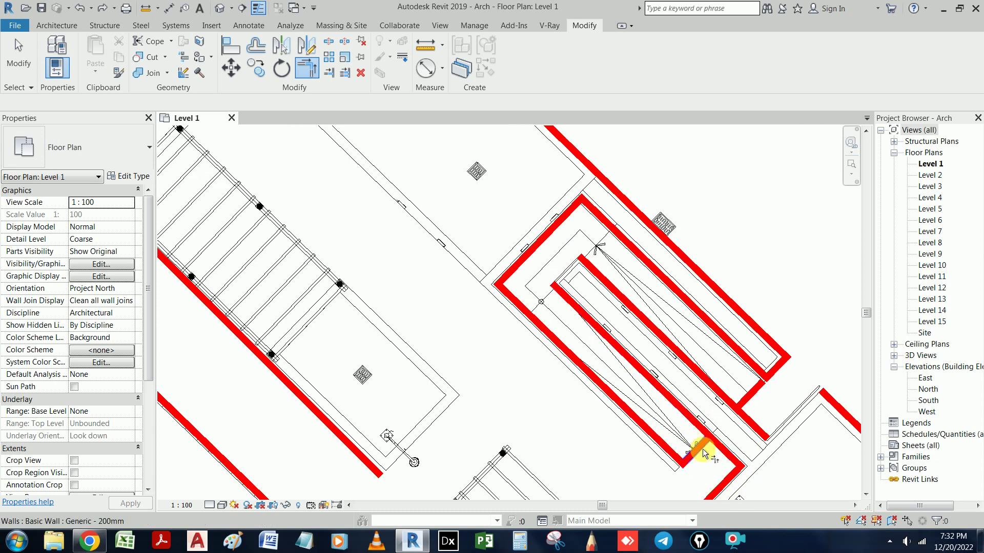
click(702, 451)
click(728, 425)
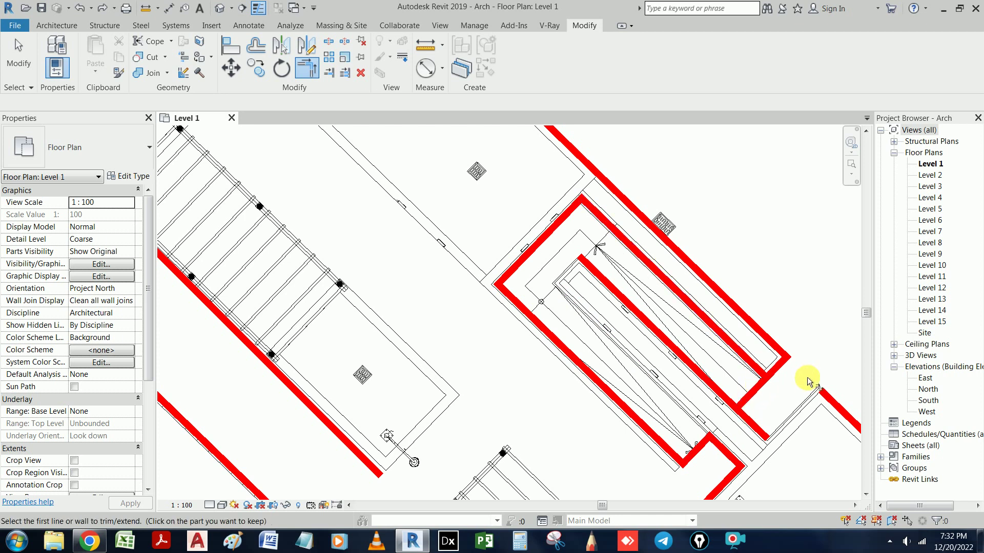
scroll(696, 402, down, 2)
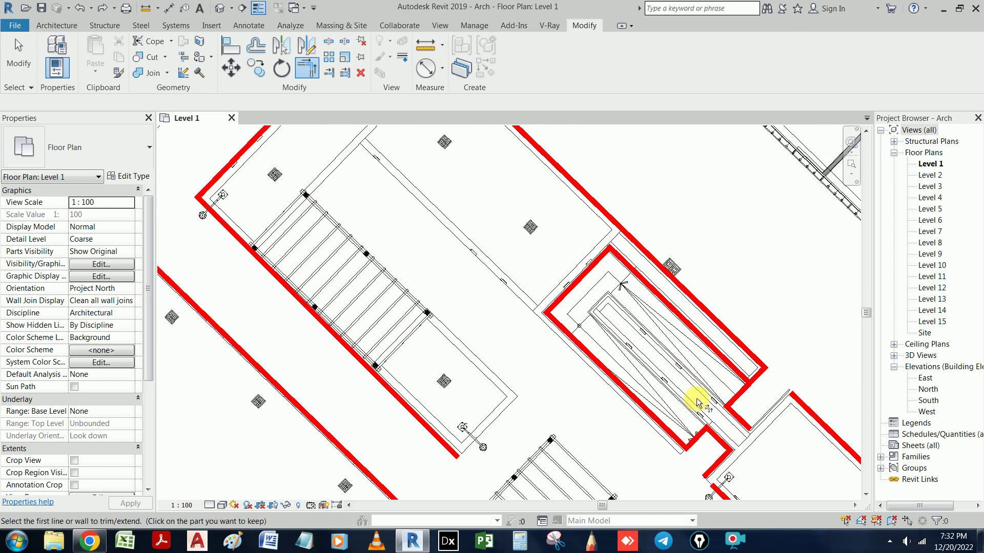
key(Escape)
middle_drag(695, 402, 708, 307)
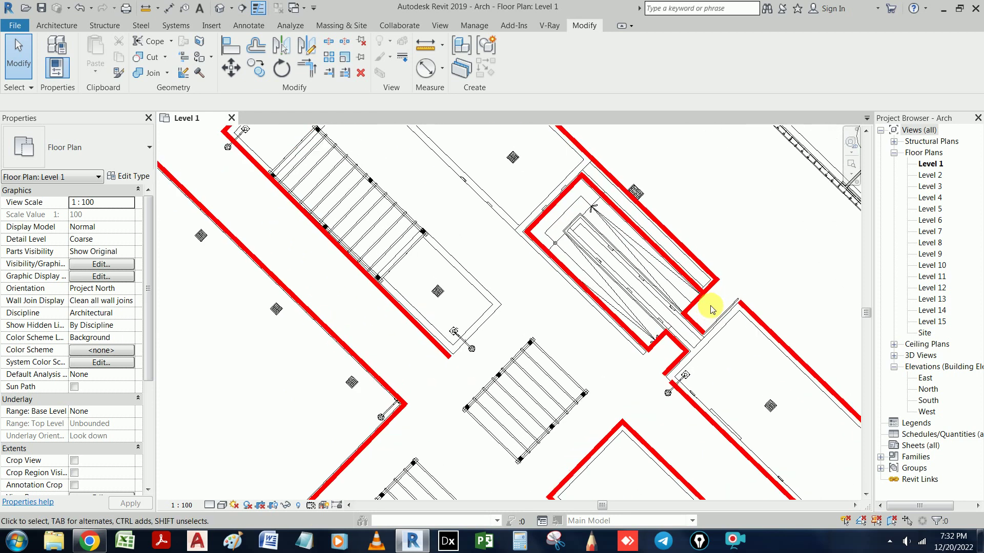
- Trim the adjoining room walls into corners, where joining the upper wall raises 'Can't keep elements joined'
key(t)
key(r)
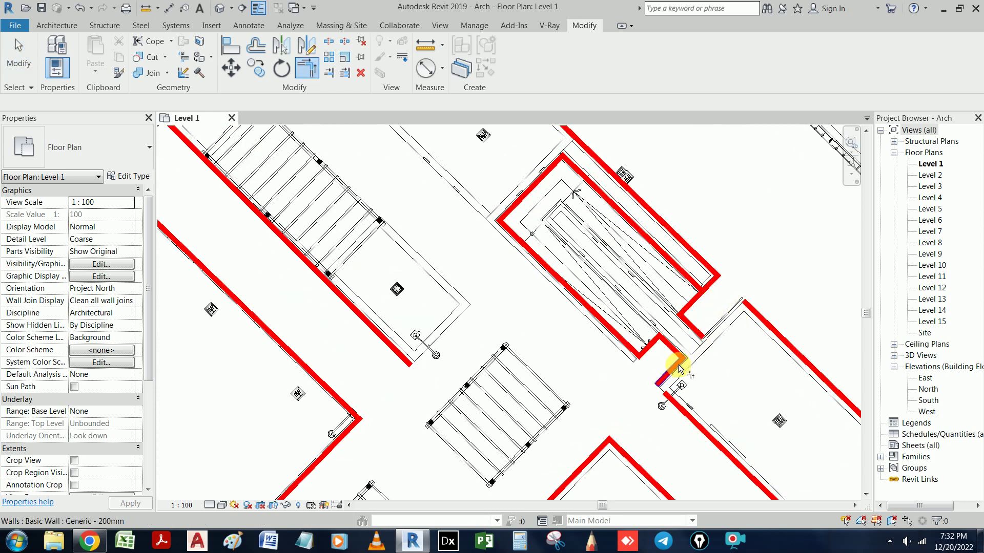
scroll(714, 402, down, 1)
middle_drag(713, 402, 621, 282)
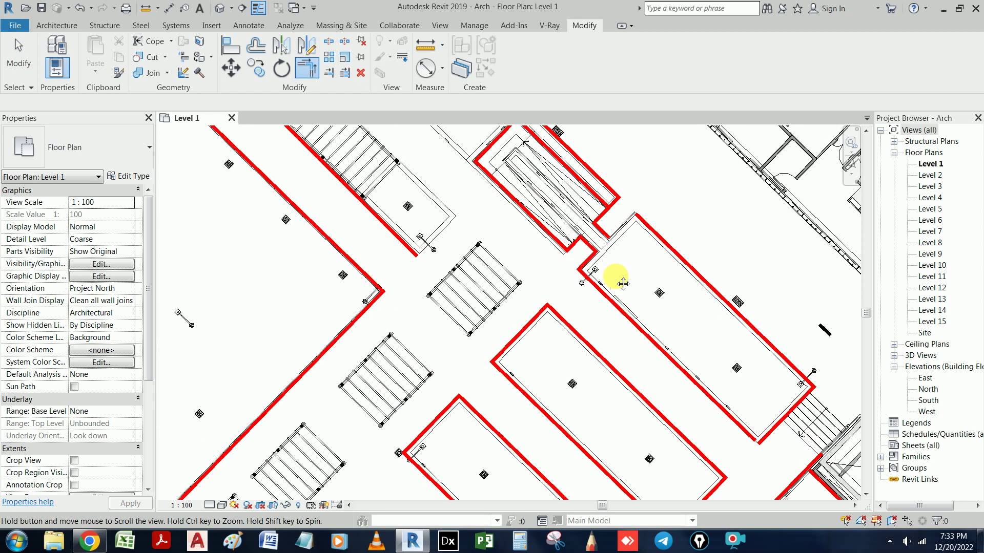
click(748, 431)
click(767, 430)
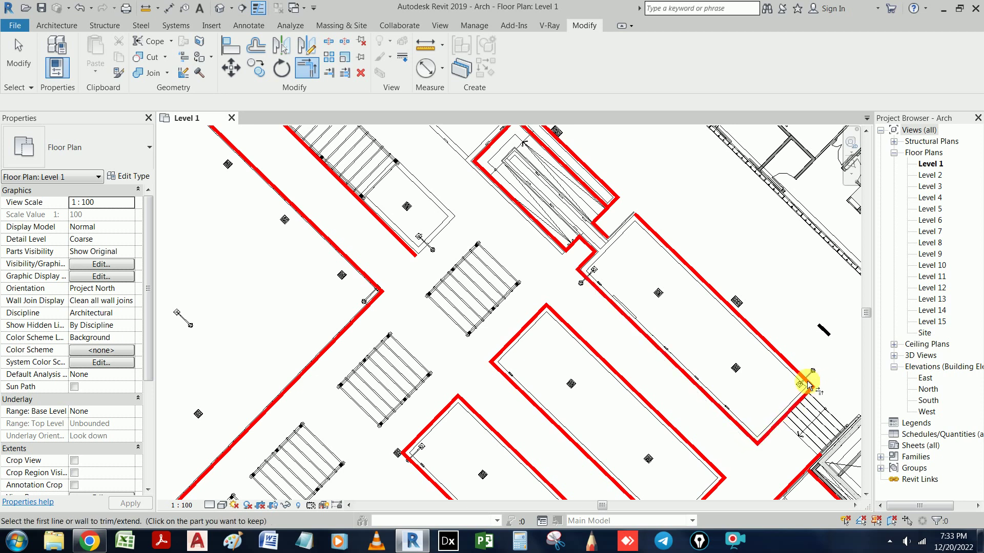
click(781, 410)
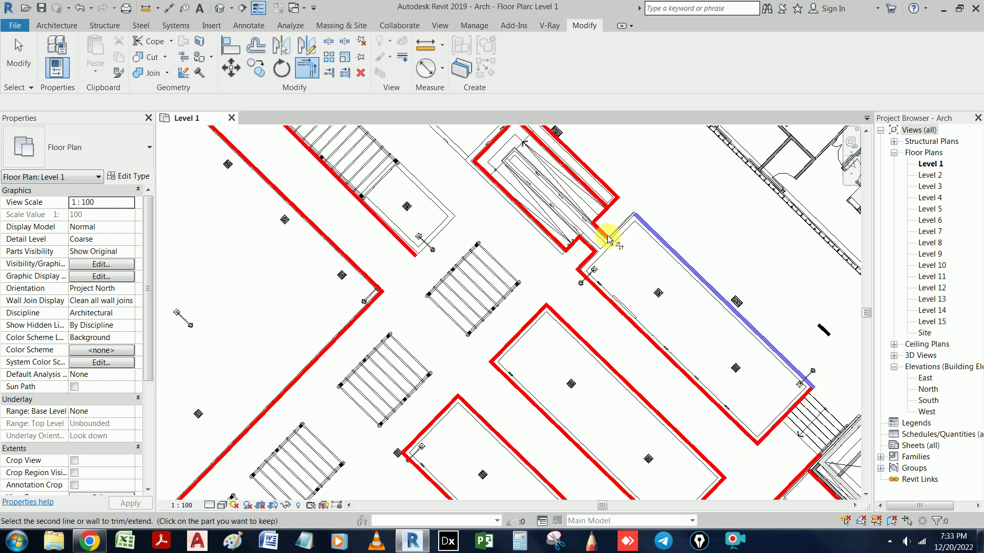
click(592, 260)
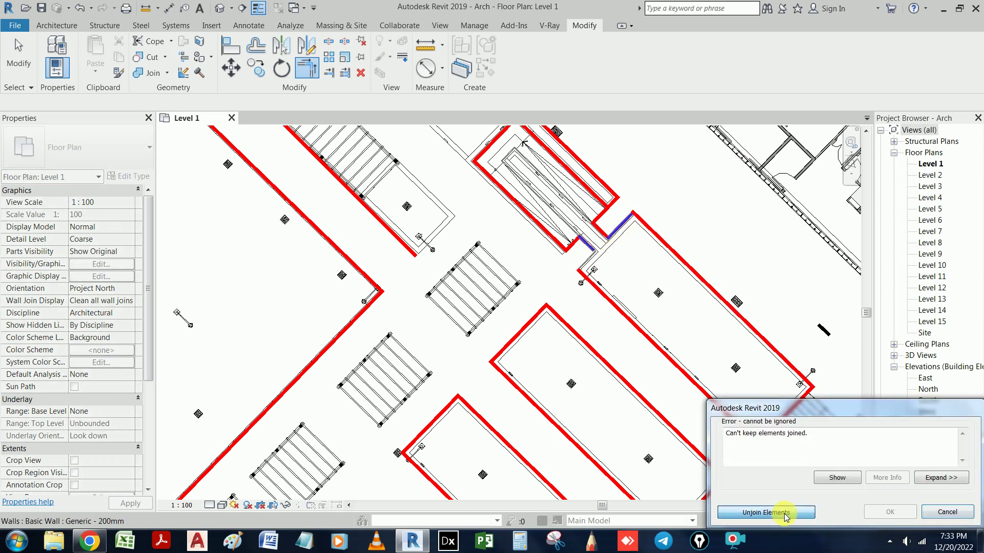
- Choose Unjoin Elements, then drag the short connecting wall's end grip along the room's upper wall line
click(785, 517)
scroll(607, 272, up, 1)
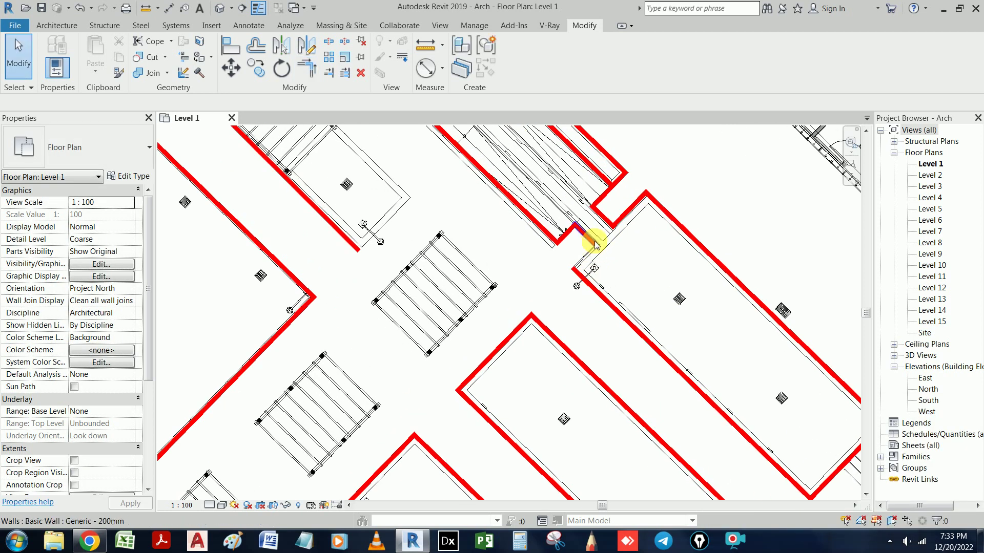
click(626, 214)
drag(613, 226, 575, 270)
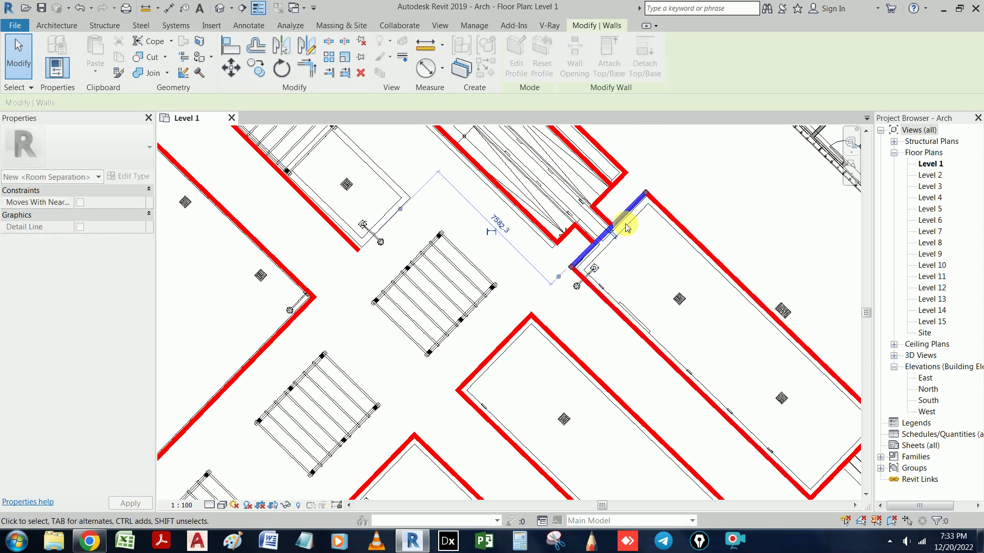
key(Escape)
scroll(594, 264, up, 1)
scroll(615, 233, up, 1)
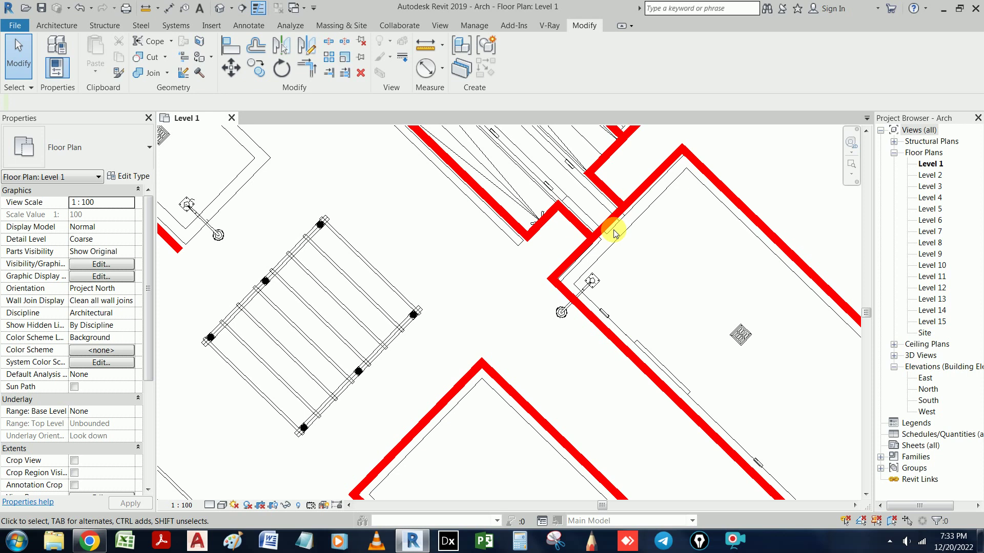
- Select the long wall beside the stair core, starting and cancelling the Split tool twice
click(329, 42)
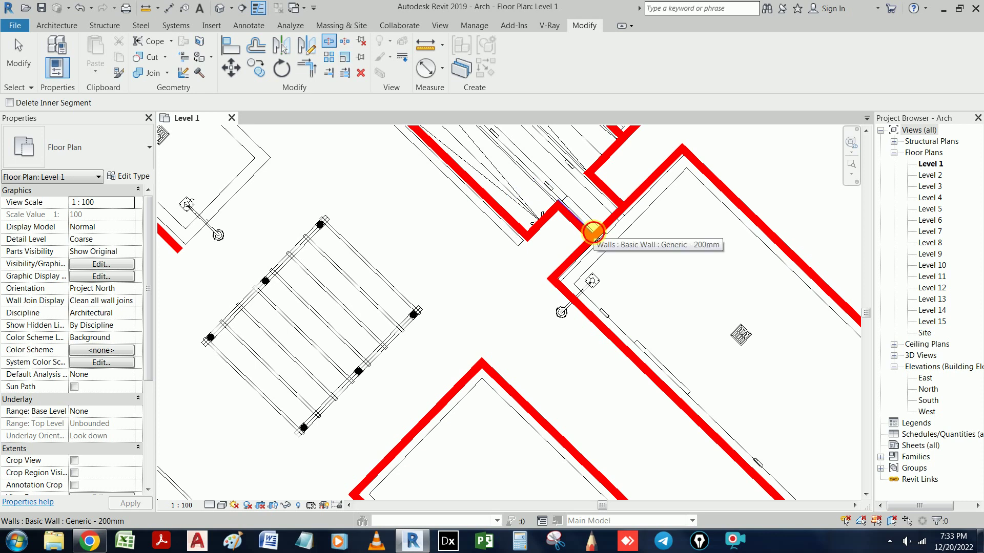
key(Escape)
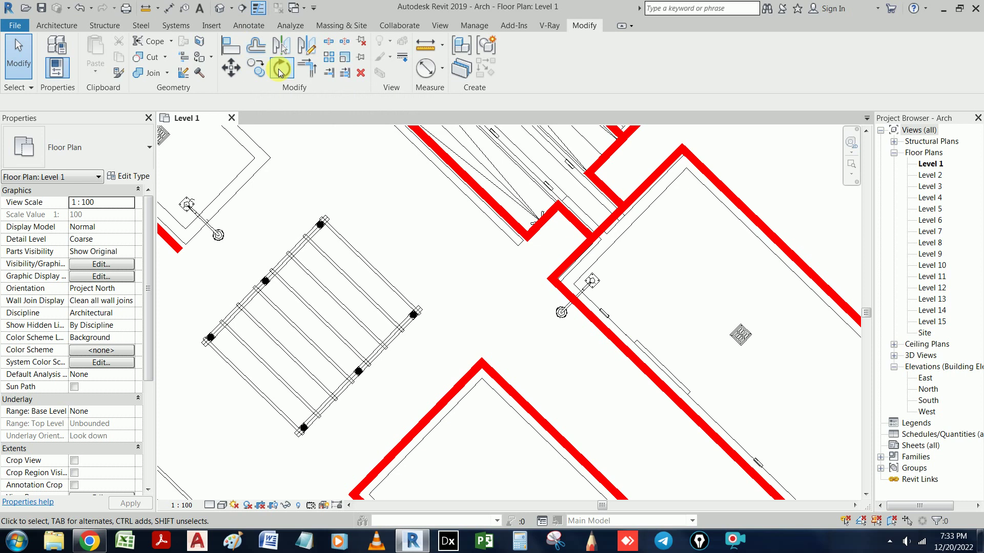
click(607, 224)
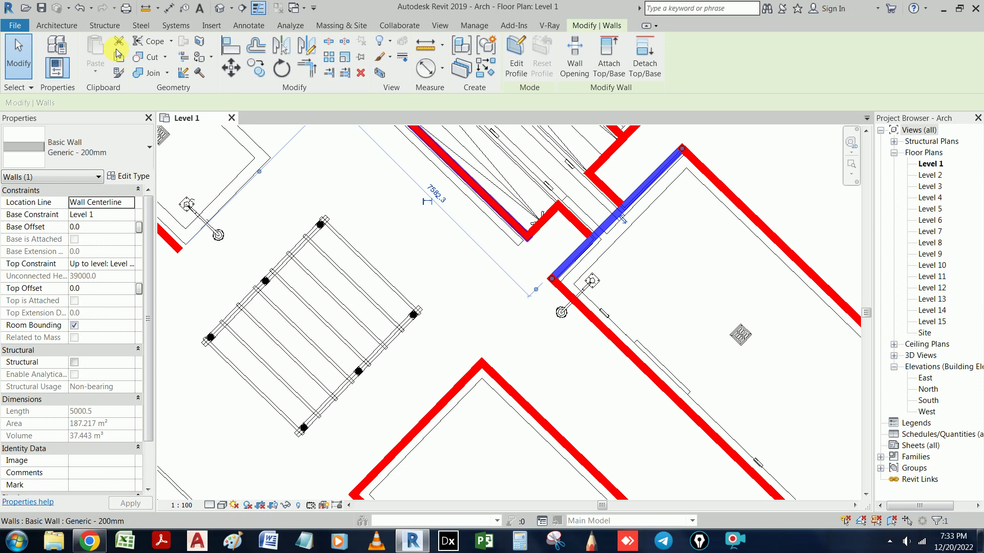
click(329, 41)
scroll(548, 238, up, 1)
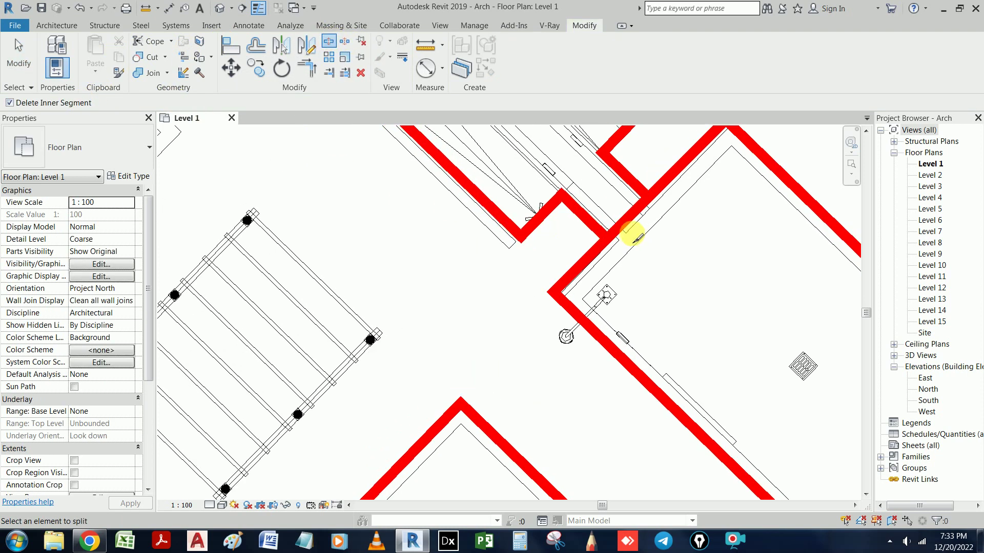
click(610, 233)
key(Escape)
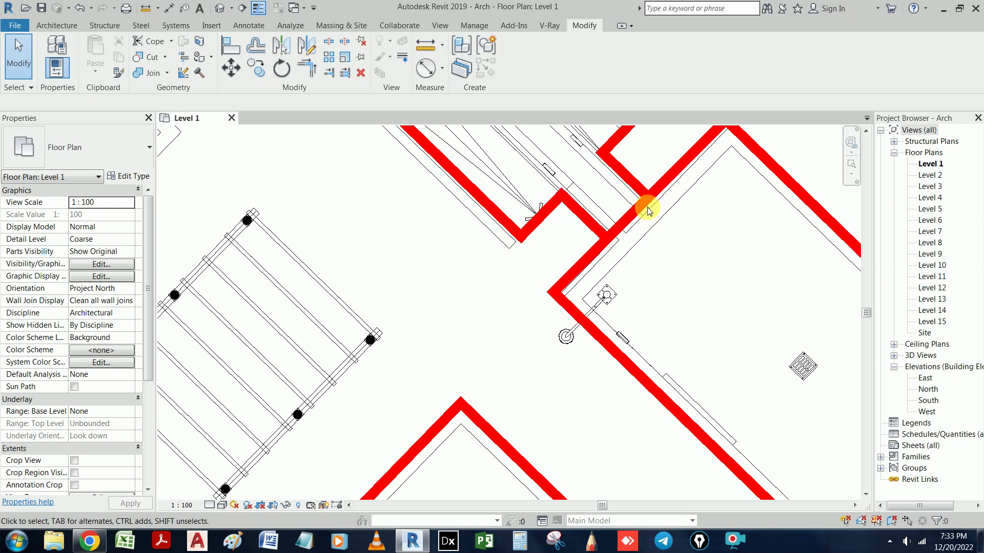
- Split the diagonal wall with Delete Inner Segment, removing the piece between two picked points
click(635, 206)
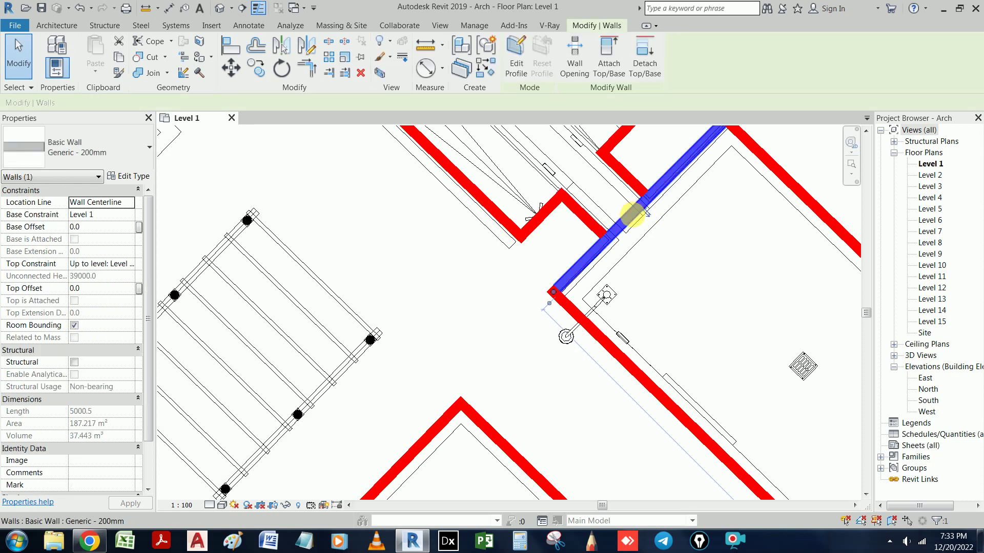
click(339, 46)
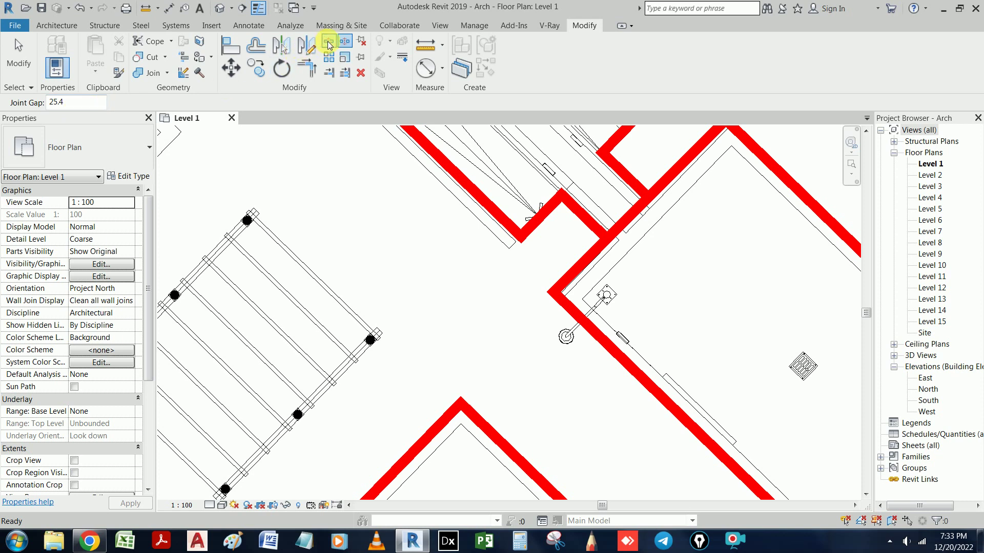
click(329, 41)
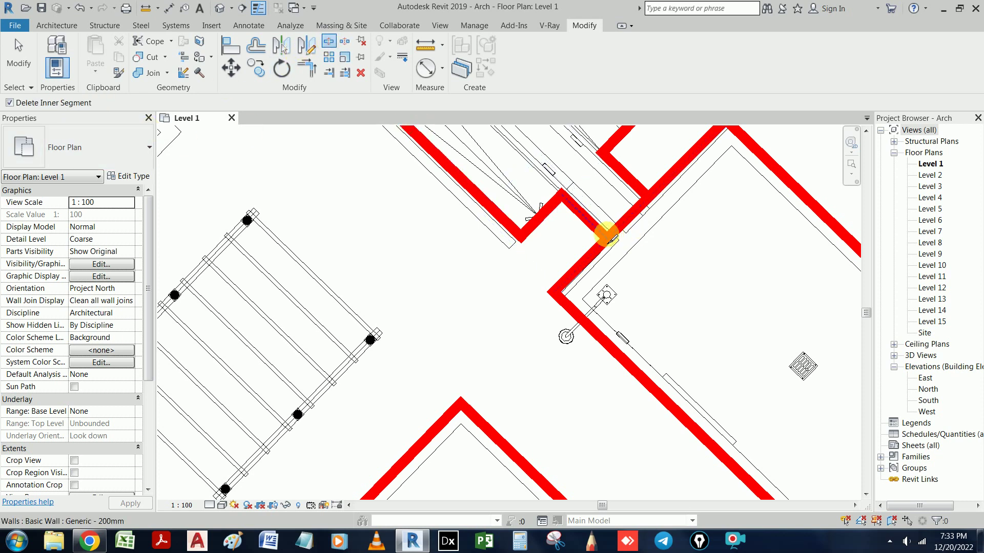
click(619, 234)
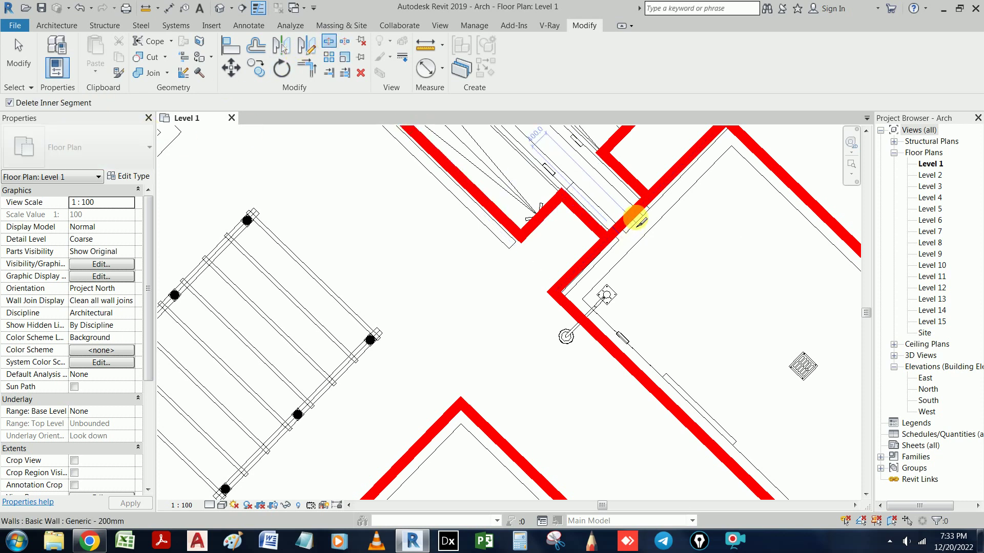
click(641, 216)
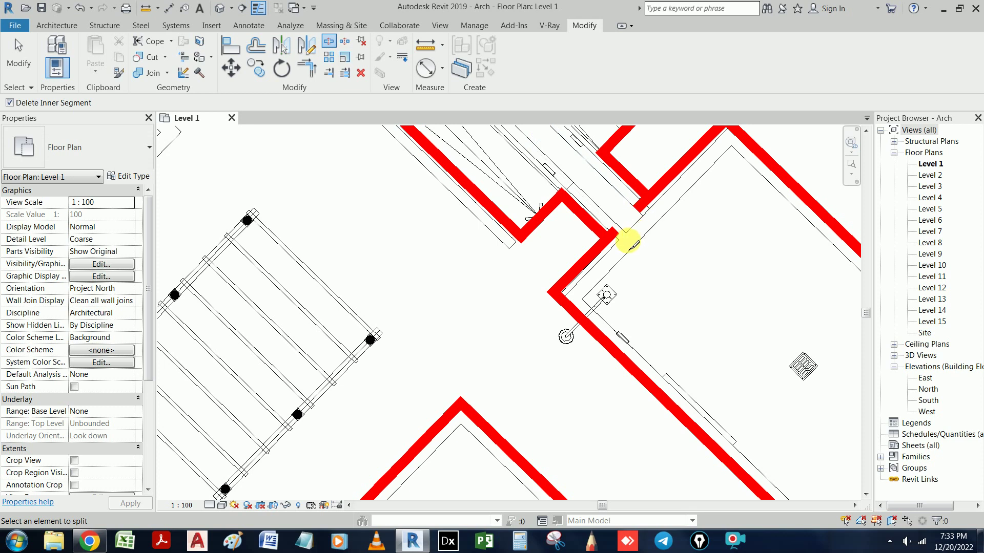
key(Escape)
- Trim two pairs of walls beside the stairs into clean corners with TR
key(t)
key(r)
click(589, 225)
click(595, 253)
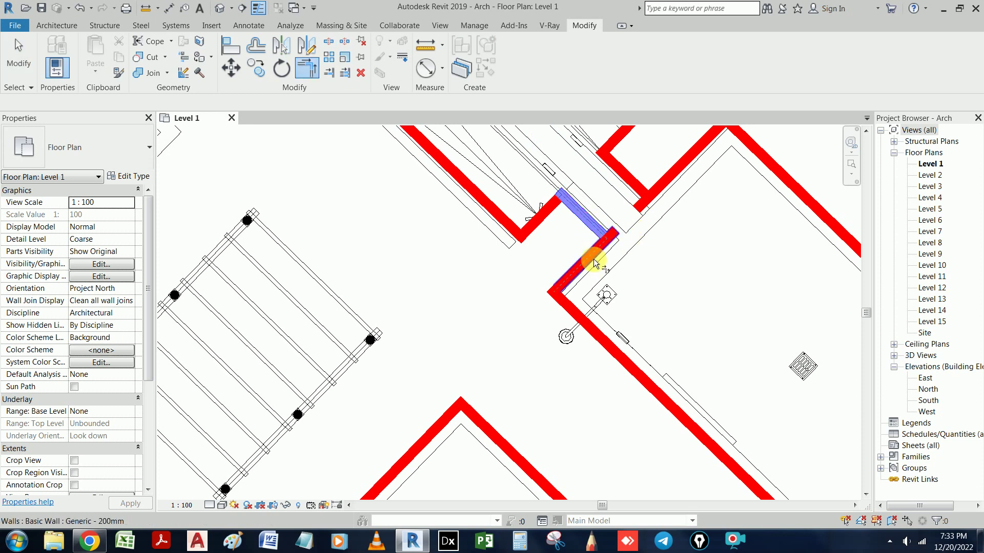
click(635, 180)
click(666, 179)
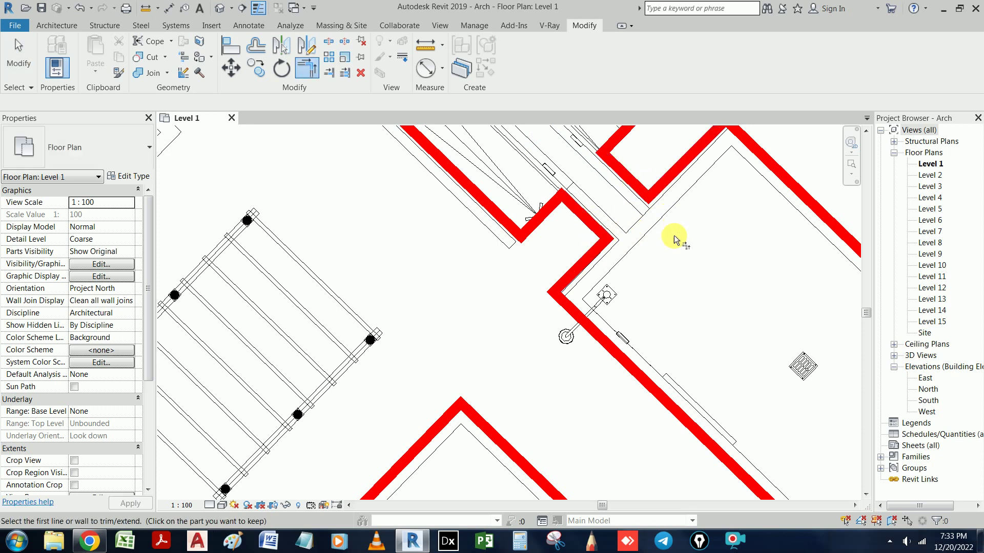
- Shorten the stair-side wall to a length of 15100.0
scroll(679, 223, down, 3)
scroll(678, 231, down, 3)
middle_drag(677, 242, 689, 308)
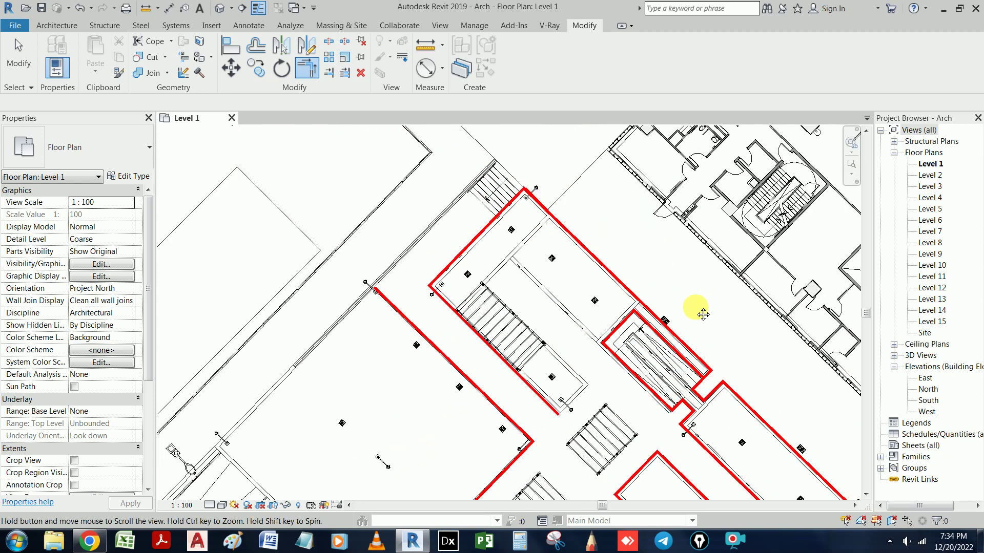
mouse_move(630, 333)
middle_down()
mouse_move(631, 300)
mouse_move(640, 349)
middle_up()
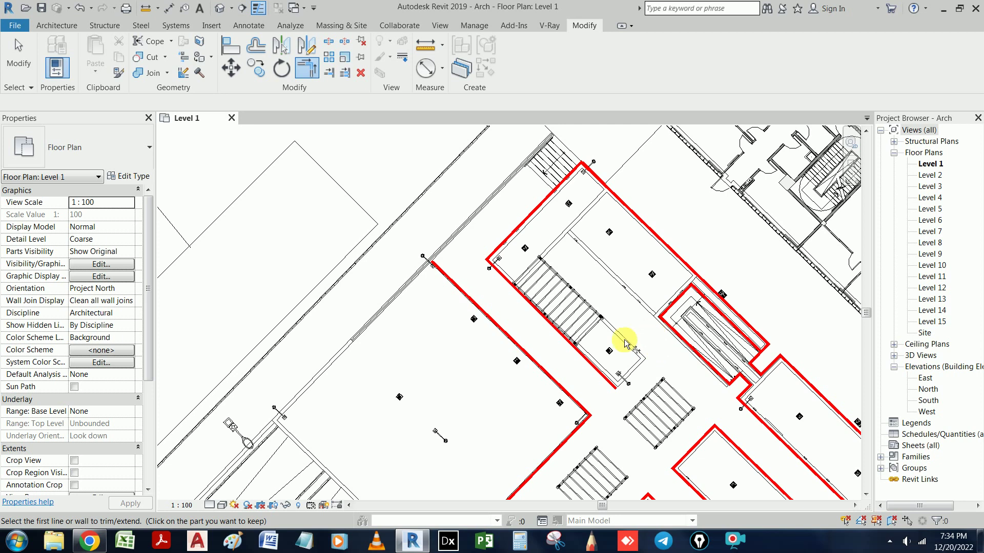
scroll(636, 368, up, 1)
scroll(622, 375, up, 1)
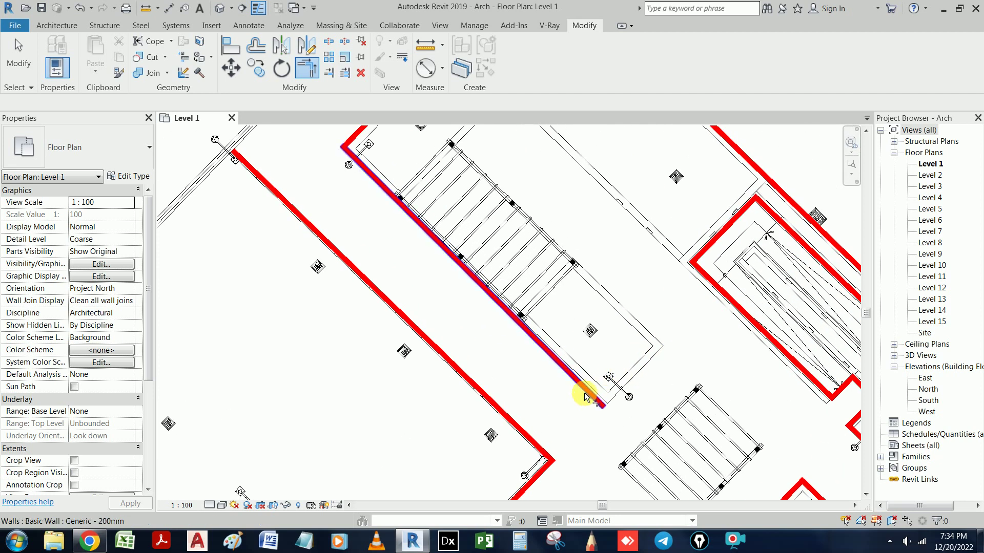
scroll(590, 400, up, 1)
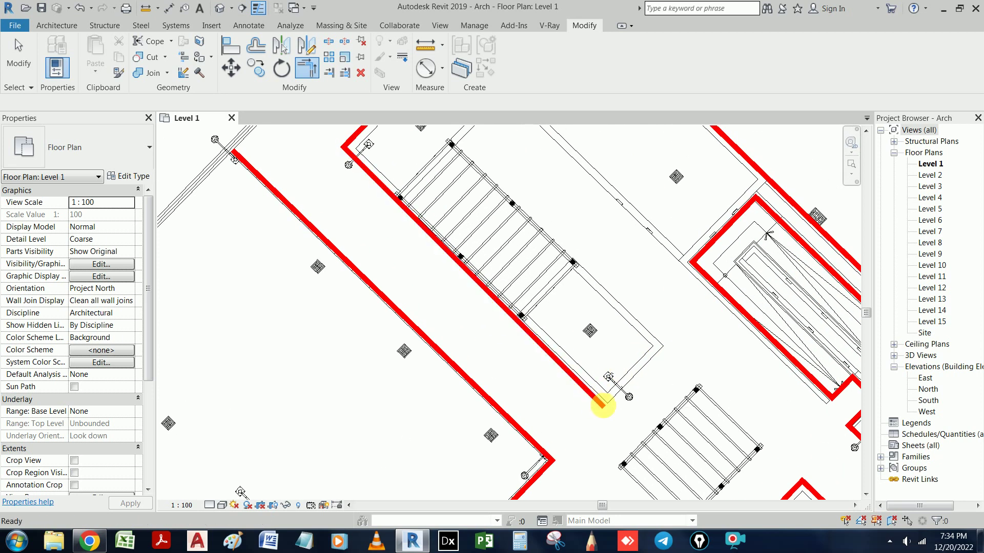
click(599, 402)
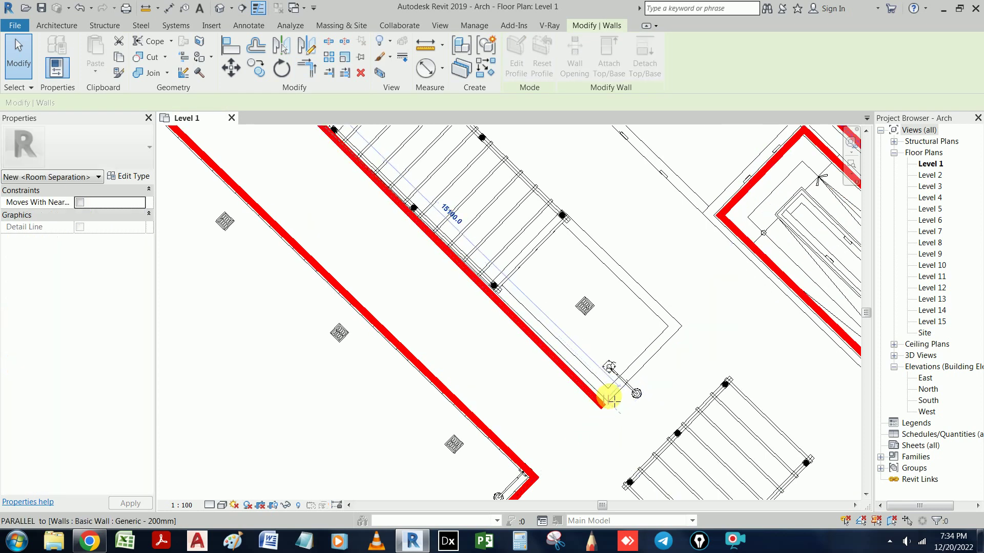
drag(604, 410, 606, 397)
scroll(627, 389, down, 2)
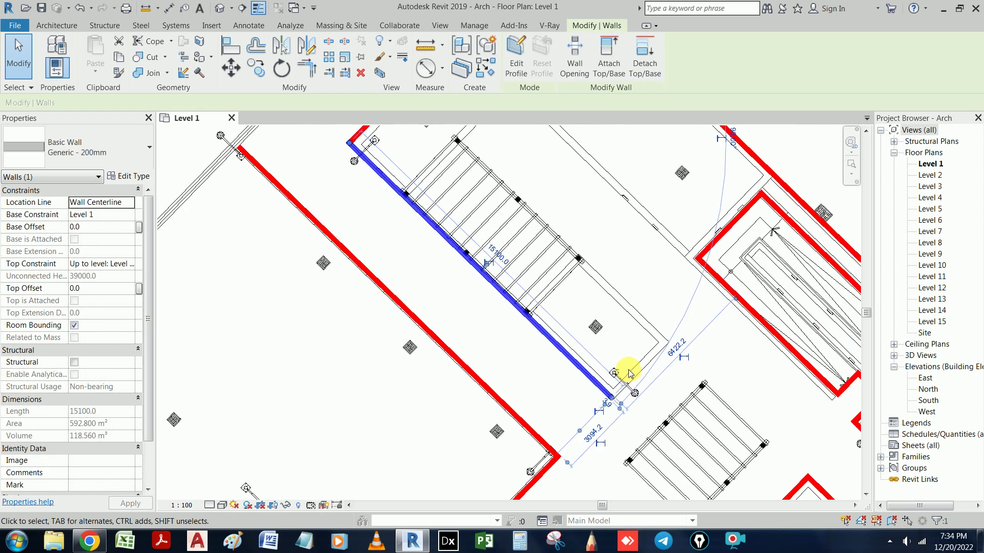
scroll(621, 318, down, 1)
key(Escape)
- Trim the corridor walls at two more room corners so they meet cleanly
scroll(625, 314, down, 1)
scroll(630, 316, down, 1)
scroll(653, 341, down, 1)
middle_drag(651, 345, 615, 248)
scroll(613, 262, up, 1)
scroll(636, 274, up, 1)
scroll(589, 325, down, 2)
scroll(533, 303, up, 1)
scroll(534, 308, up, 1)
key(t)
key(r)
click(520, 271)
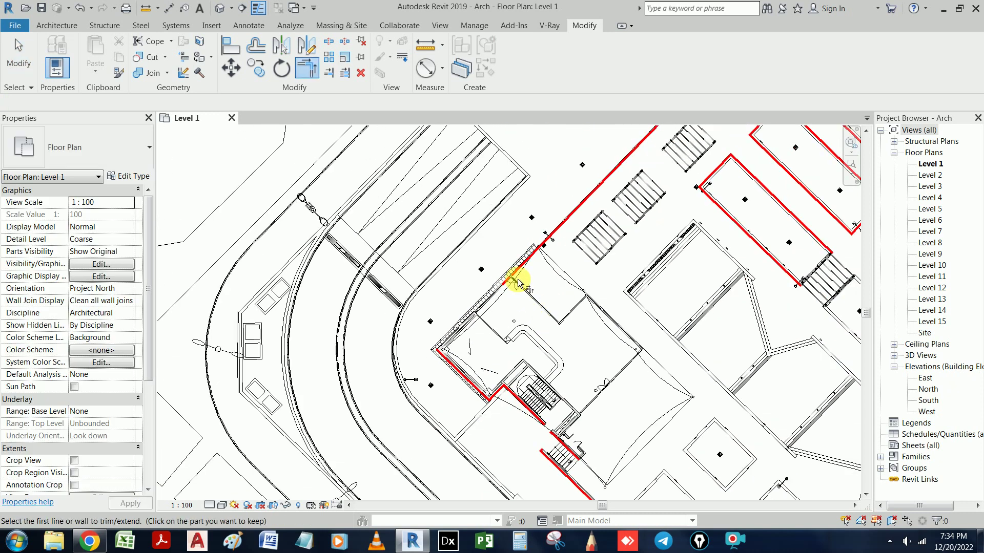
click(453, 380)
scroll(556, 320, down, 1)
scroll(559, 320, up, 2)
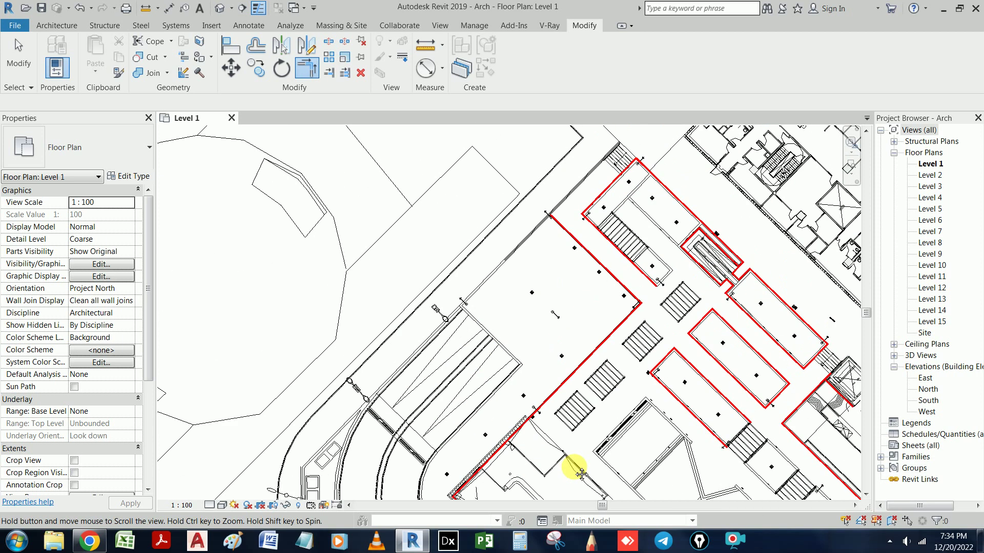
click(632, 292)
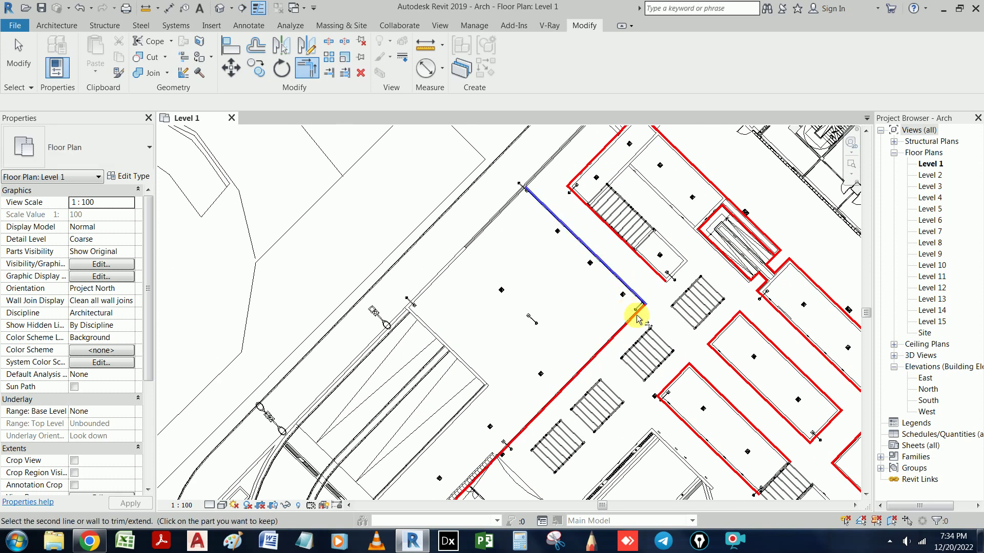
click(627, 327)
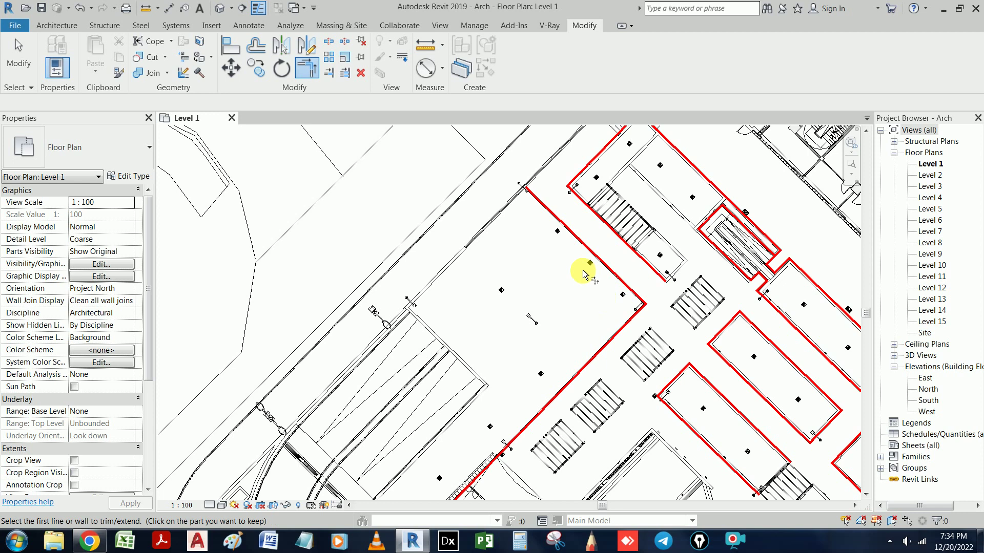
middle_drag(586, 267, 555, 398)
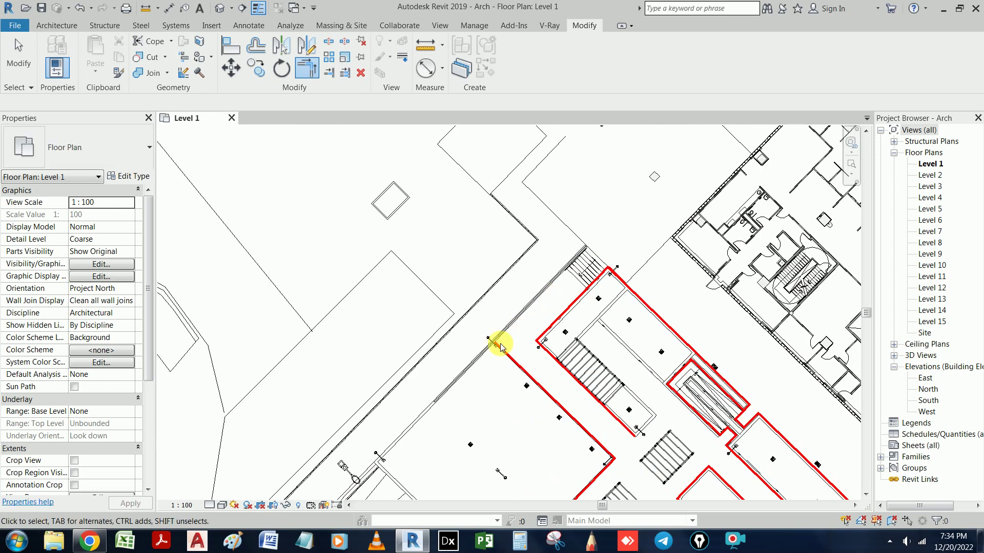
- Start a Create Similar wall at the corridor wall's end, then cancel it and pan to the stair core
key(Escape)
key(Escape)
click(502, 346)
scroll(495, 342, up, 3)
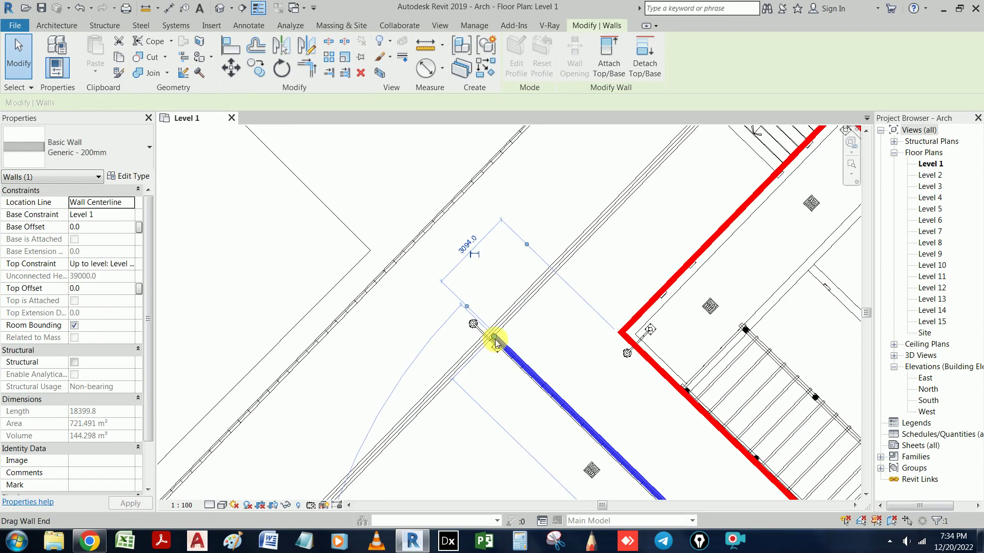
right_click(495, 341)
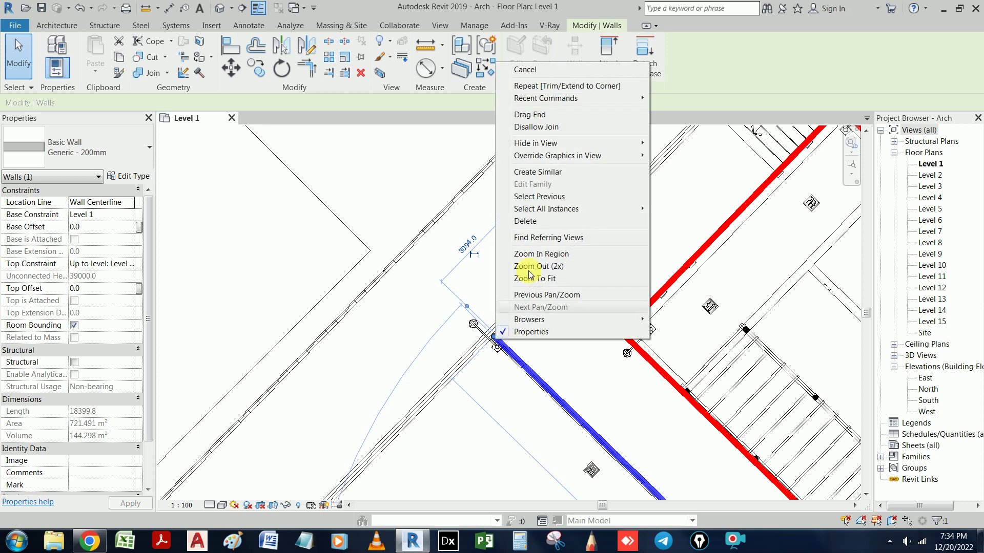
click(615, 172)
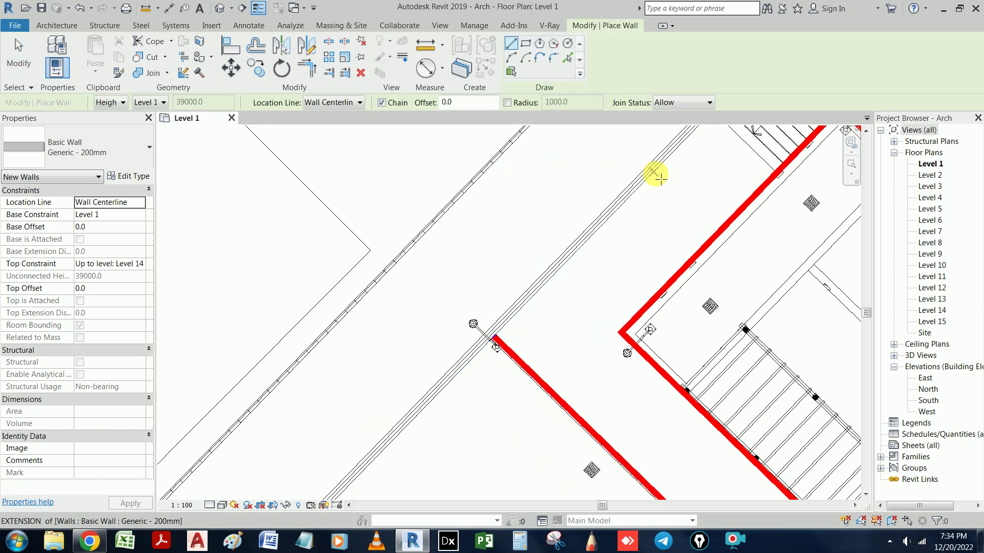
click(495, 339)
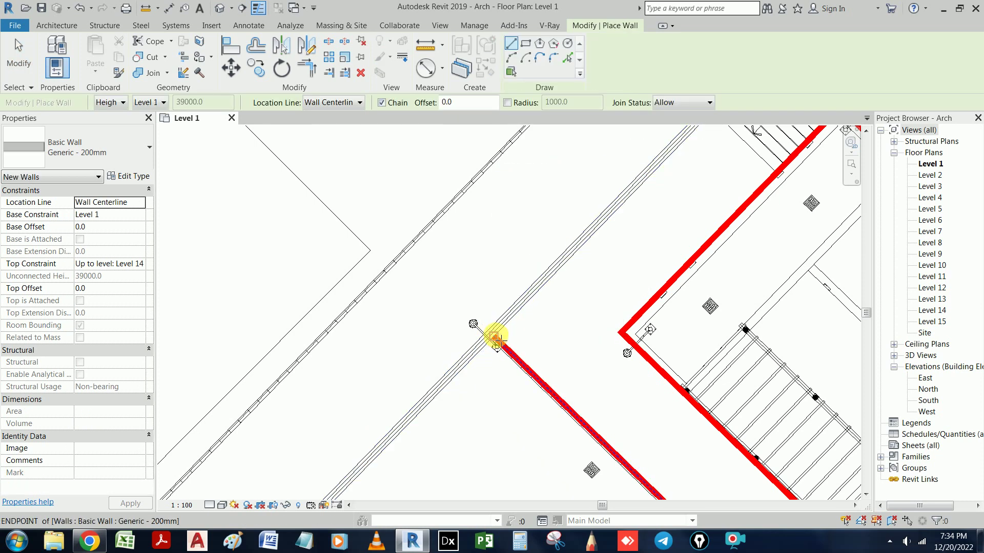
middle_drag(582, 285, 514, 352)
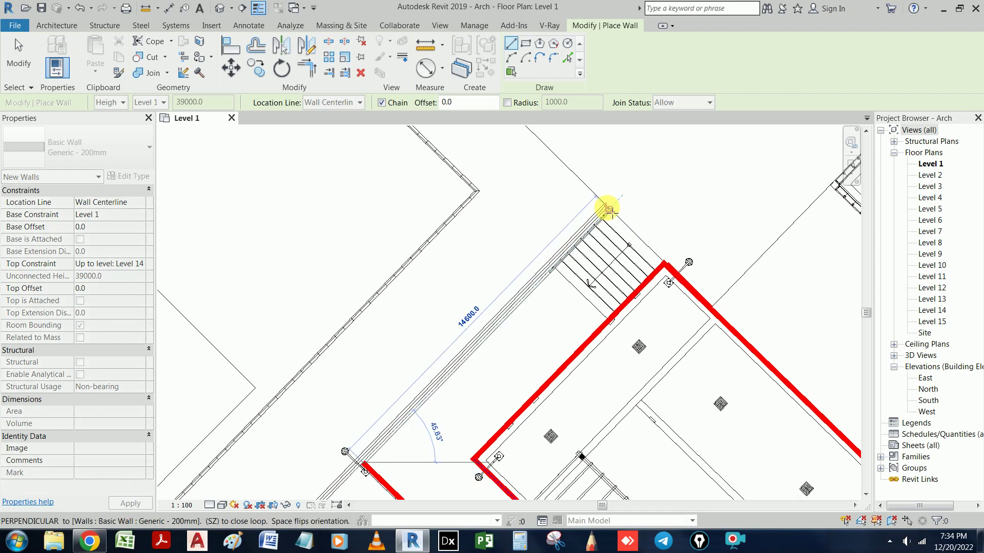
key(Escape)
middle_drag(598, 285, 598, 180)
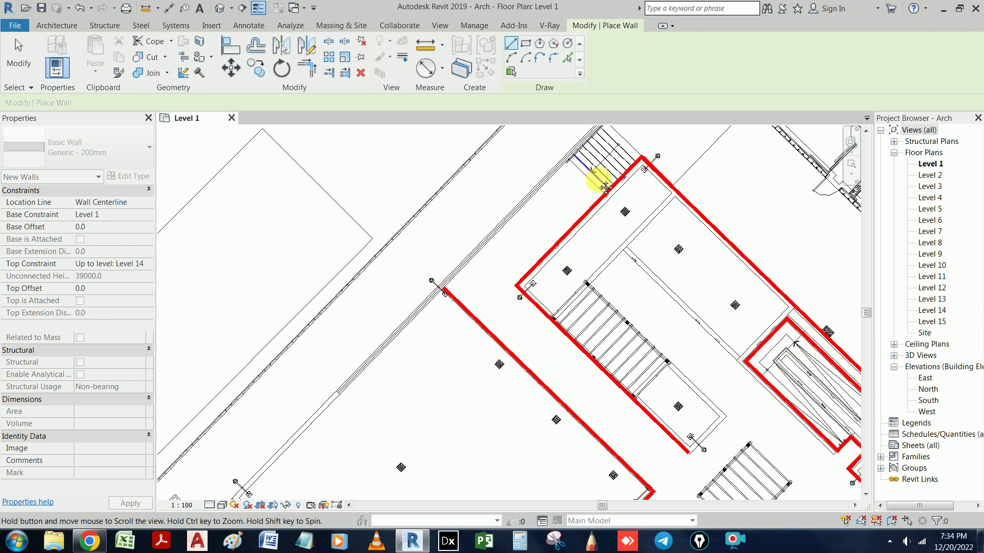
middle_drag(619, 419, 637, 263)
middle_drag(571, 400, 636, 246)
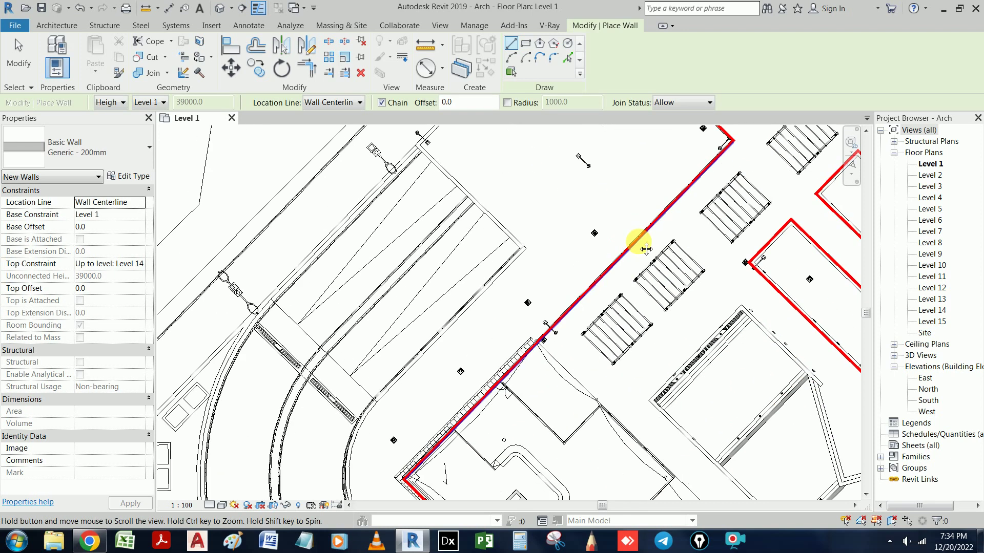
middle_drag(613, 336, 581, 274)
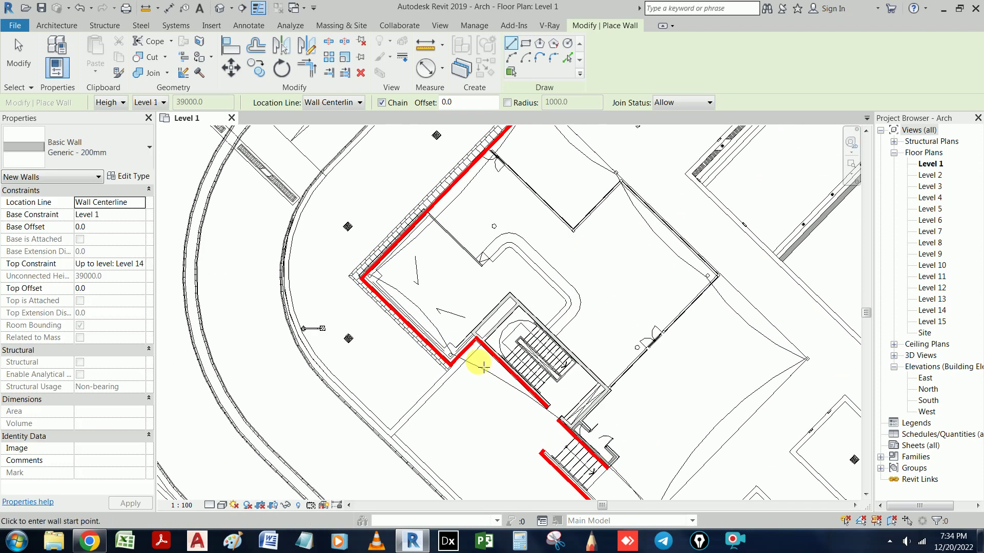
key(Escape)
- Begin a corner trim on the lower stair wall, then cancel it
key(t)
key(r)
click(538, 395)
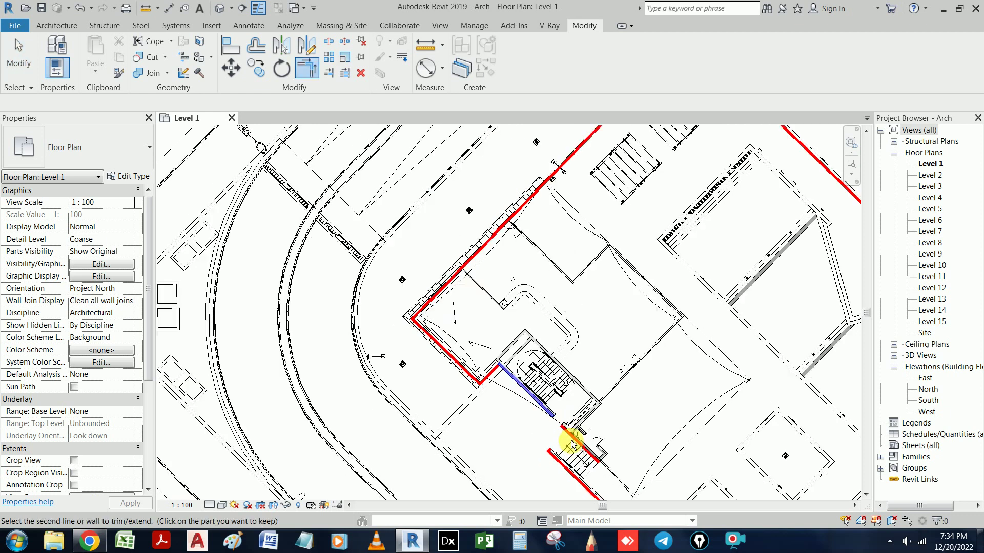
middle_drag(564, 429, 498, 331)
scroll(498, 331, up, 1)
key(Escape)
key(Escape)
- Delete the 7055.5-long upper diagonal wall beside the stair flight
click(476, 290)
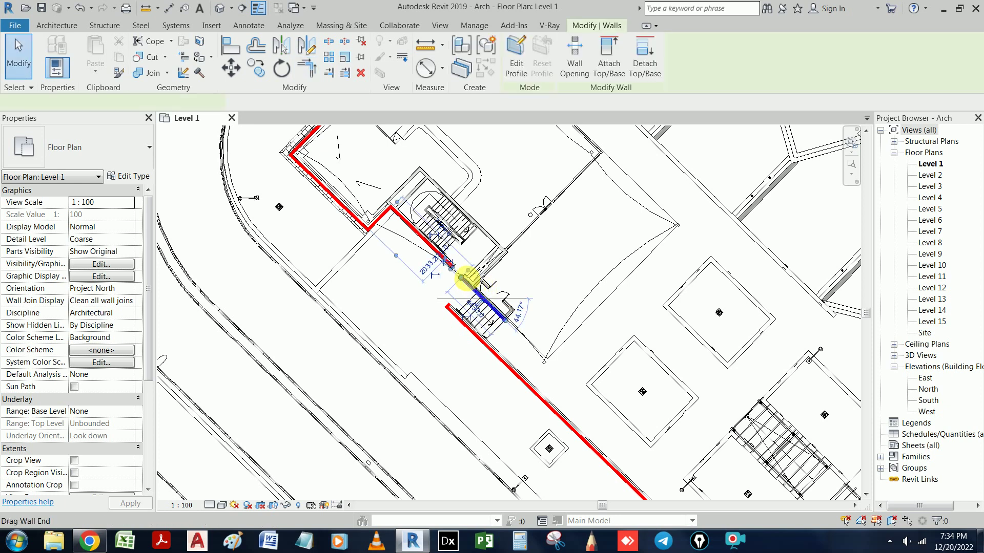
scroll(463, 281, up, 1)
scroll(457, 276, up, 1)
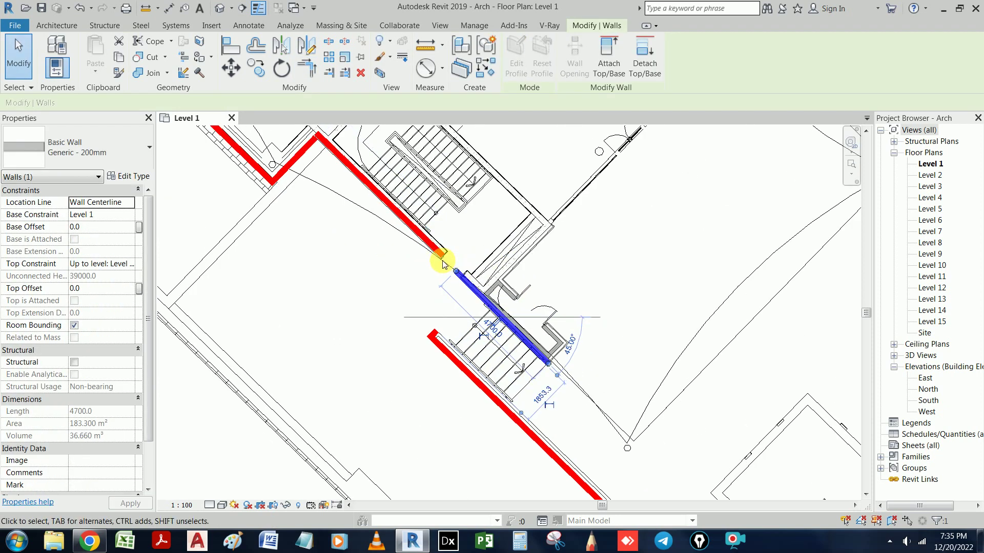
click(443, 258)
key(Escape)
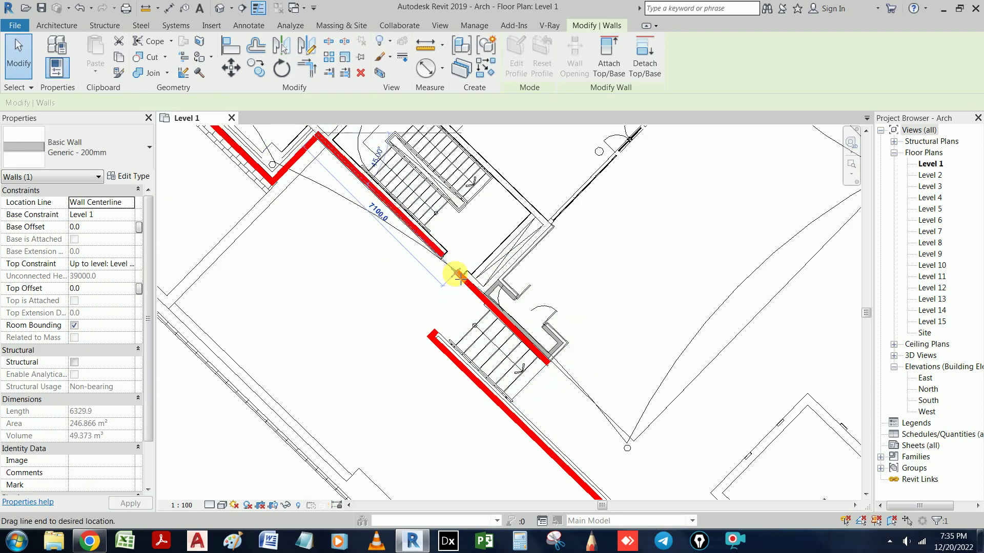
click(449, 261)
key(Escape)
scroll(456, 266, up, 1)
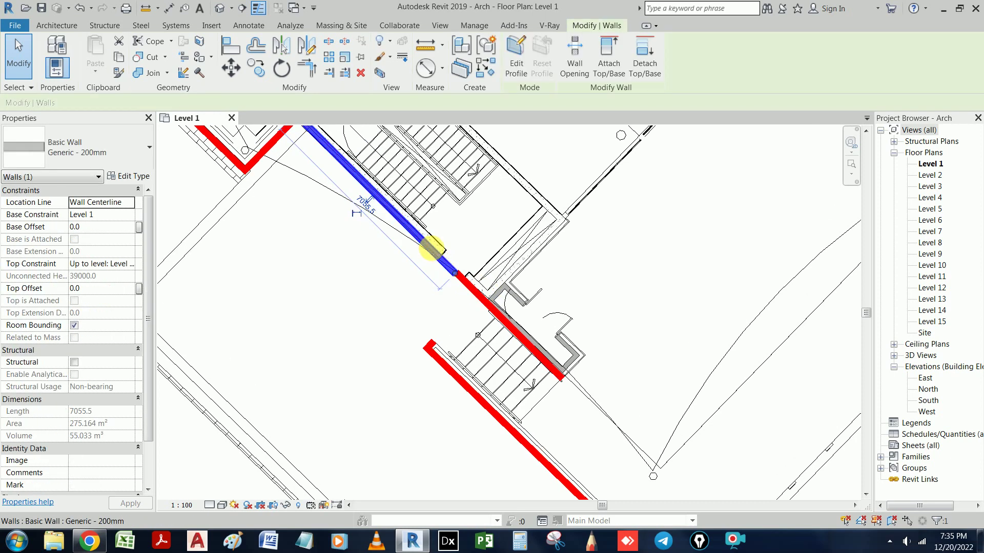
right_click(432, 249)
click(473, 410)
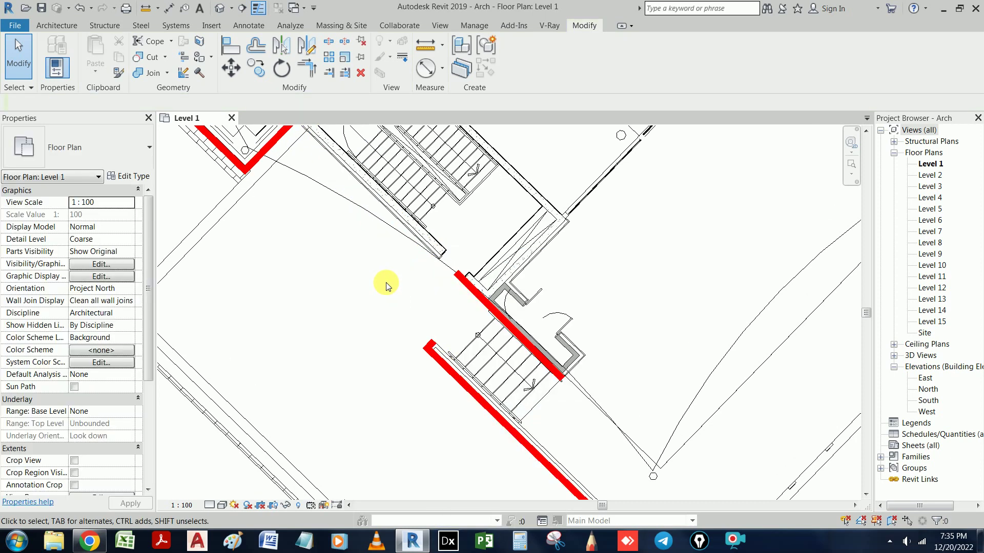
- Trim the upper and lower stair walls into a clean corner with Trim/Extend to Corner (TR)
key(t)
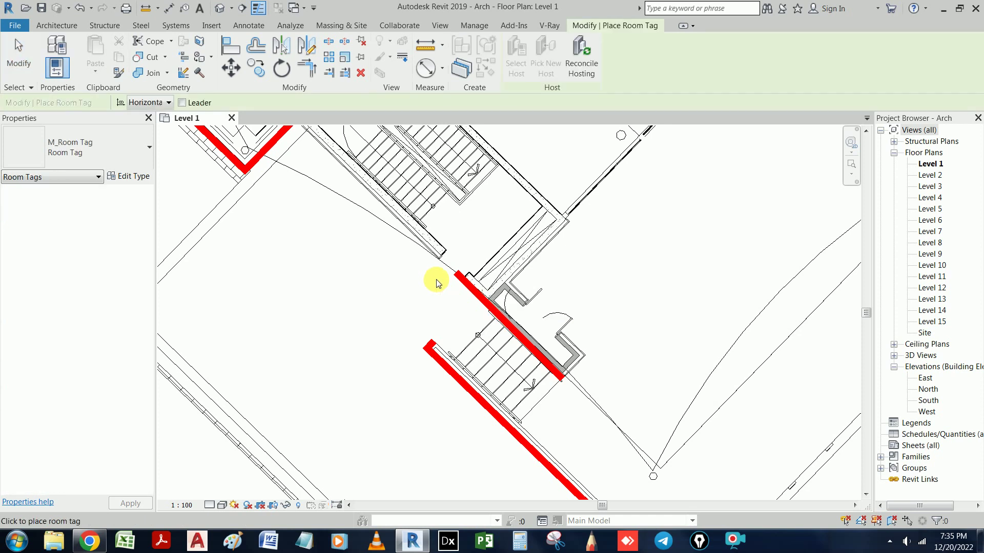
middle_drag(442, 290, 450, 359)
key(Escape)
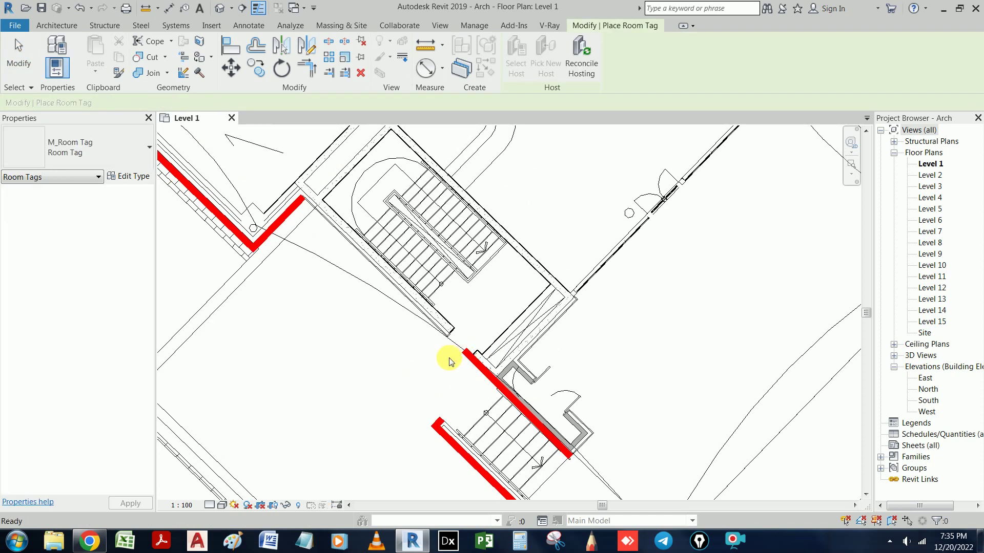
key(t)
key(r)
click(467, 355)
click(284, 213)
mouse_move(448, 357)
middle_down()
mouse_move(447, 332)
mouse_move(432, 364)
middle_up()
scroll(432, 365, up, 2)
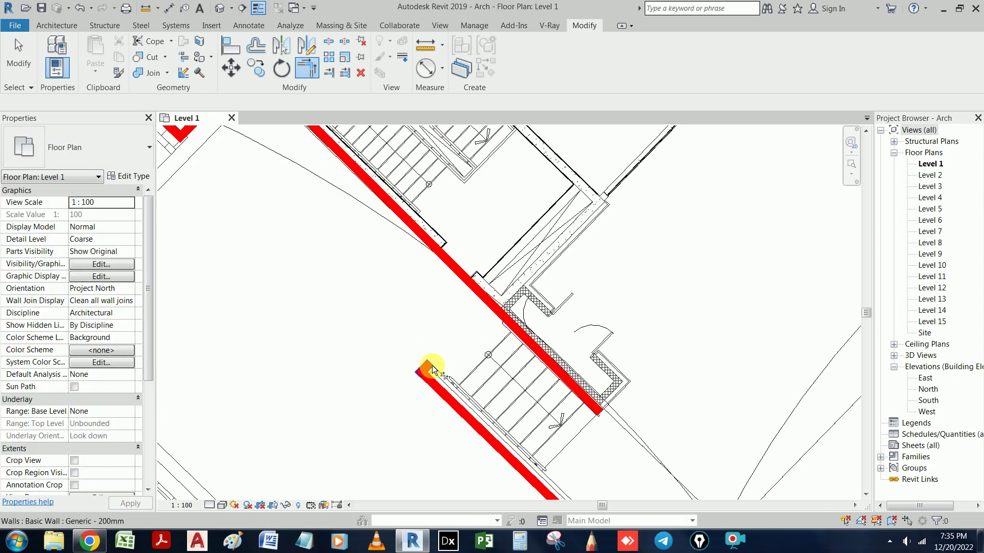
click(465, 270)
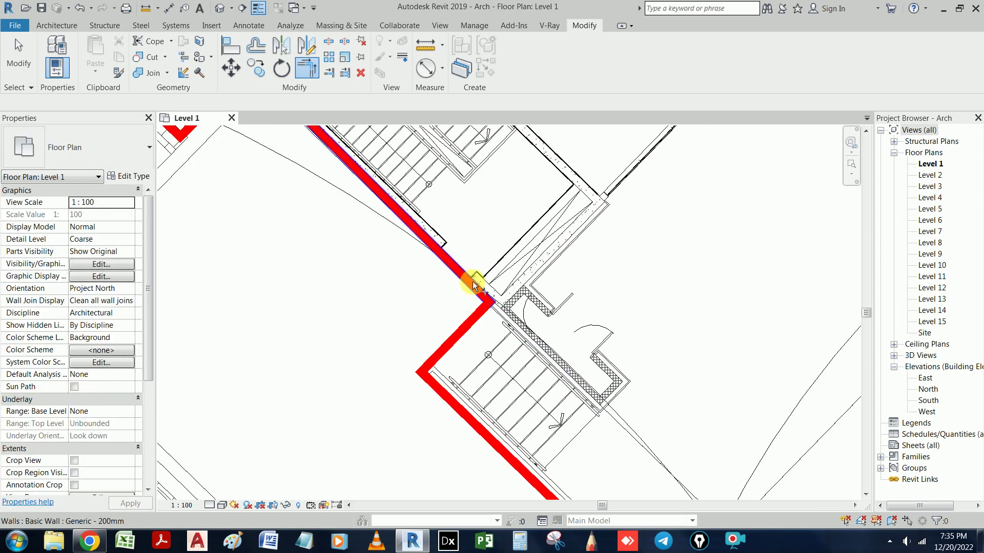
- Move to the central stair core and trim its two upper walls into a corner
scroll(466, 278, down, 2)
mouse_move(500, 340)
middle_down()
mouse_move(514, 350)
mouse_move(440, 213)
mouse_move(343, 192)
middle_up()
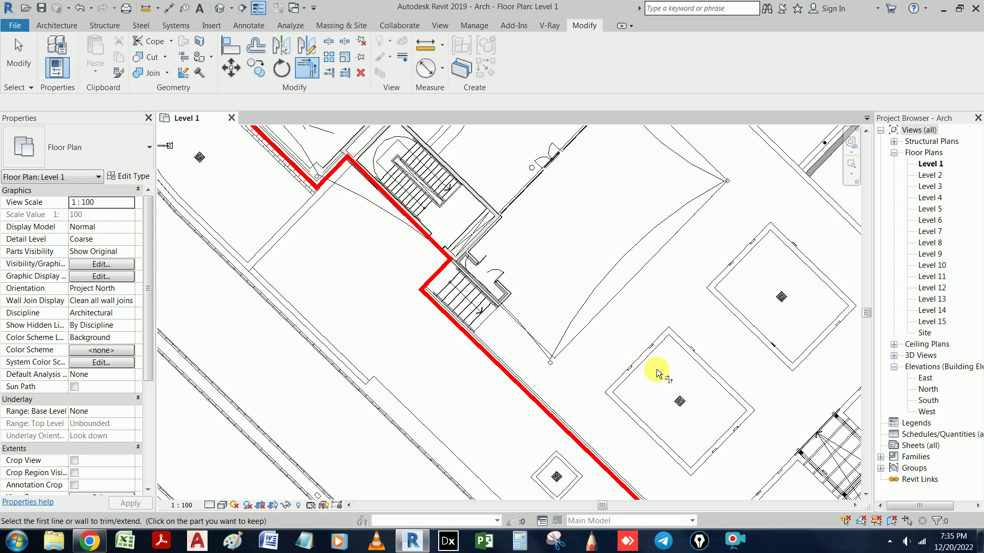
middle_drag(653, 378, 530, 220)
scroll(528, 253, down, 2)
middle_drag(652, 301, 468, 246)
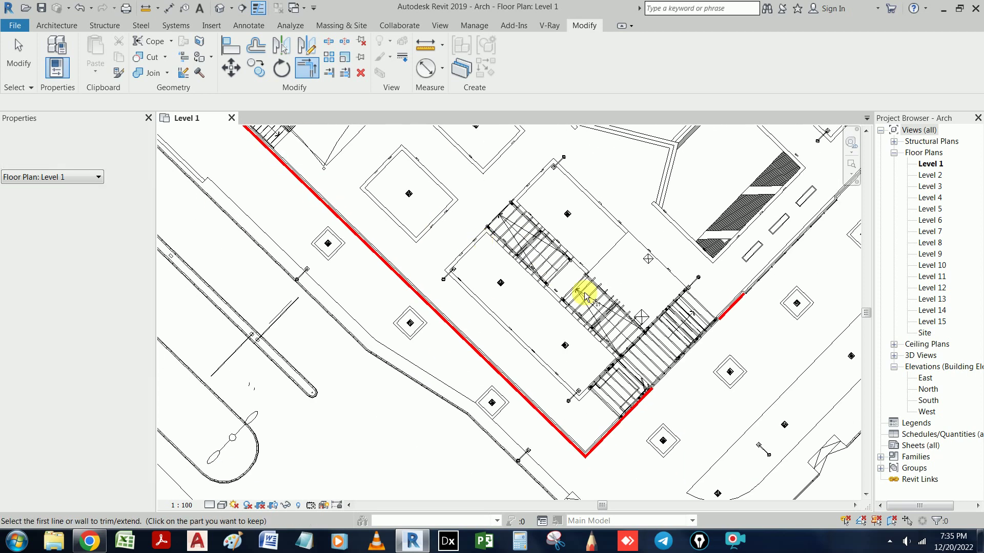
scroll(596, 412, down, 1)
scroll(596, 411, down, 1)
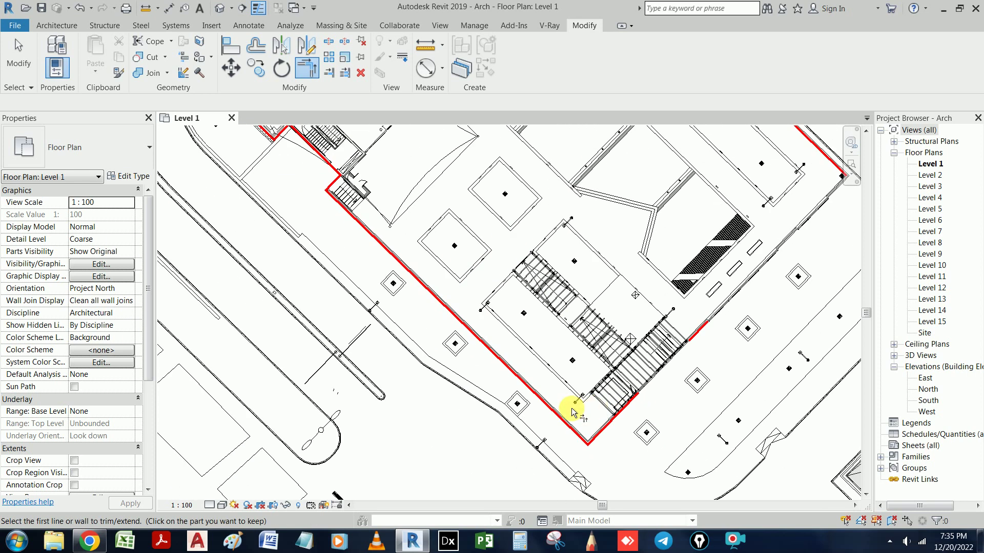
drag(613, 419, 750, 259)
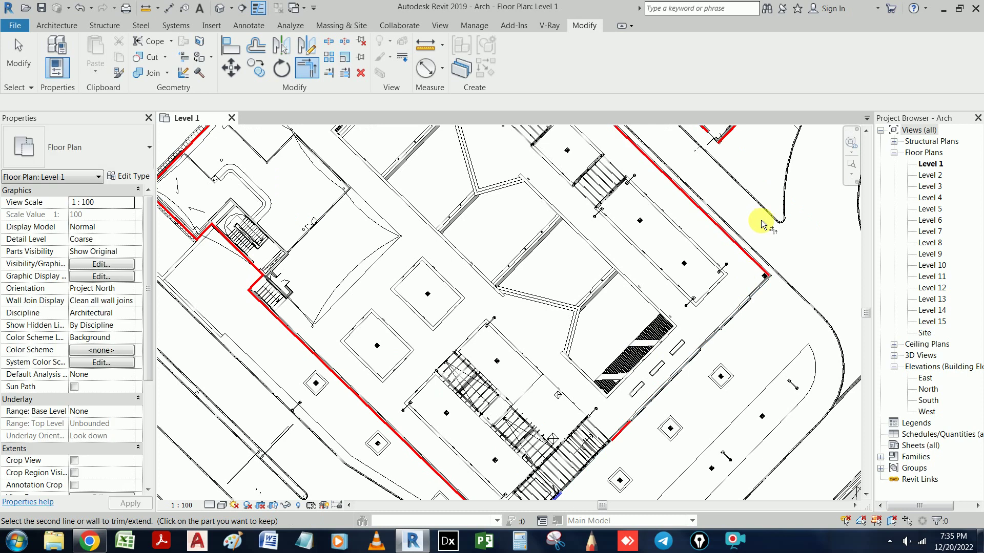
scroll(675, 285, down, 2)
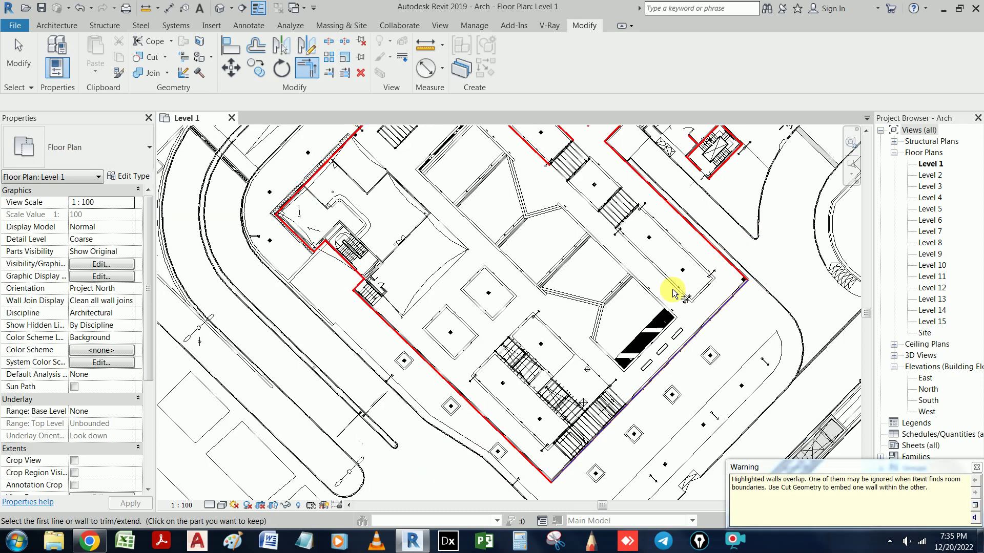
middle_drag(674, 286, 679, 465)
scroll(679, 466, up, 1)
scroll(692, 215, up, 1)
scroll(677, 220, up, 2)
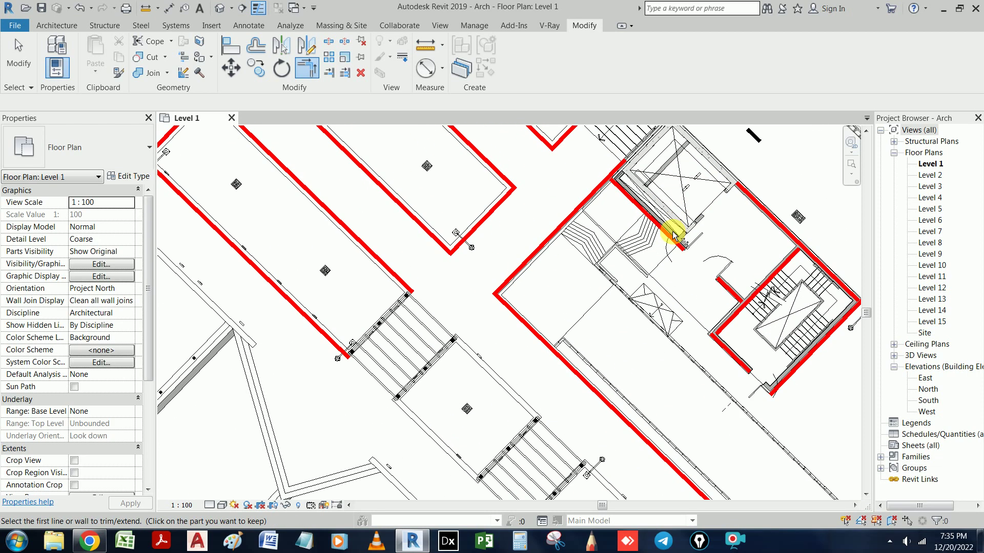
click(625, 171)
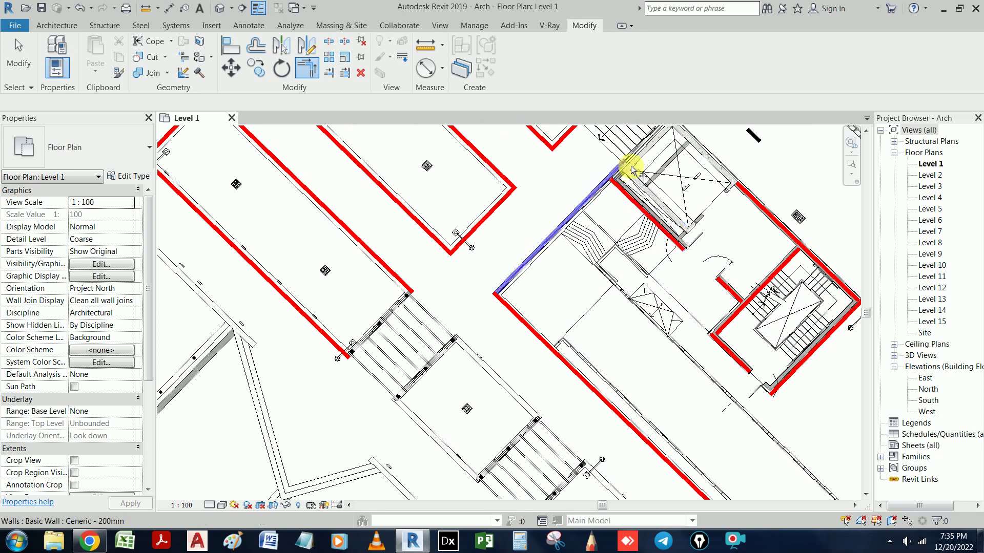
click(744, 192)
- Trim the remaining stair-core corners and extend the short wall to the upper-left wall
click(746, 365)
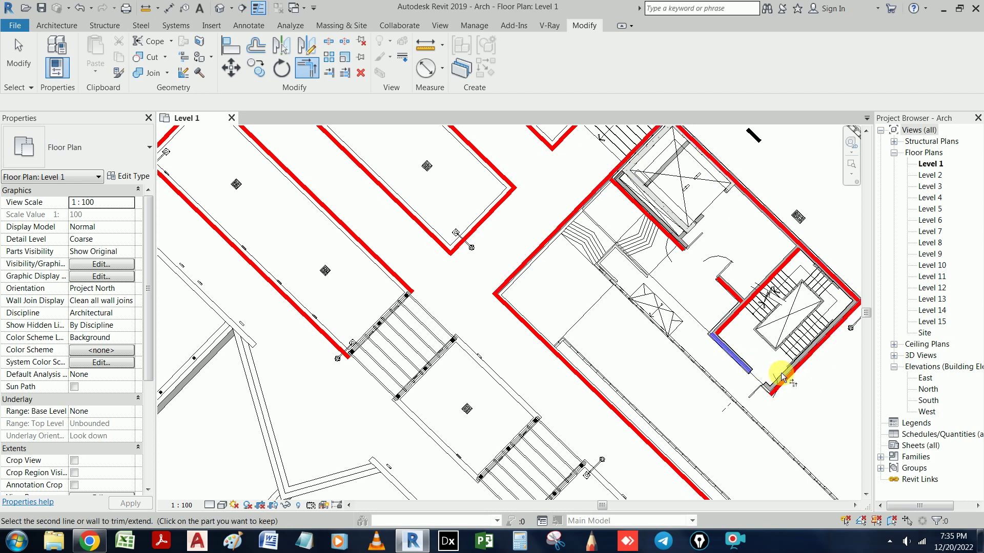
click(787, 378)
click(727, 289)
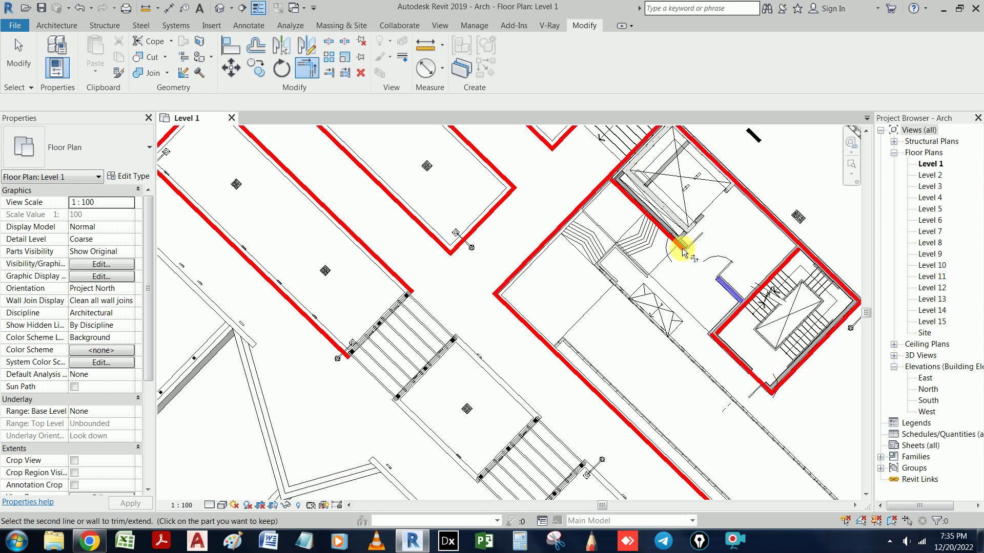
click(621, 184)
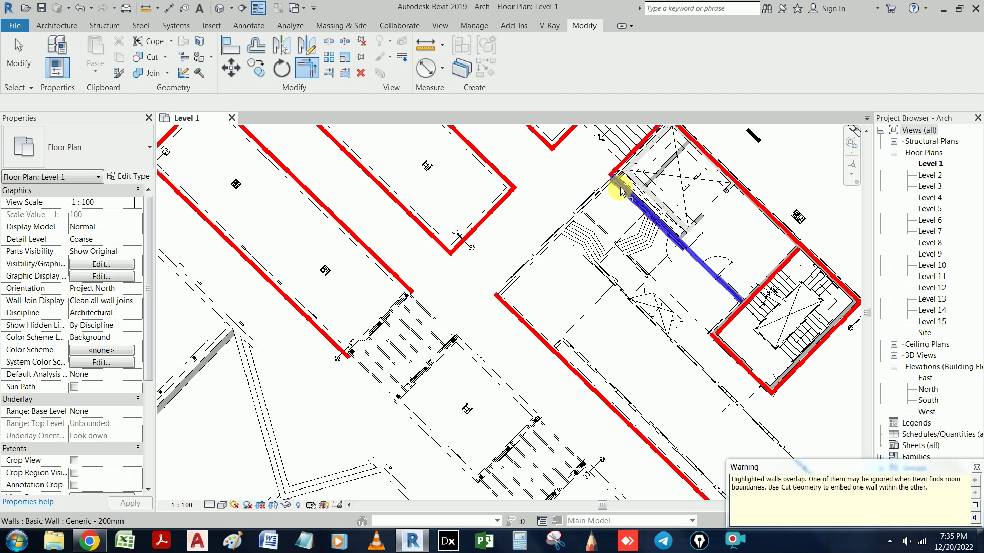
key(Escape)
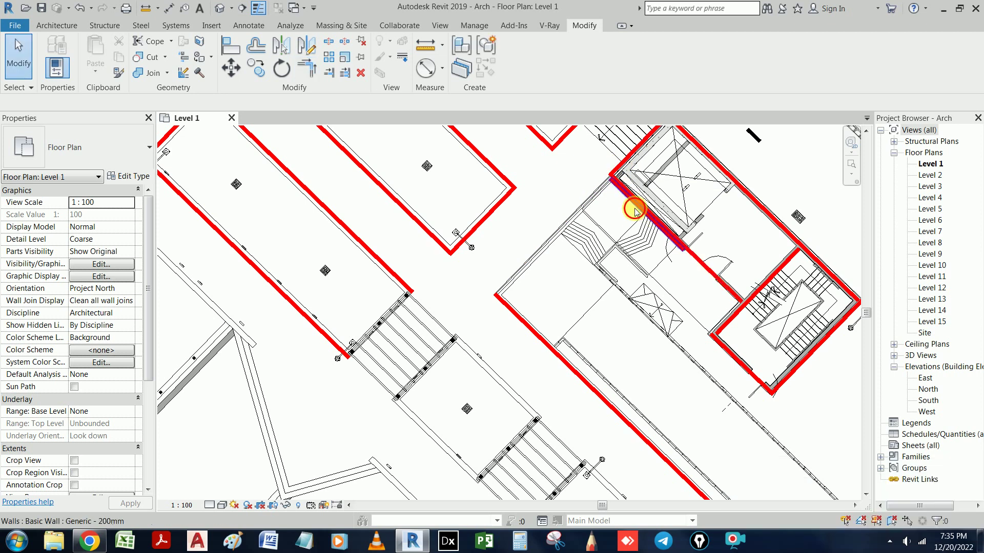
- Delete the overlapping stair-core wall that doubled an existing wall
click(635, 213)
key(e)
key(c)
key(Return)
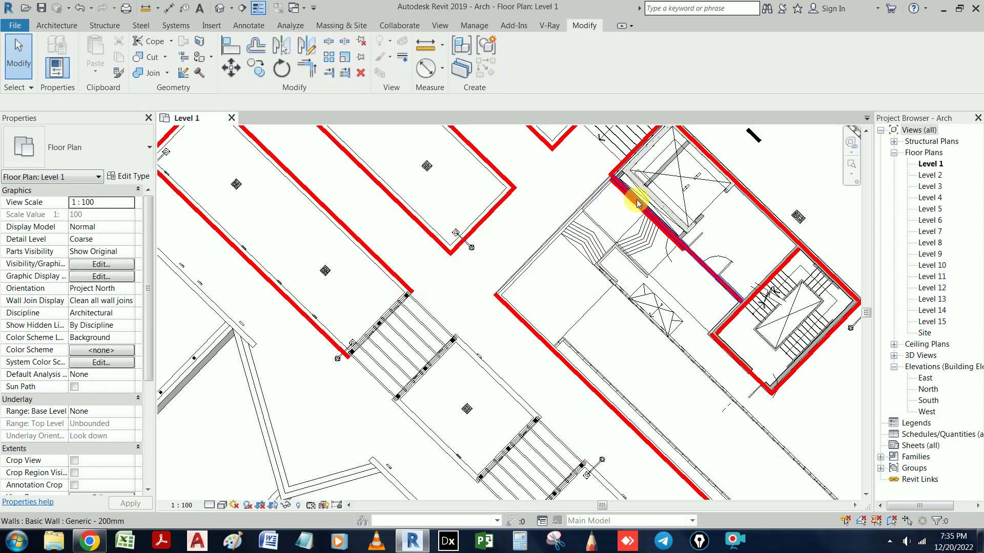
click(635, 205)
right_click(635, 205)
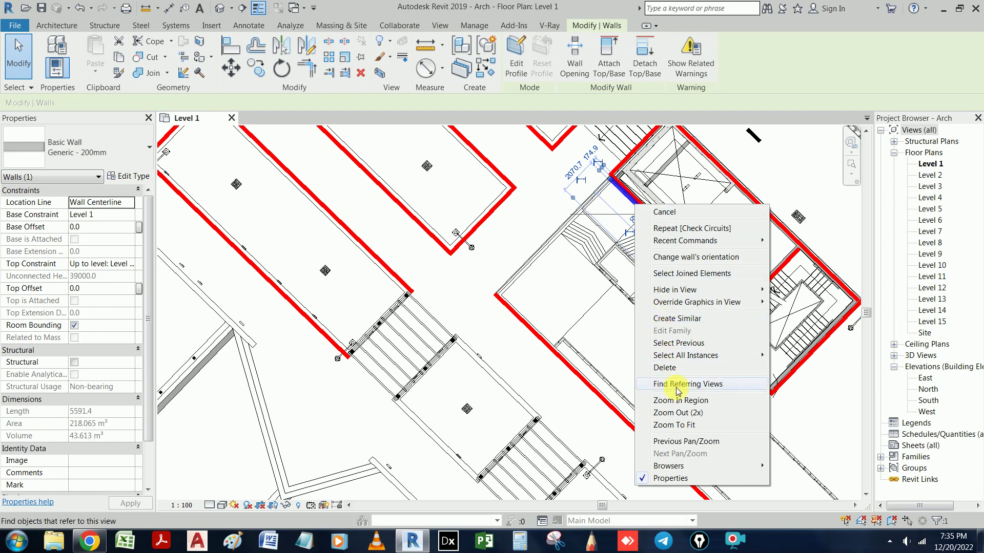
click(664, 368)
- Trim the top wall into the stair core's upper-left corner
key(t)
key(r)
click(640, 150)
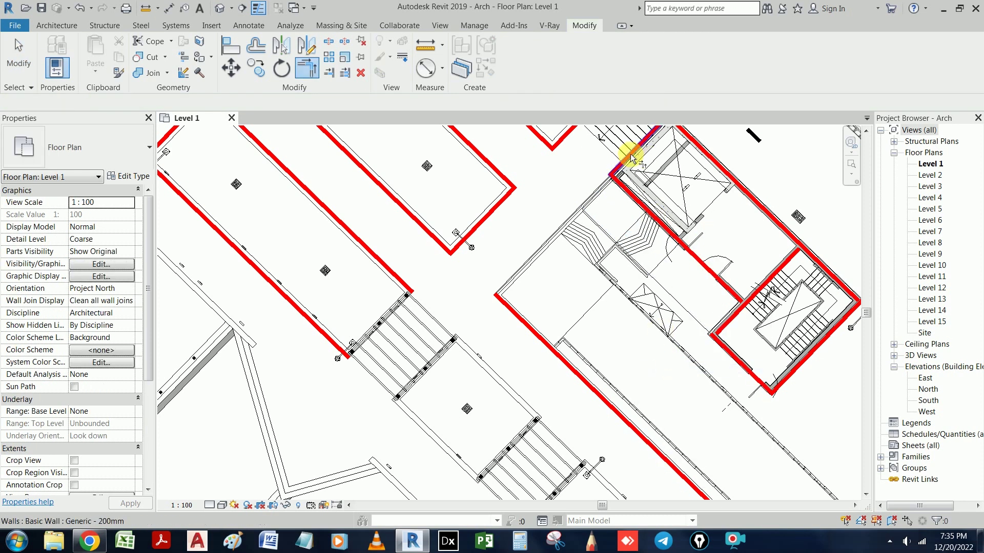
click(536, 326)
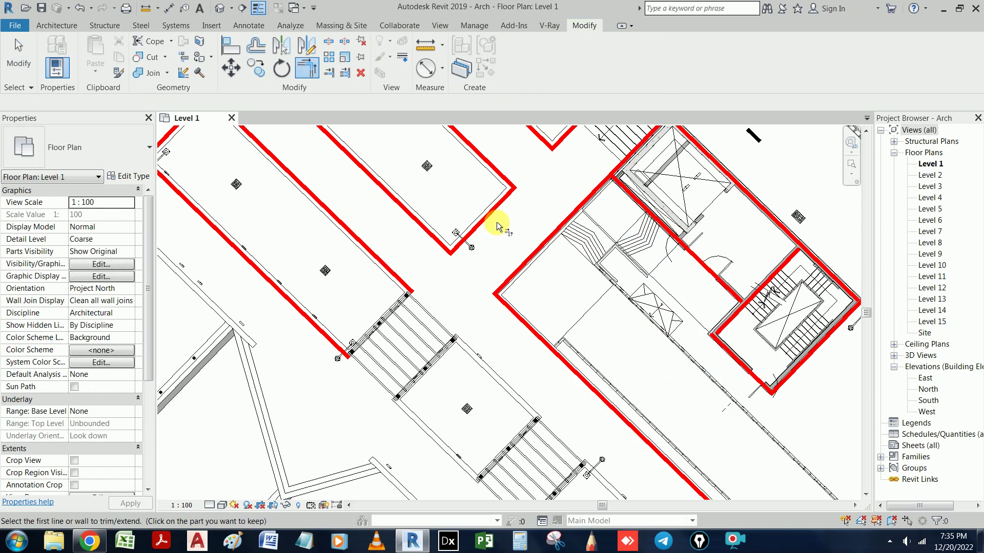
- Pan and zoom the plan to bring the untraced columns into view, ending the trim
middle_drag(501, 220, 571, 393)
scroll(571, 393, down, 2)
scroll(596, 328, down, 1)
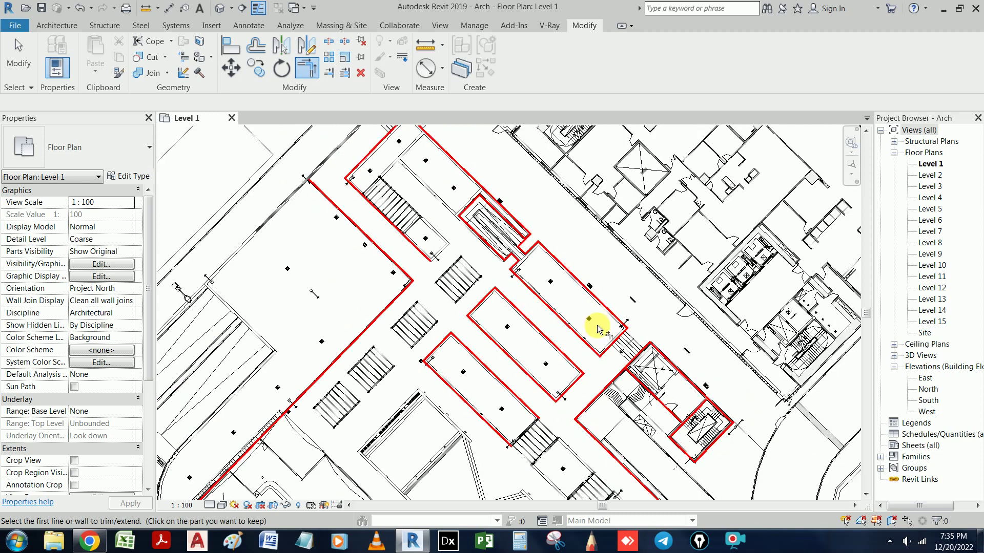
scroll(596, 323, down, 1)
scroll(424, 285, down, 1)
middle_drag(472, 301, 520, 340)
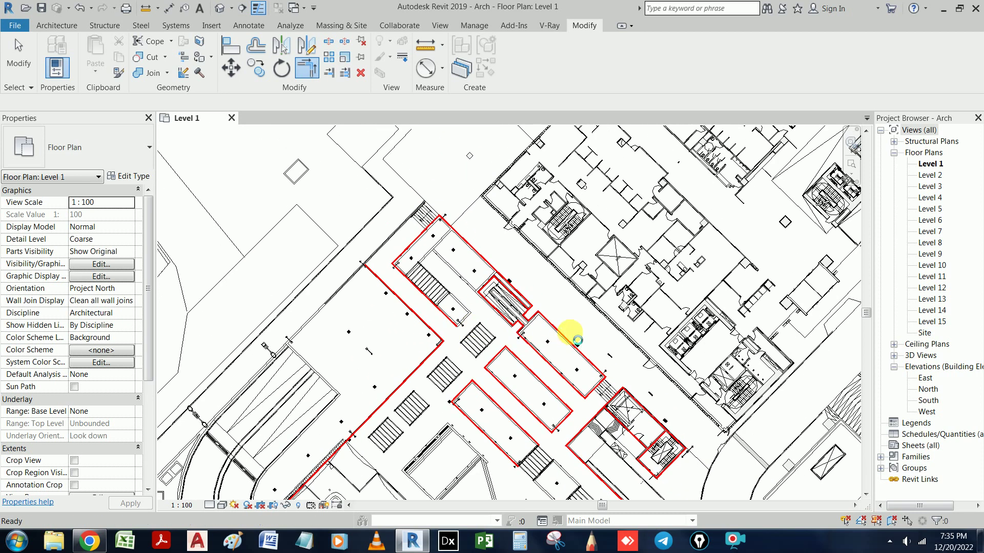
scroll(575, 321, down, 1)
scroll(589, 328, down, 1)
middle_drag(593, 329, 563, 223)
scroll(632, 377, up, 1)
scroll(520, 285, up, 2)
scroll(483, 292, up, 1)
scroll(475, 292, up, 1)
scroll(476, 292, down, 2)
scroll(378, 325, up, 1)
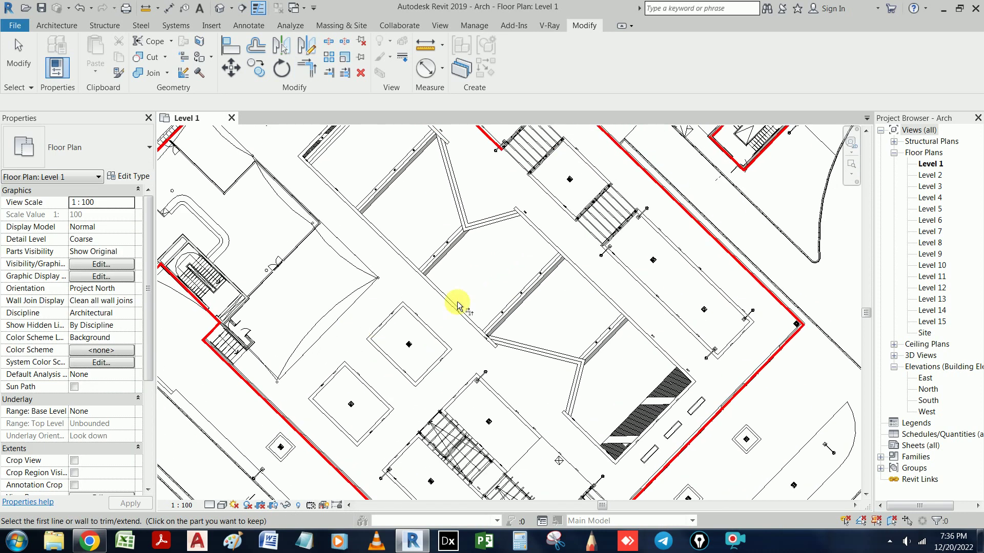
key(Escape)
- Trace walls around the two square columns and the first stair rectangle
key(a)
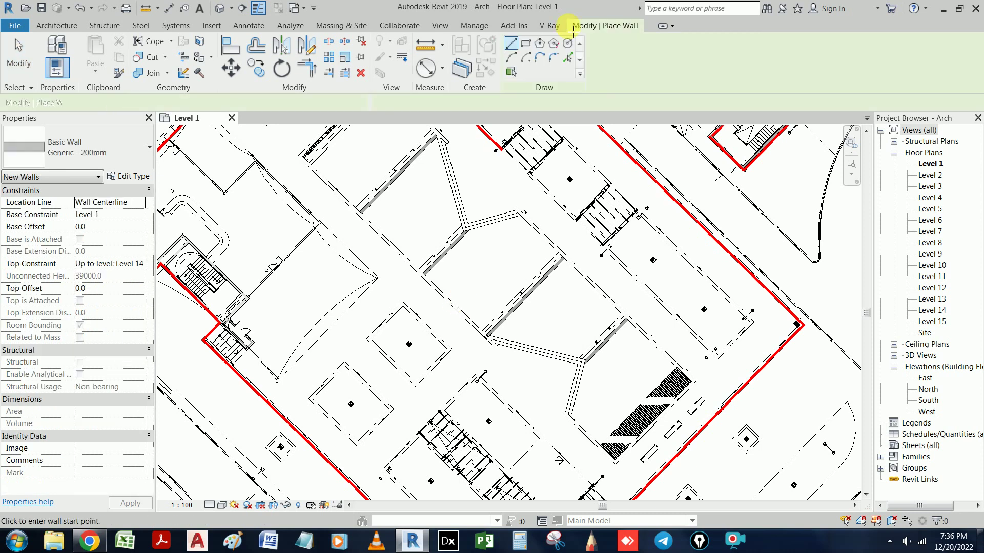
key(Tab)
click(439, 335)
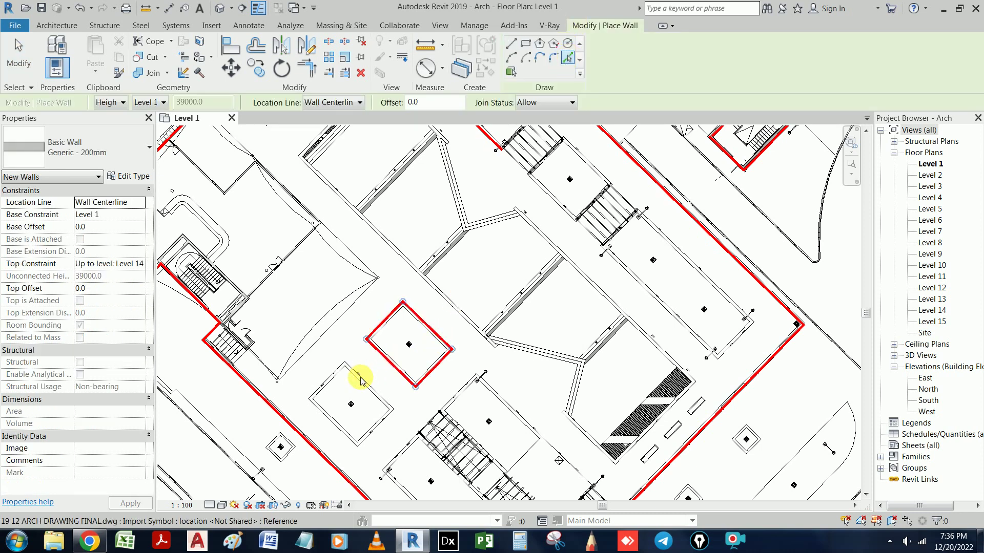
key(Tab)
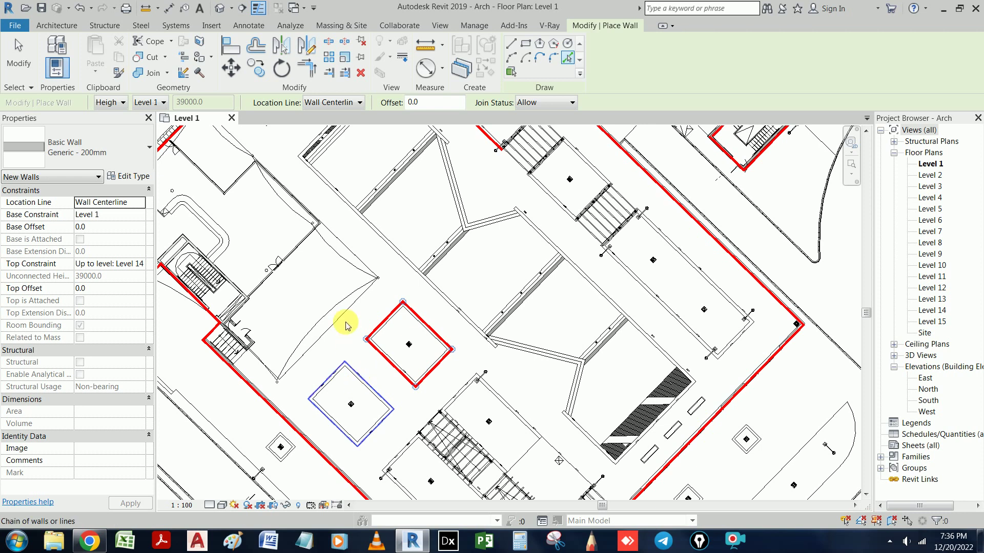
middle_drag(576, 416, 599, 305)
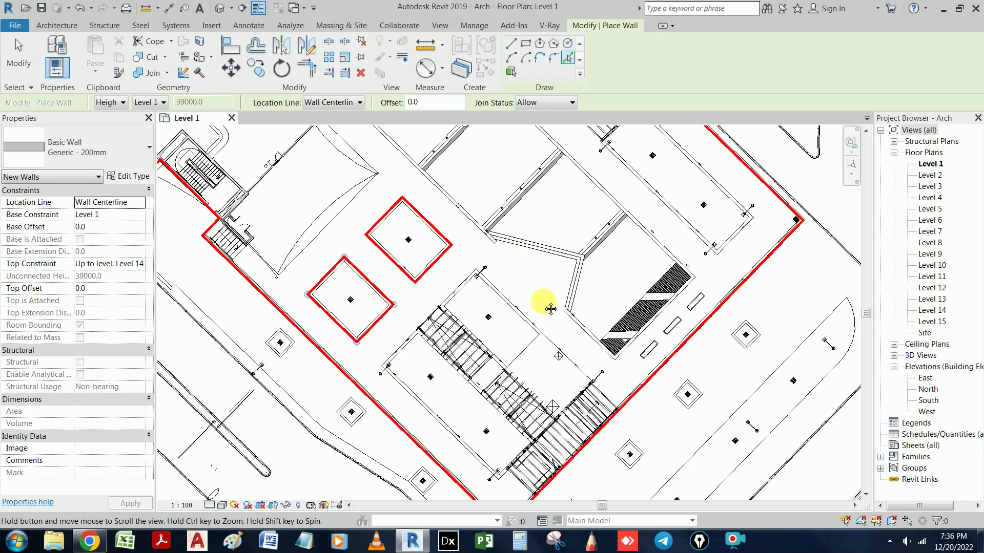
scroll(538, 321, up, 2)
key(Tab)
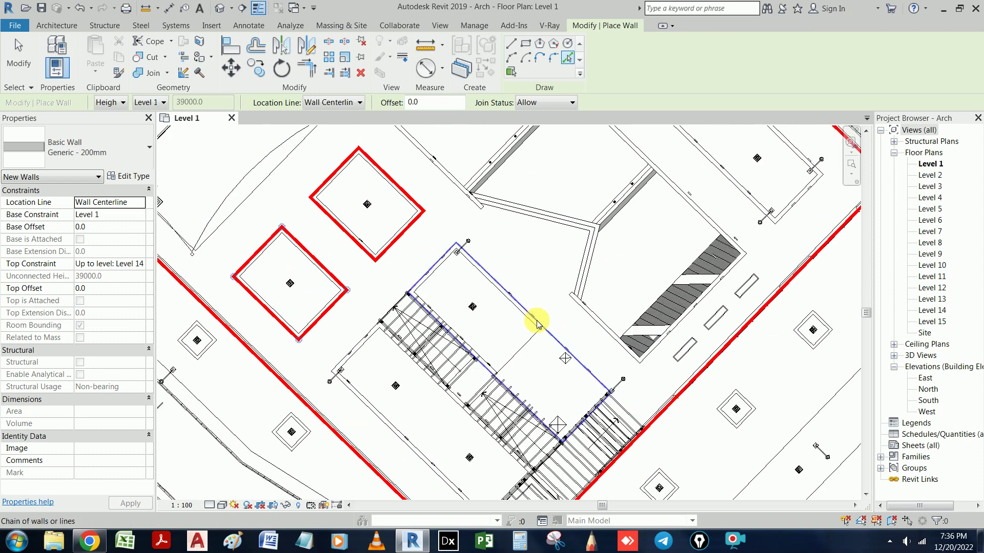
click(535, 320)
- Trace walls around the second stair rectangle and the hatched room outline
scroll(564, 313, down, 1)
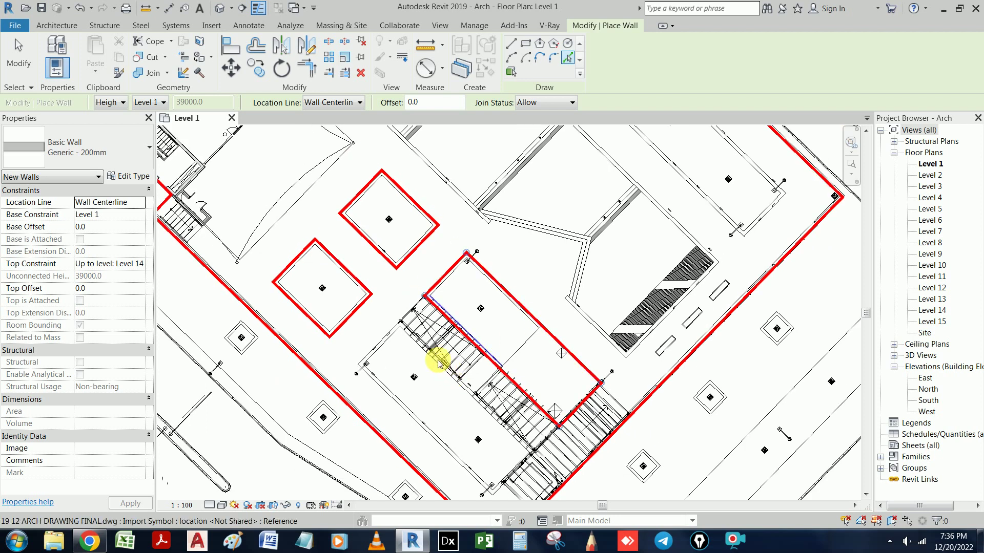
scroll(421, 351, up, 1)
scroll(407, 322, up, 1)
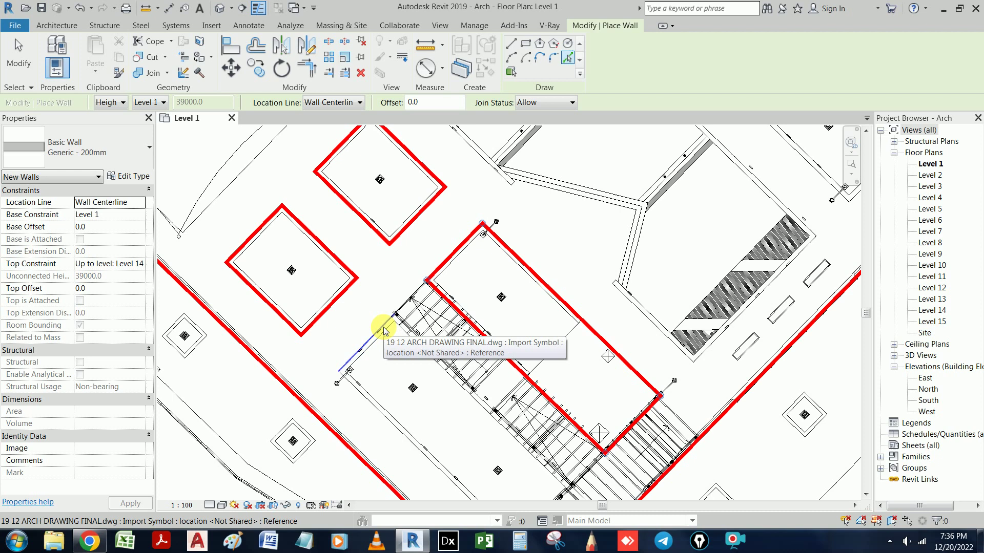
key(Tab)
click(384, 327)
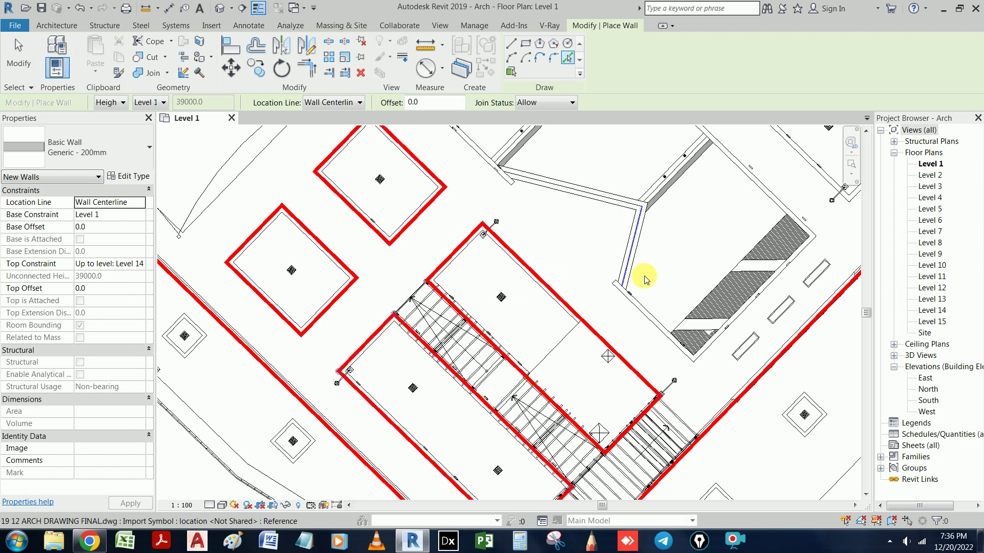
middle_drag(647, 277, 625, 329)
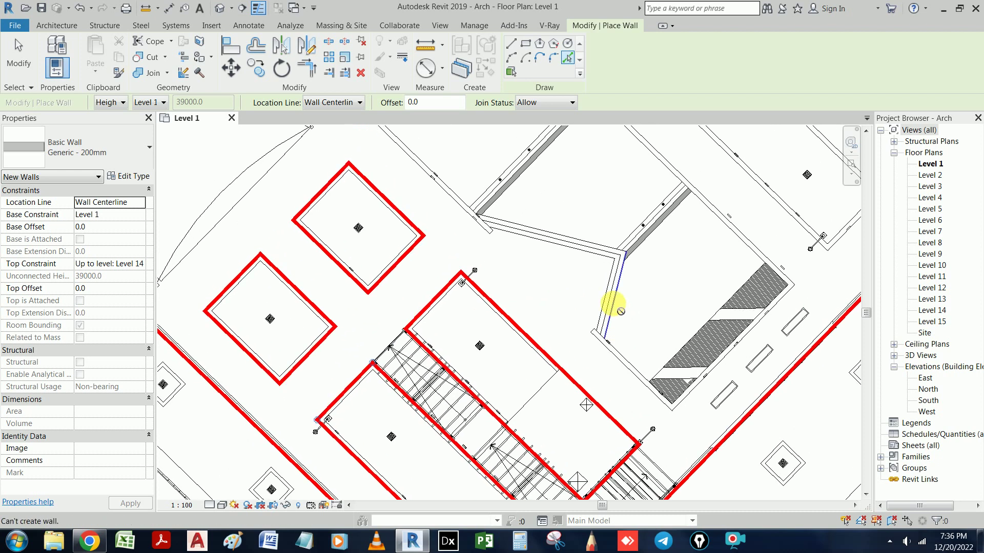
key(Tab)
click(742, 234)
- Trace a wall along the long diagonal line, finish placing walls, and select it
middle_drag(625, 241, 757, 395)
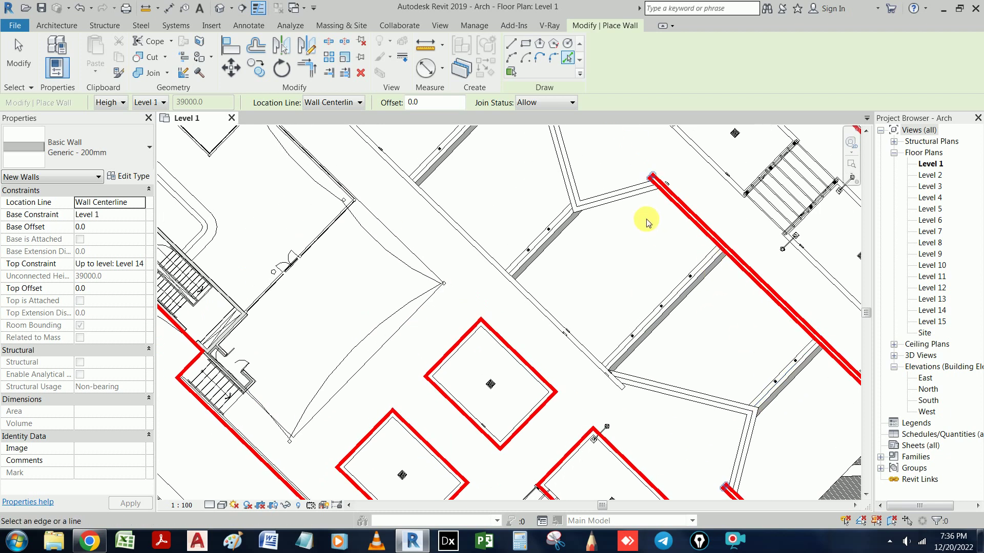
scroll(658, 202, up, 1)
scroll(659, 201, up, 1)
scroll(661, 202, down, 3)
key(Tab)
click(664, 201)
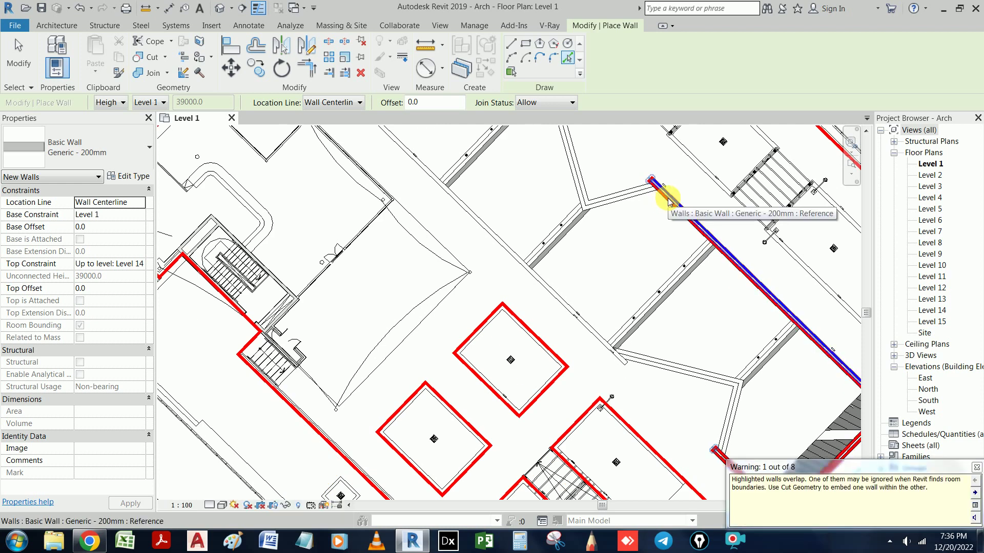
scroll(662, 202, up, 1)
scroll(653, 215, up, 1)
scroll(651, 218, down, 1)
scroll(641, 329, down, 1)
scroll(634, 308, down, 1)
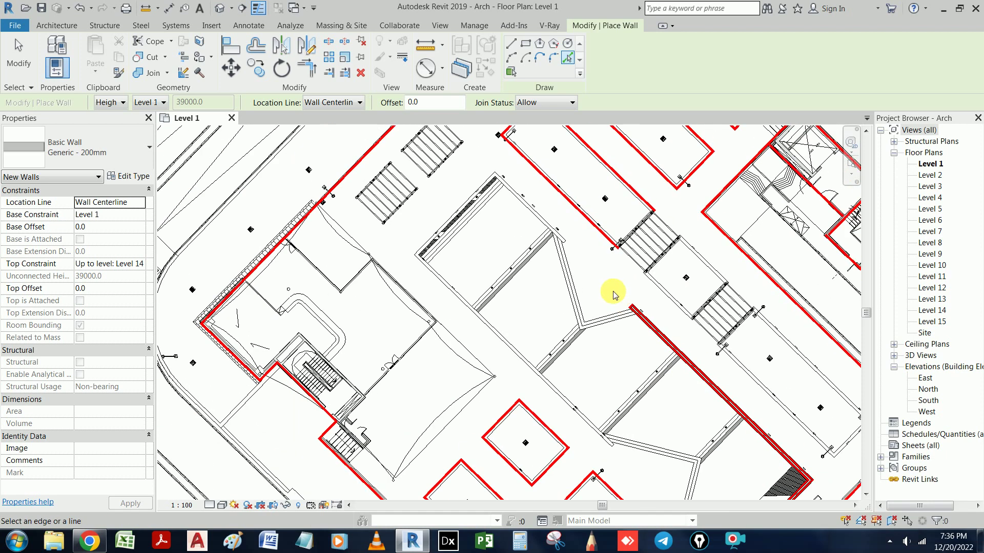
key(Escape)
key(Escape)
click(707, 410)
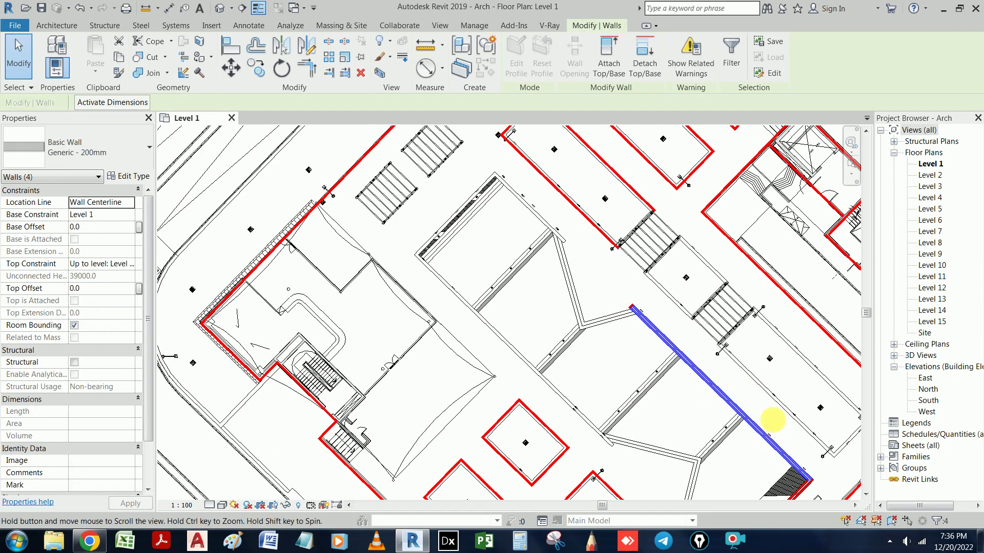
- Delete the walls traced around the hatched rectangle, including the short lower-left wall
middle_drag(772, 420, 725, 318)
click(771, 354)
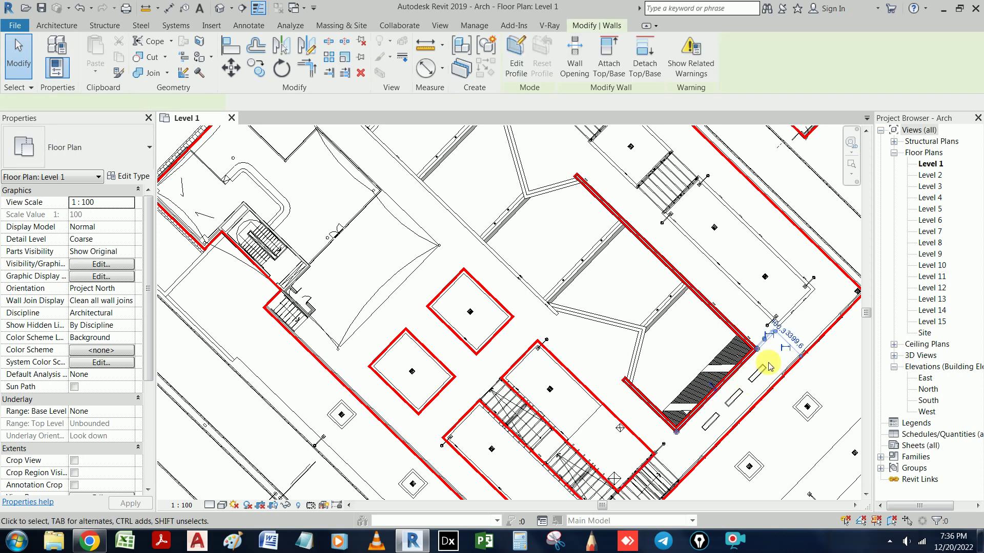
mouse_move(757, 322)
mouse_down()
mouse_move(645, 414)
mouse_move(659, 392)
mouse_move(645, 414)
mouse_move(643, 373)
mouse_up()
ctrl+click(622, 388)
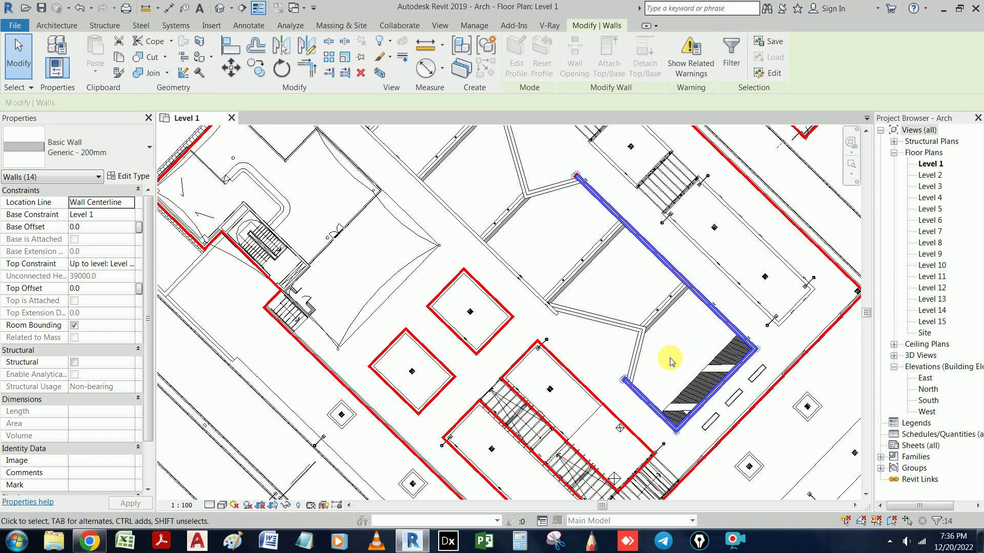
right_click(672, 358)
click(721, 239)
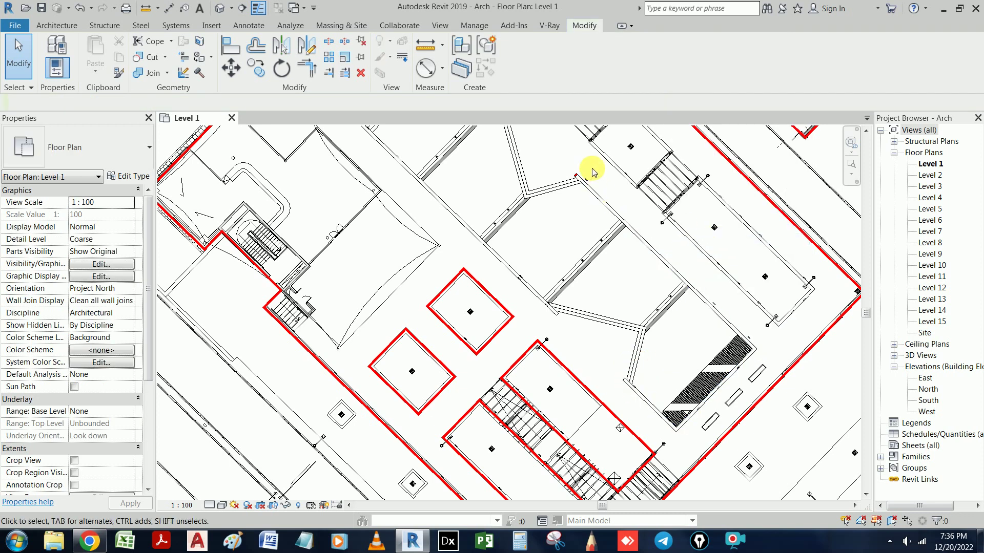
- Delete the two leftover short walls beside the hatched rectangle
click(569, 192)
right_click(569, 192)
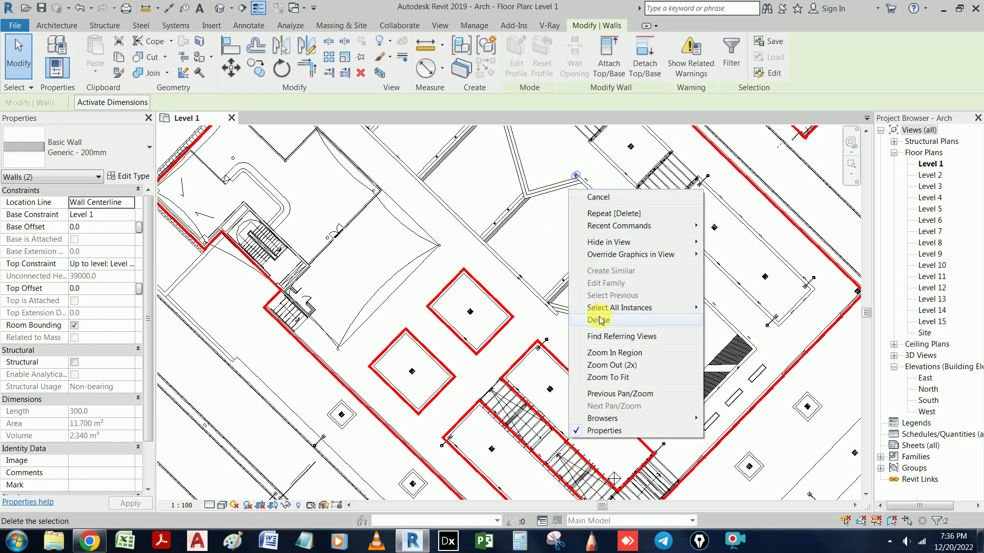
click(598, 319)
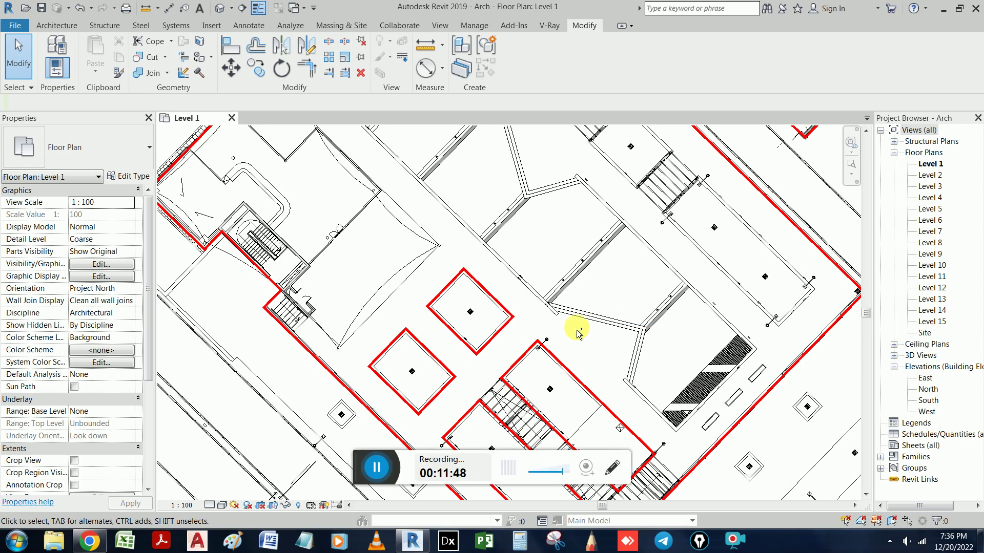
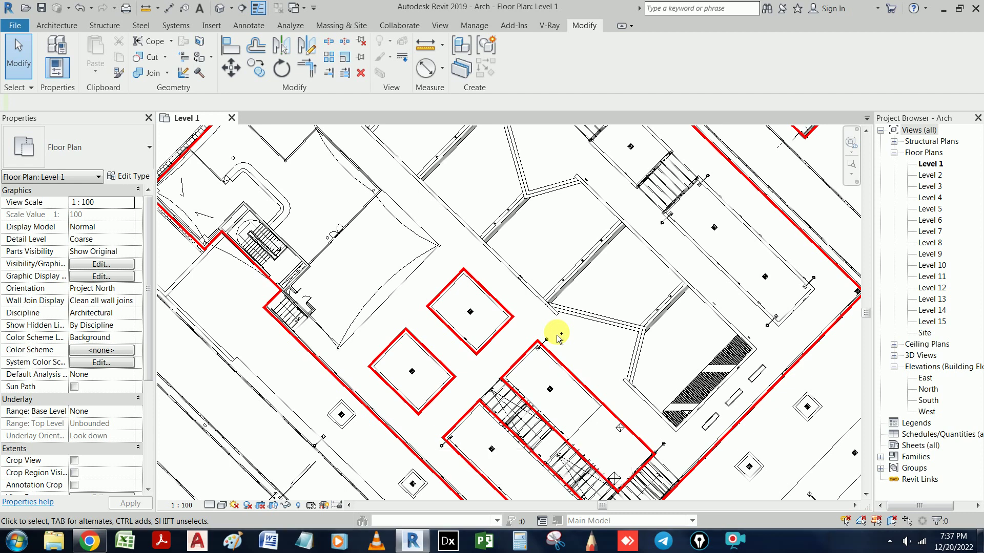
- Start the Wall tool with Pick Lines and trace walls on the first few CAD lines
scroll(500, 280, up, 1)
middle_drag(501, 281, 501, 327)
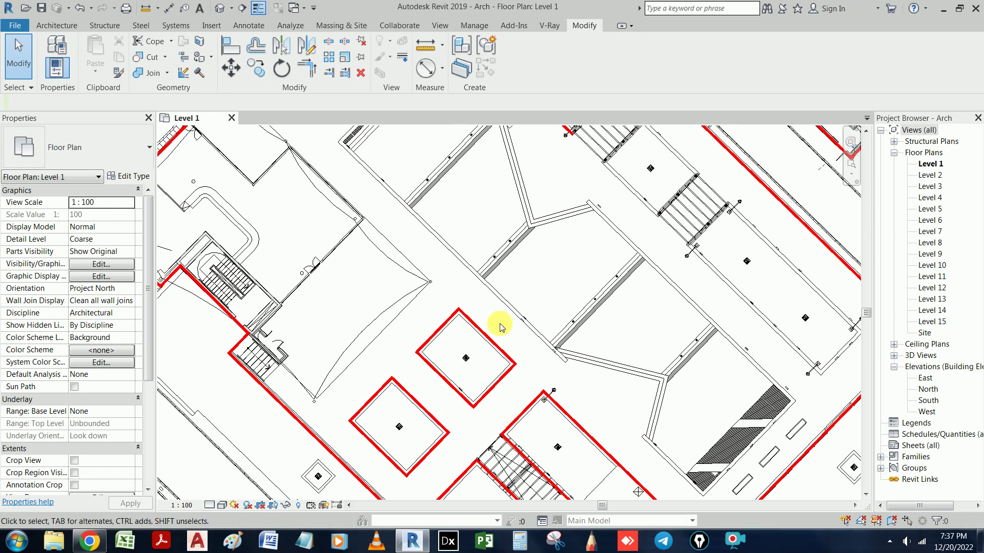
key(a)
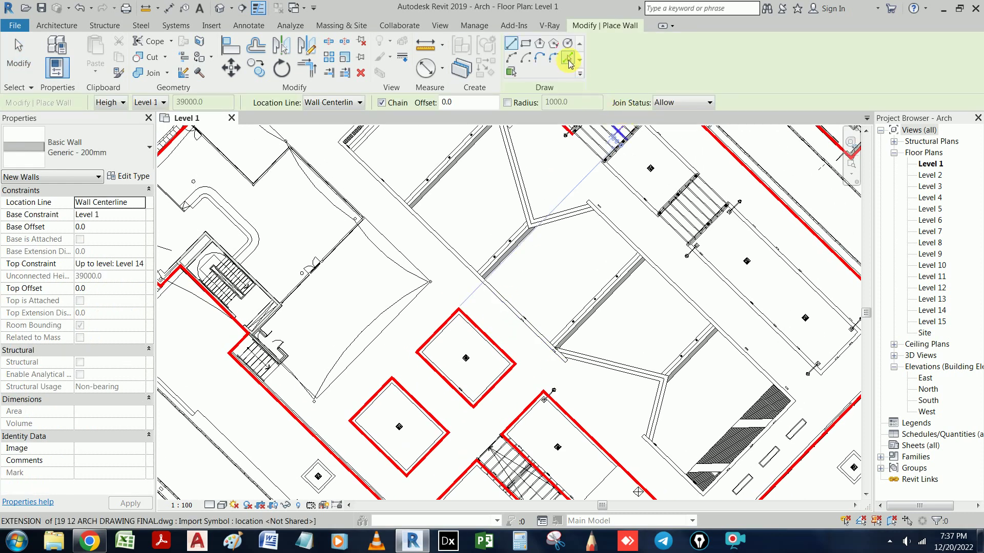
click(567, 58)
click(532, 333)
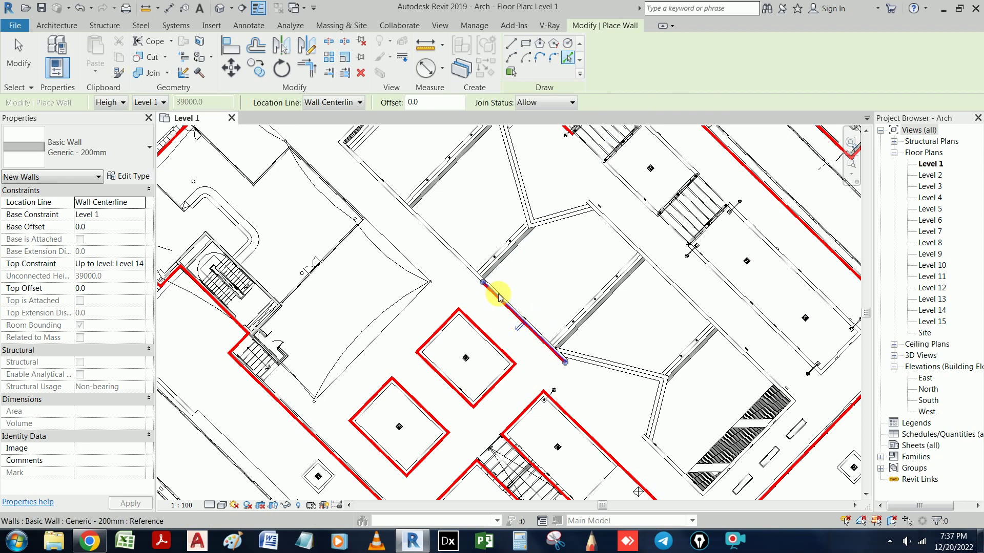
middle_drag(509, 319, 622, 440)
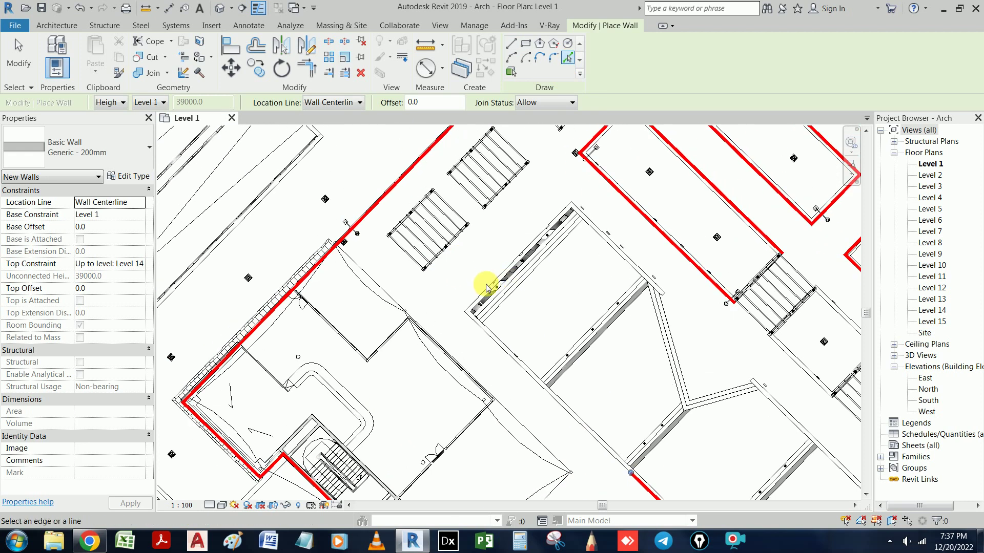
click(490, 290)
scroll(608, 241, up, 2)
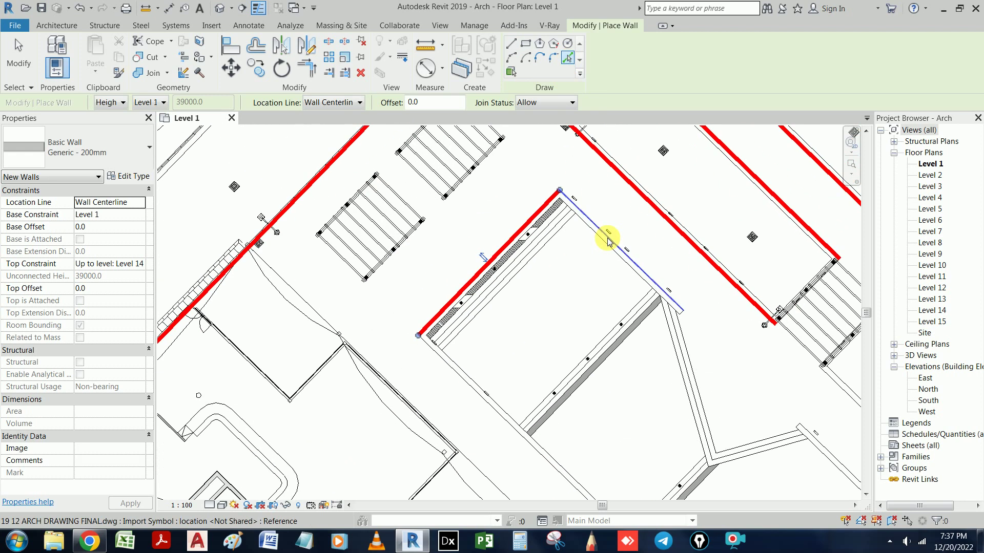
click(630, 266)
- Trace Generic 200mm walls along the inclined, bottom and lower-left diagonal CAD lines
scroll(699, 325, up, 1)
scroll(675, 326, up, 1)
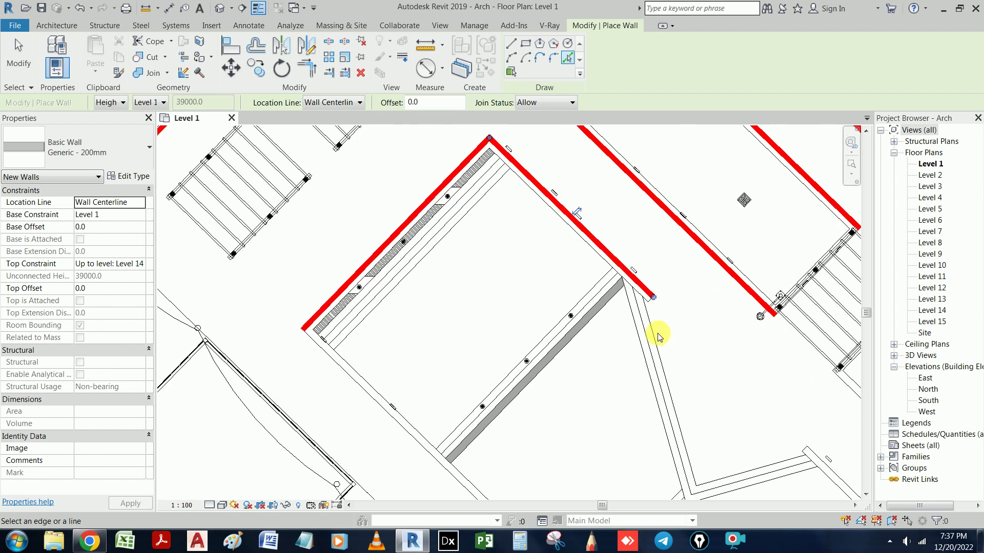
click(656, 337)
click(748, 468)
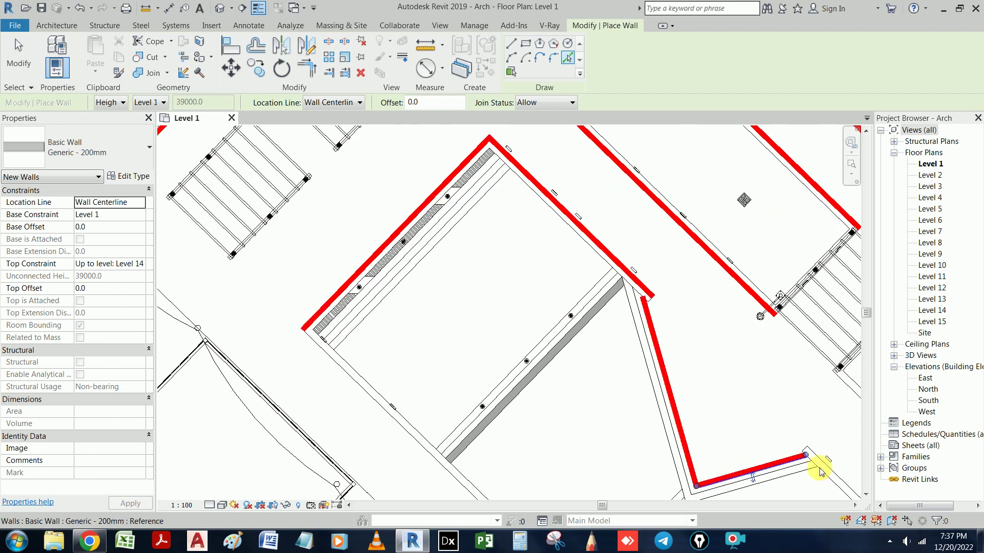
mouse_move(828, 467)
middle_down()
mouse_move(466, 259)
mouse_move(564, 352)
mouse_move(578, 252)
mouse_move(652, 428)
mouse_move(683, 347)
mouse_move(644, 336)
middle_up()
scroll(652, 428, up, 1)
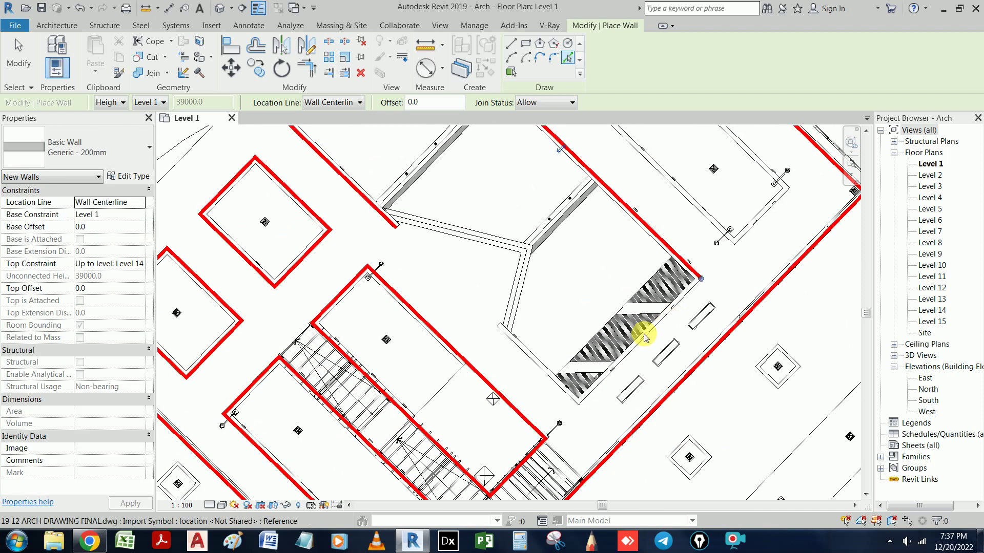
click(646, 338)
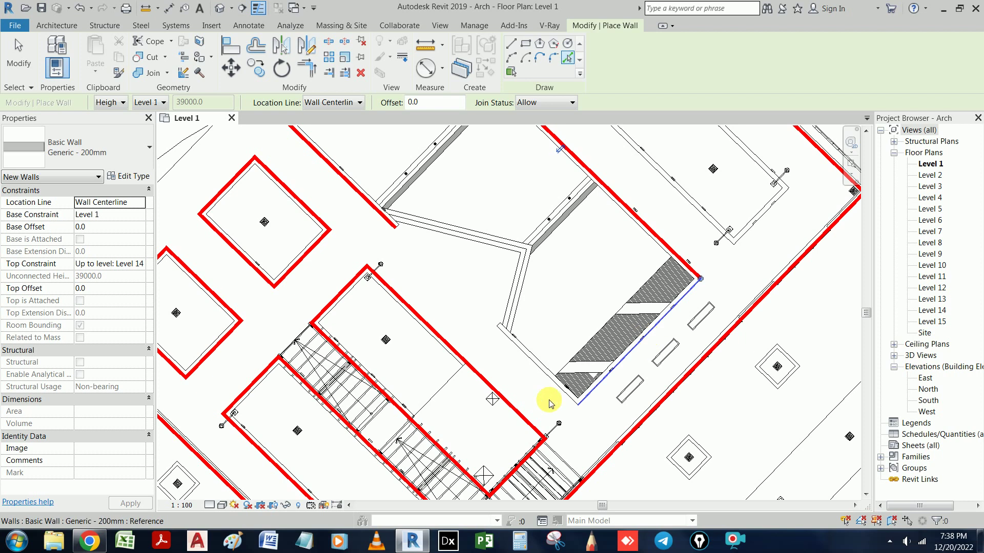
click(548, 378)
- Trace walls on the near-vertical, upper diagonal, upper-left diagonal and remaining diagonal lines
scroll(511, 307, up, 1)
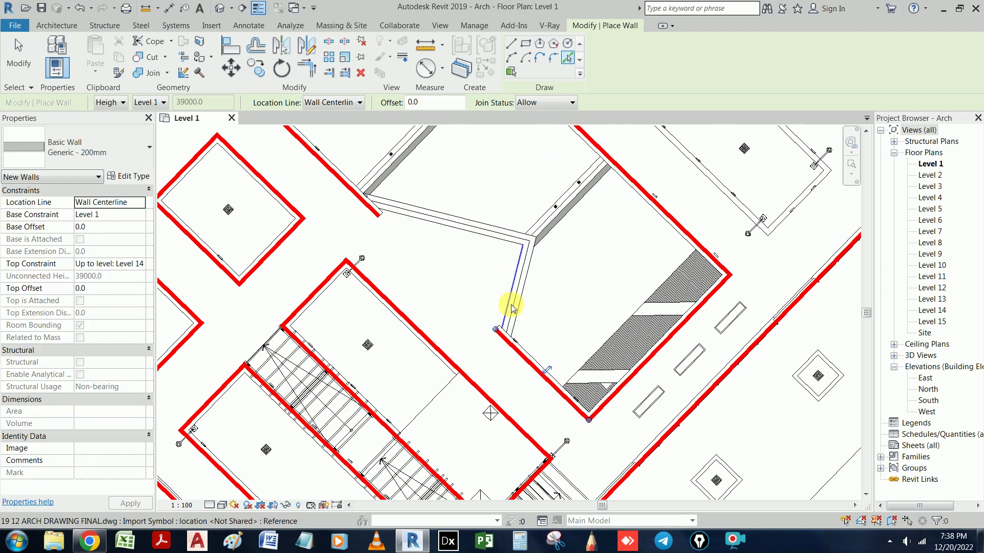
click(509, 309)
click(510, 238)
middle_drag(533, 297, 632, 453)
middle_drag(383, 194, 432, 246)
click(435, 245)
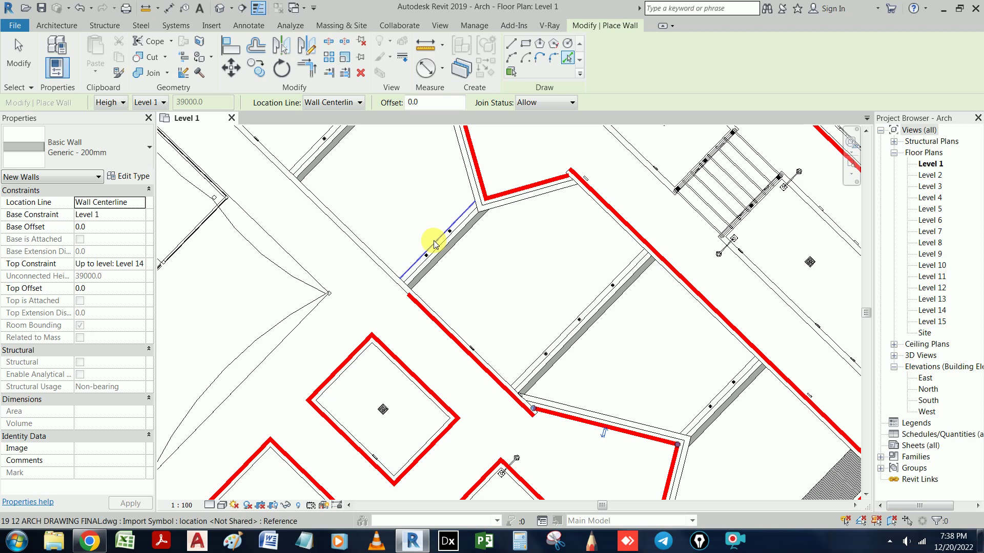
middle_drag(375, 265, 479, 351)
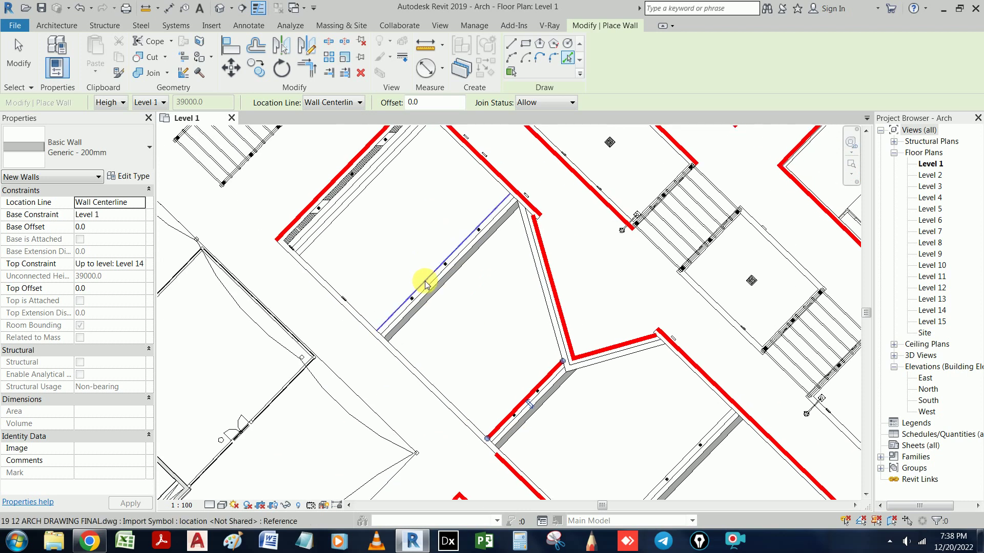
click(435, 299)
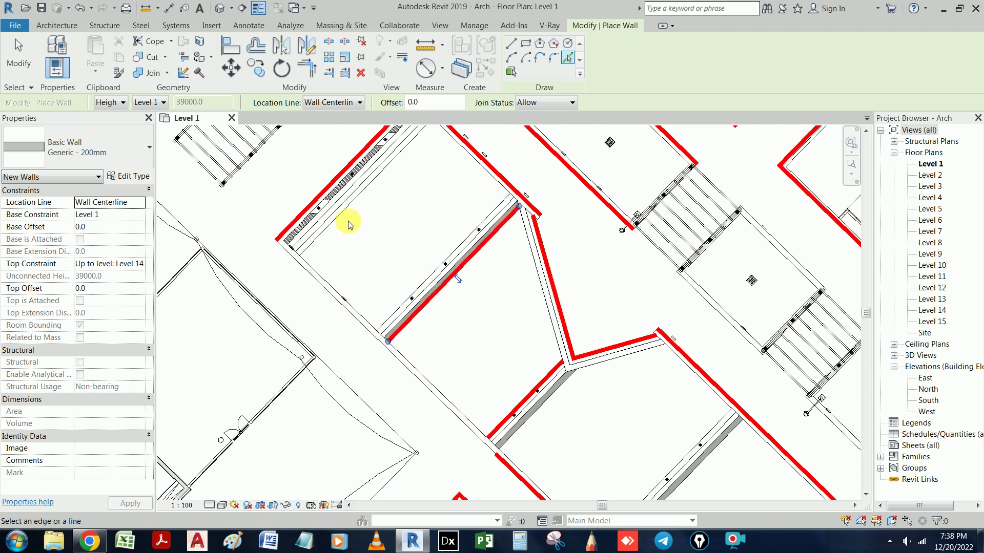
scroll(368, 239, down, 1)
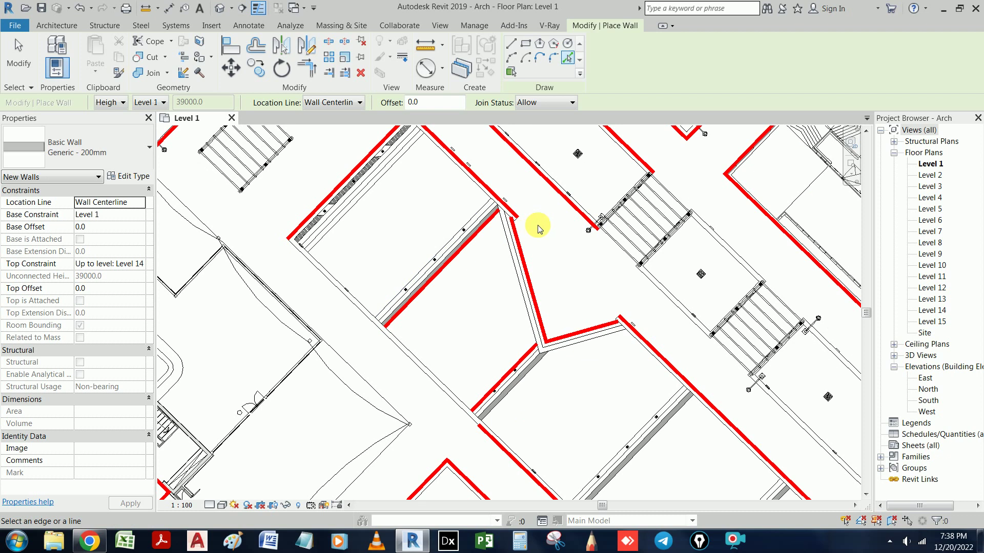
- Use Trim/Extend to Corner (TR) to join the upper-left wall pairs into corners
key(t)
key(r)
click(461, 164)
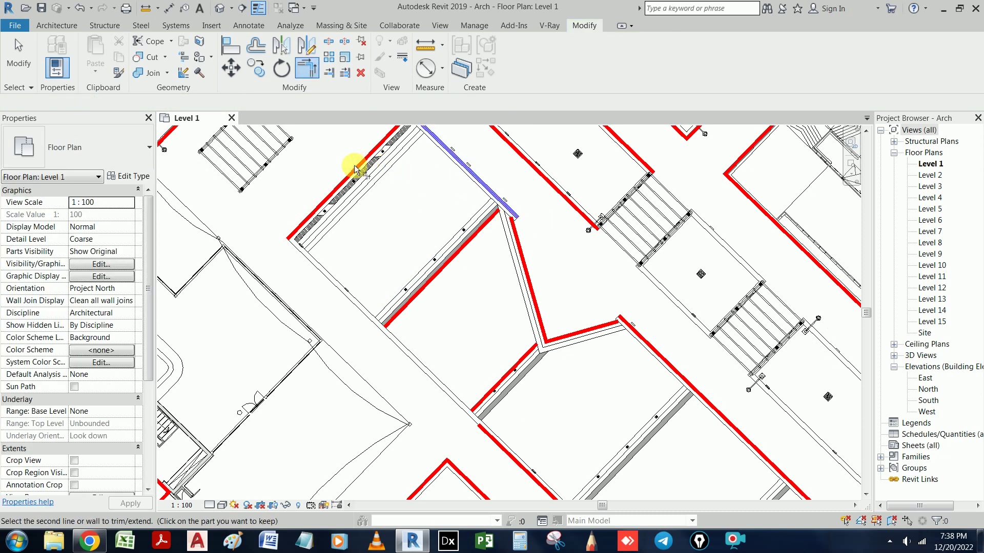
click(347, 179)
click(347, 179)
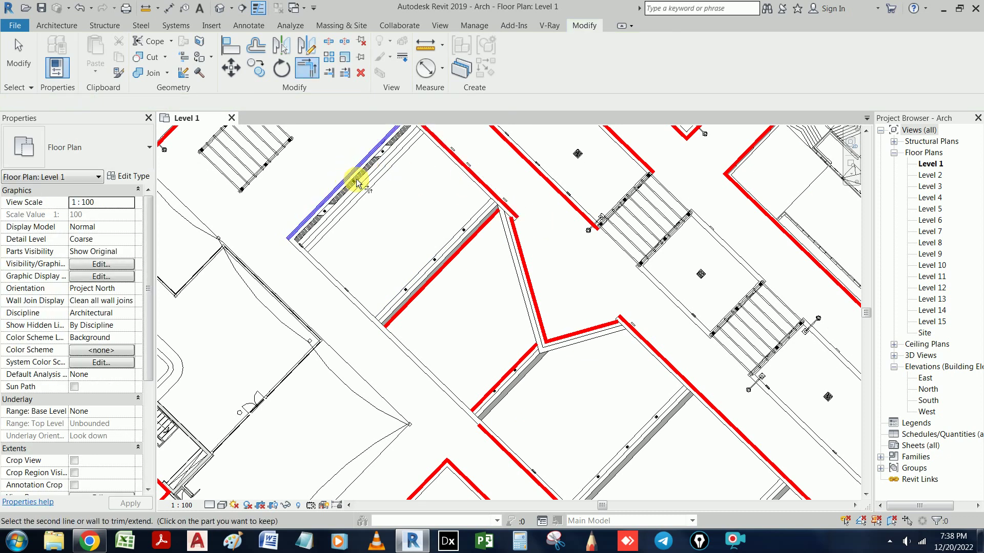
middle_drag(391, 248, 415, 277)
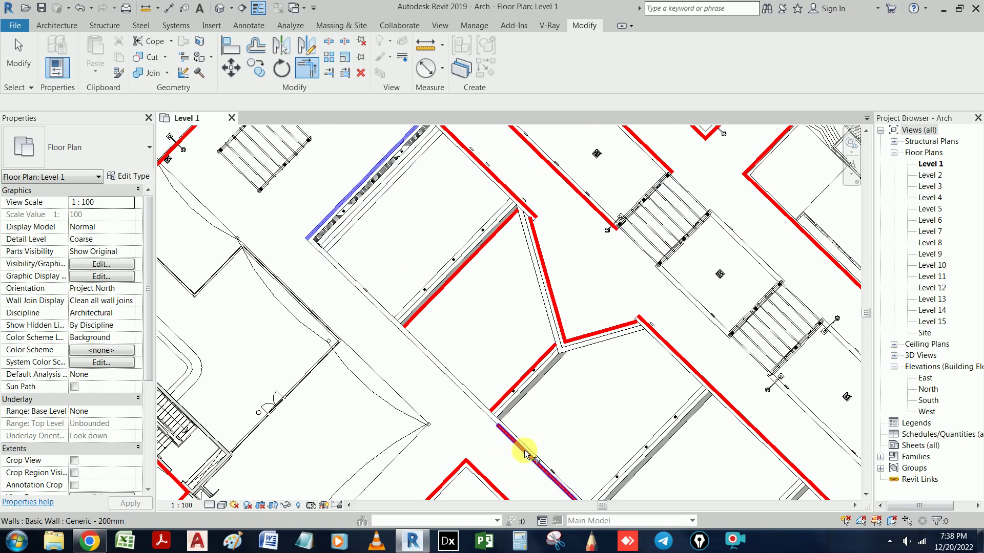
click(526, 451)
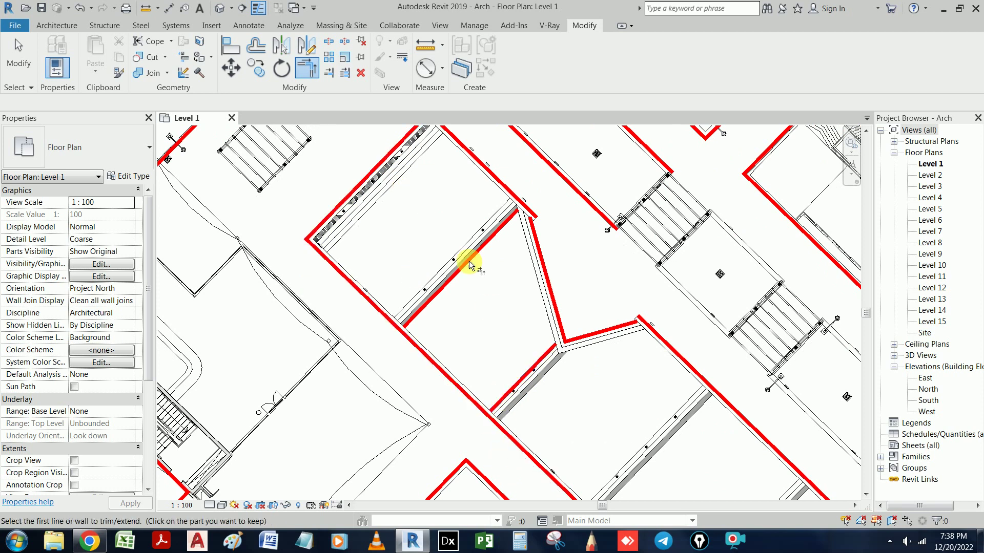
click(532, 233)
- Join the upper diagonal, short segment and sloped walls near the hatched area into corners
click(520, 203)
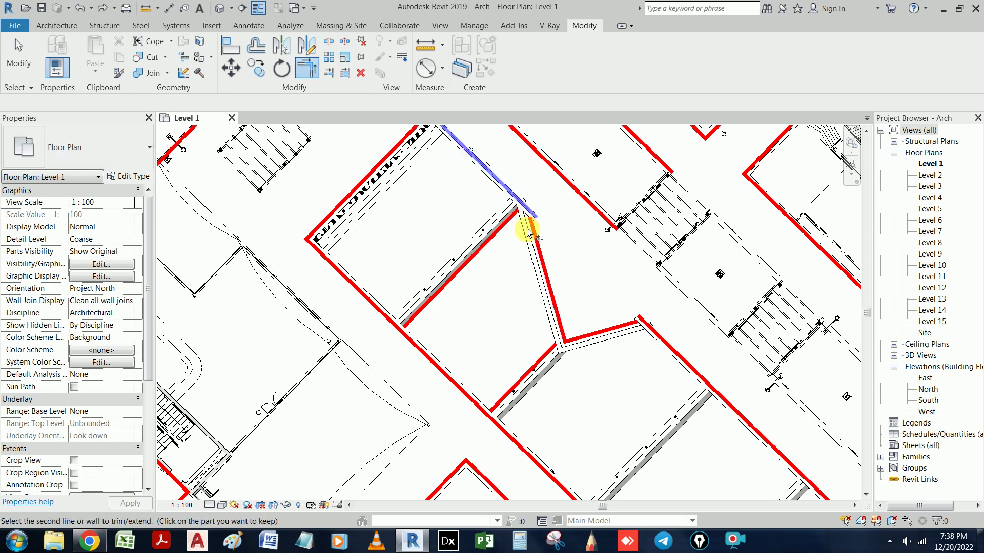
click(607, 332)
click(654, 332)
middle_drag(653, 332, 577, 311)
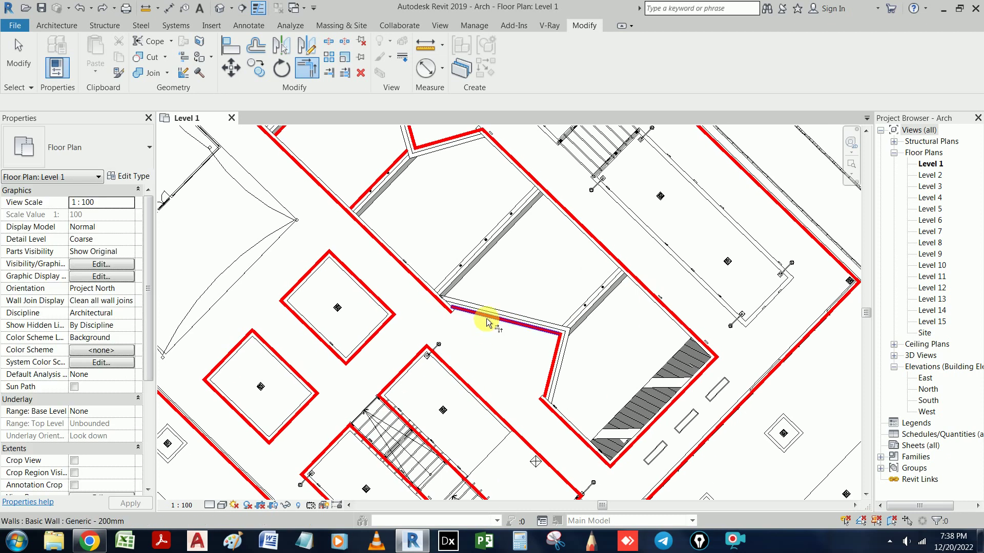
click(436, 302)
click(548, 377)
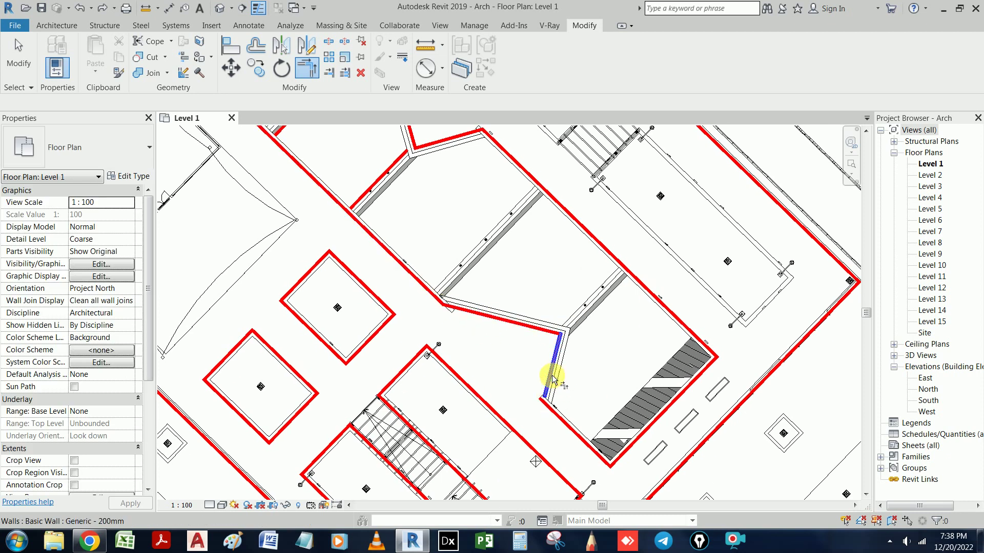
click(555, 417)
click(573, 437)
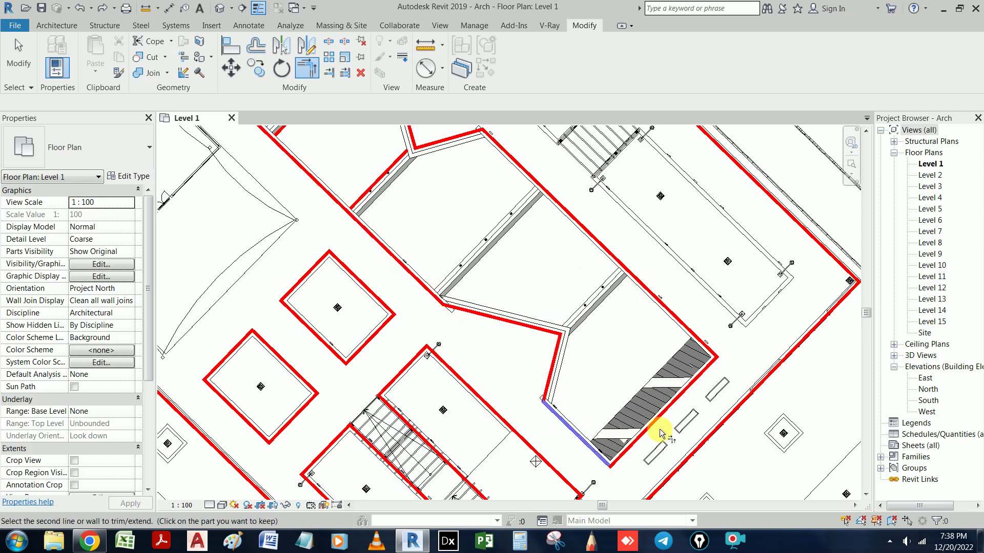
key(Escape)
key(Escape)
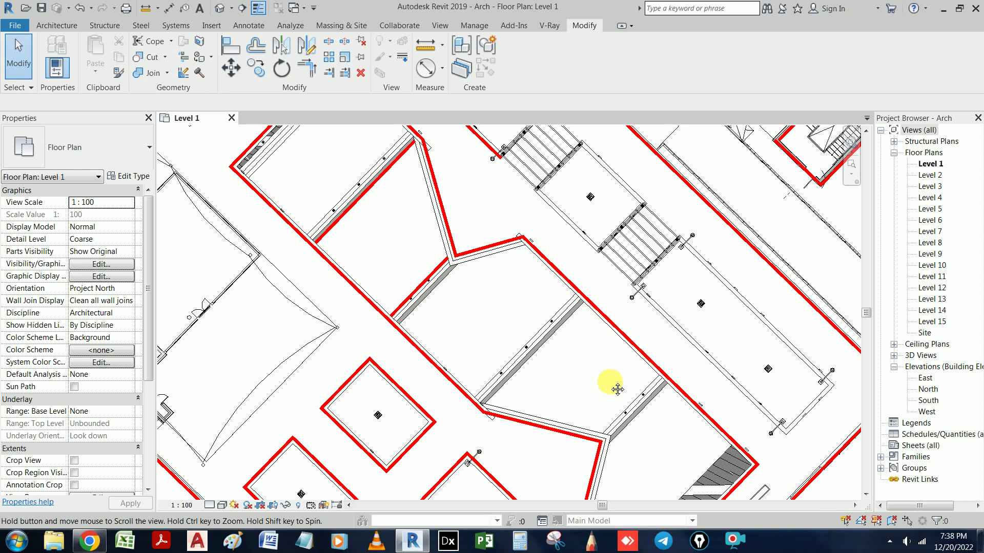
- Create a similar wall from the lower-left wall and switch to Pick Lines
scroll(450, 191, up, 2)
scroll(450, 192, down, 1)
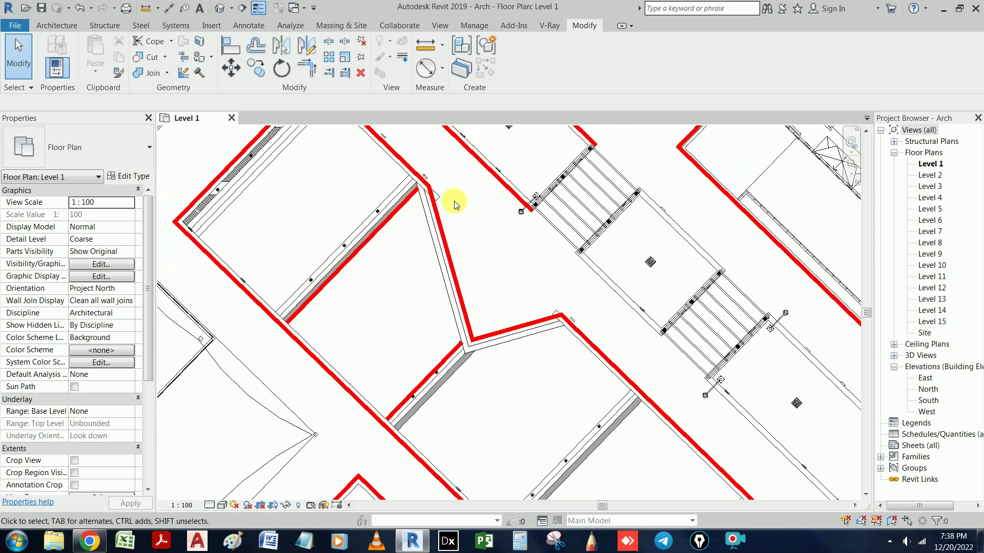
scroll(455, 202, down, 1)
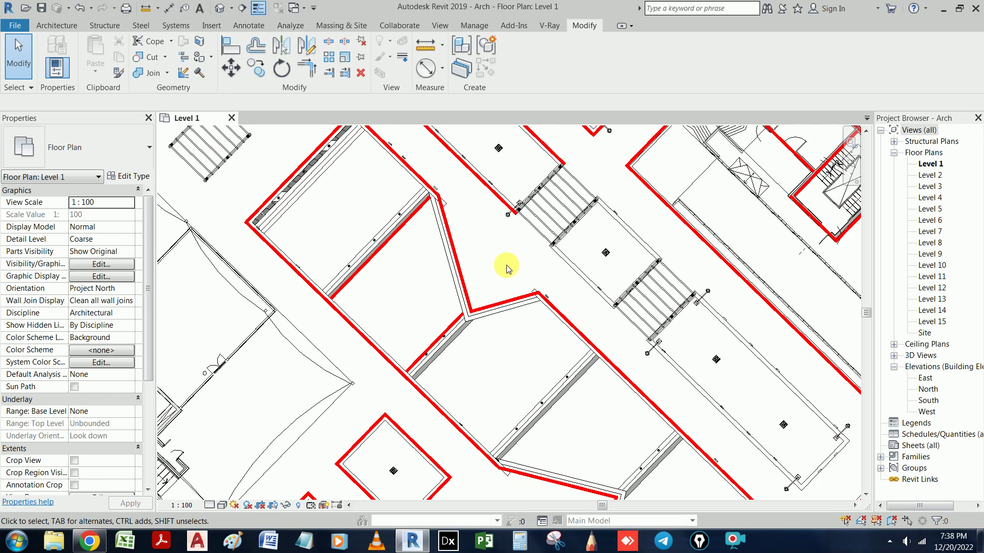
click(446, 335)
right_click(446, 335)
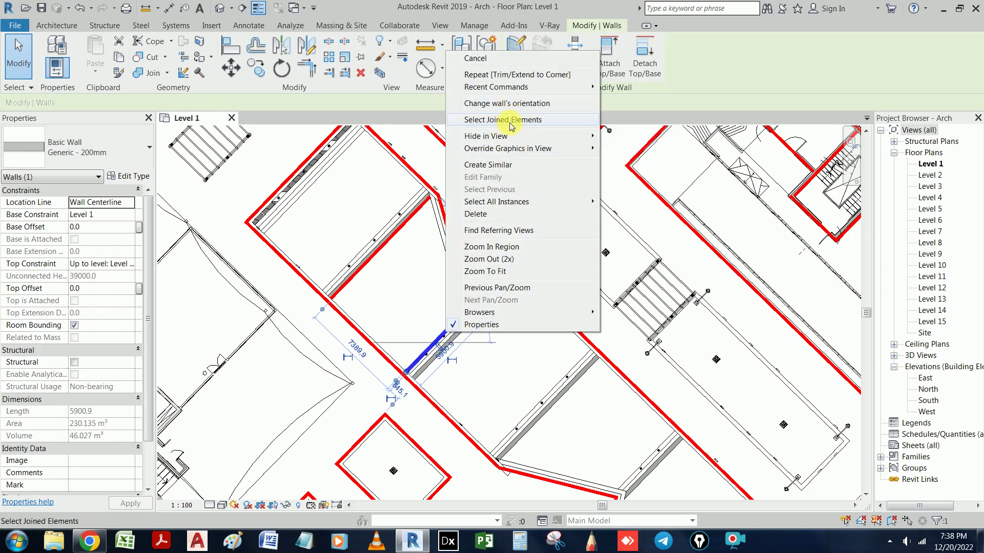
click(499, 165)
click(569, 58)
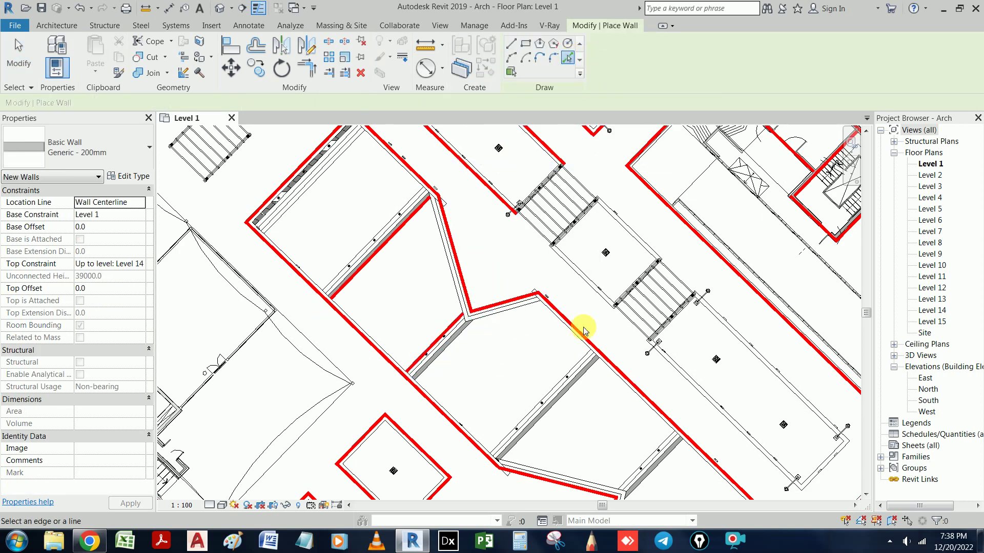
- Trace walls on the lower and angled corridor CAD lines, then stop placing walls
scroll(534, 426, up, 1)
click(534, 425)
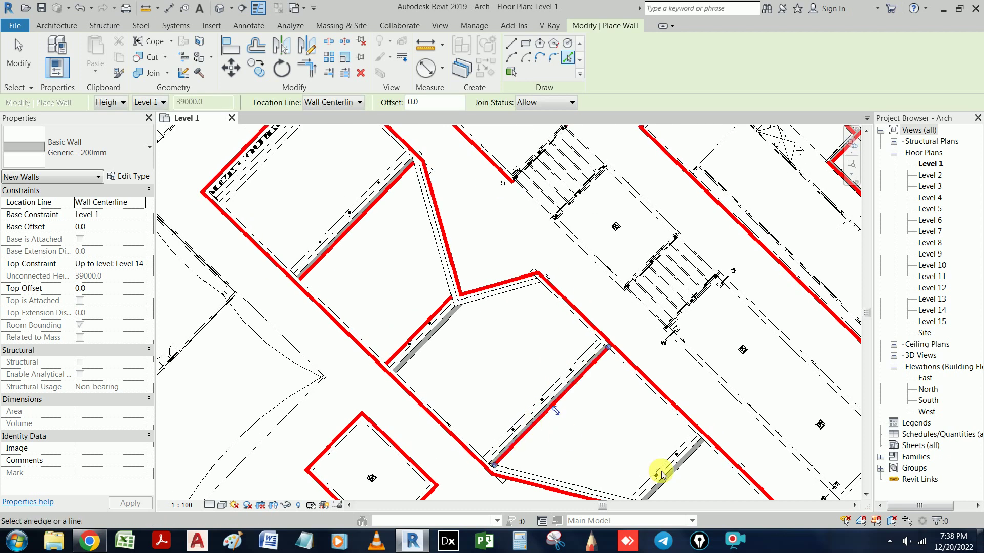
click(664, 481)
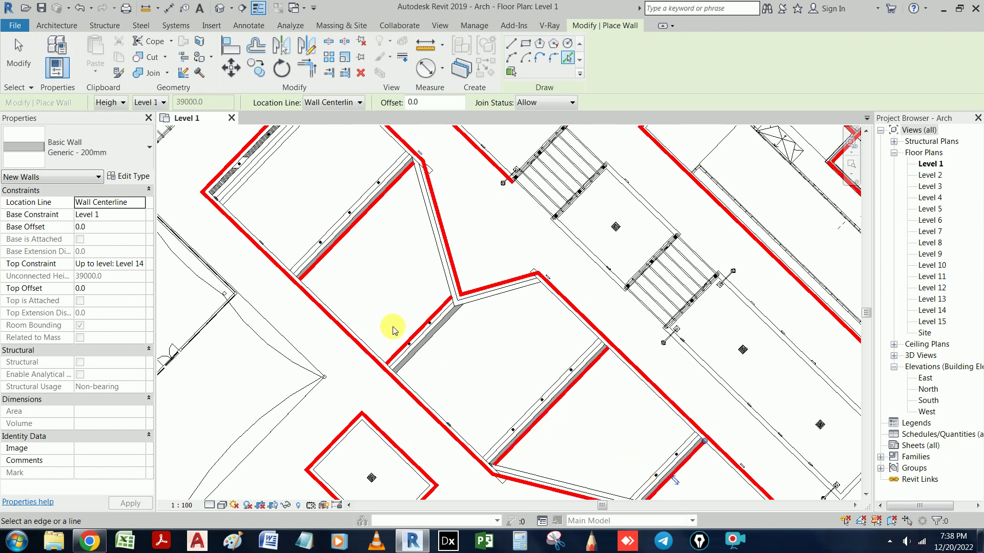
click(416, 337)
click(421, 335)
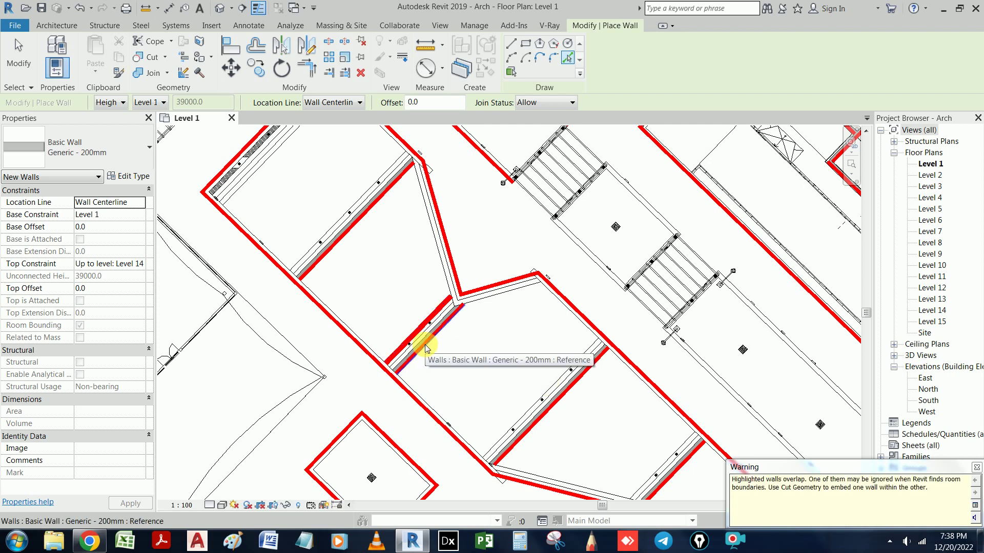
scroll(425, 344, up, 2)
key(Escape)
key(Escape)
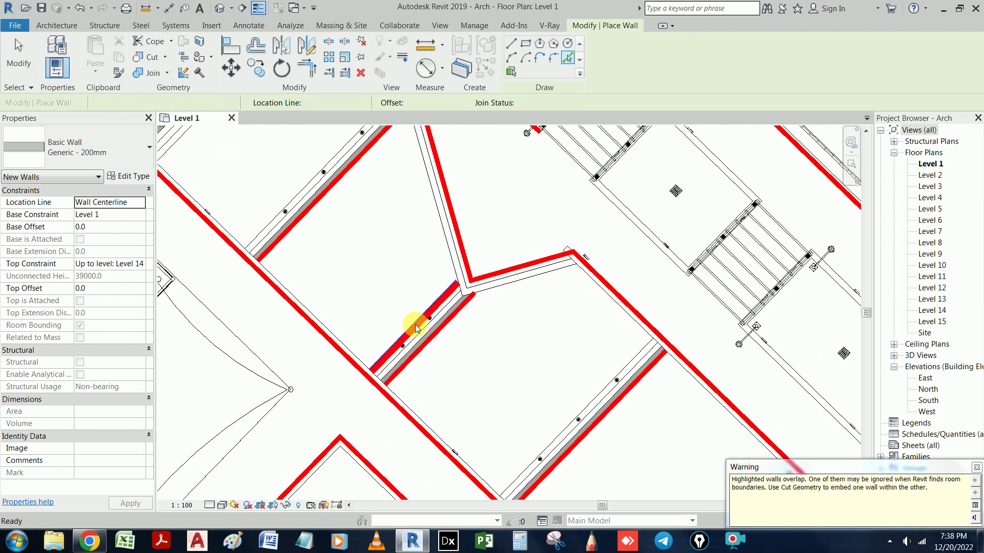
- Delete the two duplicate overlapping walls
click(416, 328)
scroll(394, 297, down, 1)
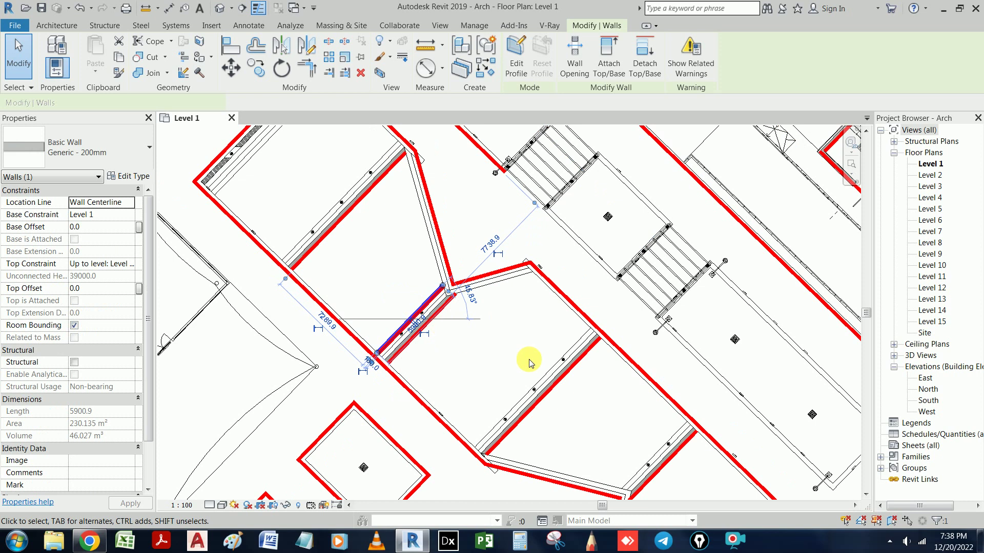
right_click(492, 342)
click(548, 220)
scroll(537, 267, down, 1)
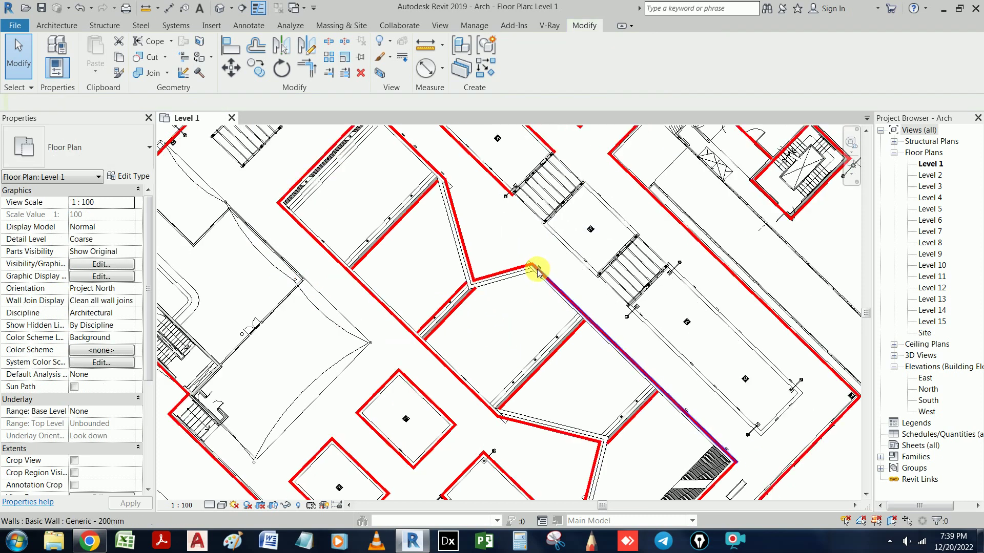
scroll(460, 296, up, 1)
click(448, 298)
right_click(448, 299)
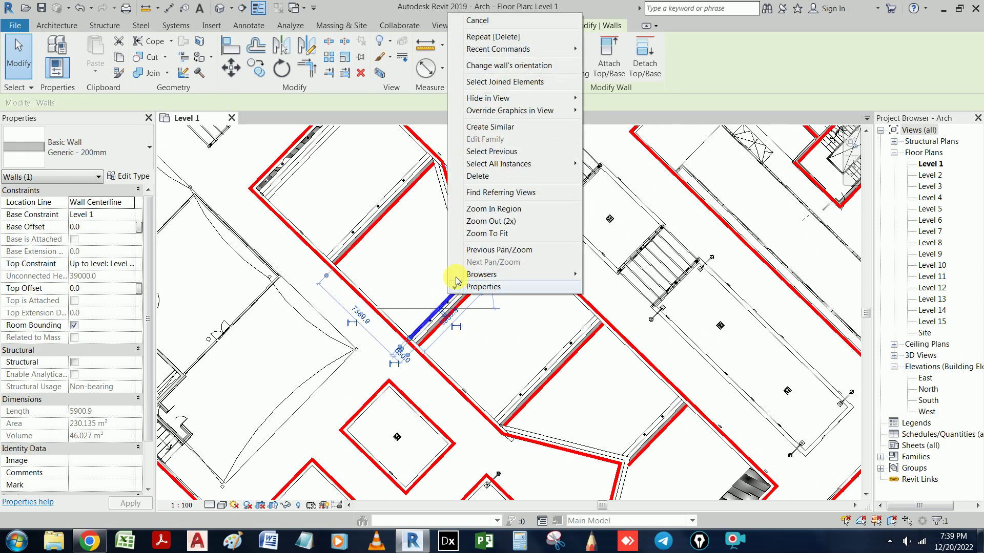
click(478, 176)
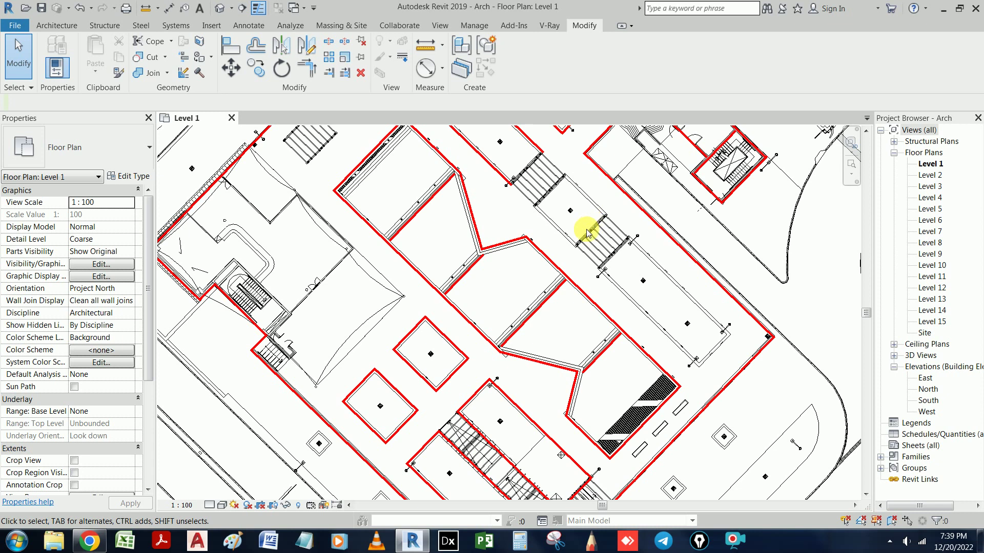
- Move to the stair area and Create Similar from an existing Generic 200mm wall
middle_drag(587, 233, 532, 323)
scroll(531, 322, down, 1)
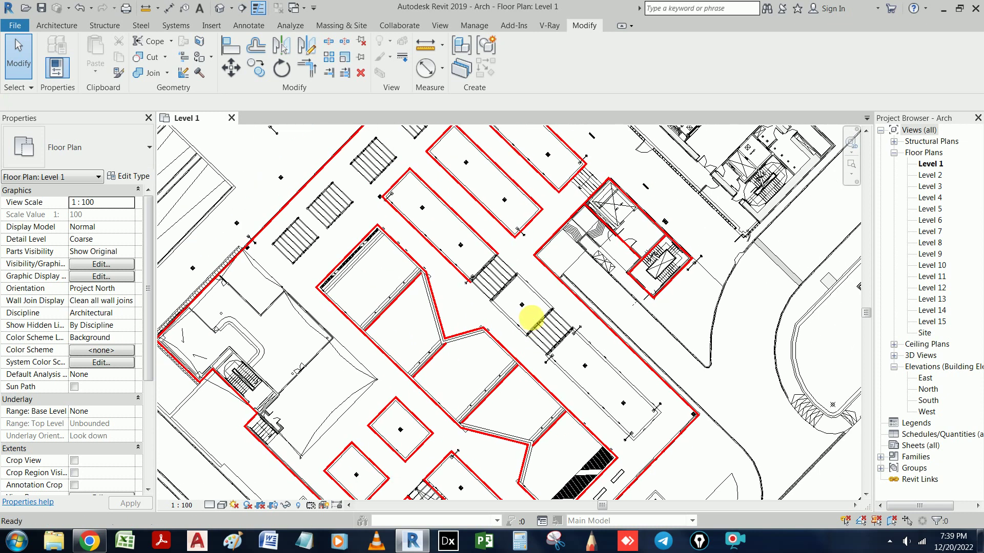
scroll(344, 389, up, 1)
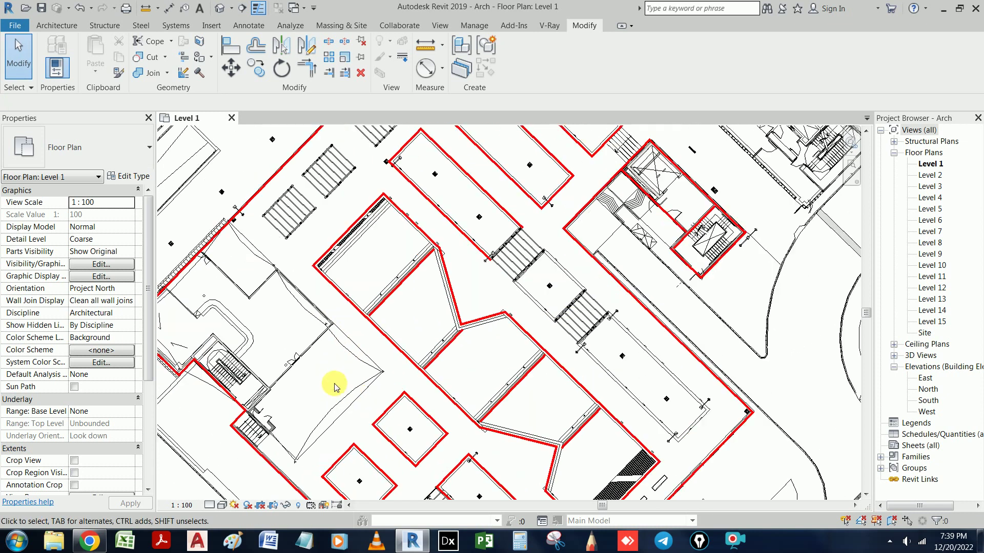
scroll(292, 364, up, 1)
scroll(328, 344, up, 1)
scroll(394, 303, down, 1)
scroll(446, 284, down, 1)
scroll(509, 295, down, 1)
scroll(486, 348, down, 1)
middle_drag(474, 367, 447, 436)
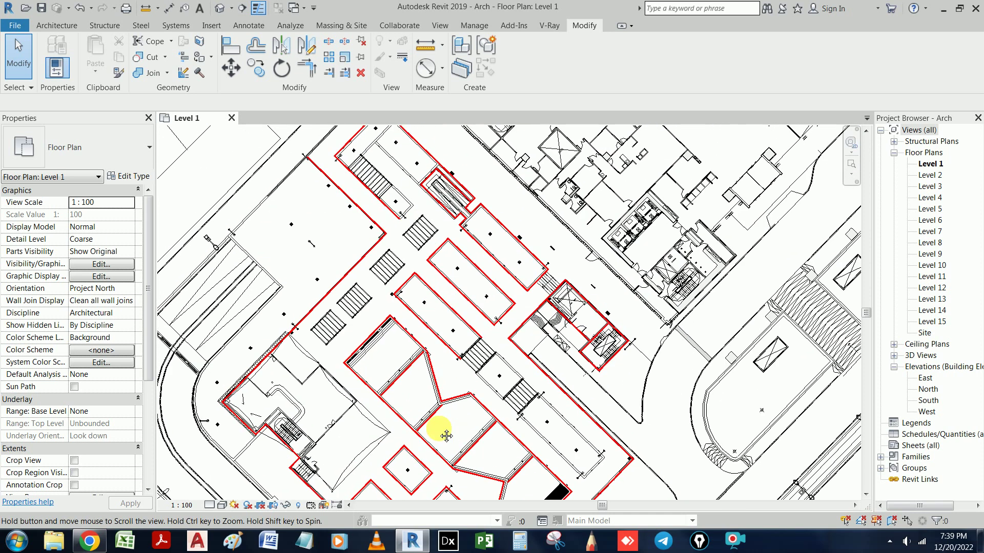
scroll(451, 426, up, 1)
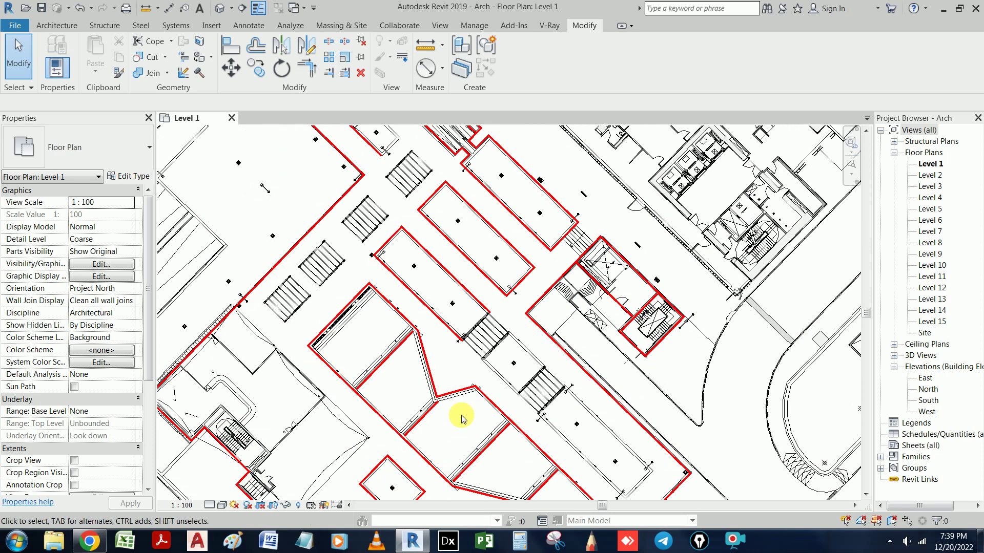
click(487, 396)
right_click(487, 396)
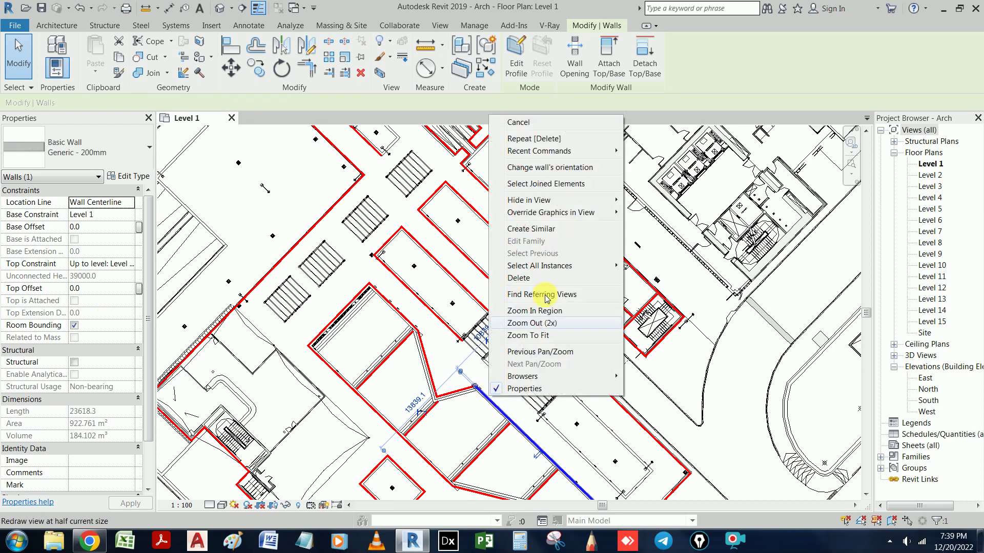
click(559, 230)
scroll(599, 345, up, 1)
scroll(562, 378, up, 2)
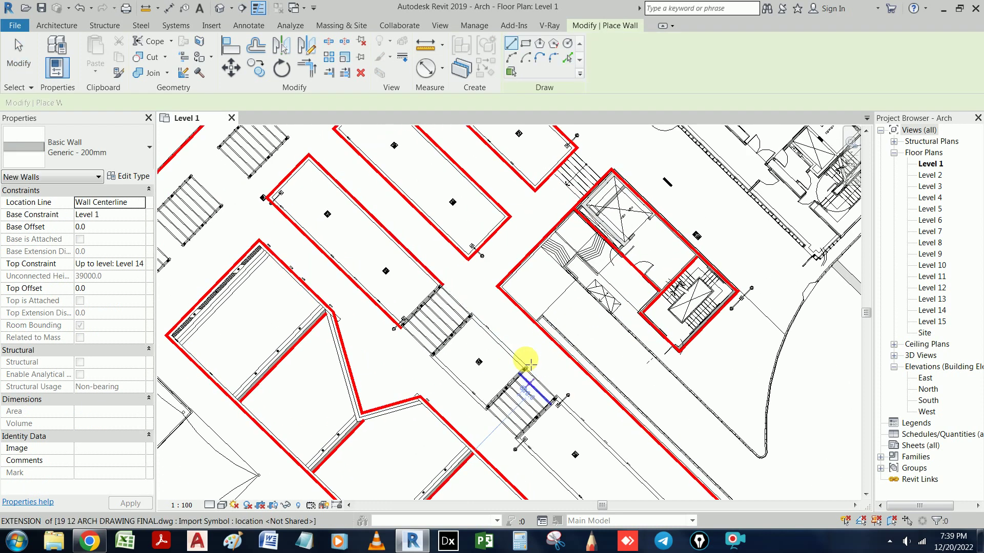
- Trace walls around both stair landing rectangles using Pick Lines with Tab chain selection
scroll(523, 417, up, 1)
click(570, 59)
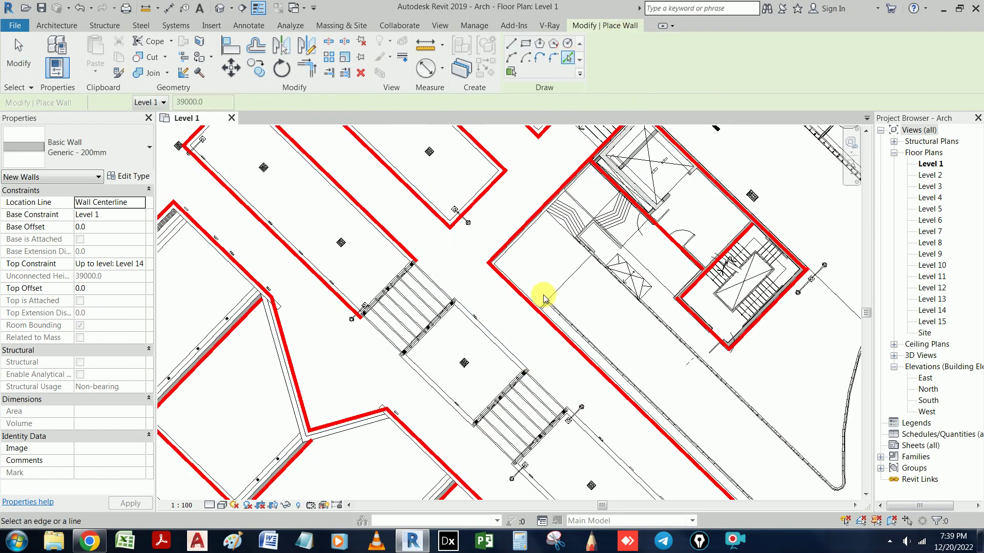
key(Tab)
click(484, 328)
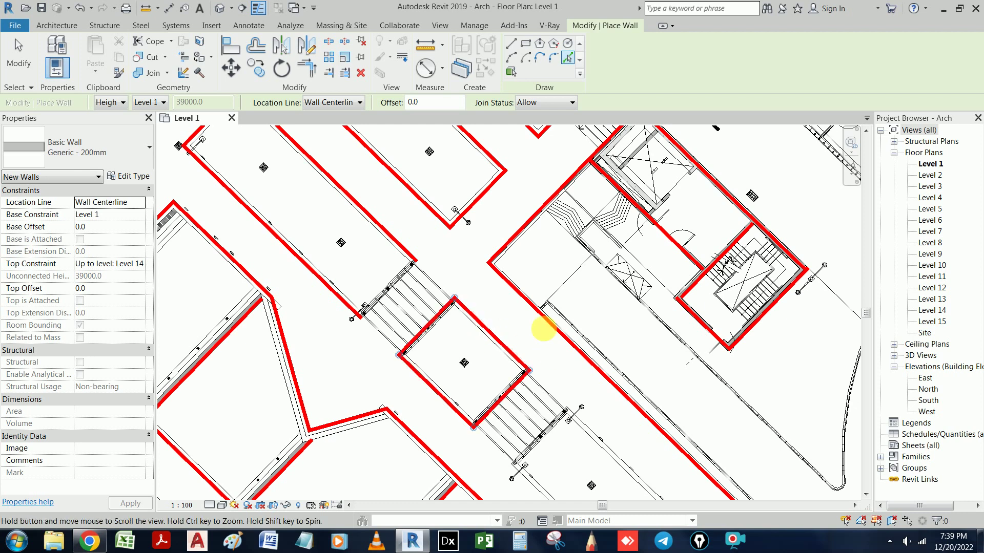
middle_drag(538, 340, 479, 202)
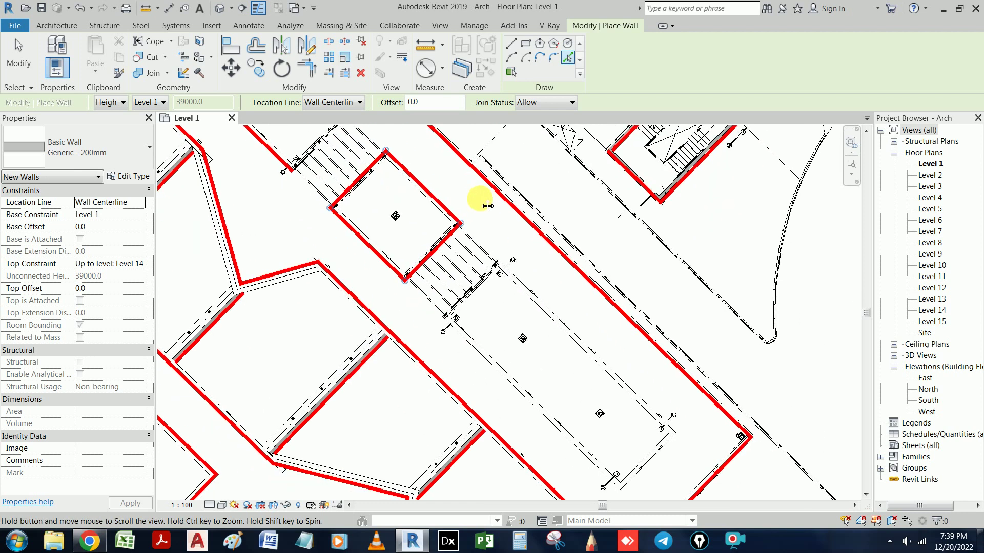
key(Tab)
click(584, 344)
- Trace walls along the chain of stair enclosure lines
scroll(594, 326, down, 1)
middle_drag(599, 327, 636, 340)
mouse_move(541, 283)
middle_down()
mouse_move(682, 306)
mouse_move(681, 180)
middle_up()
scroll(316, 275, up, 3)
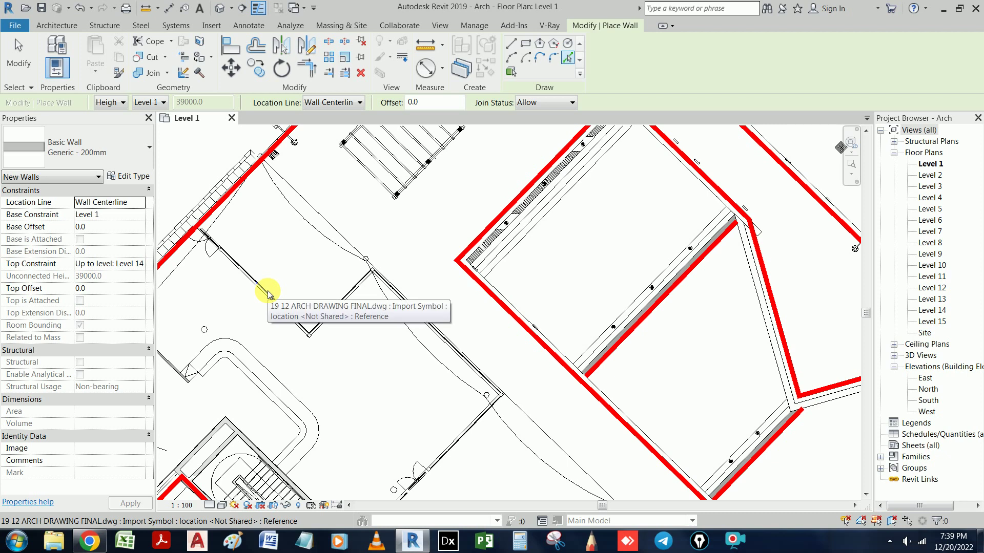
middle_drag(281, 369, 402, 234)
middle_drag(413, 362, 431, 323)
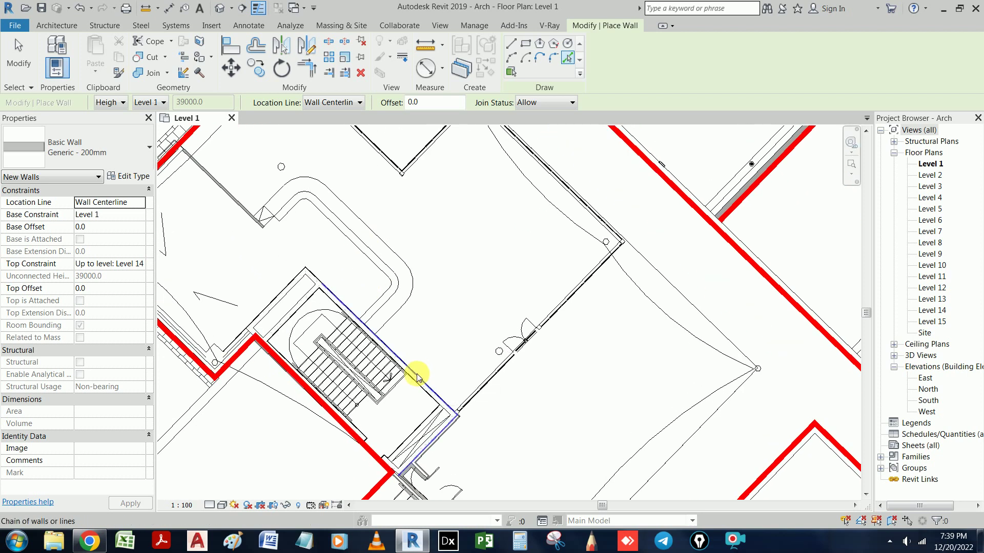
key(Tab)
key(Tab)
key(Tab)
key(Tab)
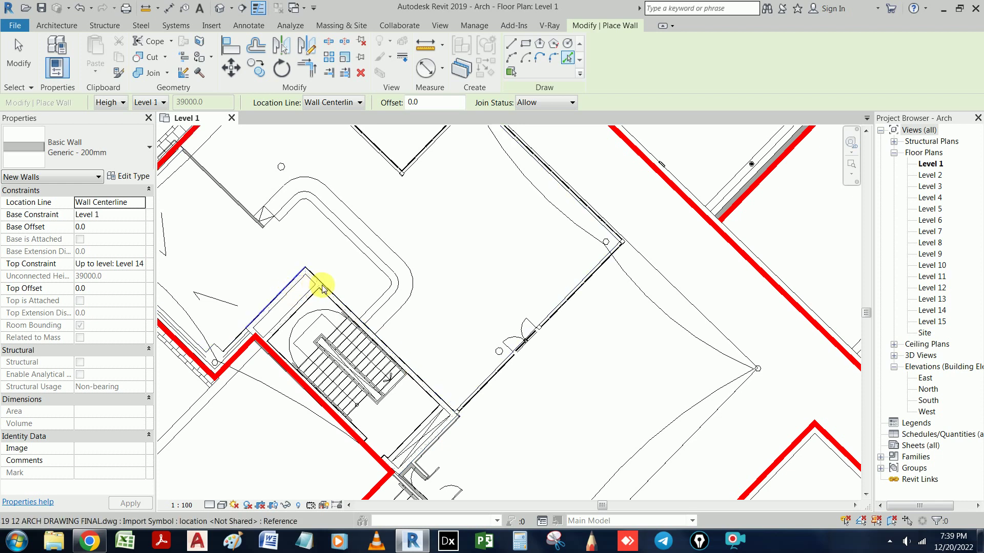
scroll(331, 300, up, 2)
key(Tab)
click(289, 303)
- Add a wall on the lower stair enclosure line and finish wall placement
scroll(296, 359, down, 2)
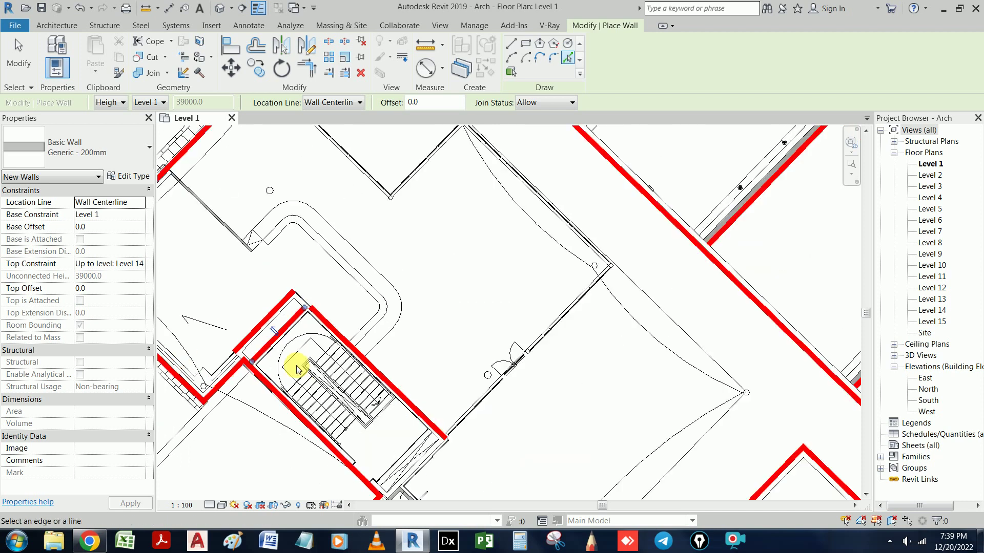
middle_drag(310, 381, 455, 292)
scroll(363, 282, up, 2)
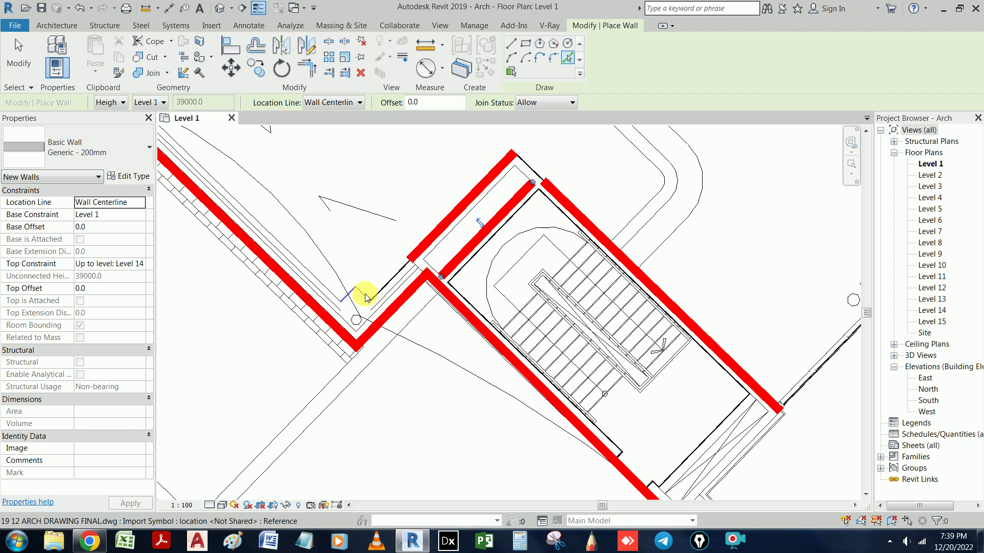
scroll(401, 339, up, 2)
scroll(400, 339, down, 1)
scroll(382, 322, down, 1)
scroll(329, 304, up, 1)
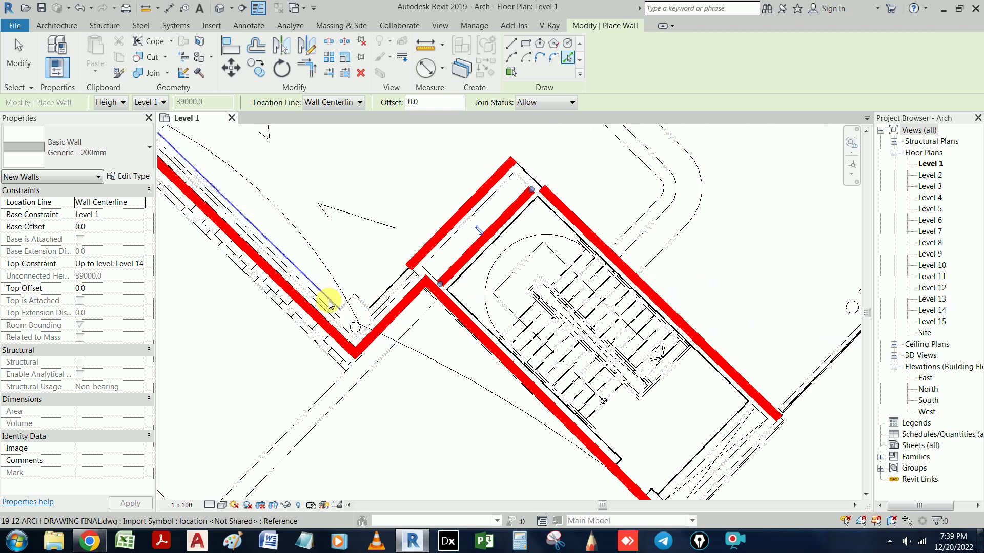
scroll(338, 307, up, 1)
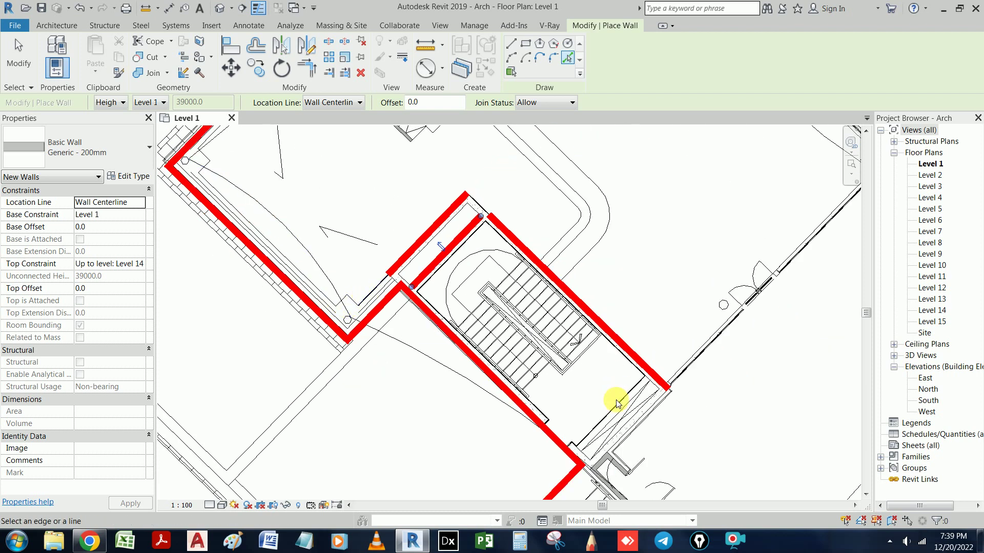
middle_drag(619, 397, 567, 323)
scroll(574, 372, up, 2)
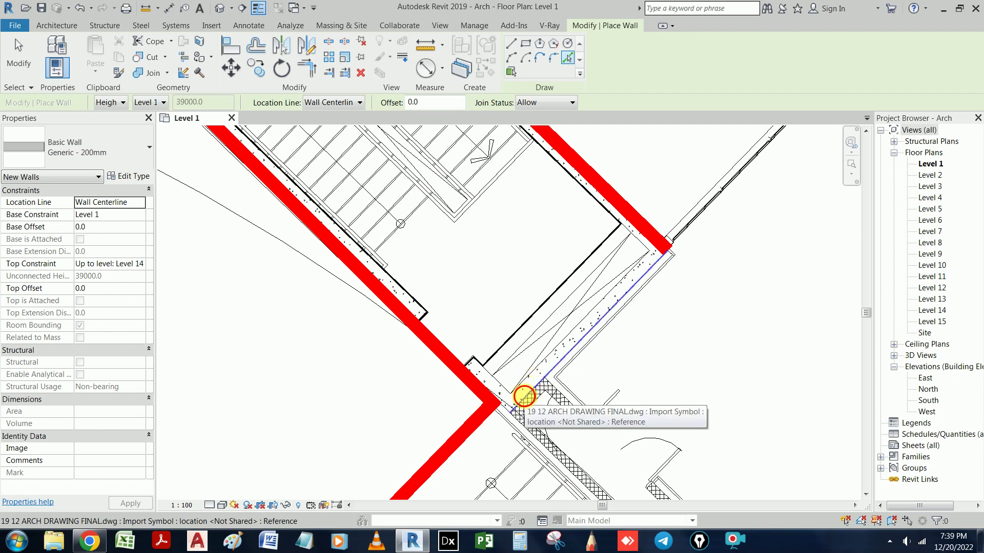
click(525, 399)
scroll(507, 398, down, 1)
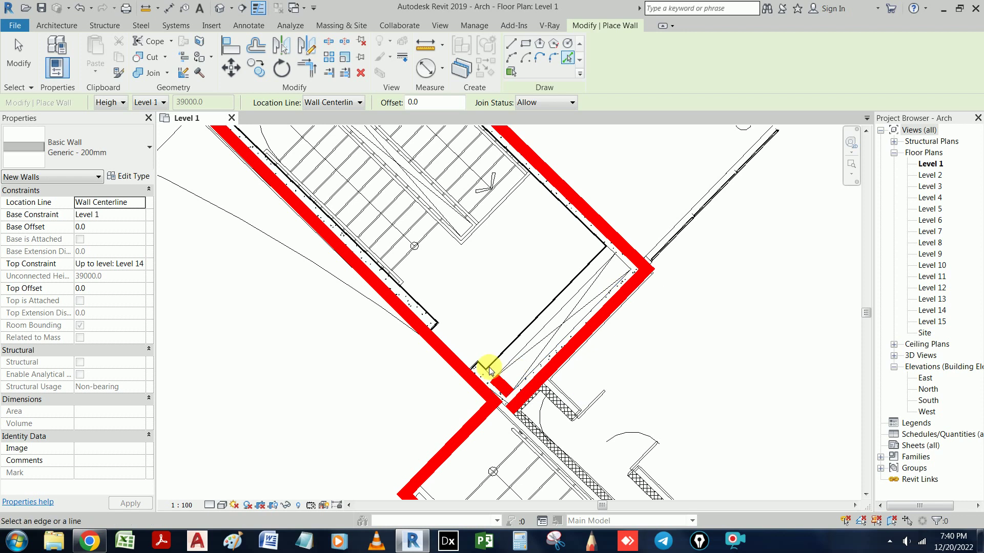
scroll(463, 331, down, 1)
key(Escape)
key(Escape)
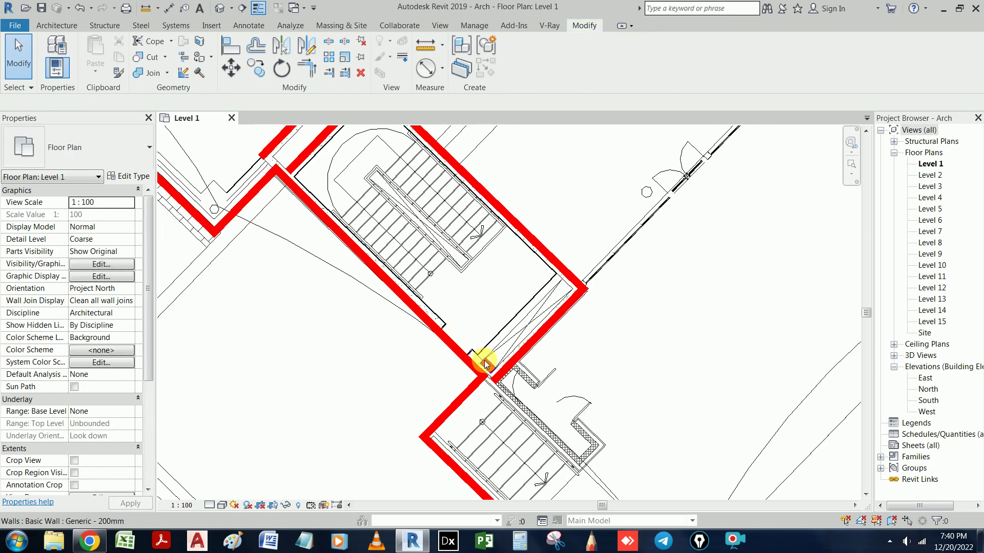
- Delete the short stray wall at the stair-room corner
click(484, 363)
right_click(512, 320)
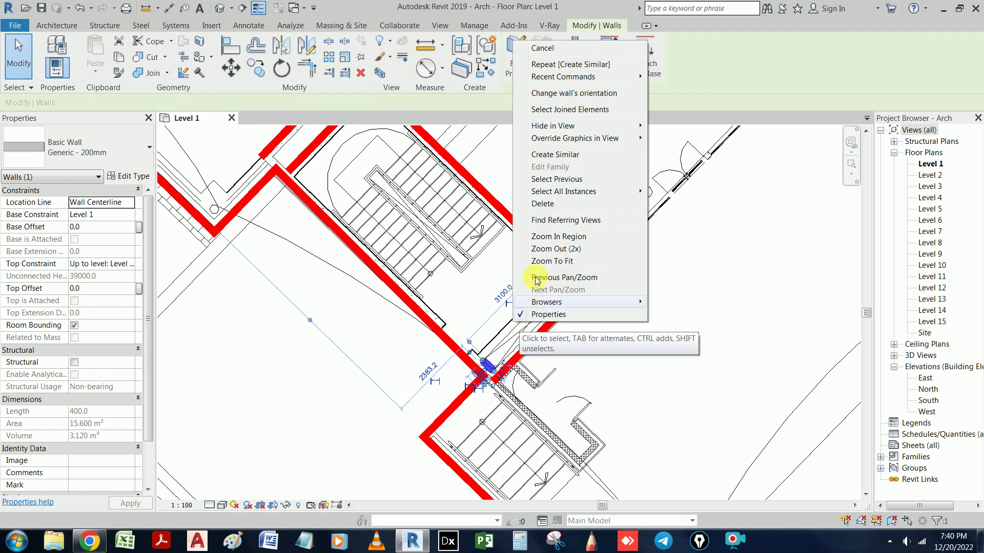
click(552, 204)
scroll(521, 314, up, 2)
scroll(468, 235, up, 2)
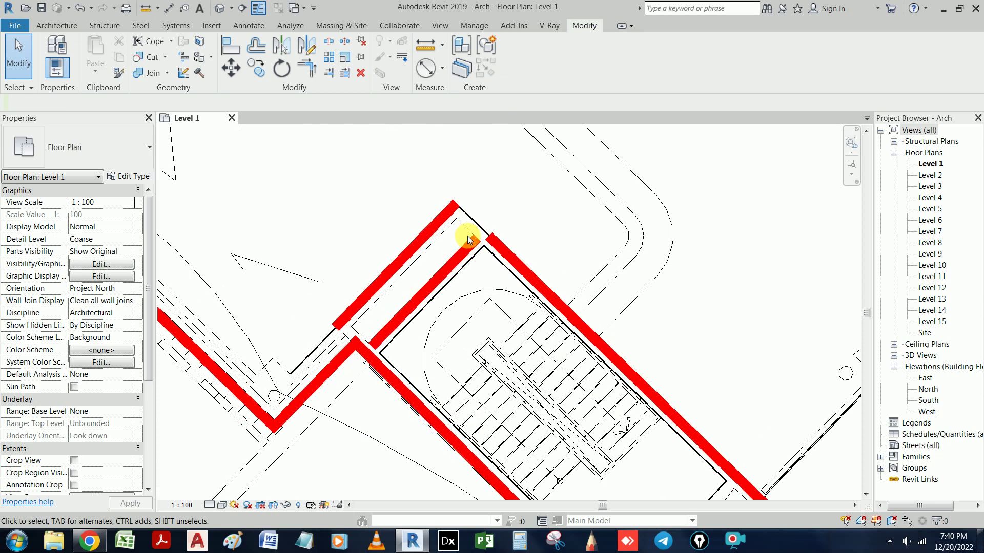
- Trim the upper-left enclosure wall and the inner diagonal wall into clean corners with TR
key(t)
key(r)
click(443, 219)
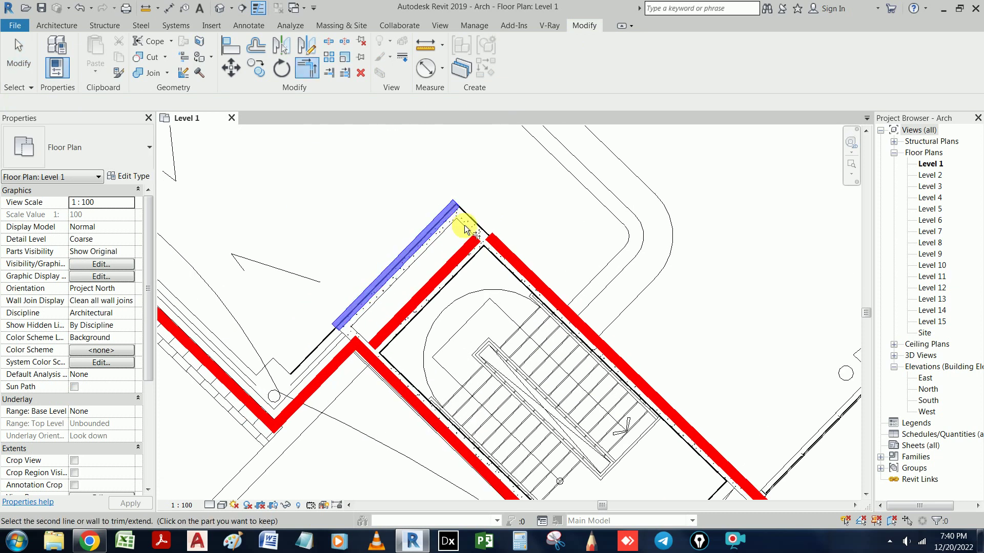
click(491, 234)
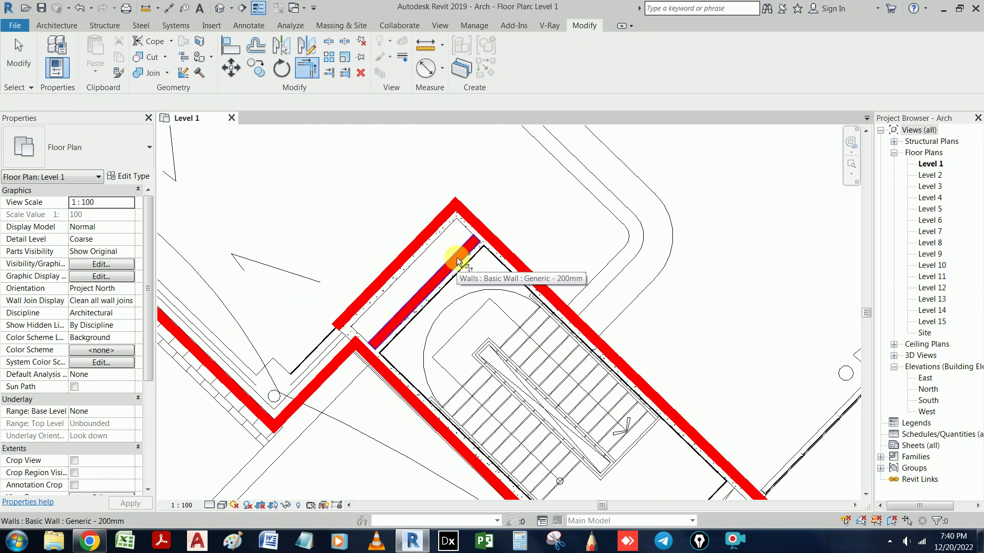
click(456, 258)
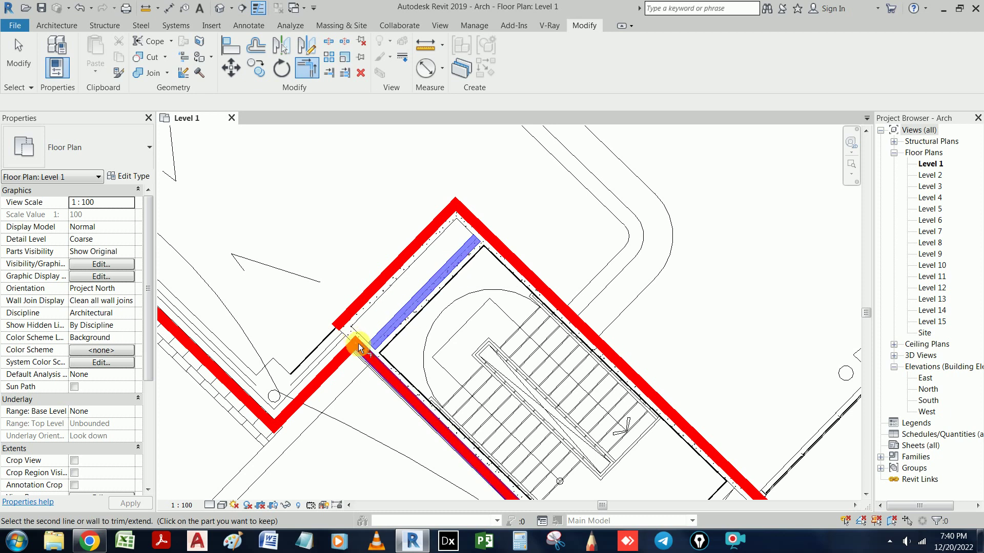
click(372, 360)
key(Escape)
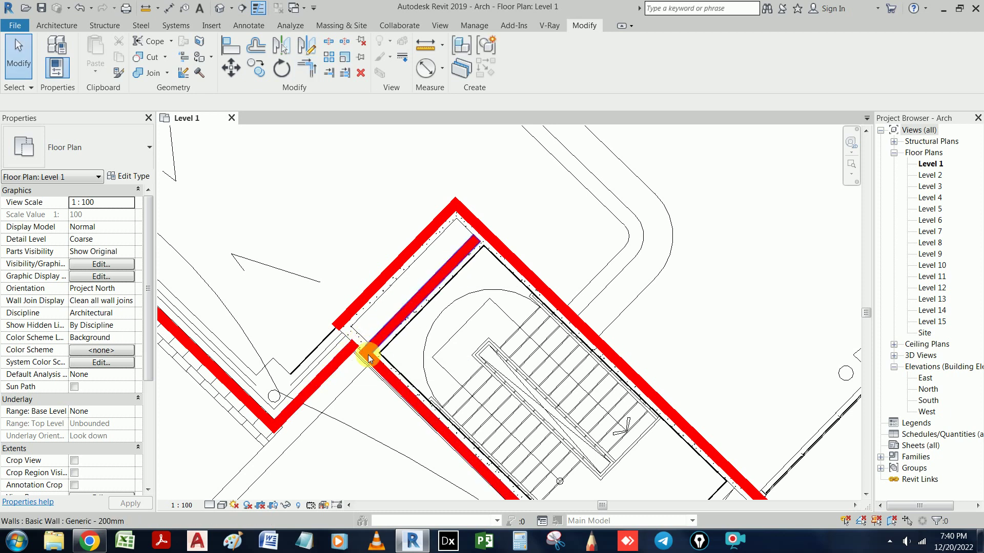
click(364, 355)
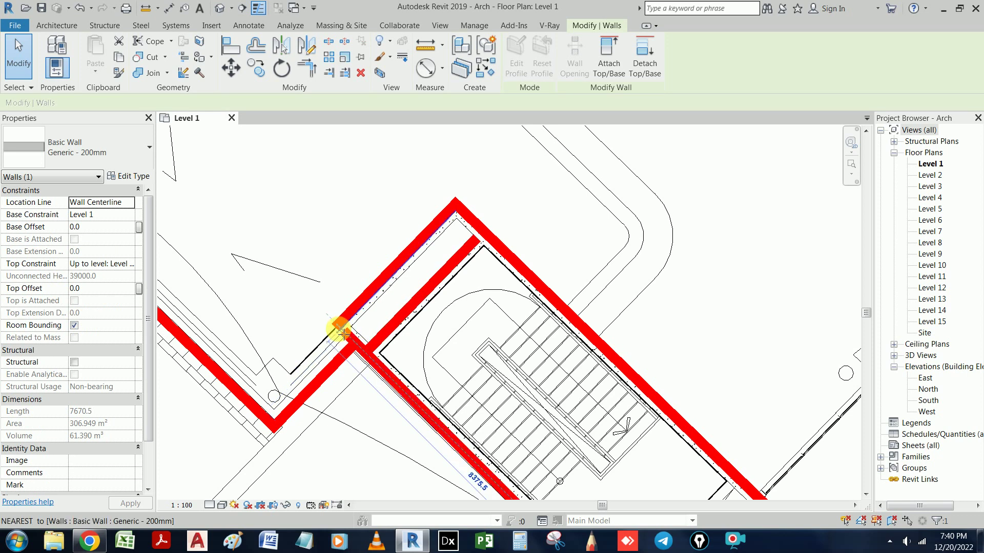
key(Escape)
- Join the upper-left and upper-right walls at the doorway below the stair room into a corner
scroll(461, 330, down, 2)
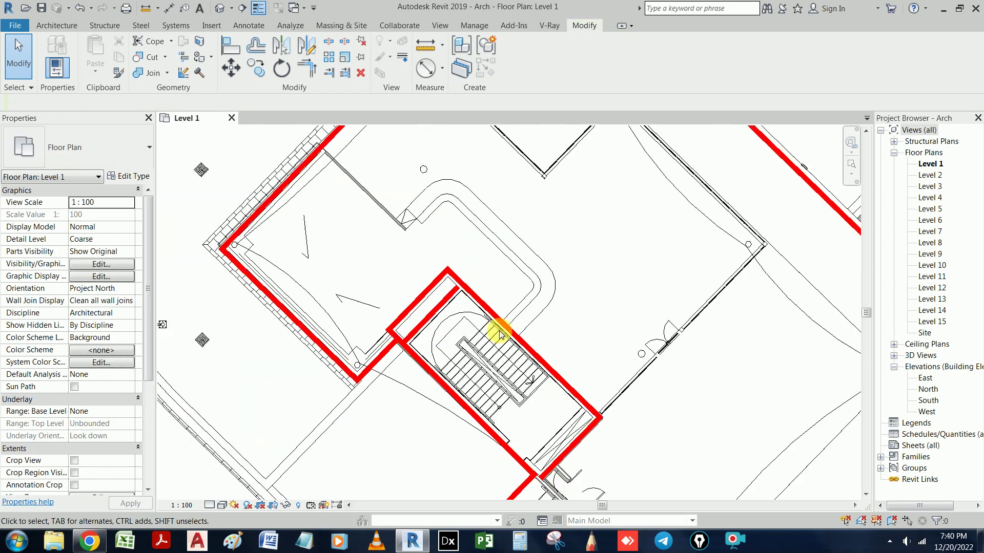
middle_drag(500, 333, 439, 268)
scroll(468, 402, up, 3)
scroll(465, 404, up, 2)
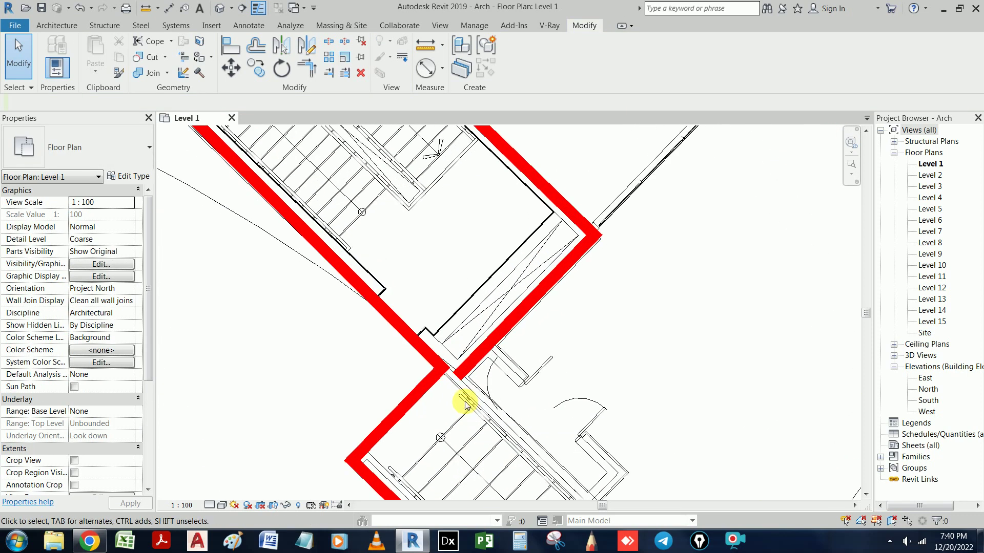
scroll(465, 404, up, 1)
key(t)
key(r)
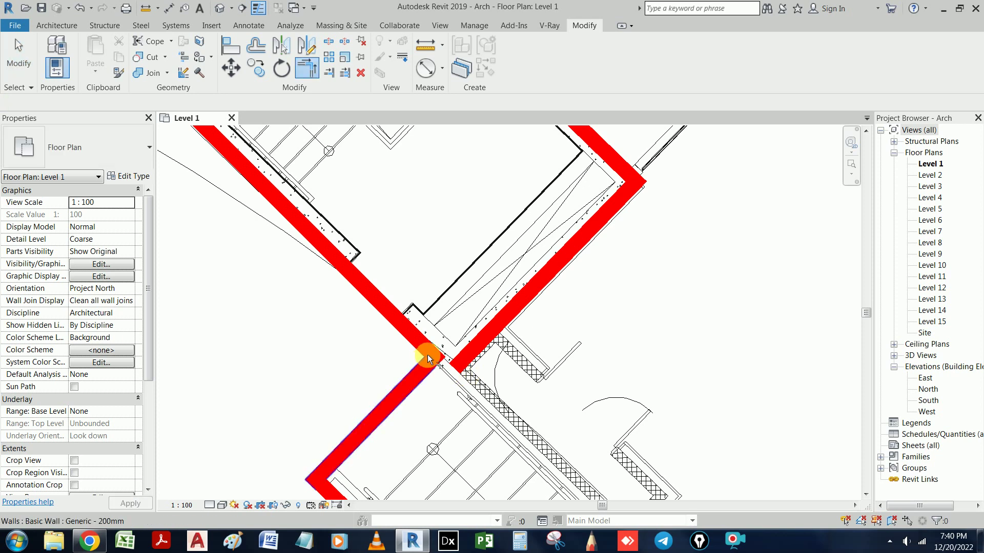
click(423, 345)
click(479, 354)
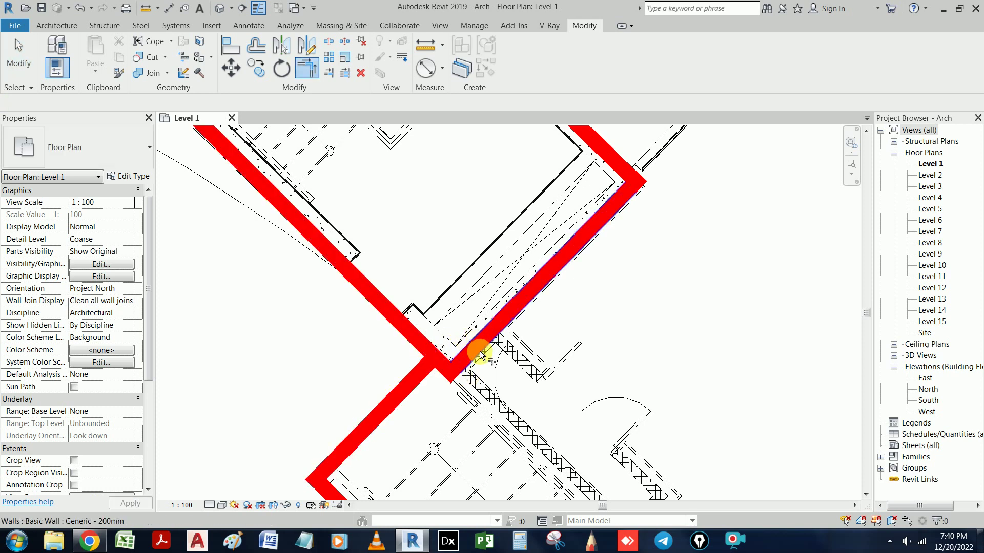
scroll(543, 410, down, 2)
scroll(566, 421, down, 2)
scroll(479, 336, up, 1)
scroll(577, 379, down, 1)
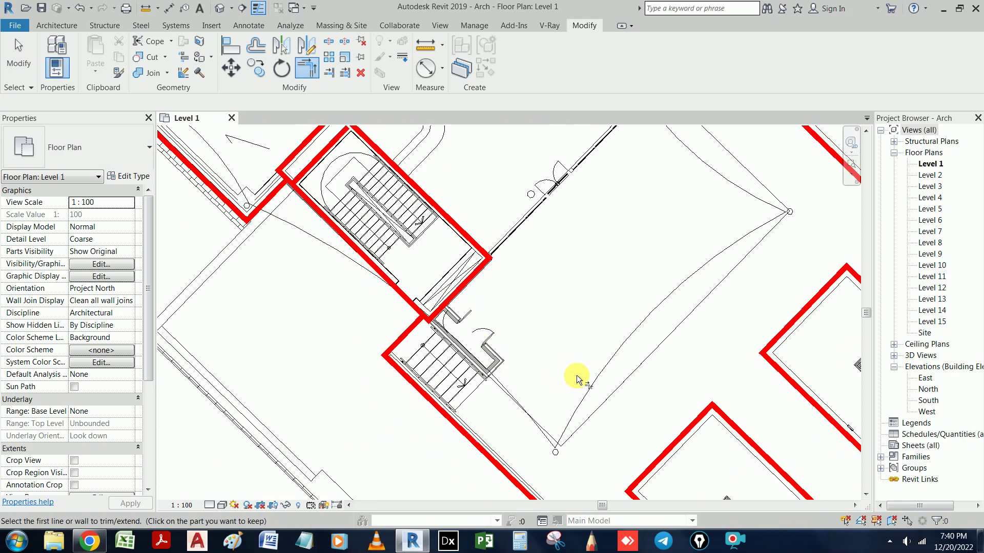
scroll(576, 379, down, 2)
scroll(554, 405, up, 2)
middle_drag(560, 373, 503, 440)
scroll(503, 440, down, 1)
key(Escape)
- Select the red wall on the left and bring up its shortcut options
scroll(487, 394, up, 2)
scroll(545, 384, up, 2)
scroll(550, 390, up, 1)
scroll(550, 391, up, 1)
scroll(549, 391, down, 2)
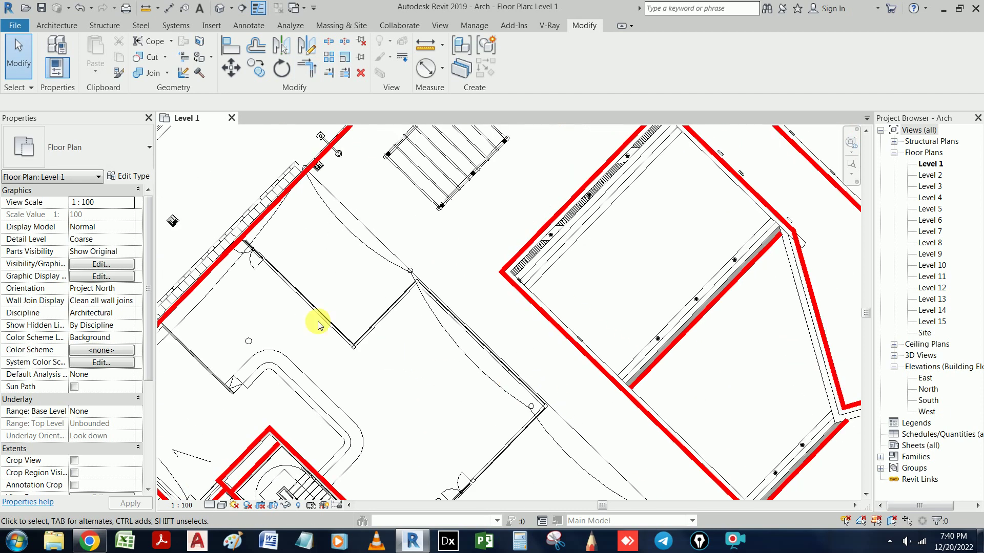
click(288, 202)
right_click(284, 195)
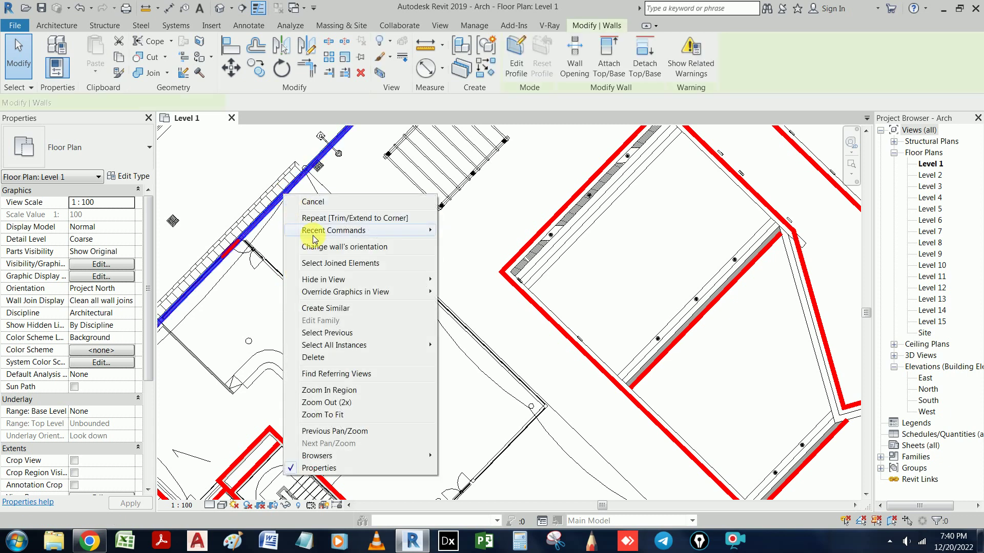
- Draw a matching 700 wall from the left red wall along the CAD line
click(329, 307)
scroll(270, 249, up, 1)
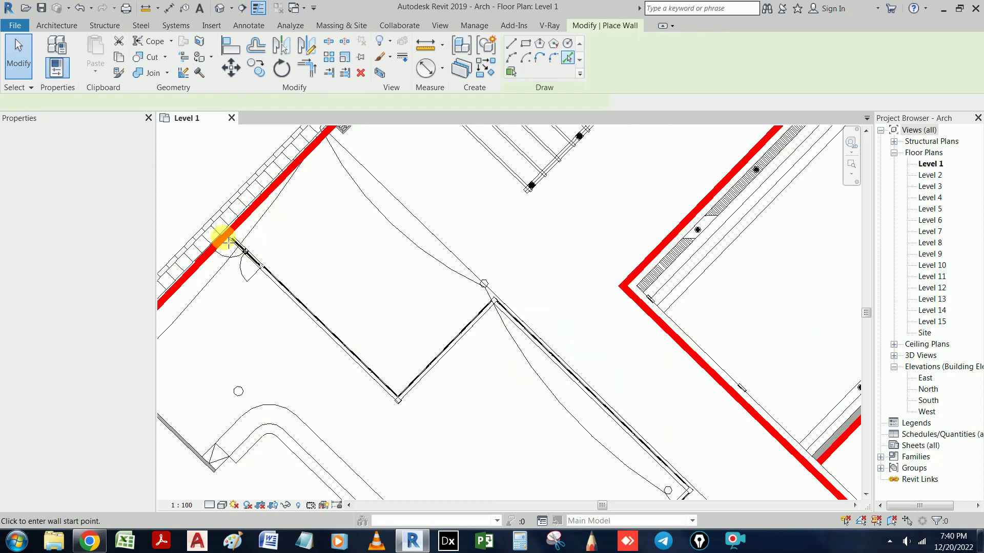
scroll(233, 238, up, 1)
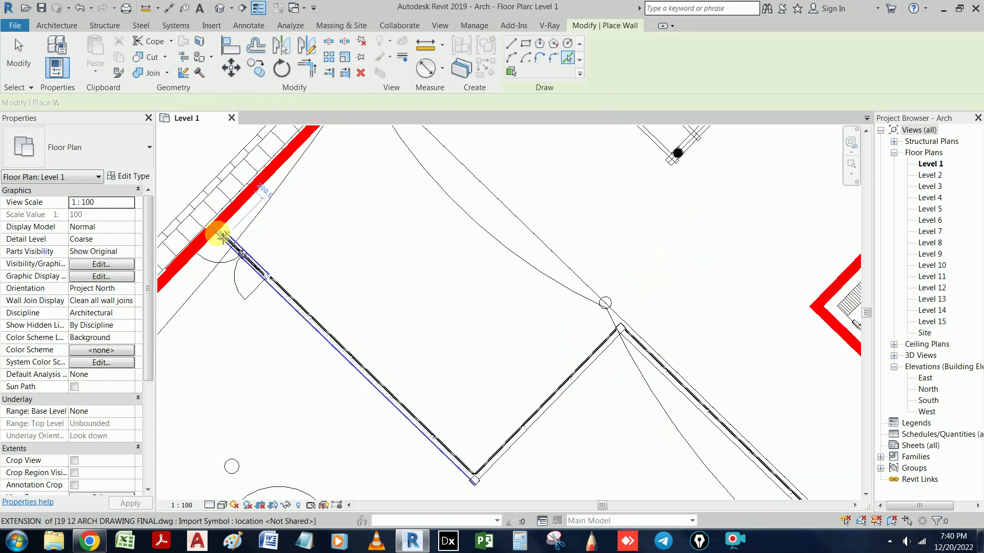
click(219, 230)
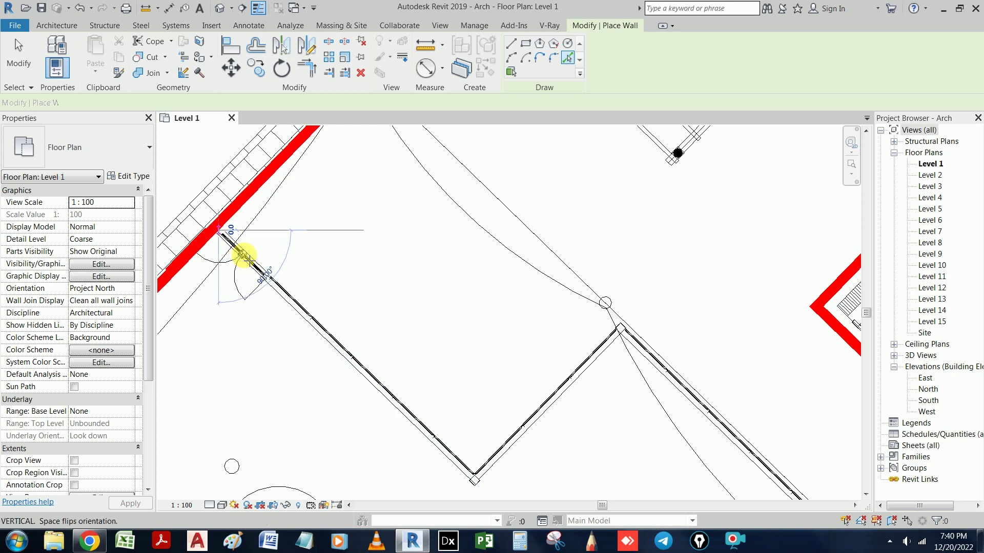
click(243, 255)
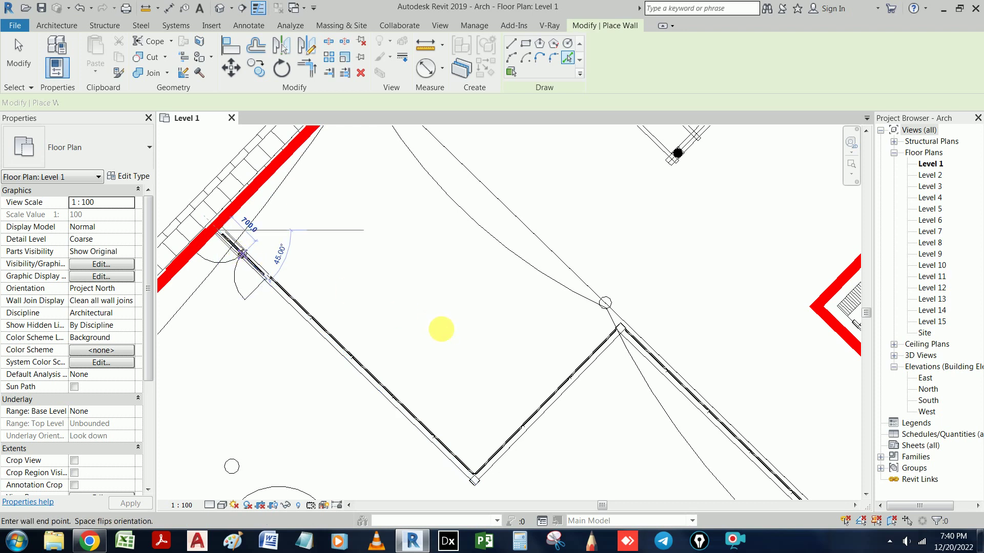
key(Escape)
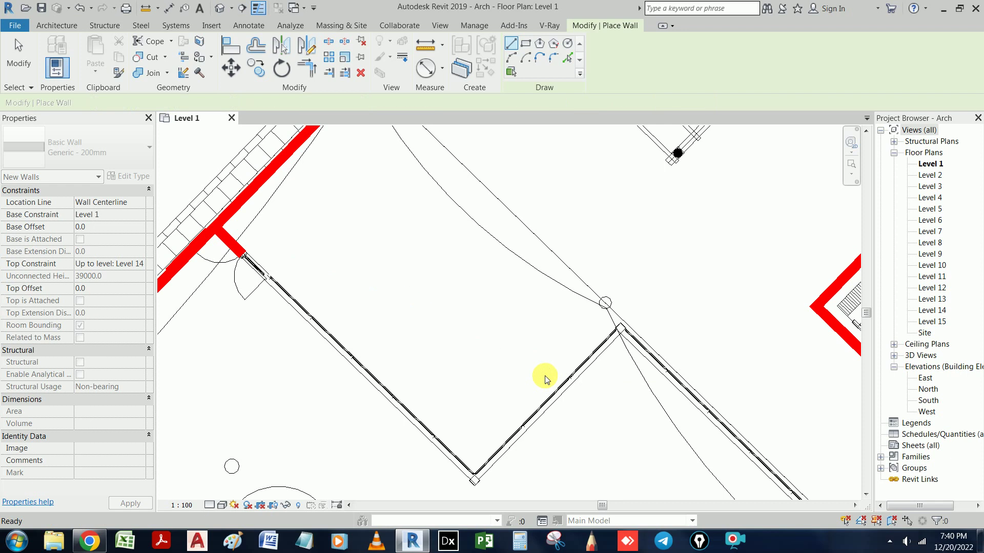
- Trace the lower CAD lines with a 1300 wall and an adjacent 700 wall
click(590, 365)
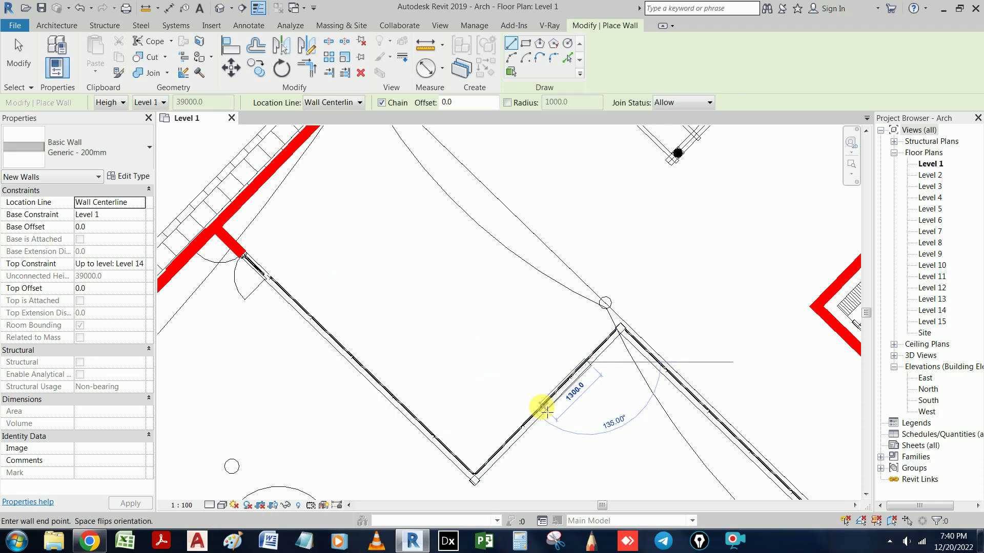
click(544, 410)
key(Escape)
click(666, 368)
click(701, 403)
key(Escape)
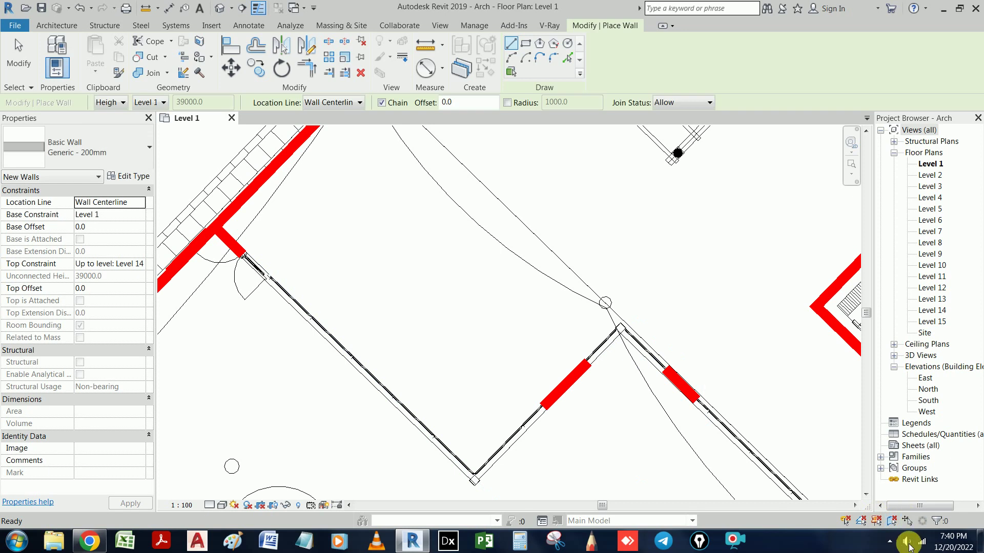
- Move to another part of the plan and start a wall at a CAD line endpoint
click(907, 541)
click(773, 430)
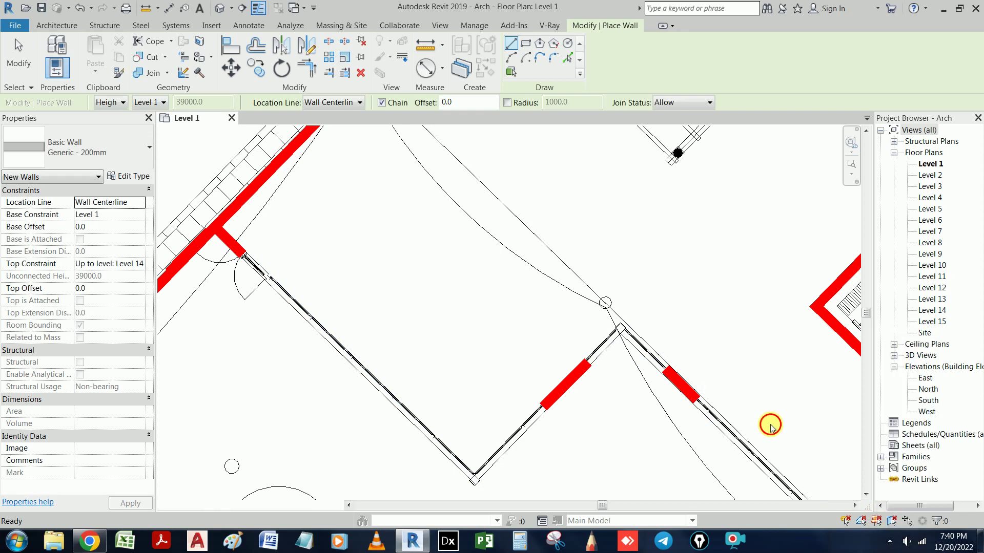
scroll(774, 429, down, 2)
mouse_move(721, 411)
middle_down()
mouse_move(509, 340)
mouse_move(538, 432)
mouse_move(567, 314)
mouse_move(558, 368)
middle_up()
scroll(556, 349, up, 2)
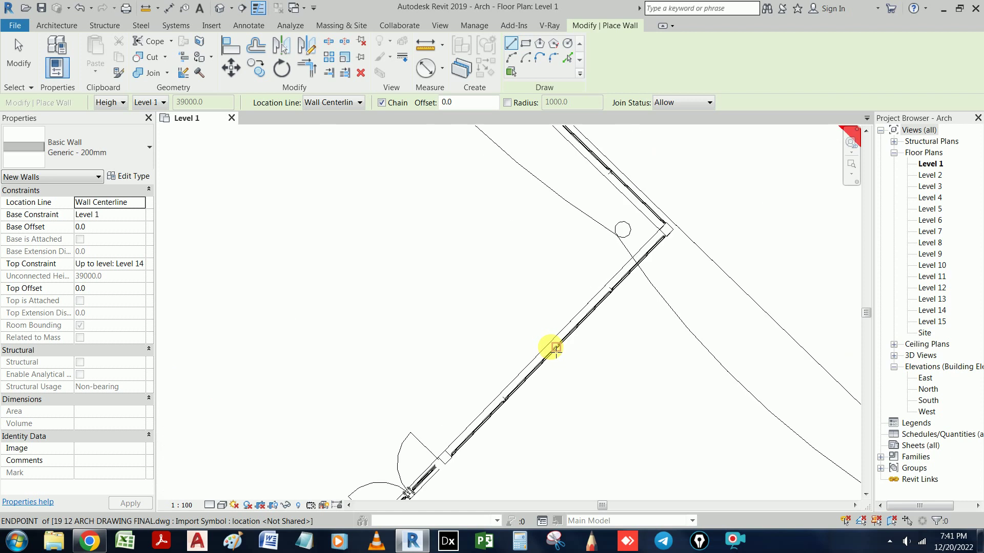
click(555, 352)
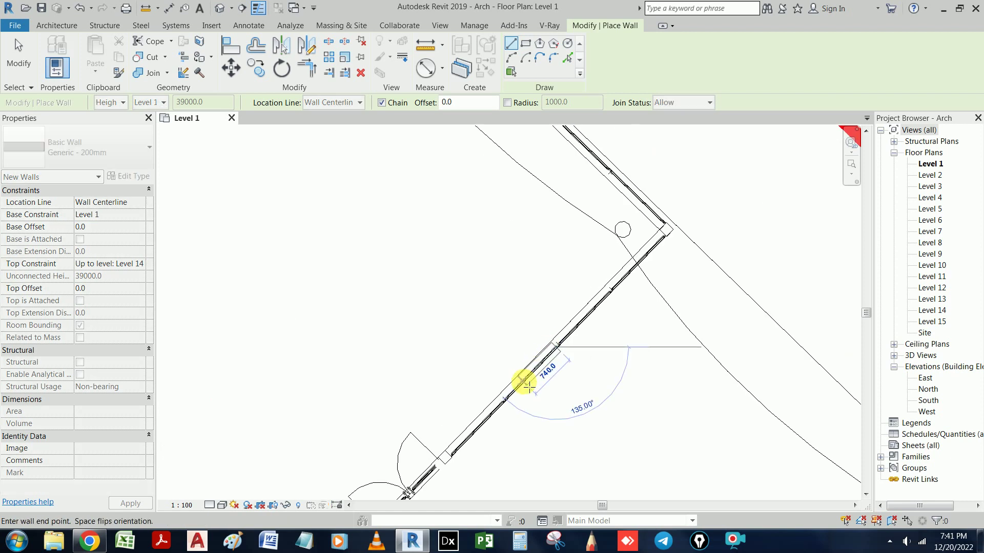
scroll(535, 382, down, 2)
scroll(535, 383, down, 2)
scroll(615, 316, down, 3)
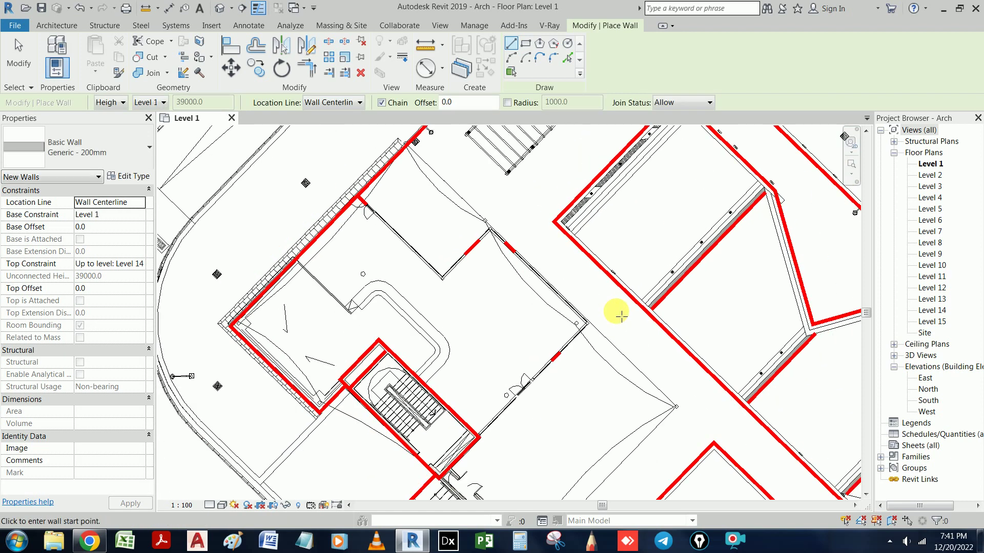
mouse_move(589, 387)
middle_down()
mouse_move(584, 405)
mouse_move(505, 451)
mouse_move(467, 263)
mouse_move(435, 378)
mouse_move(275, 317)
mouse_move(450, 308)
middle_up()
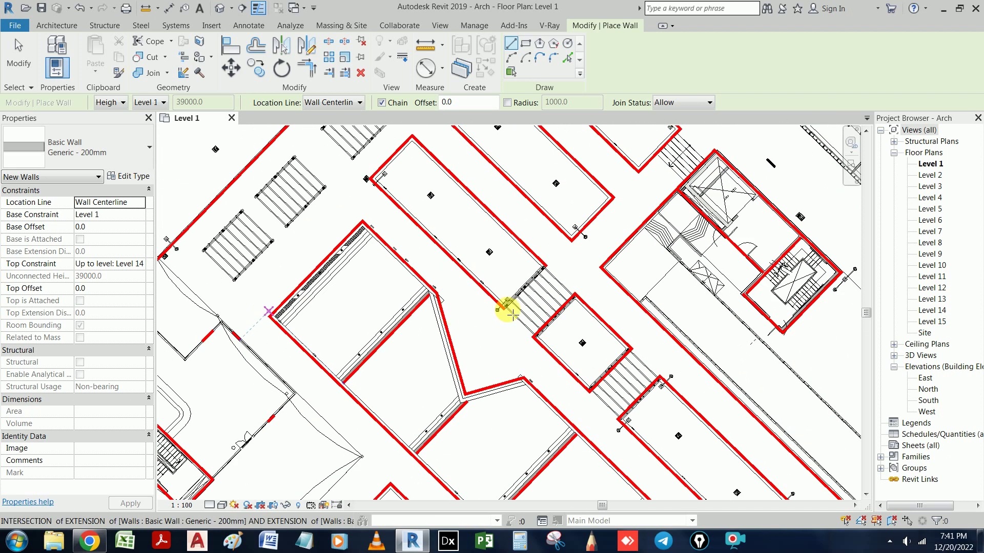
scroll(685, 301, down, 1)
scroll(681, 302, up, 1)
scroll(646, 308, up, 3)
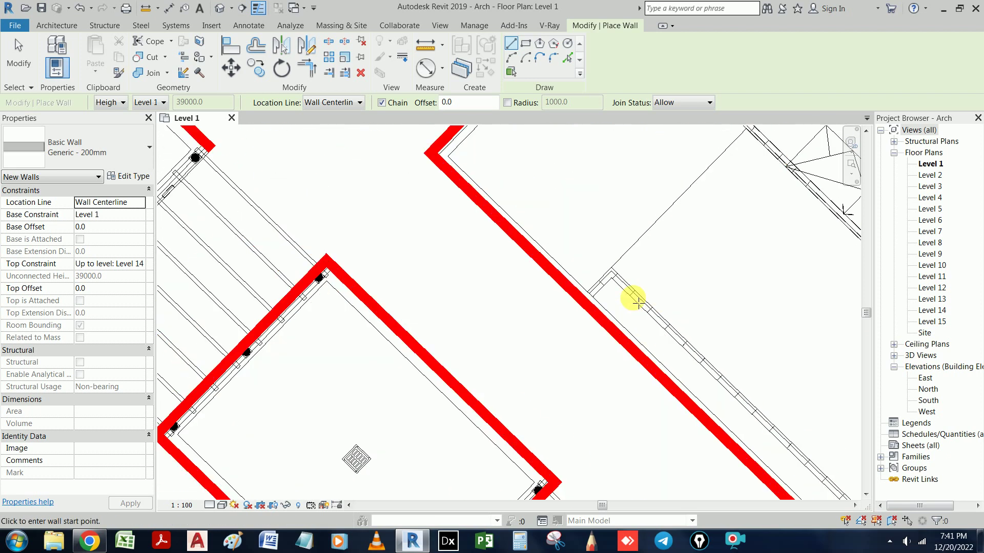
scroll(594, 294, up, 3)
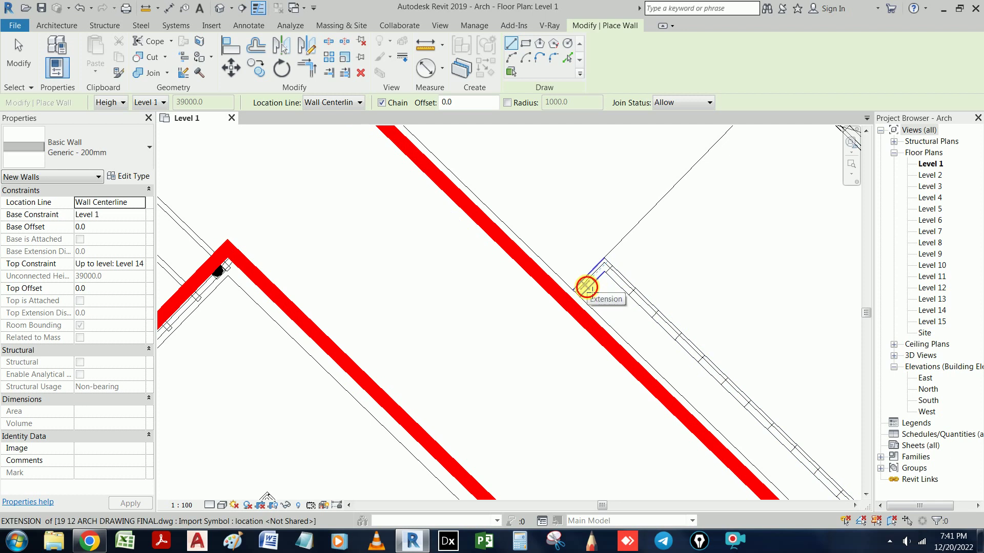
- Draw a short wall to the corner and another wall further along the CAD line
click(585, 287)
click(604, 265)
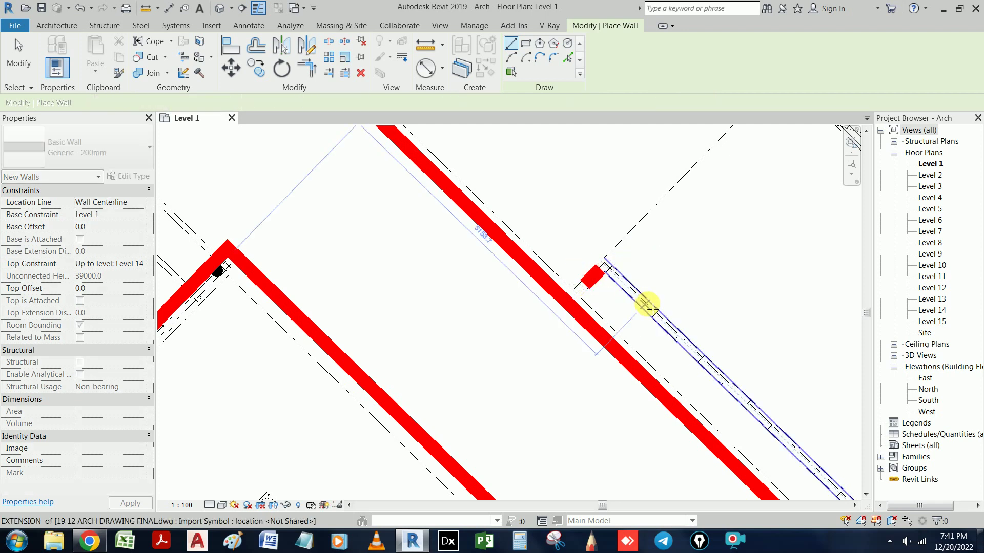
click(646, 305)
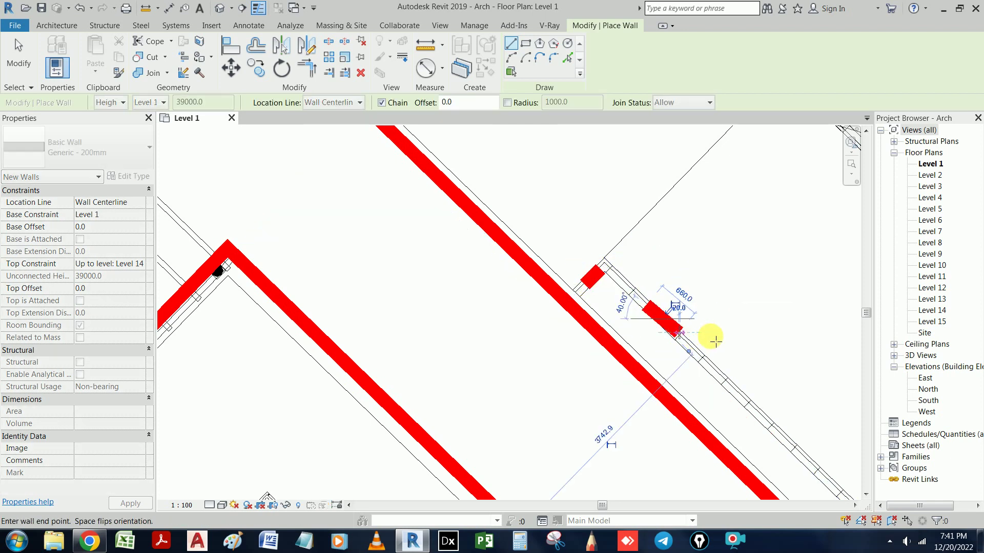
click(716, 341)
scroll(716, 341, down, 1)
scroll(716, 340, down, 1)
key(Escape)
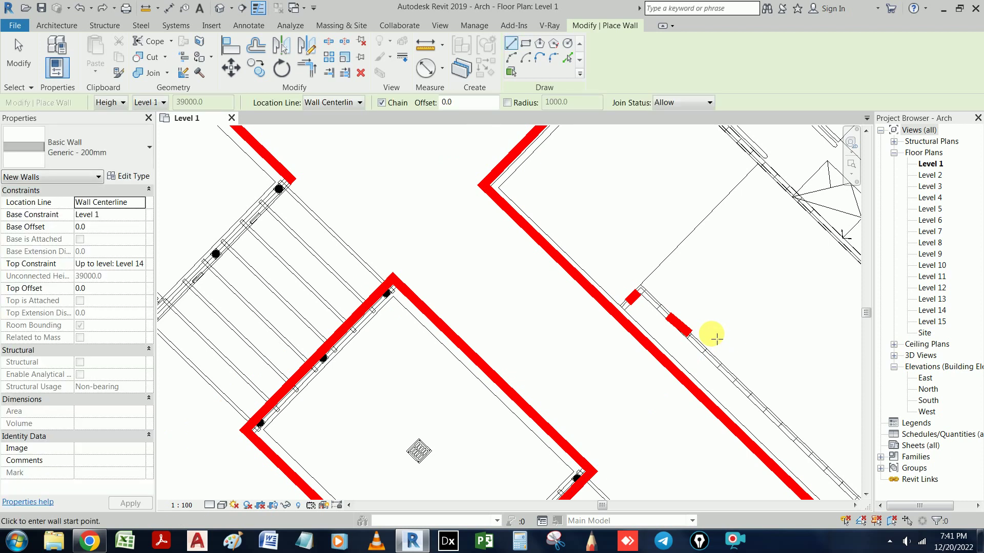
- Start another wall along the CAD line and pan to the untraced area left of the stairs
scroll(696, 336, up, 2)
click(656, 318)
scroll(687, 341, down, 1)
scroll(725, 340, down, 1)
mouse_move(725, 340)
middle_down()
mouse_move(617, 325)
mouse_move(503, 291)
middle_up()
scroll(502, 291, down, 1)
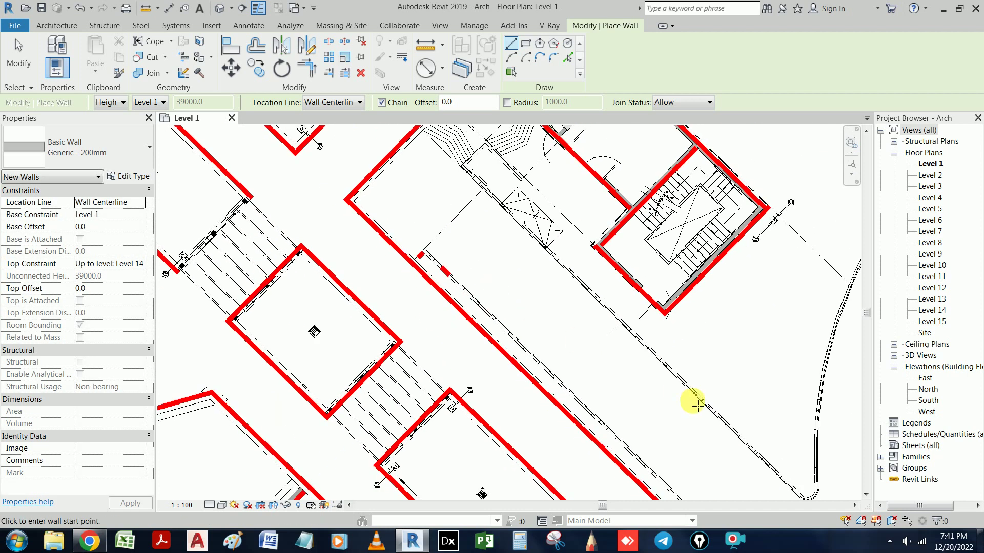
scroll(527, 268, down, 1)
scroll(595, 351, down, 1)
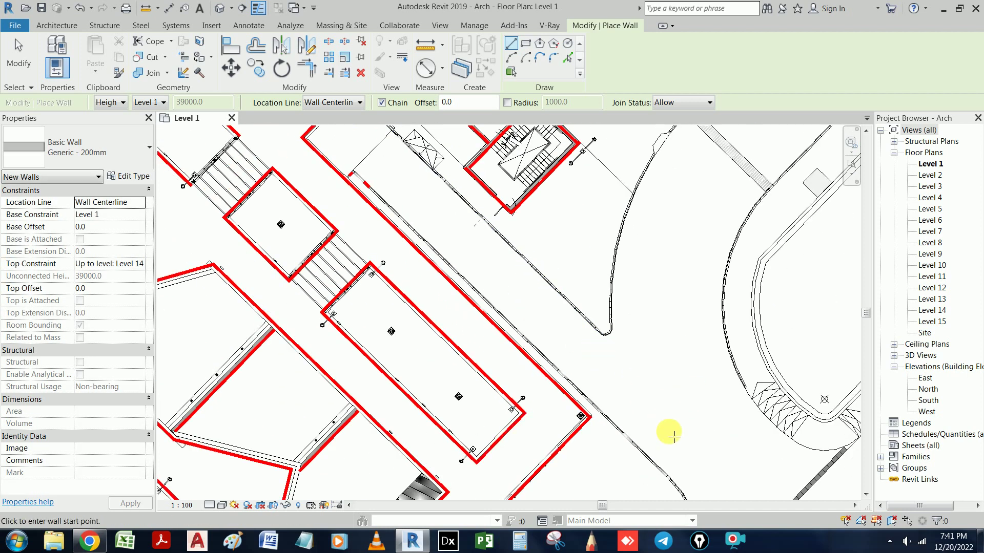
middle_drag(669, 433, 608, 280)
scroll(617, 287, down, 2)
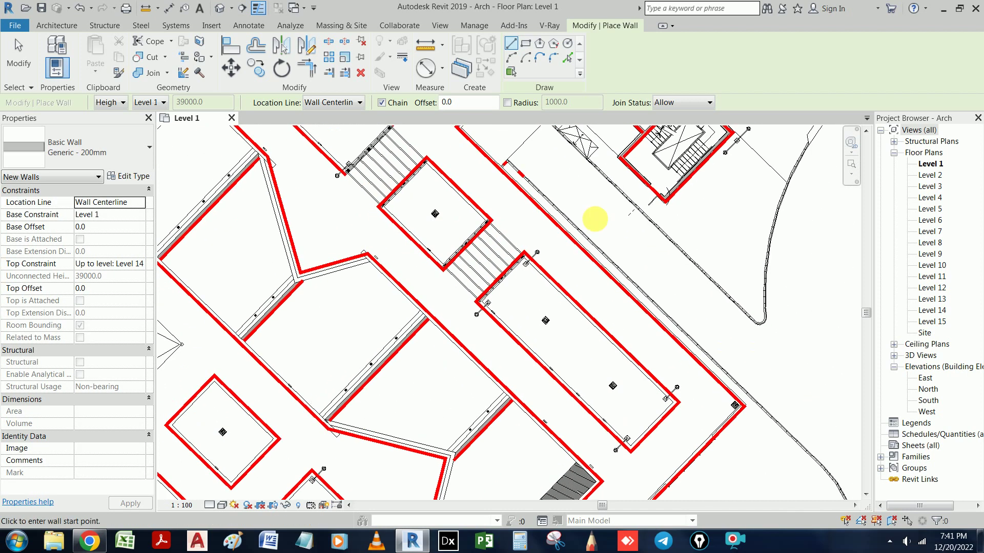
scroll(512, 171, up, 1)
scroll(511, 171, up, 1)
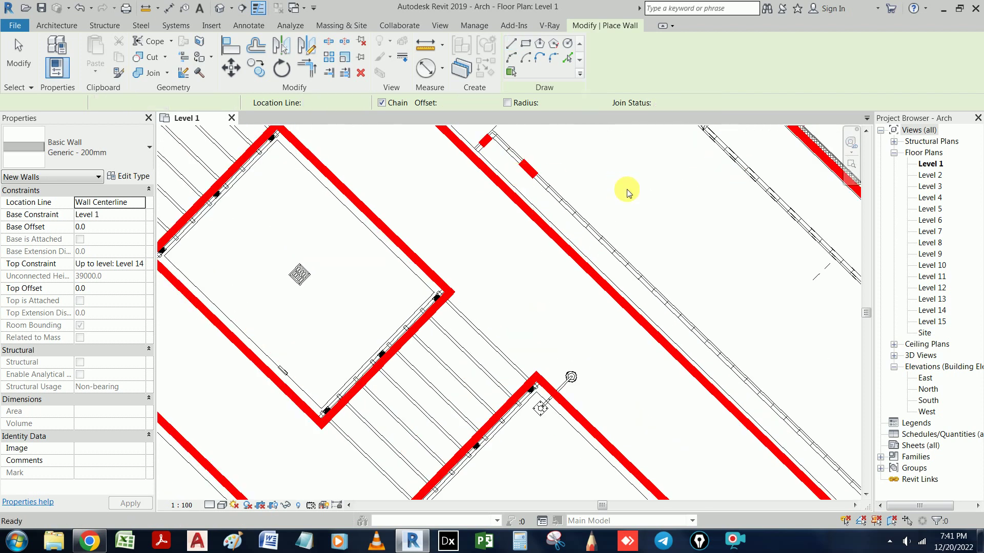
scroll(628, 191, up, 2)
scroll(540, 266, down, 2)
scroll(540, 266, down, 1)
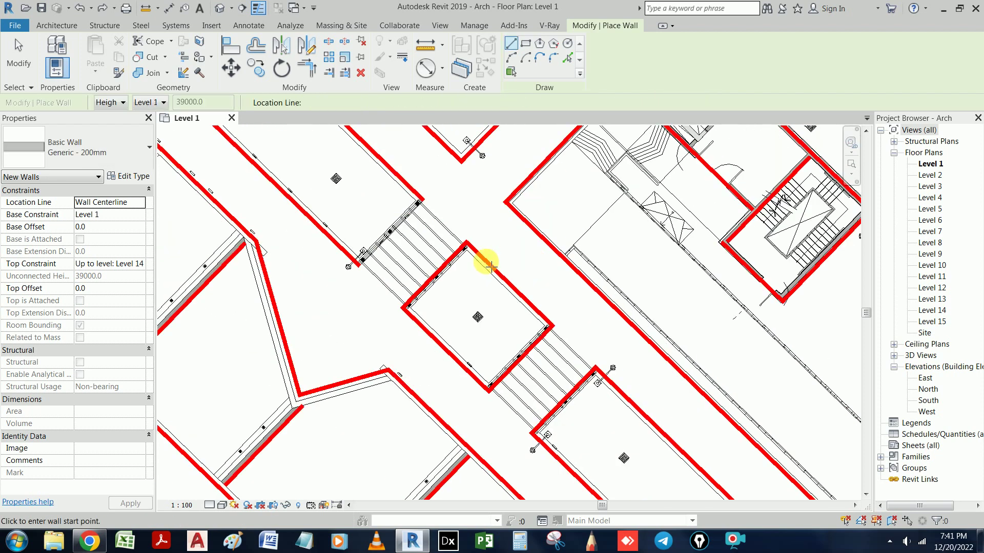
scroll(483, 260, down, 1)
middle_drag(410, 292, 647, 259)
scroll(587, 252, up, 1)
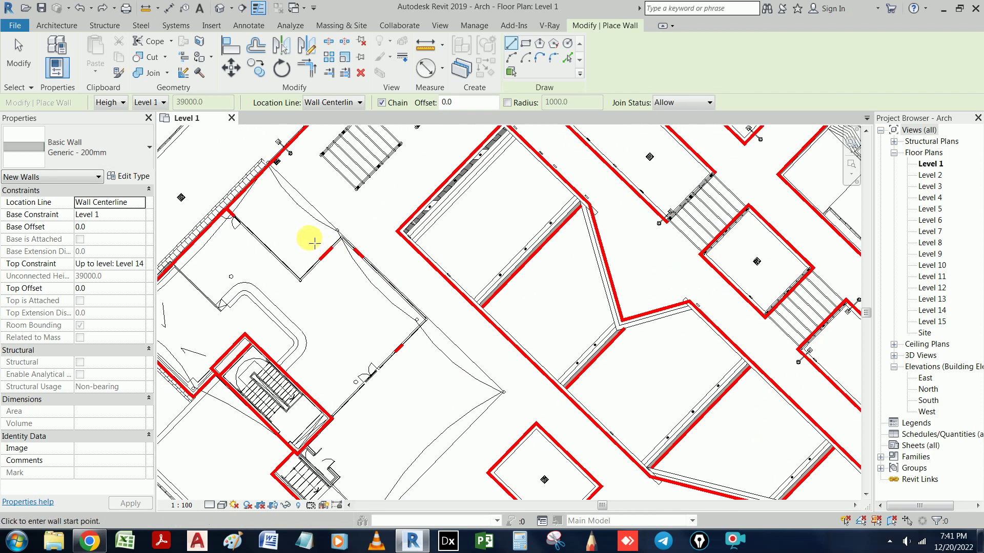
scroll(314, 237, up, 1)
- Stop drawing walls and pick the first wall for a TR corner join
key(Escape)
key(t)
key(r)
click(219, 209)
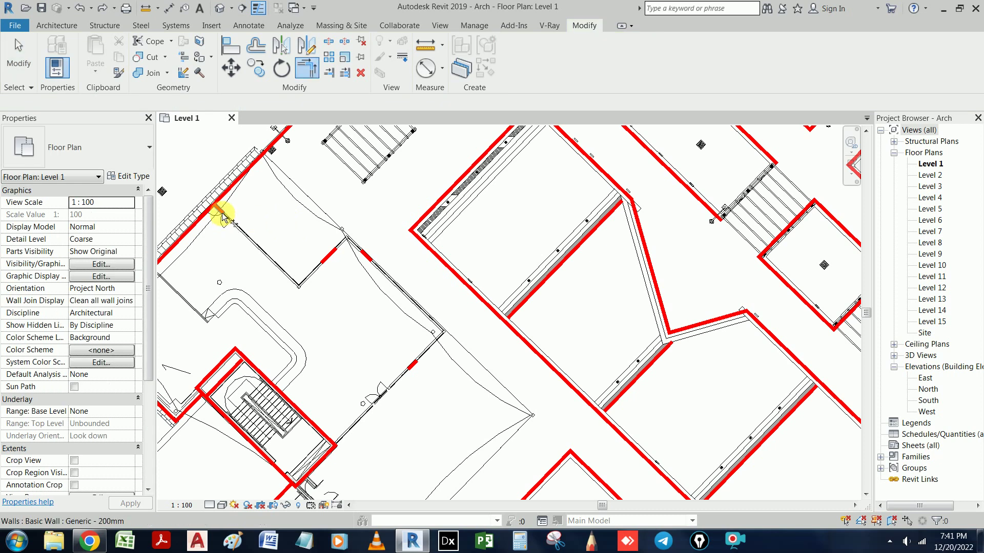
- Close the corner and stretch the lower wall to 9700 so it meets the stair enclosure
click(370, 261)
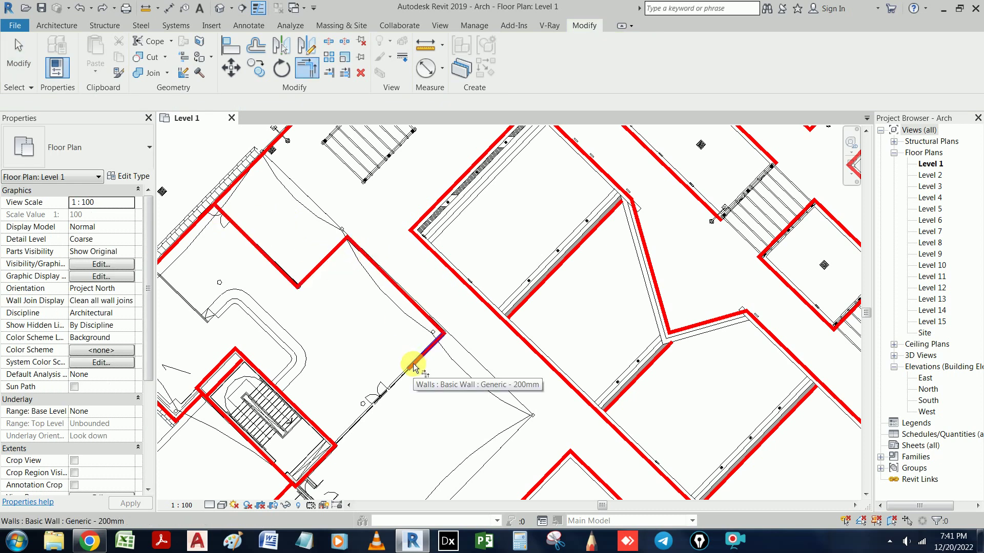
click(413, 369)
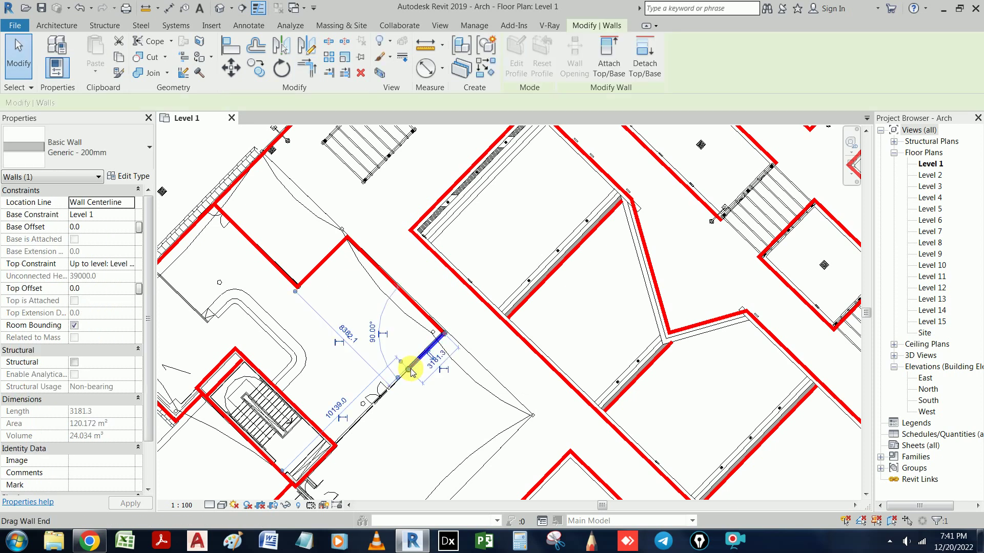
drag(351, 437, 344, 447)
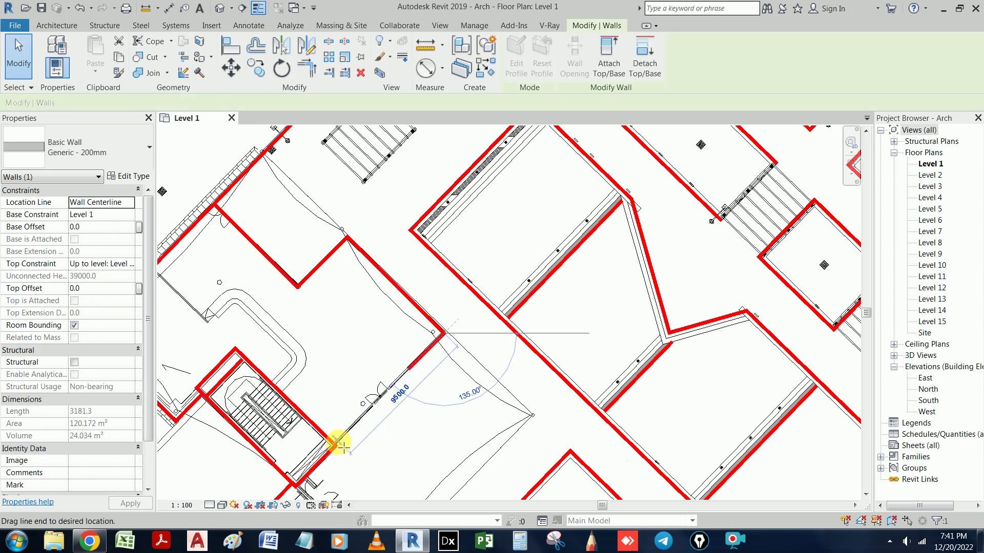
drag(350, 381, 351, 376)
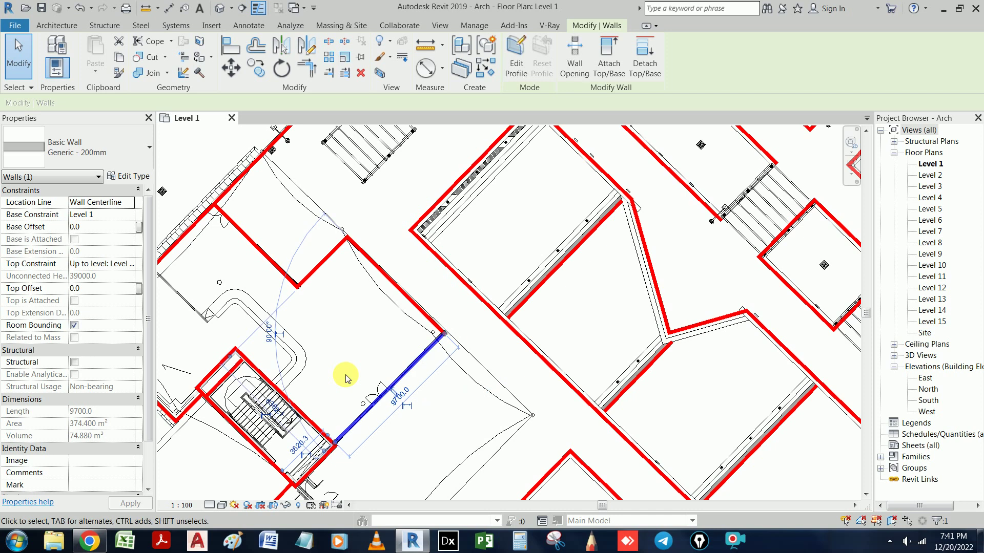
click(351, 374)
- Pan to the stair area and select the wall along the stair flight
scroll(358, 373, down, 2)
mouse_move(466, 256)
middle_down()
mouse_move(304, 348)
mouse_move(341, 257)
mouse_move(433, 308)
mouse_move(419, 247)
middle_up()
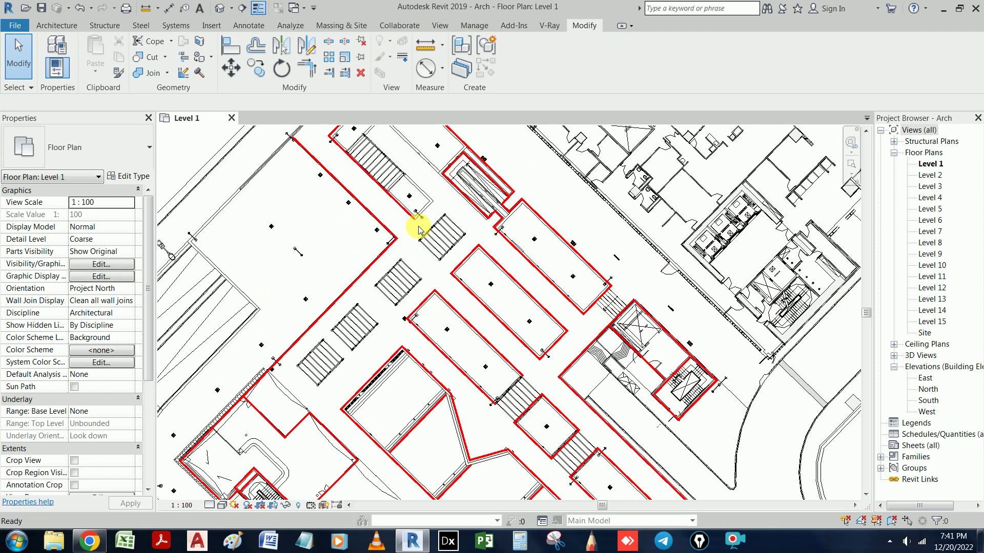
scroll(422, 196, up, 1)
middle_drag(424, 198, 437, 286)
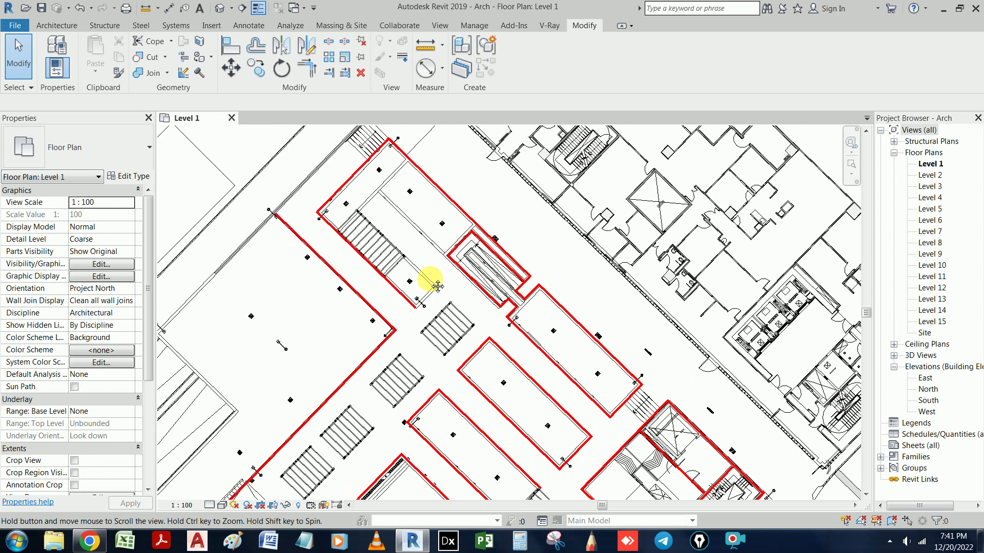
scroll(434, 283, up, 1)
scroll(431, 280, up, 1)
scroll(431, 280, up, 1)
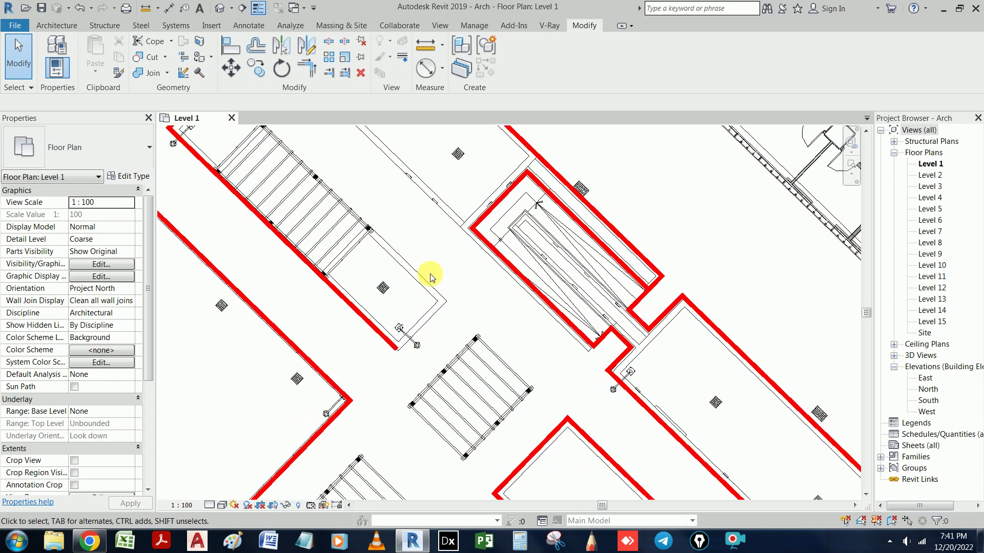
click(372, 326)
- Use Create Similar to draw a 12200 Generic 200mm wall along the stair edge
right_click(370, 325)
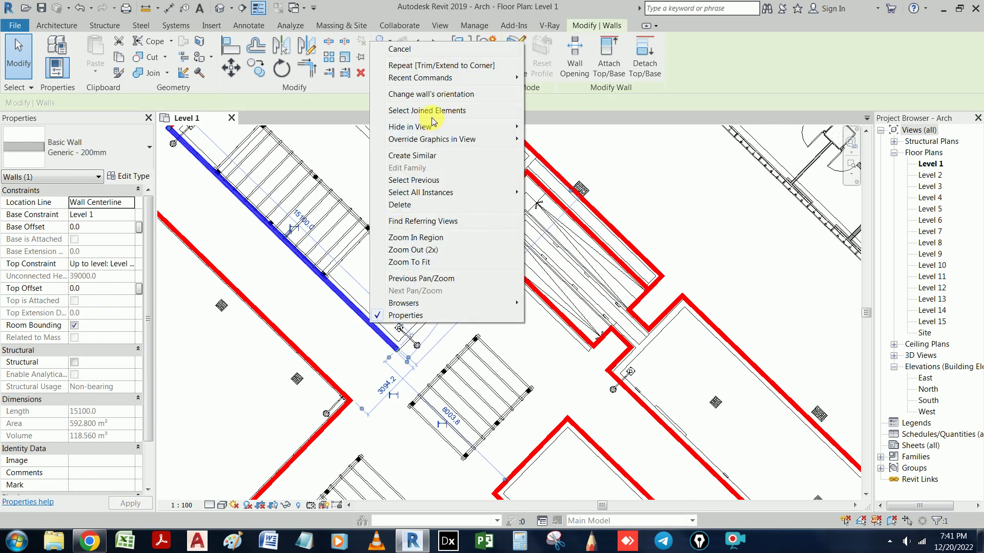
click(437, 155)
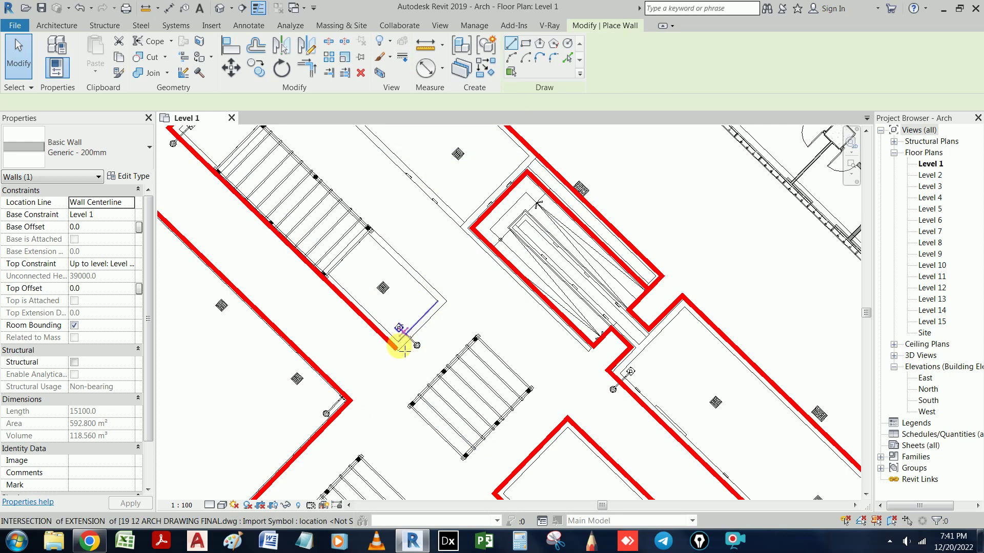
scroll(392, 346, up, 2)
click(394, 359)
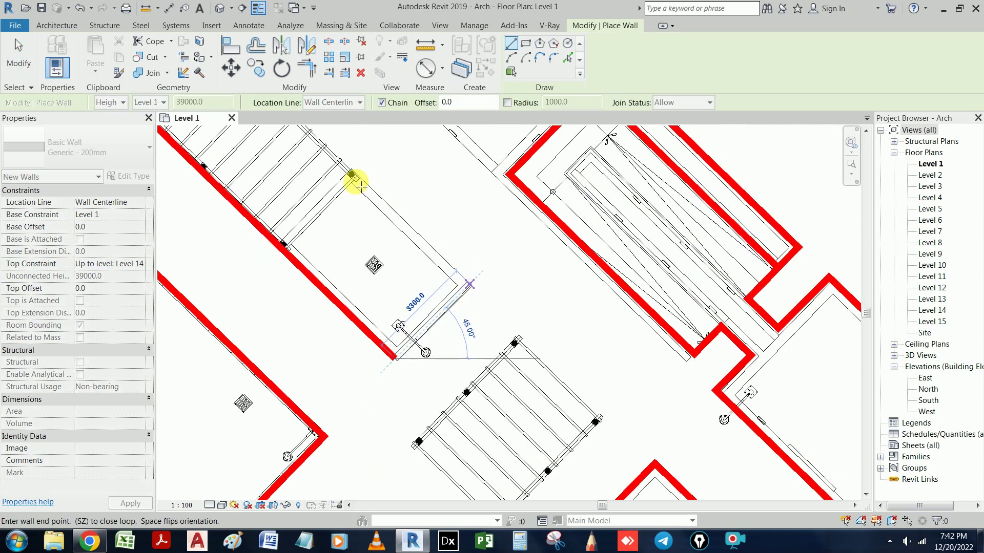
middle_drag(352, 176, 428, 373)
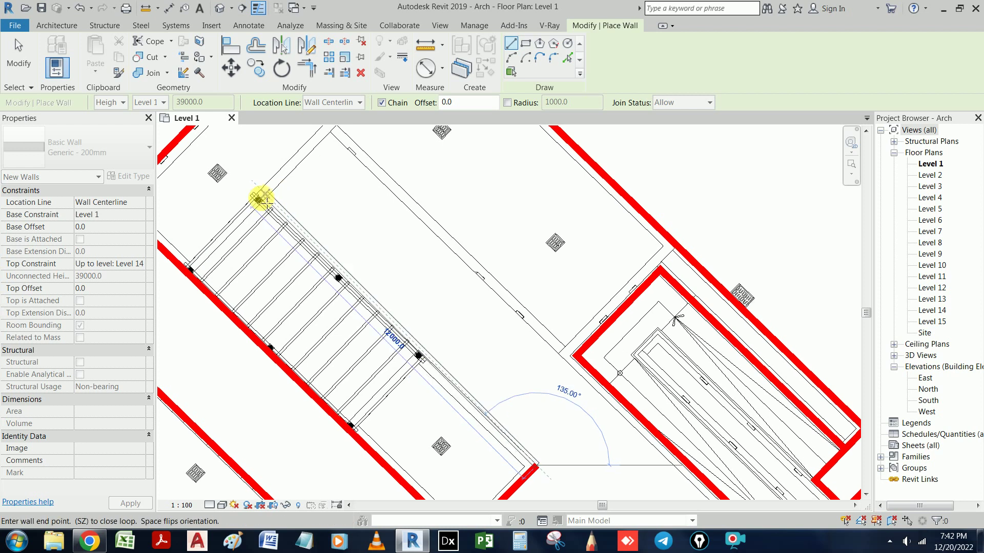
scroll(259, 200, up, 1)
scroll(258, 199, up, 1)
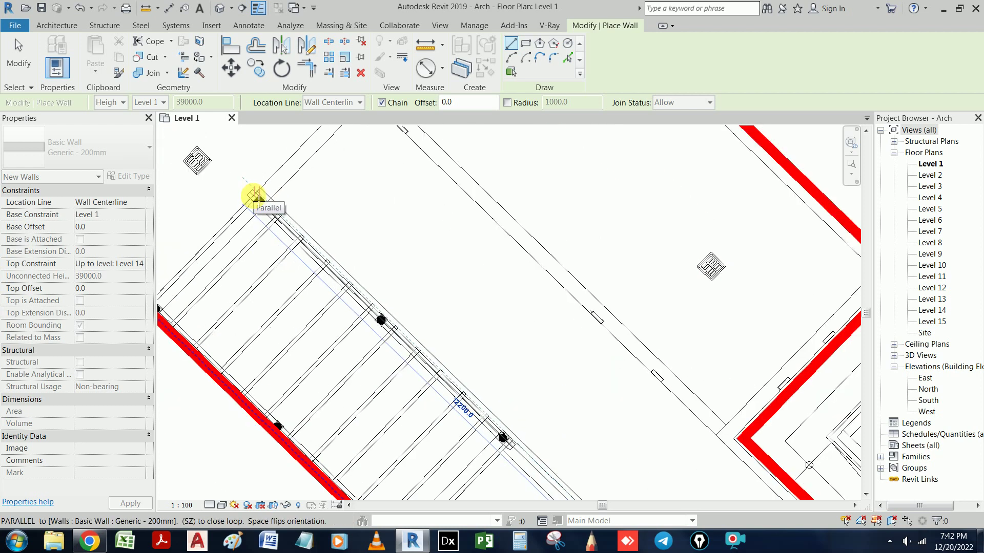
click(334, 153)
- Continue the chain to the far red wall and add a 10000 wall along the corridor line
scroll(328, 151, down, 2)
middle_drag(325, 154, 320, 248)
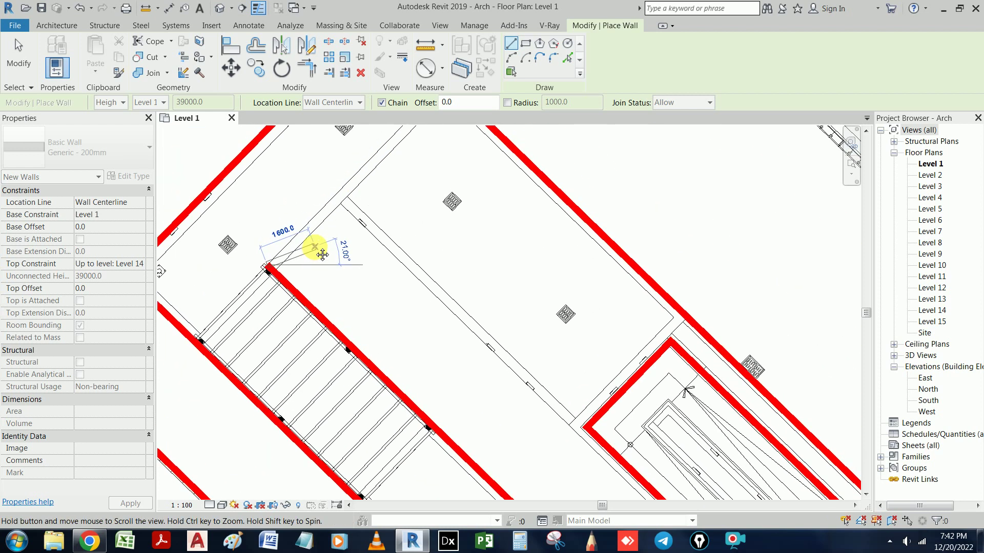
middle_drag(392, 126, 336, 237)
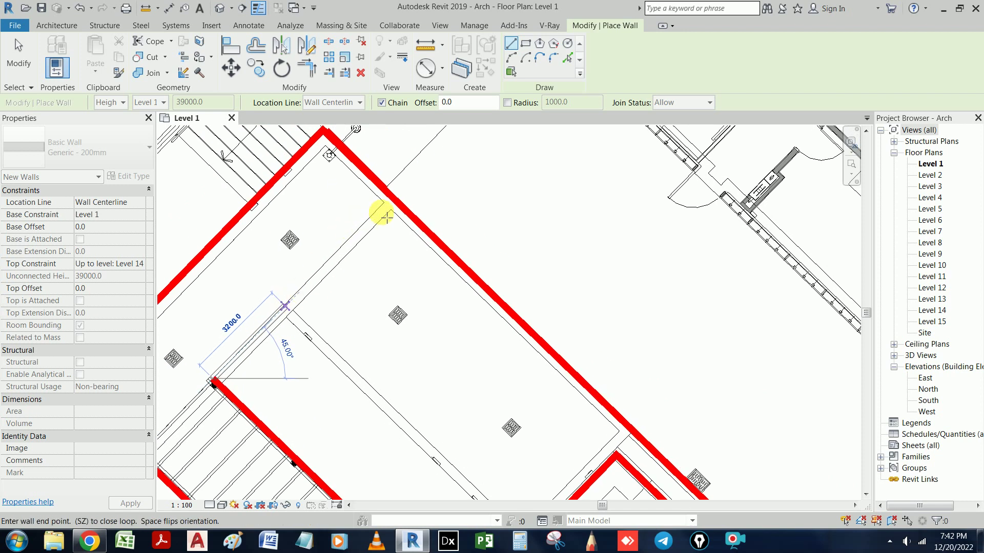
middle_drag(392, 208, 396, 204)
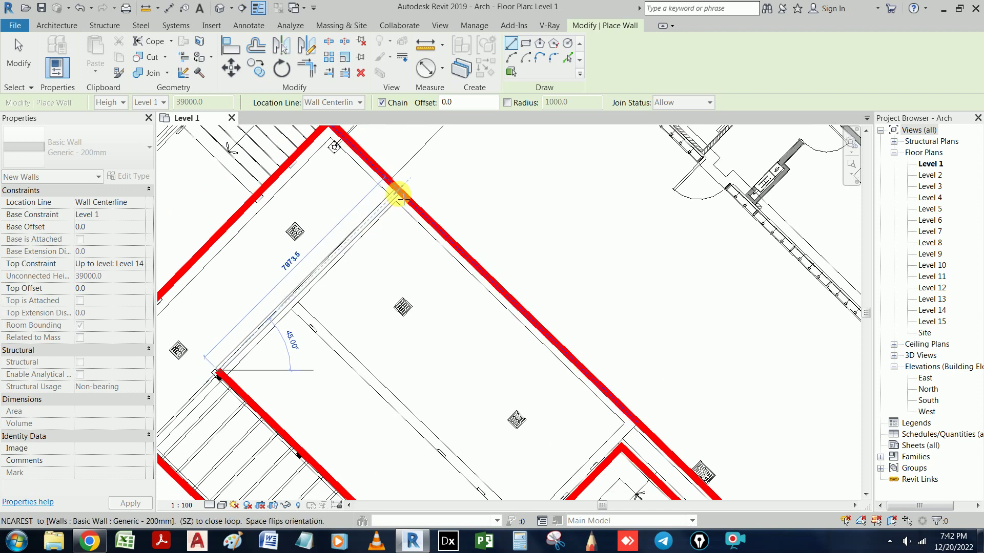
click(397, 196)
middle_drag(441, 313, 415, 212)
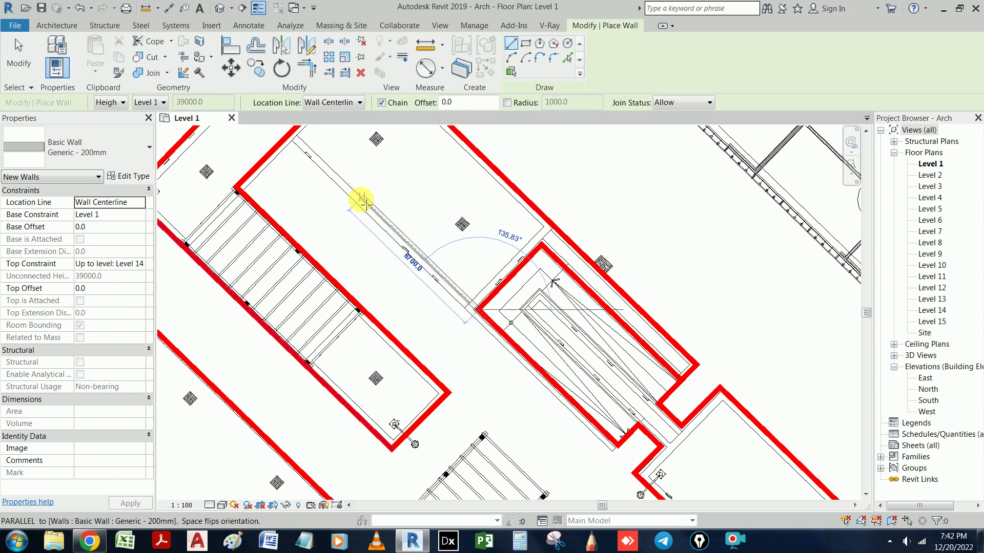
middle_drag(354, 174, 356, 239)
middle_drag(311, 205, 307, 196)
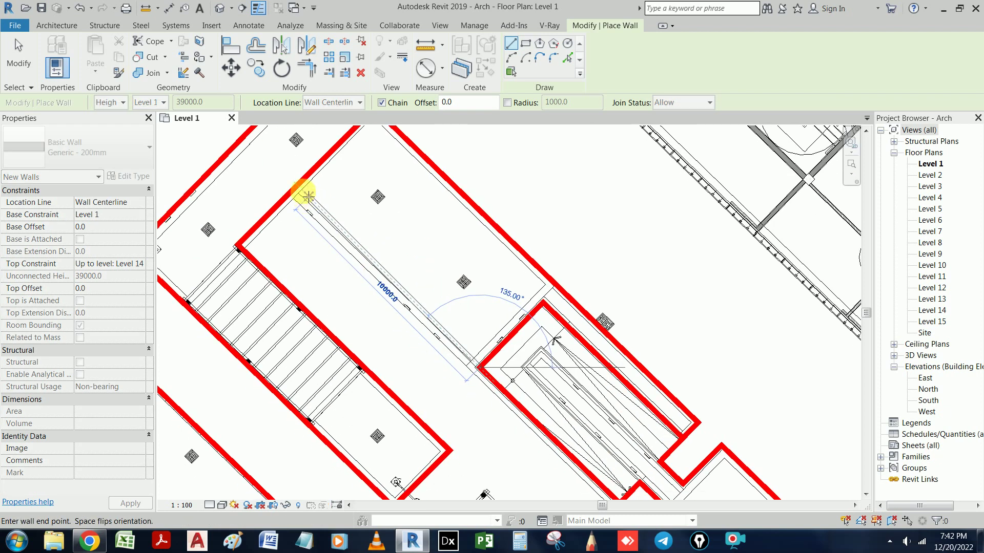
click(303, 190)
- Cancel the unfinished wall at the stair enclosure corner and stop drawing walls
scroll(424, 176, down, 2)
scroll(435, 205, down, 1)
scroll(464, 258, up, 3)
scroll(476, 270, up, 2)
click(485, 296)
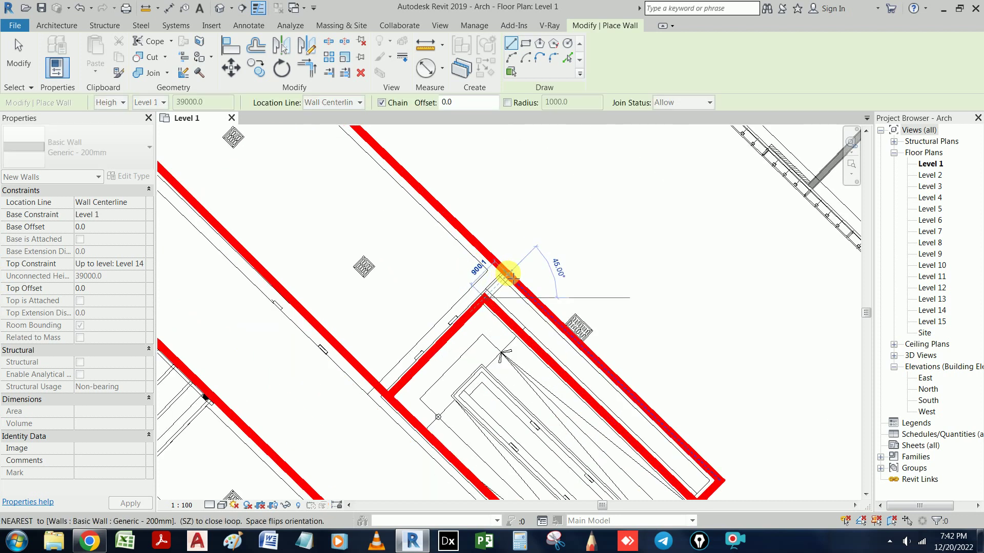
key(Escape)
scroll(500, 272, down, 1)
scroll(526, 263, down, 2)
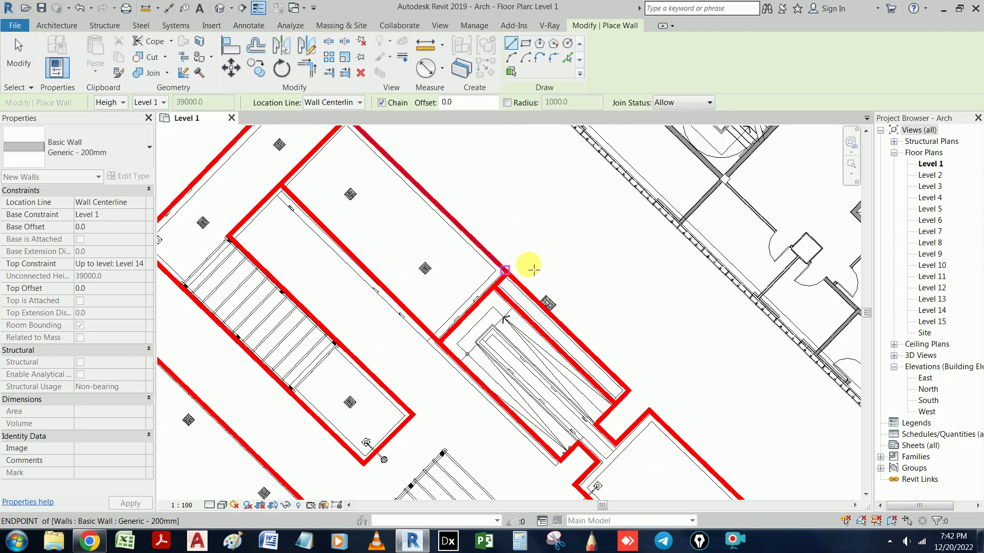
scroll(564, 263, down, 1)
scroll(598, 279, down, 1)
key(Escape)
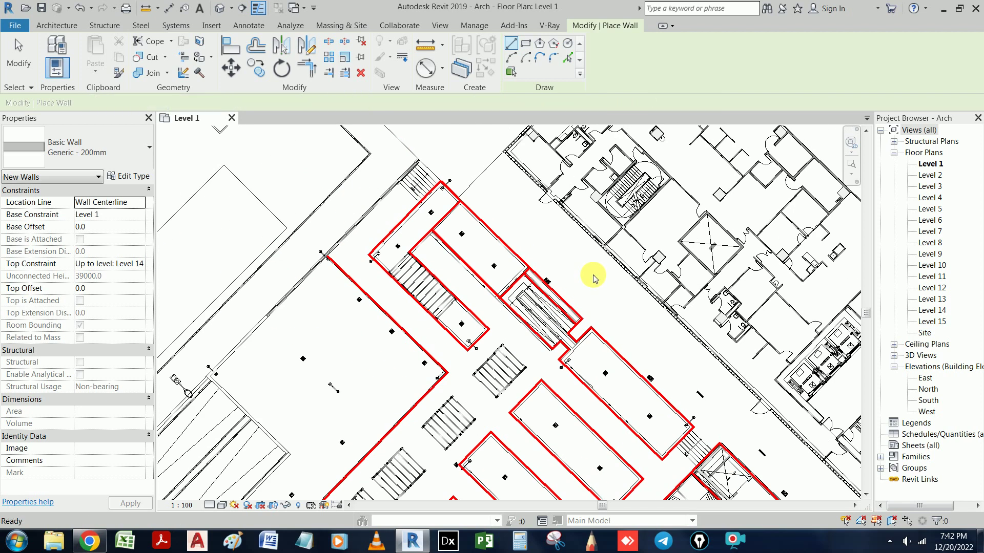
scroll(594, 279, down, 1)
scroll(595, 277, down, 1)
scroll(610, 287, down, 1)
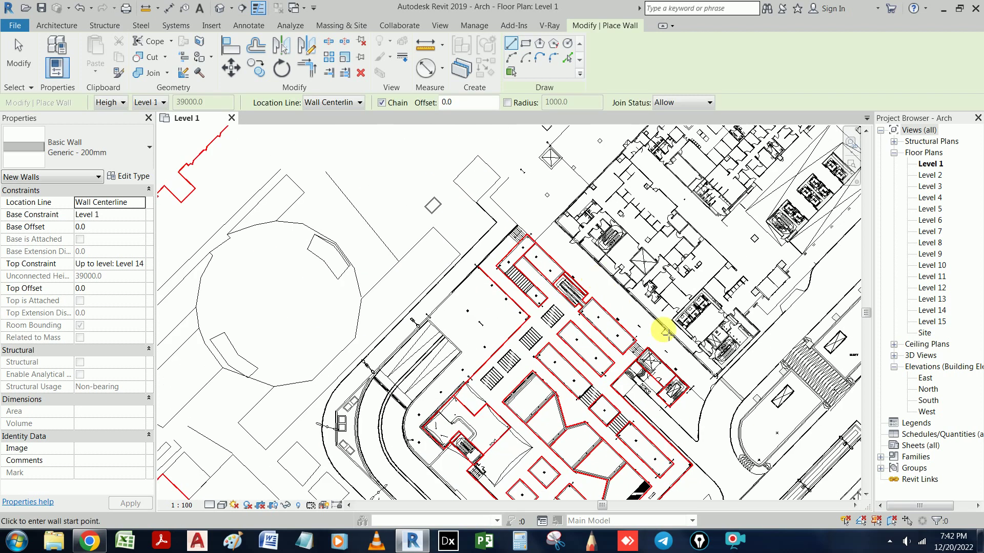
mouse_move(669, 351)
middle_down()
mouse_move(468, 373)
mouse_move(472, 275)
mouse_move(501, 217)
mouse_move(492, 209)
mouse_move(512, 428)
mouse_move(467, 220)
mouse_move(472, 326)
mouse_move(431, 395)
mouse_move(406, 395)
middle_up()
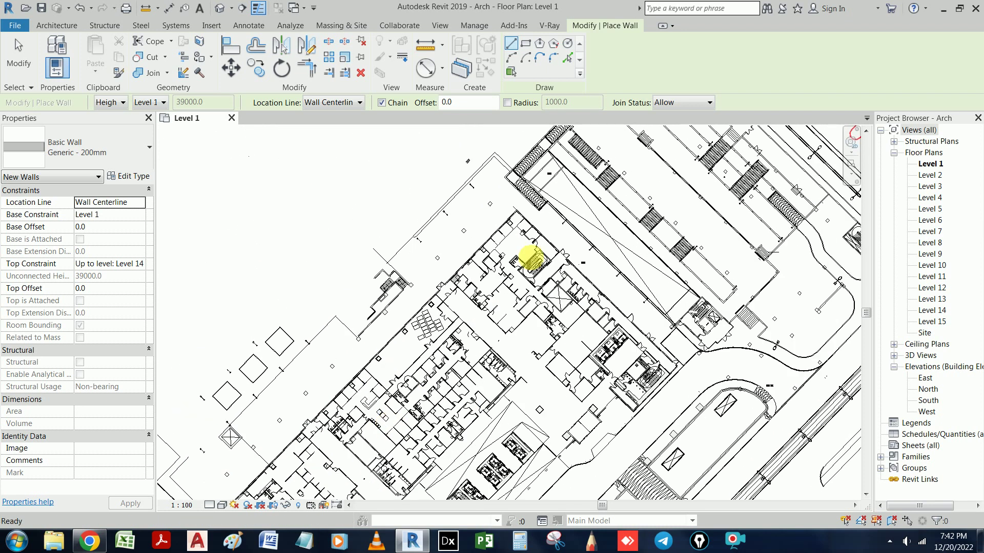
scroll(559, 225, up, 2)
scroll(552, 233, up, 1)
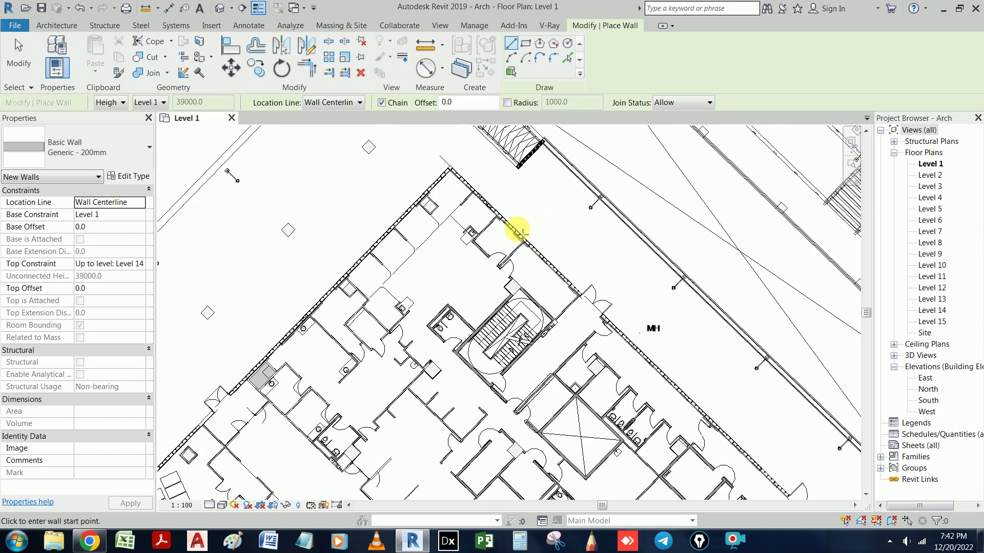
click(568, 58)
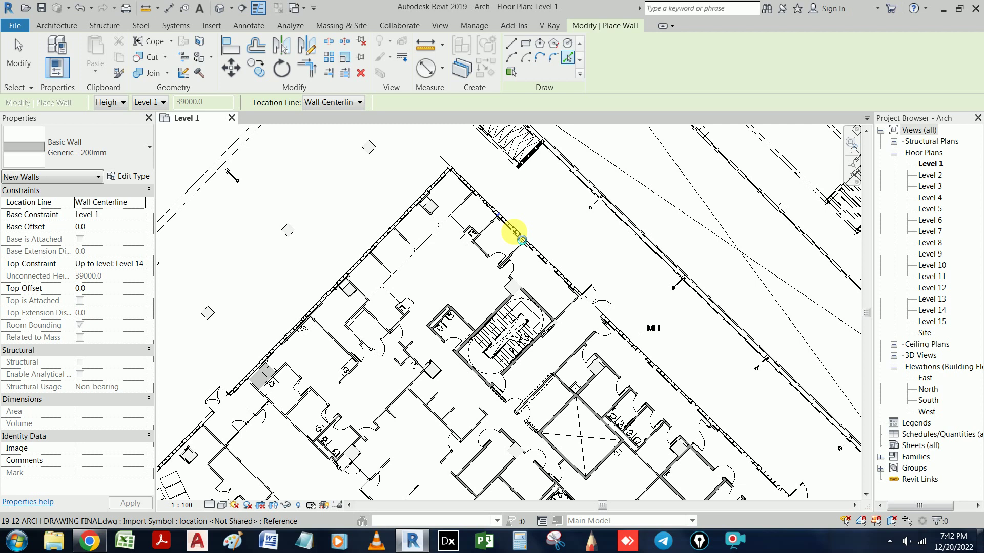
scroll(514, 232, up, 2)
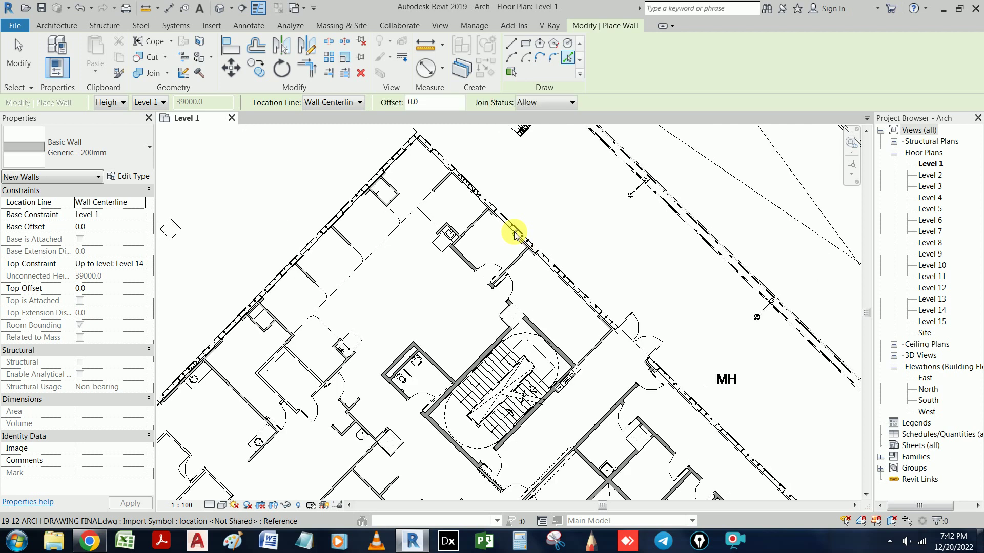
scroll(514, 231, down, 1)
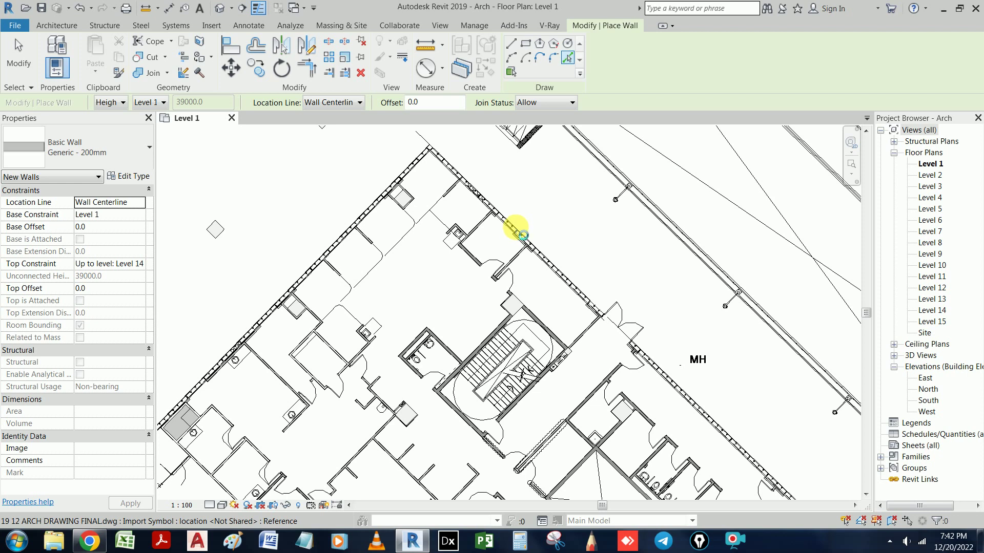
scroll(536, 180, down, 2)
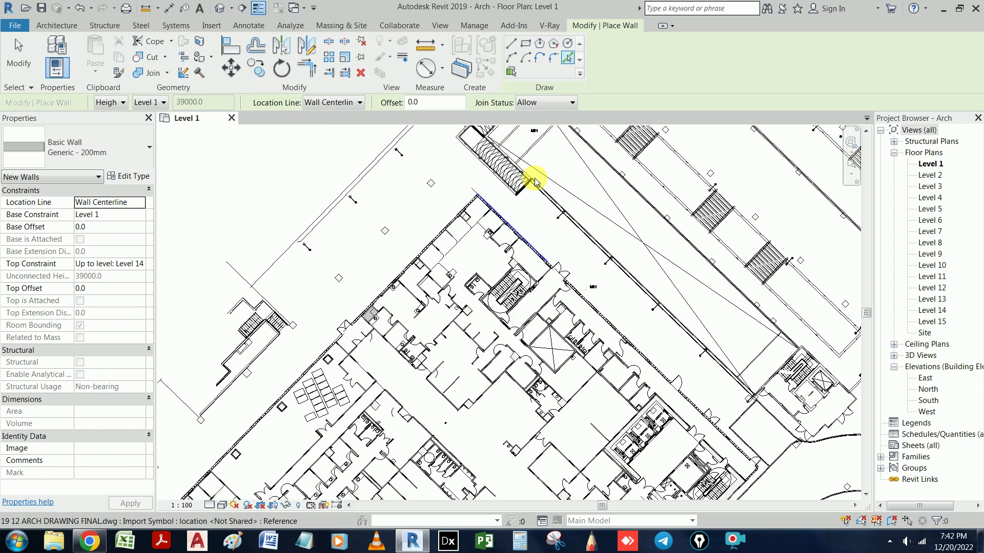
scroll(536, 180, down, 2)
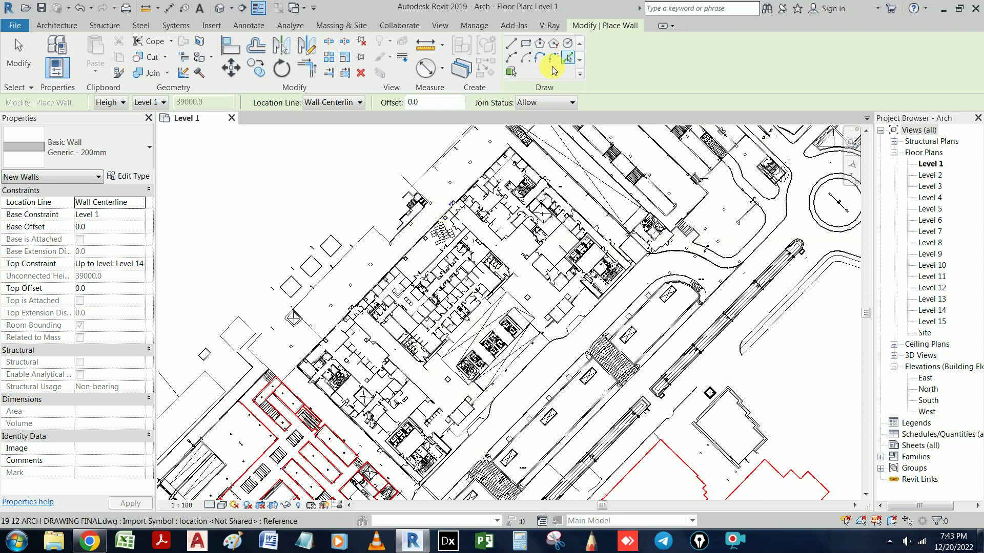
click(510, 45)
- Draw a short Generic 200mm wall from the exterior wall intersection along the CAD line
scroll(501, 154, up, 3)
scroll(588, 167, up, 2)
scroll(578, 175, up, 2)
scroll(578, 174, up, 1)
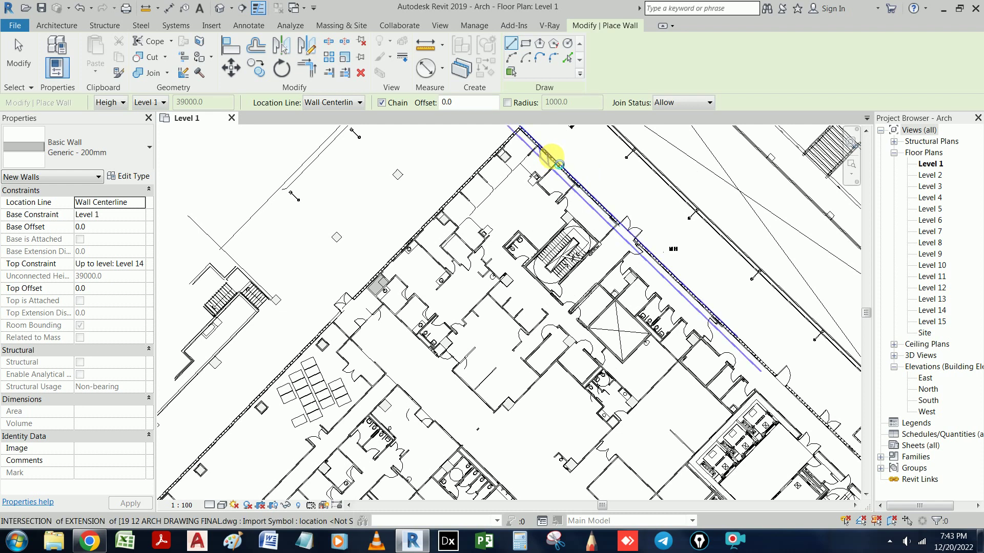
scroll(558, 163, up, 3)
click(551, 165)
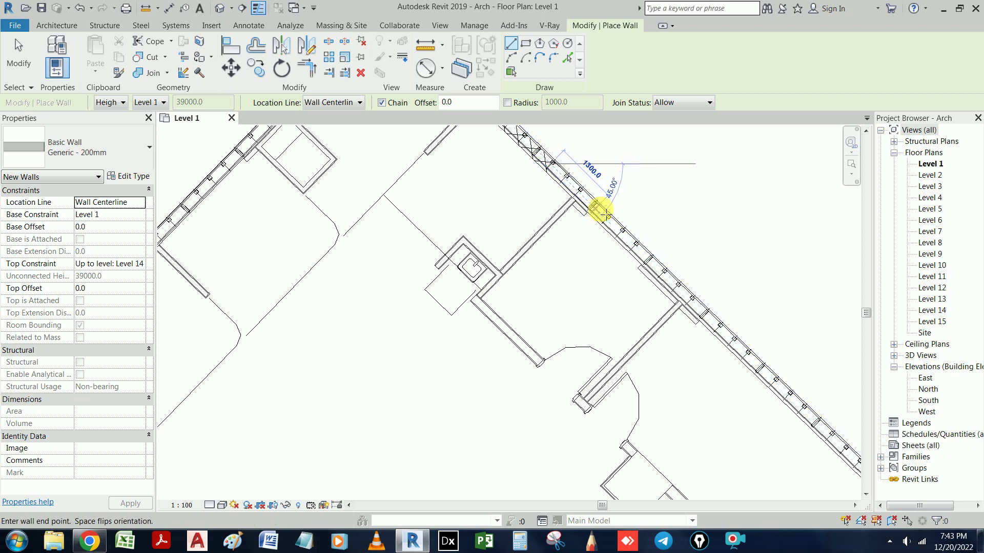
click(612, 254)
- Start a wall on the diagonal exterior CAD line, follow it to its end, and stop drawing
scroll(609, 251, down, 2)
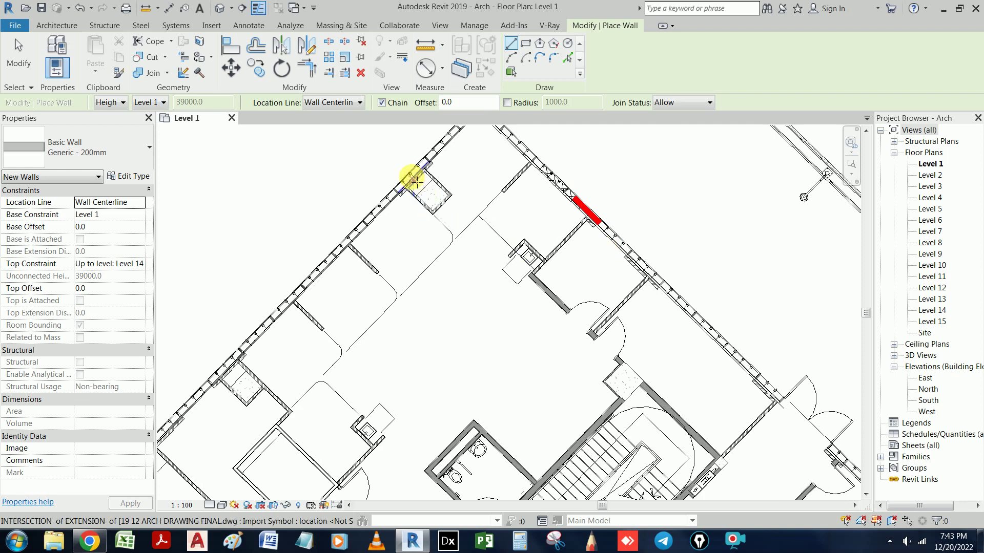
click(386, 220)
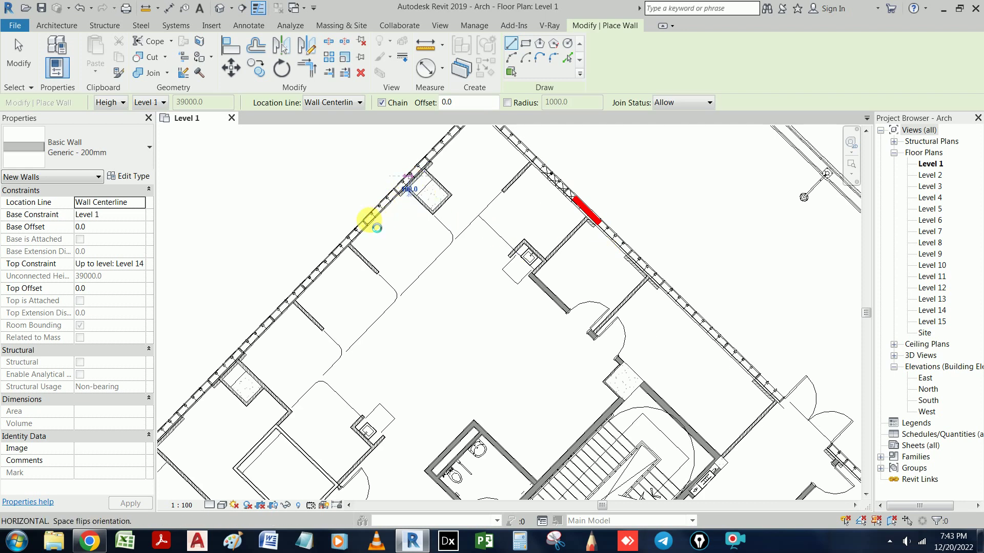
click(370, 222)
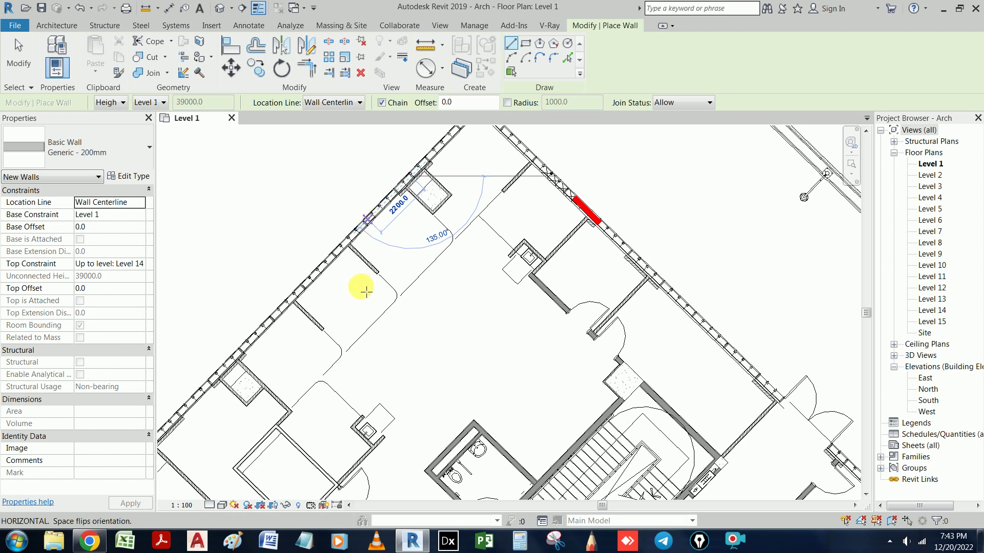
scroll(373, 295, down, 2)
middle_drag(402, 213, 461, 144)
scroll(351, 319, down, 1)
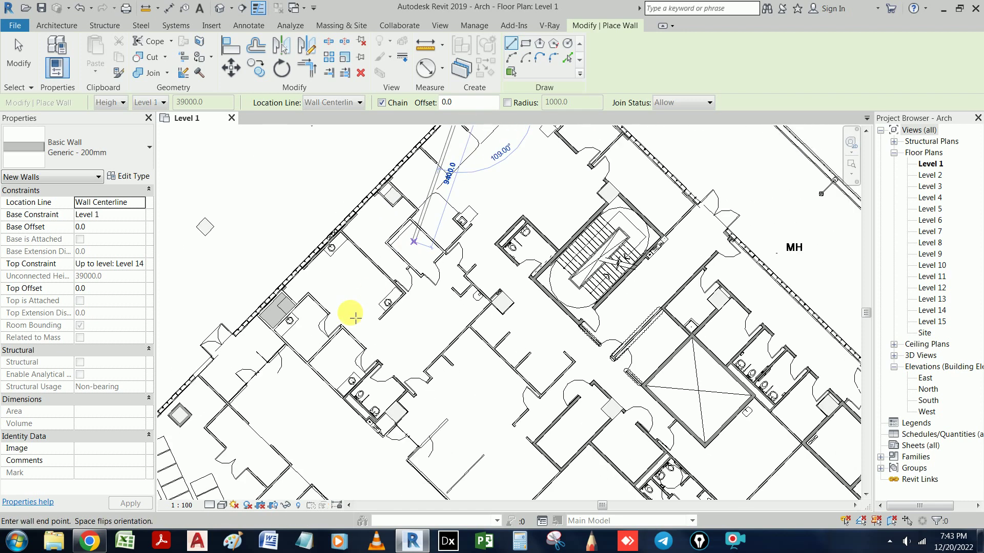
middle_drag(324, 312, 472, 143)
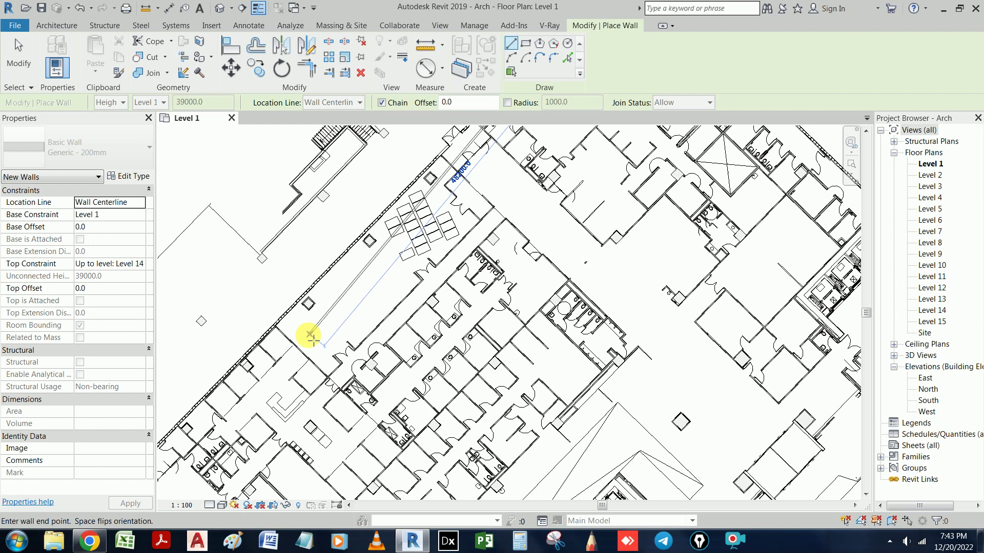
mouse_move(328, 311)
middle_down()
mouse_move(369, 274)
mouse_move(319, 341)
mouse_move(238, 407)
middle_up()
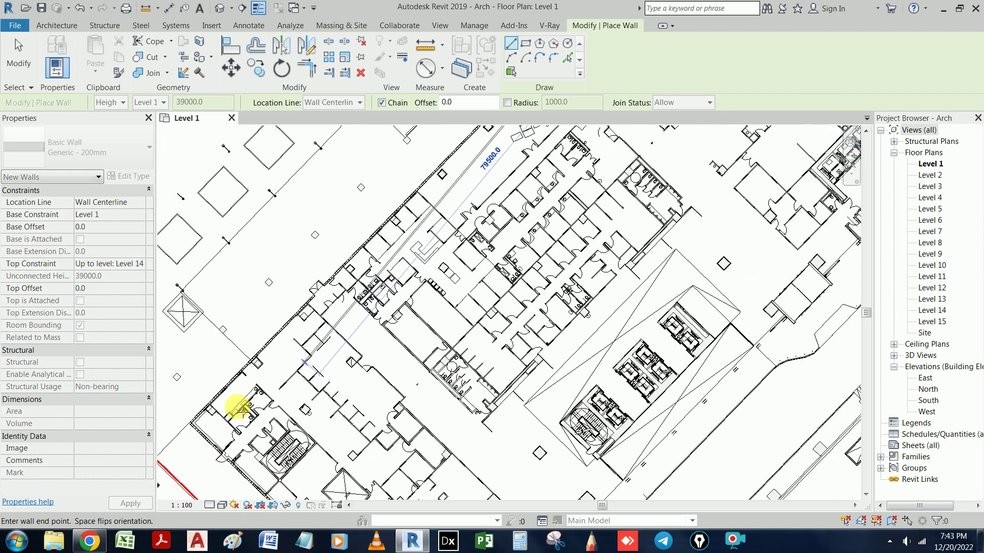
scroll(328, 300, up, 2)
scroll(323, 308, up, 2)
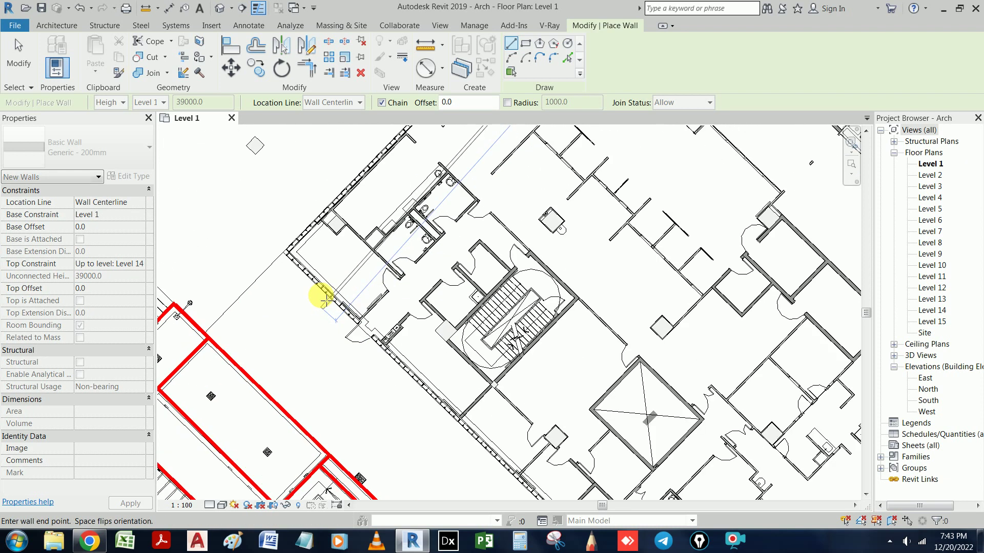
scroll(316, 280, up, 1)
scroll(310, 273, up, 1)
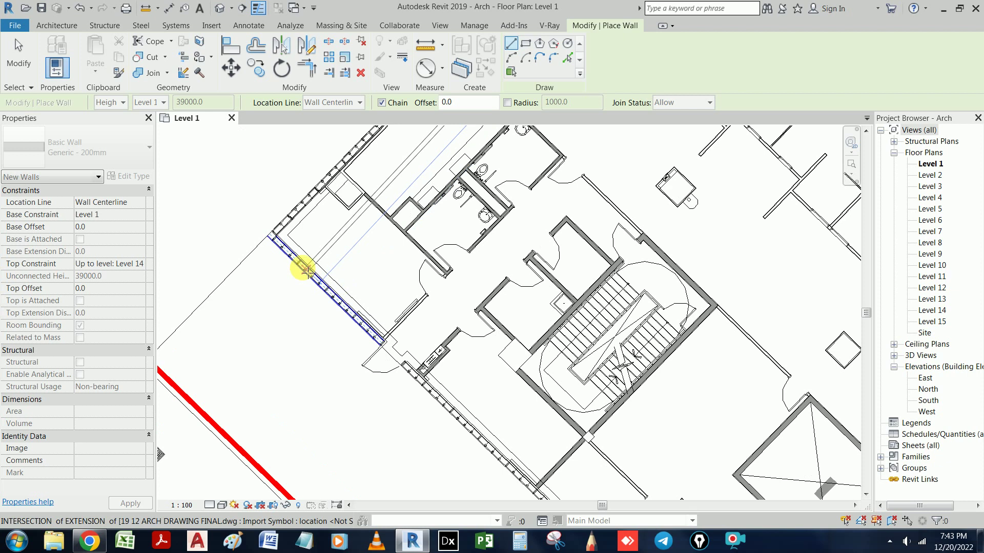
scroll(307, 270, up, 1)
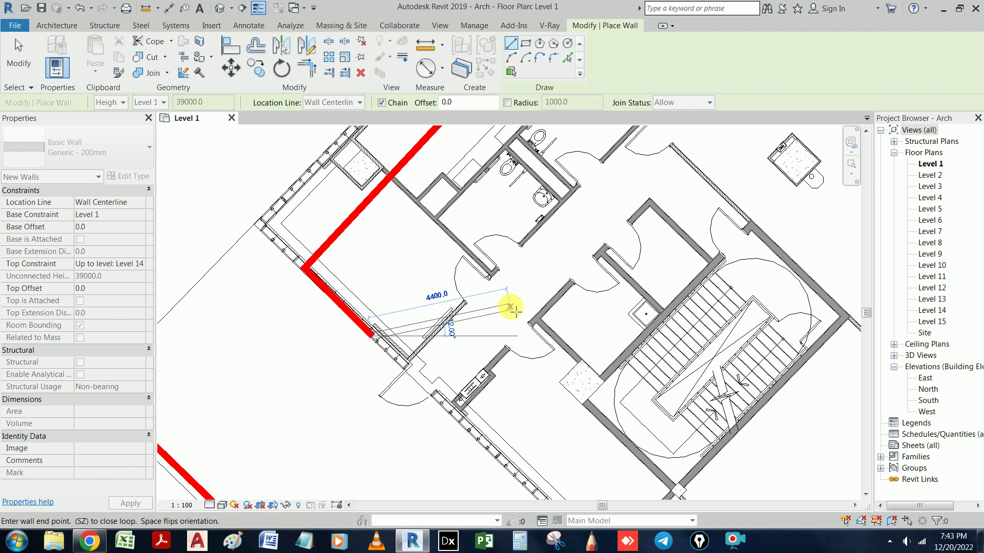
scroll(430, 274, down, 2)
mouse_move(422, 266)
middle_down()
mouse_move(474, 353)
mouse_move(471, 368)
middle_up()
key(Escape)
scroll(477, 346, up, 3)
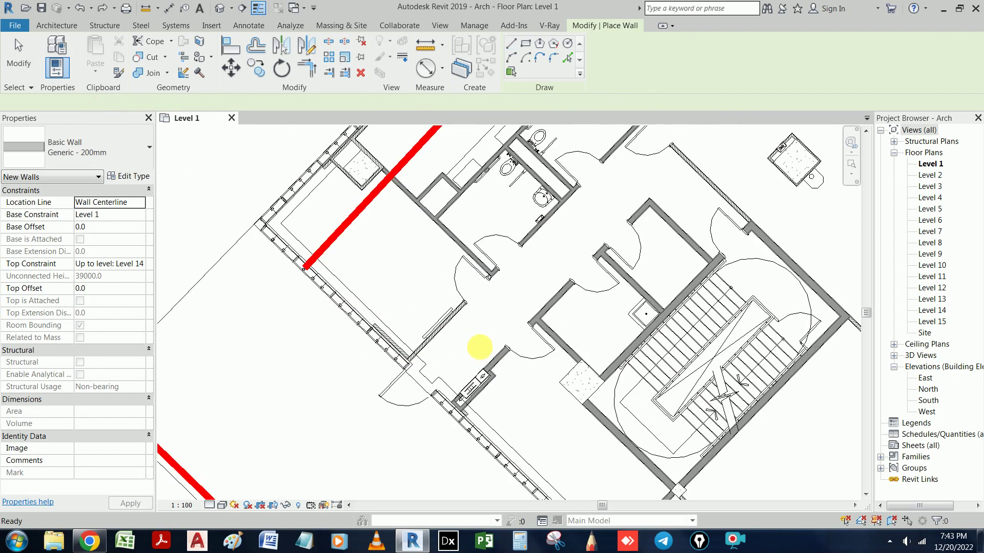
- Trace a short wall over the next exterior CAD wall line
middle_drag(384, 264, 440, 411)
scroll(449, 270, down, 2)
scroll(477, 249, down, 1)
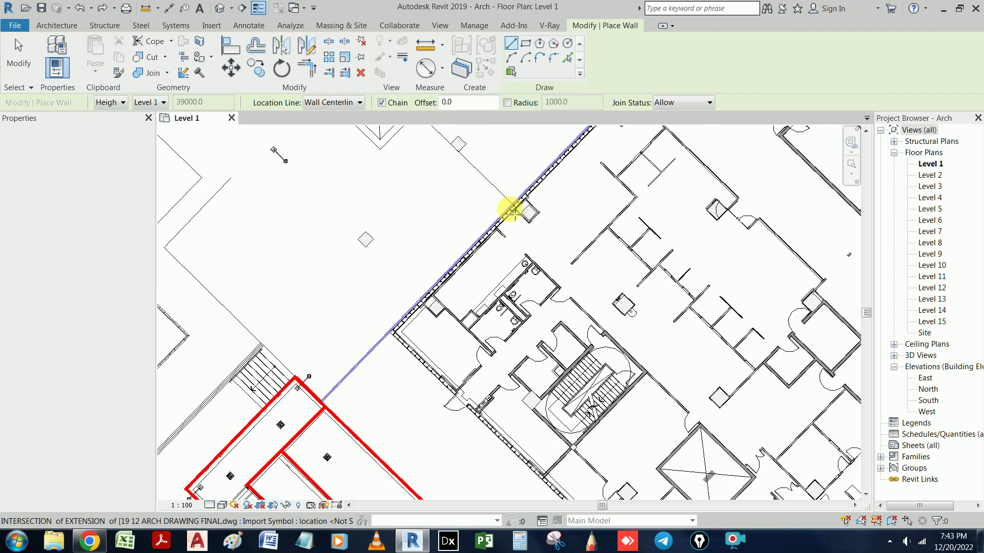
scroll(505, 214, up, 1)
scroll(477, 243, up, 2)
scroll(479, 244, up, 3)
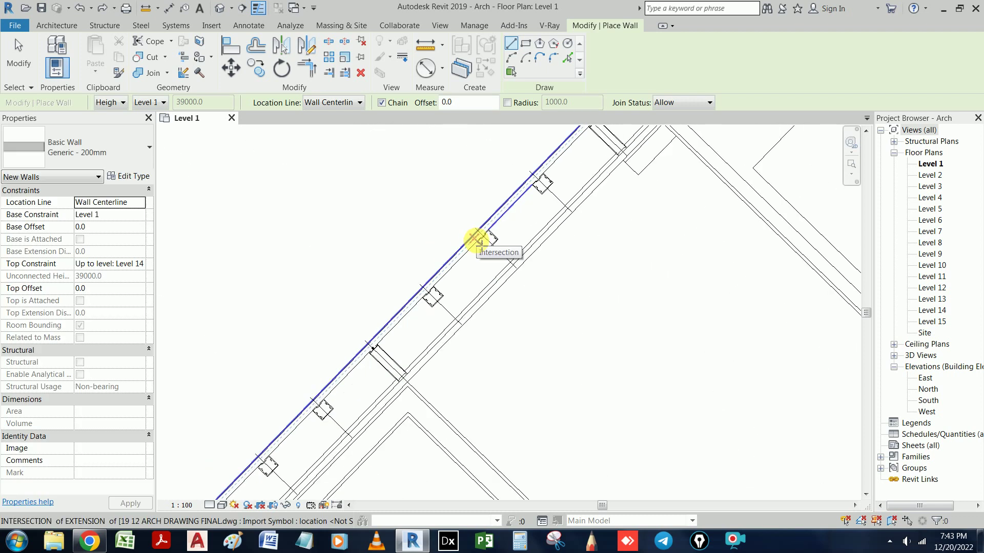
click(497, 248)
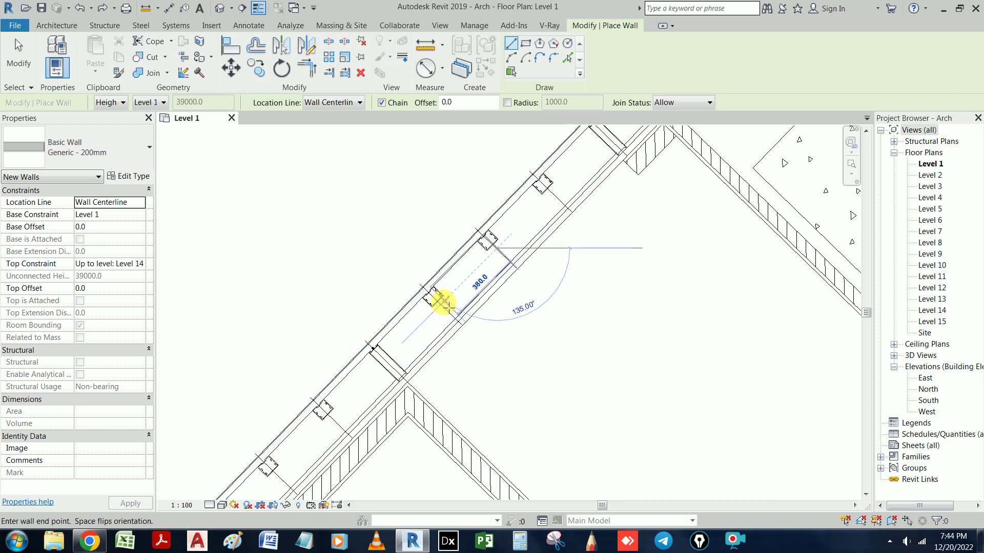
click(446, 306)
- Draw a wall along the diagonal exterior CAD line in the lower part of the building
scroll(490, 326, down, 1)
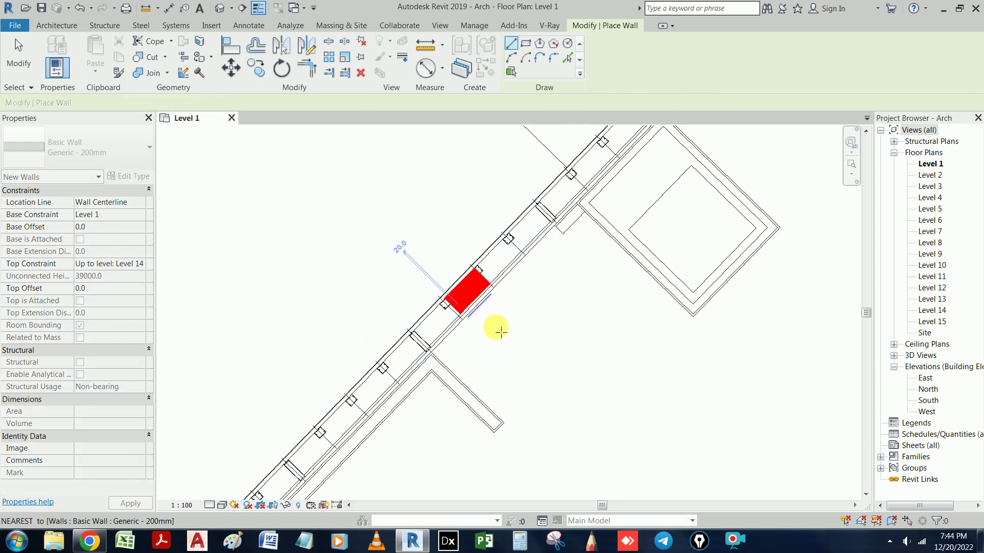
scroll(507, 338, down, 1)
scroll(522, 347, down, 2)
scroll(527, 347, down, 2)
scroll(531, 345, down, 2)
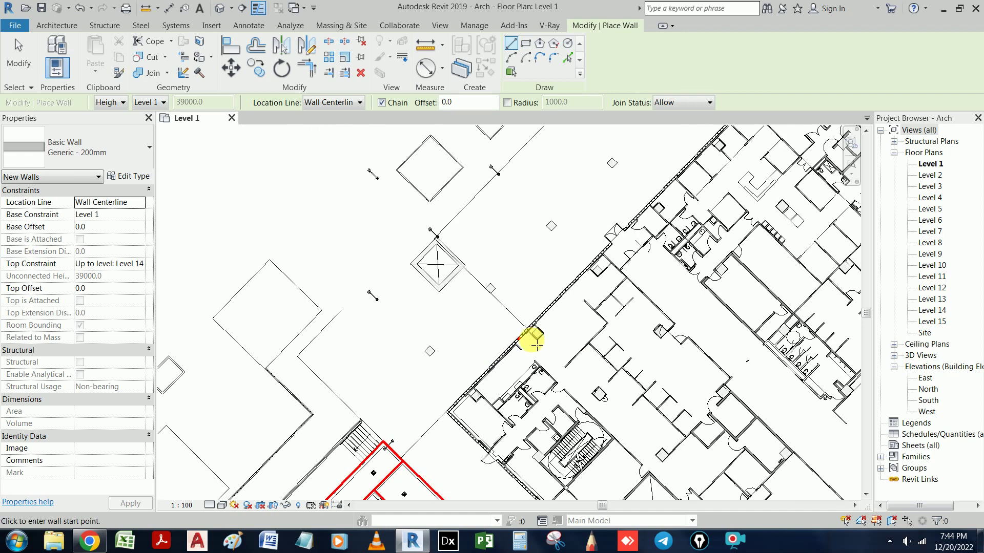
scroll(600, 272, down, 2)
scroll(665, 210, down, 1)
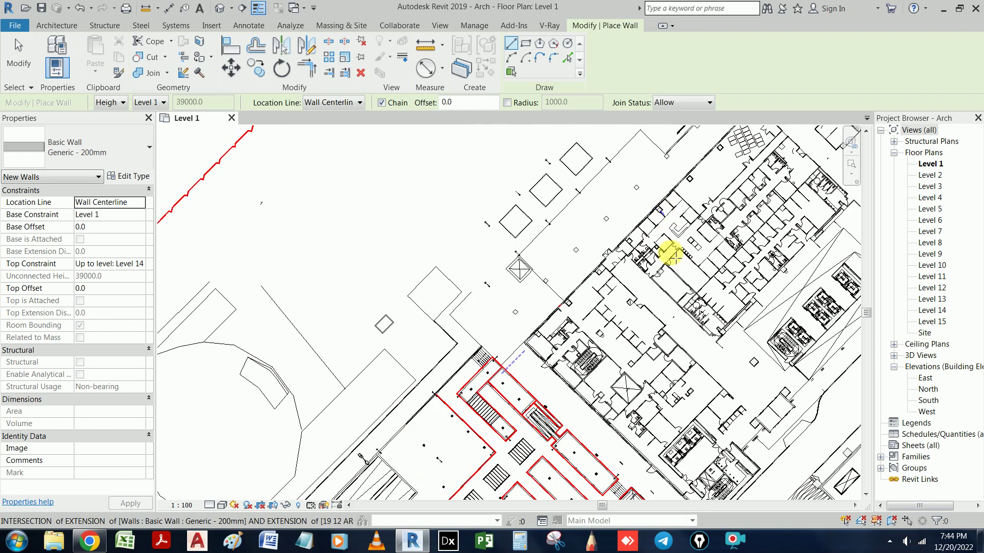
scroll(669, 253, down, 1)
scroll(669, 282, down, 1)
middle_drag(683, 248, 571, 287)
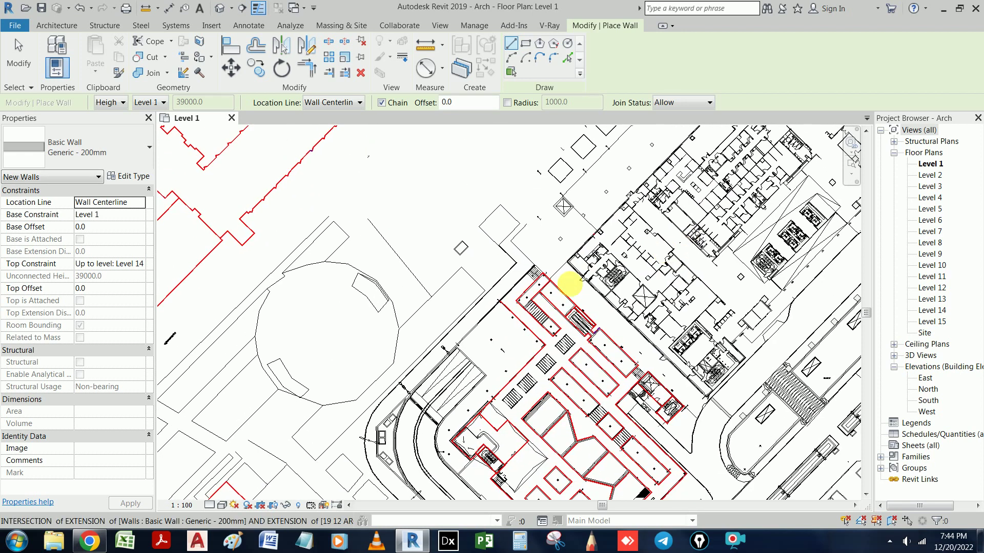
scroll(571, 287, up, 1)
scroll(561, 263, up, 3)
scroll(564, 246, up, 1)
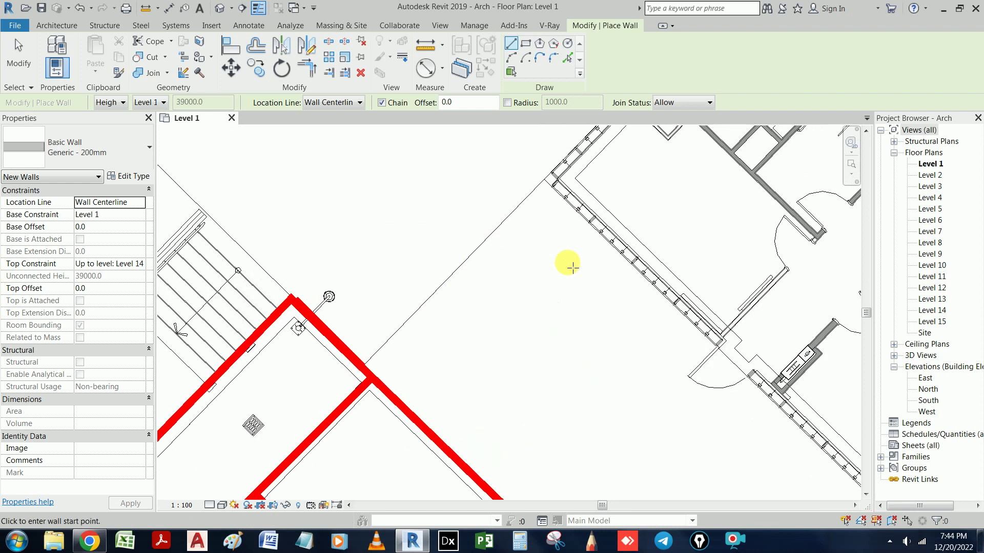
click(653, 273)
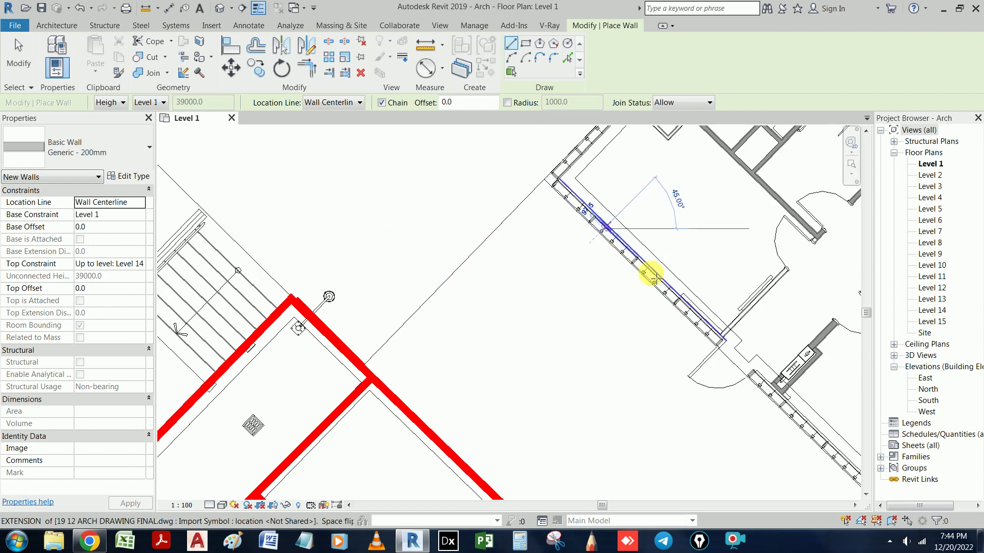
scroll(652, 277, up, 1)
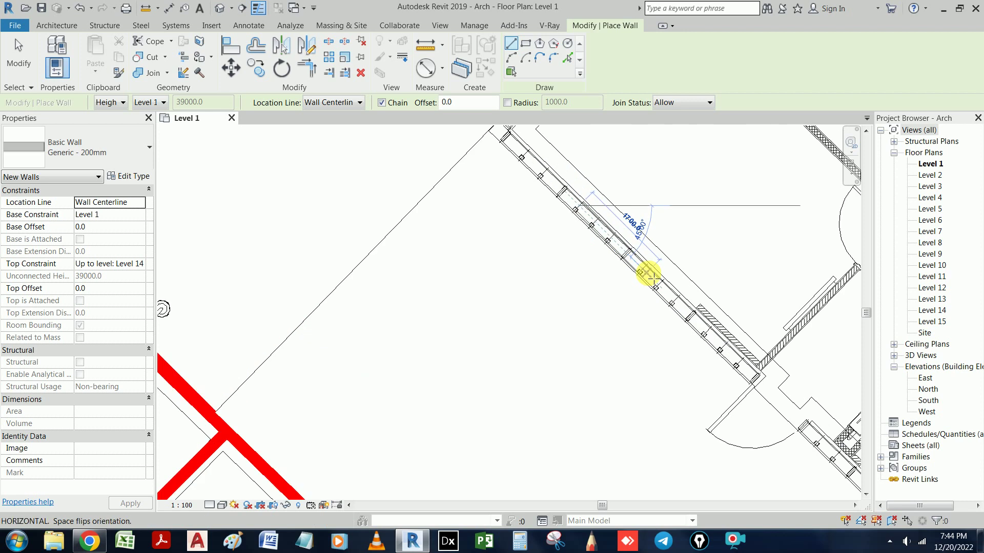
click(649, 276)
key(Escape)
key(Escape)
- Place a 700 mm wall starting at the CAD line intersection
scroll(689, 277, down, 2)
scroll(670, 292, down, 1)
scroll(753, 309, down, 1)
scroll(809, 328, down, 1)
mouse_move(810, 327)
middle_down()
mouse_move(670, 308)
mouse_move(395, 212)
middle_up()
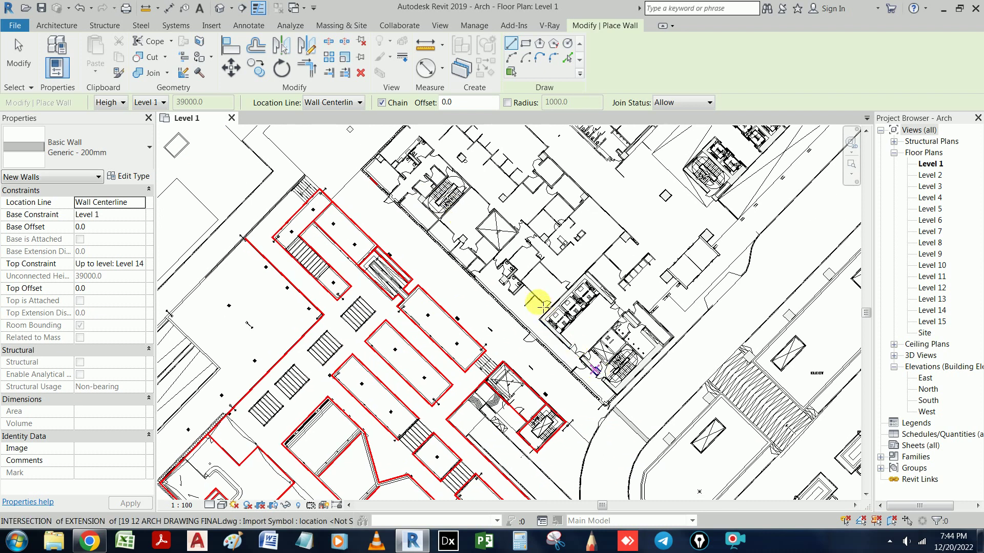
scroll(653, 336, up, 1)
scroll(626, 373, up, 1)
scroll(556, 311, up, 1)
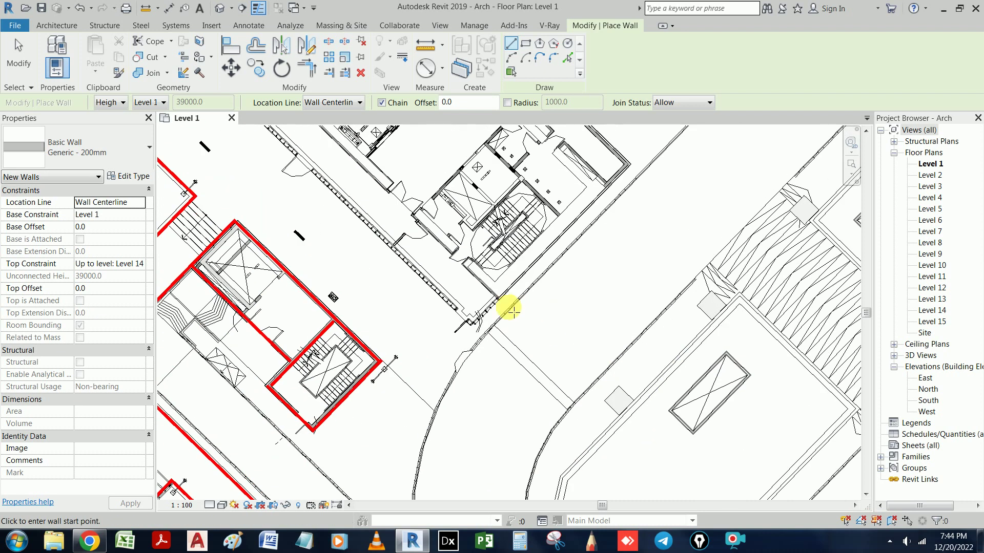
scroll(513, 310, up, 1)
scroll(492, 312, up, 1)
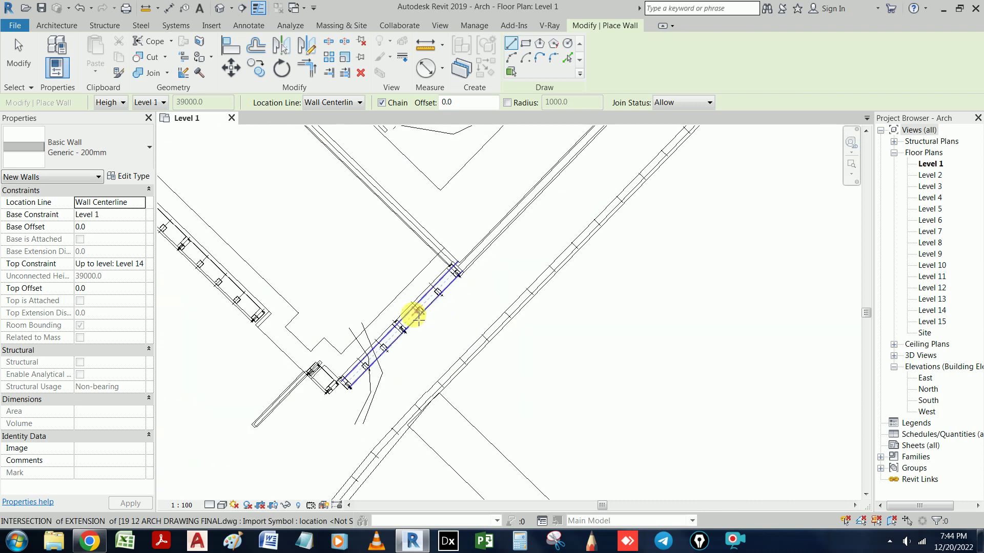
click(430, 306)
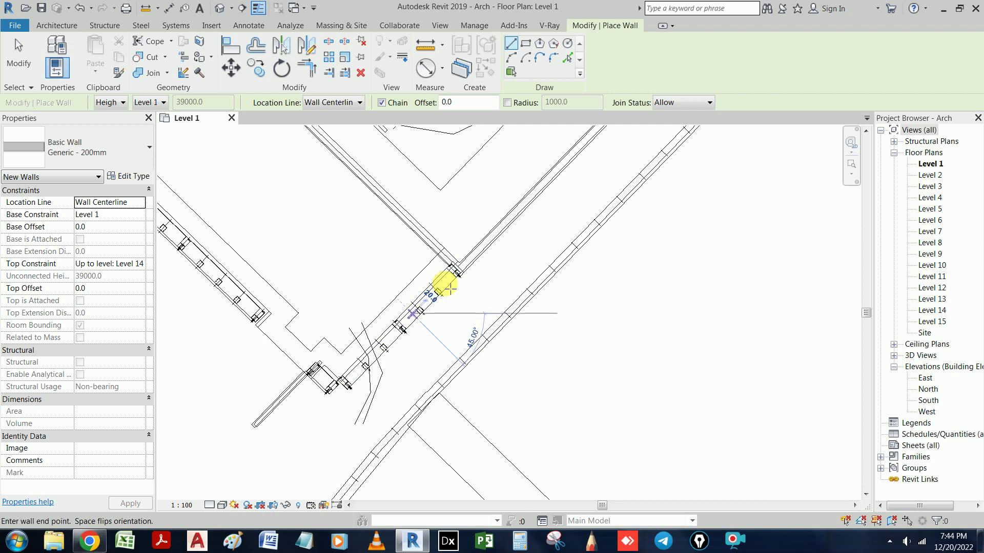
click(449, 289)
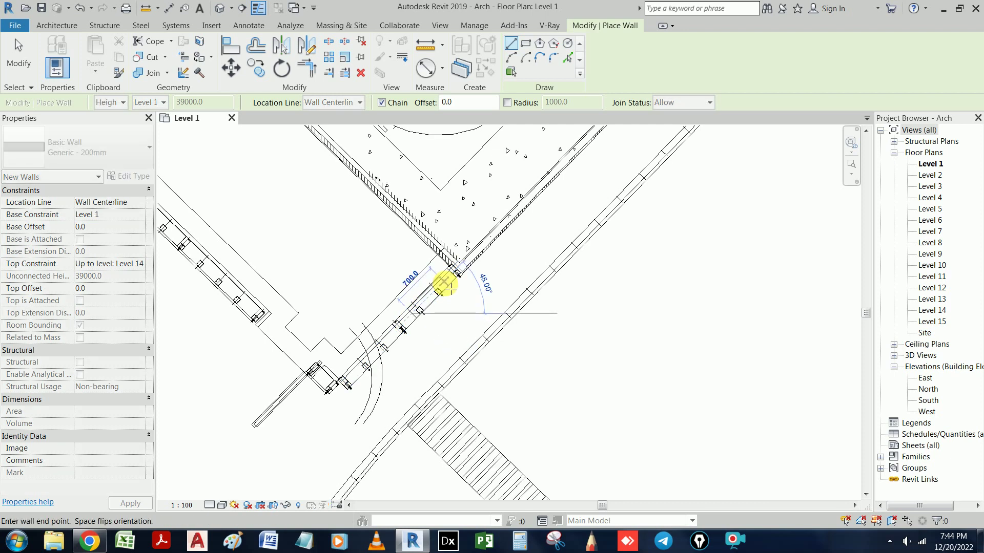
click(448, 288)
key(Escape)
scroll(507, 258, down, 2)
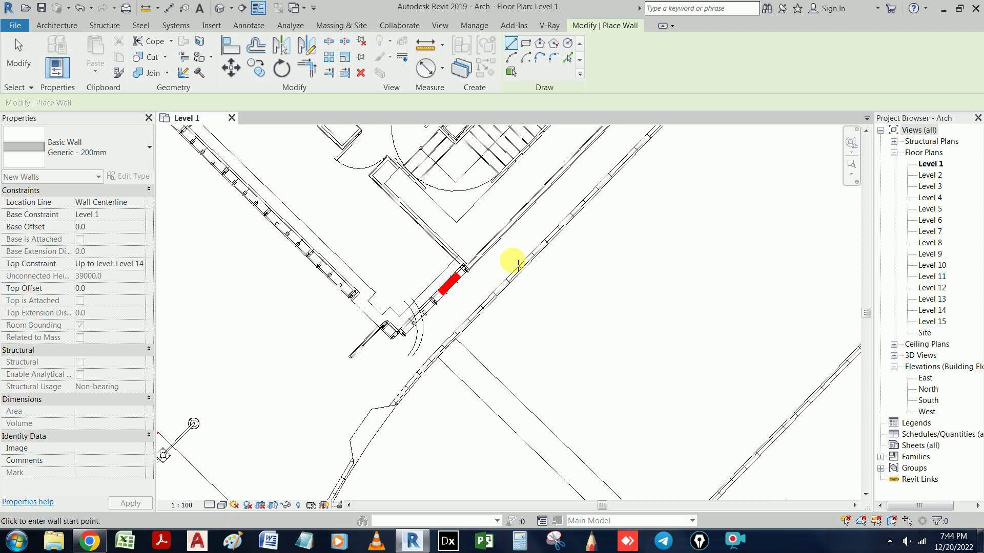
- Trace a short wall beside the stair and another along the nearby CAD wall line
middle_drag(513, 259, 544, 378)
scroll(446, 332, up, 2)
click(442, 320)
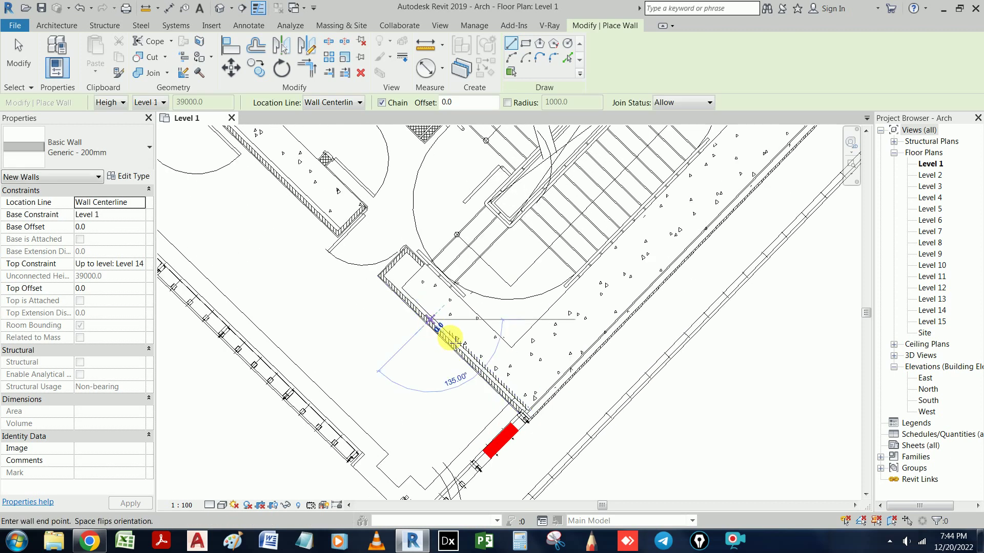
click(454, 340)
scroll(417, 281, down, 3)
middle_drag(417, 282, 538, 230)
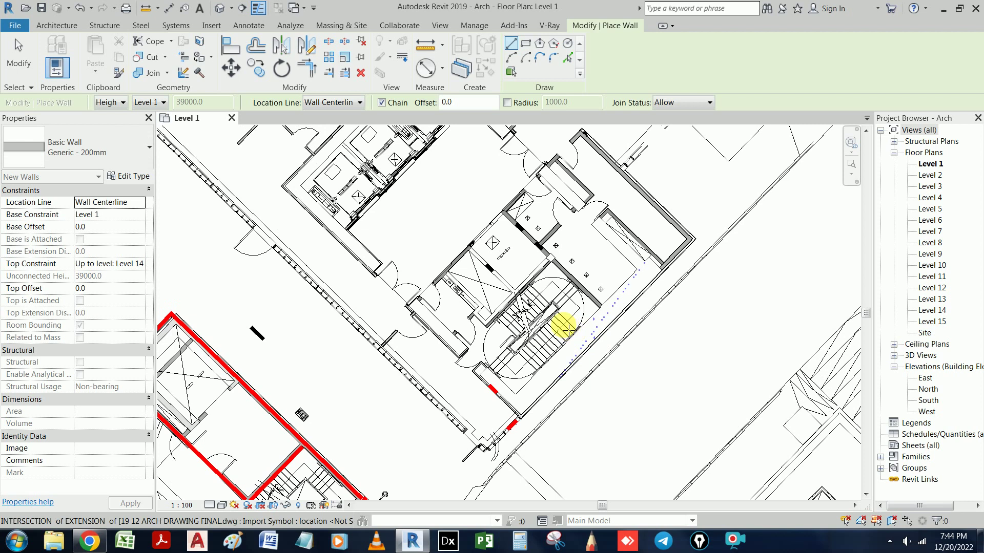
scroll(505, 308, up, 5)
scroll(485, 310, up, 2)
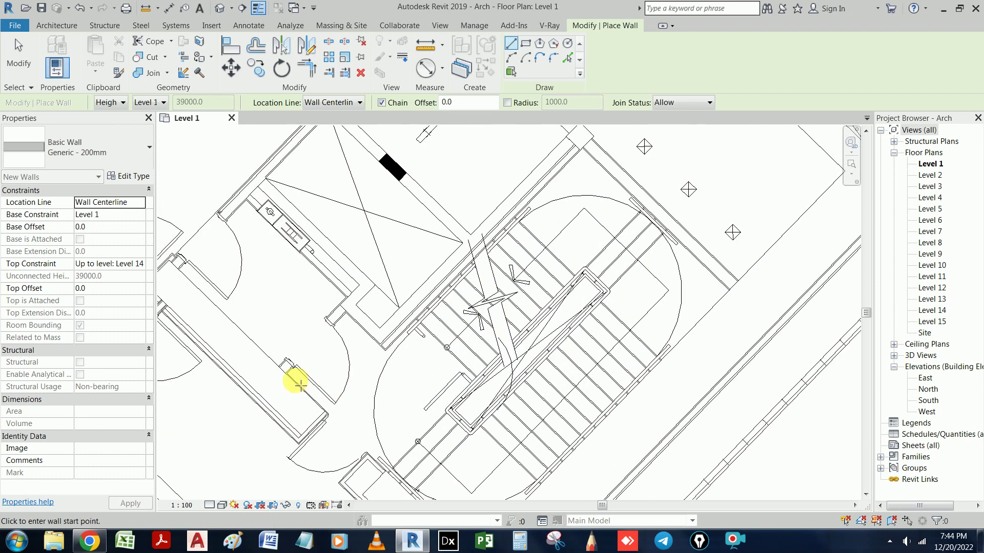
click(231, 376)
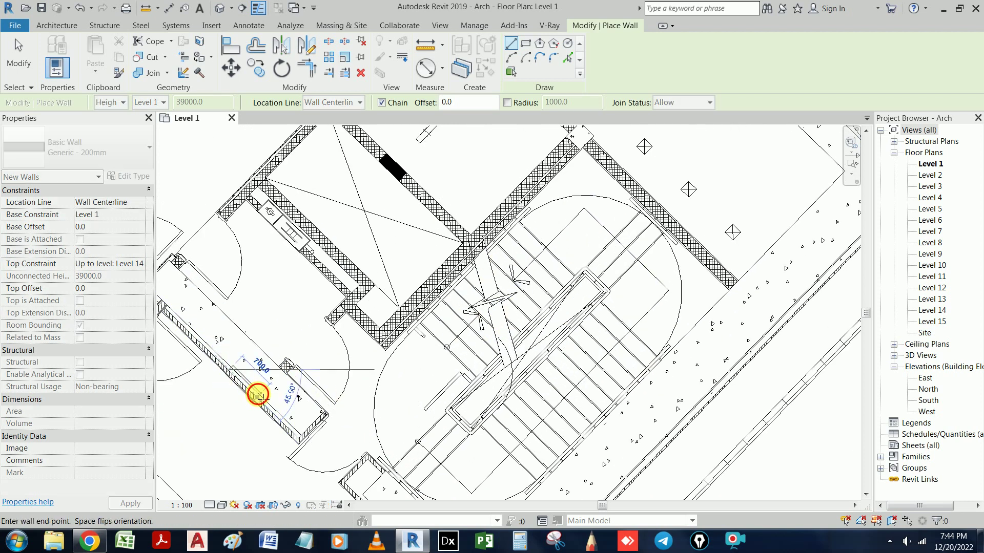
- Add a short wall on the stair-side CAD line and begin another at its endpoint
scroll(328, 348, down, 2)
scroll(349, 334, up, 1)
scroll(358, 331, up, 1)
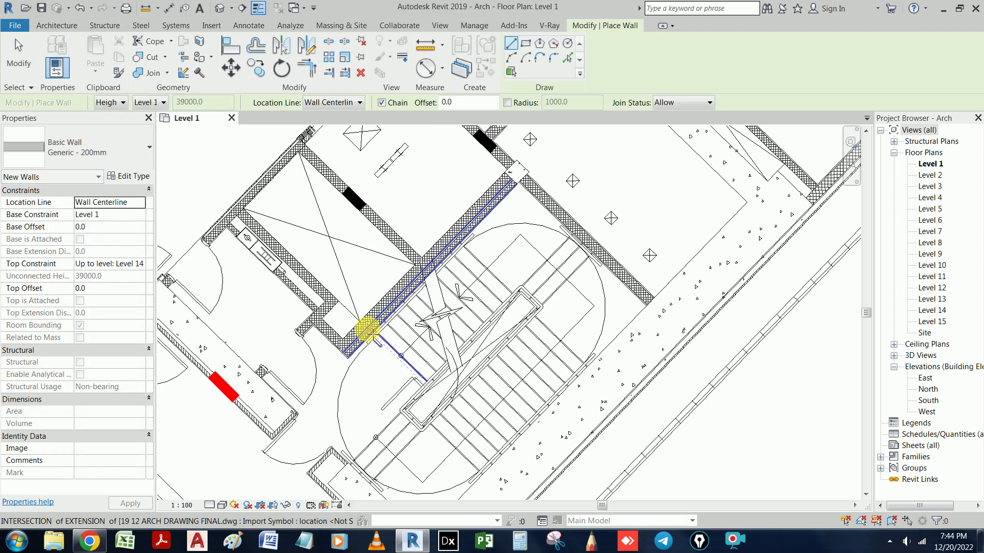
click(382, 315)
click(373, 319)
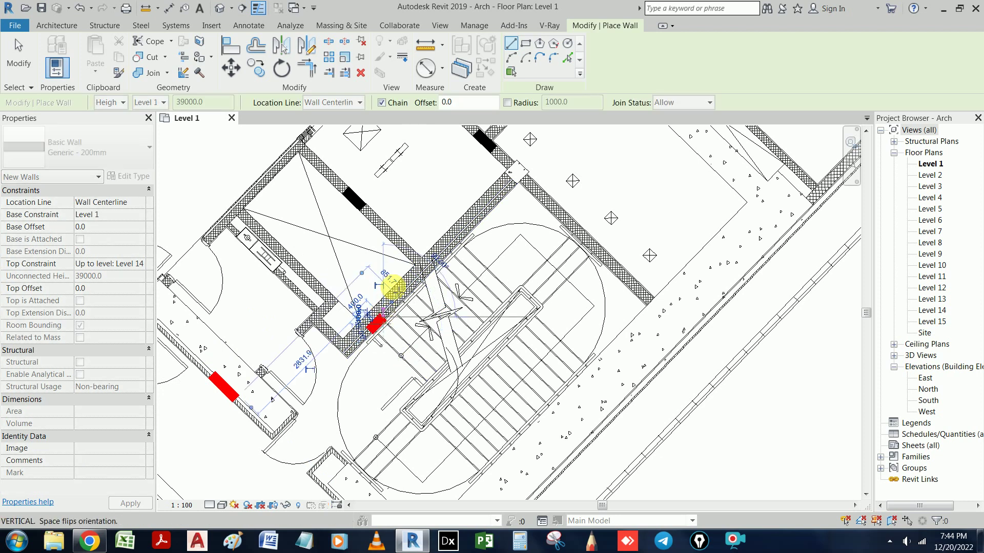
scroll(375, 318, up, 2)
scroll(373, 314, up, 1)
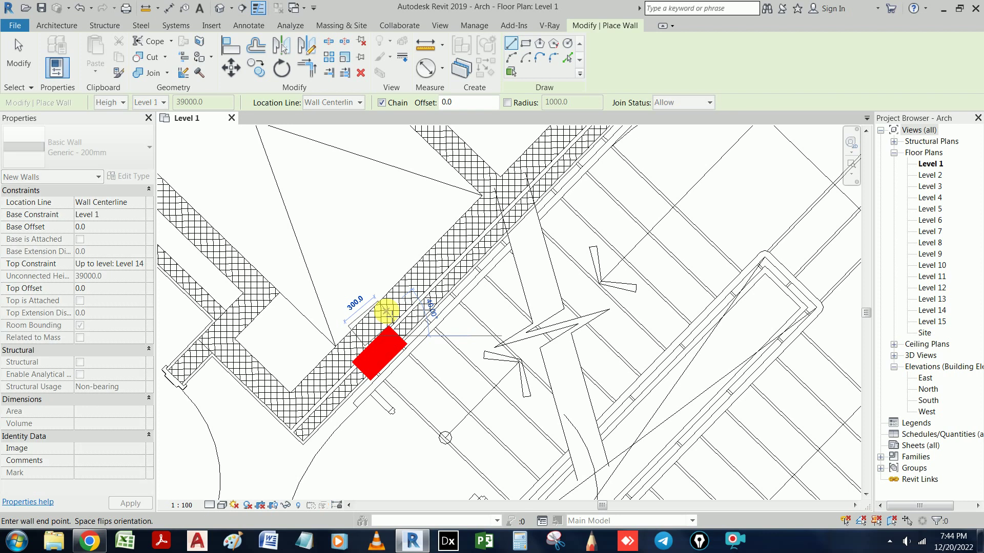
scroll(387, 310, down, 1)
scroll(388, 309, down, 2)
scroll(390, 307, down, 1)
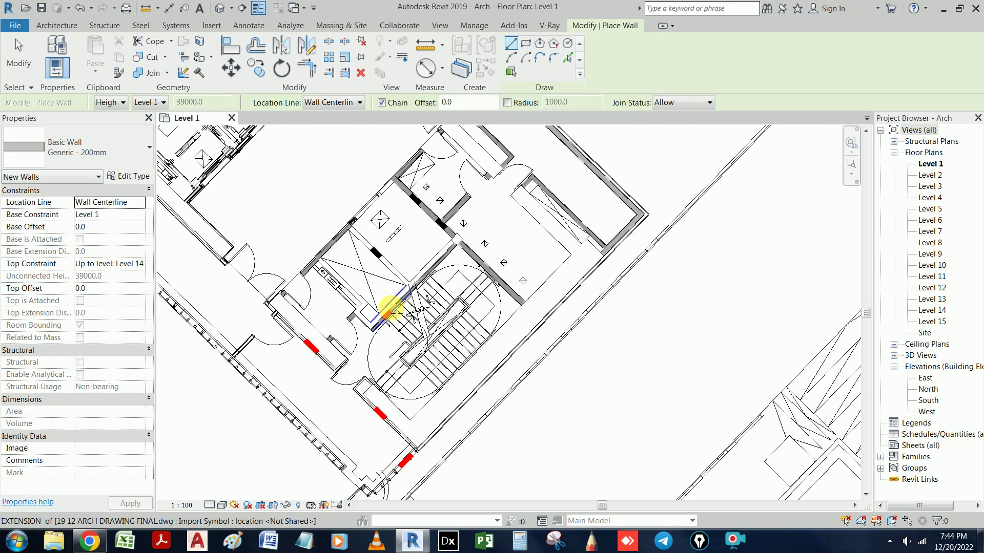
click(389, 310)
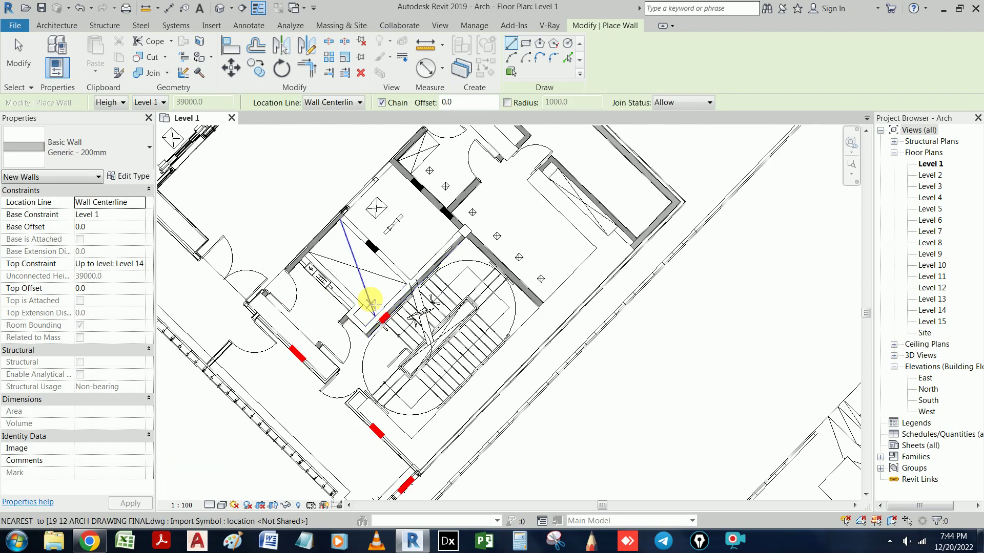
scroll(377, 302, up, 1)
scroll(371, 296, up, 1)
- Delete the stray short wall beside the stair
key(Escape)
key(Escape)
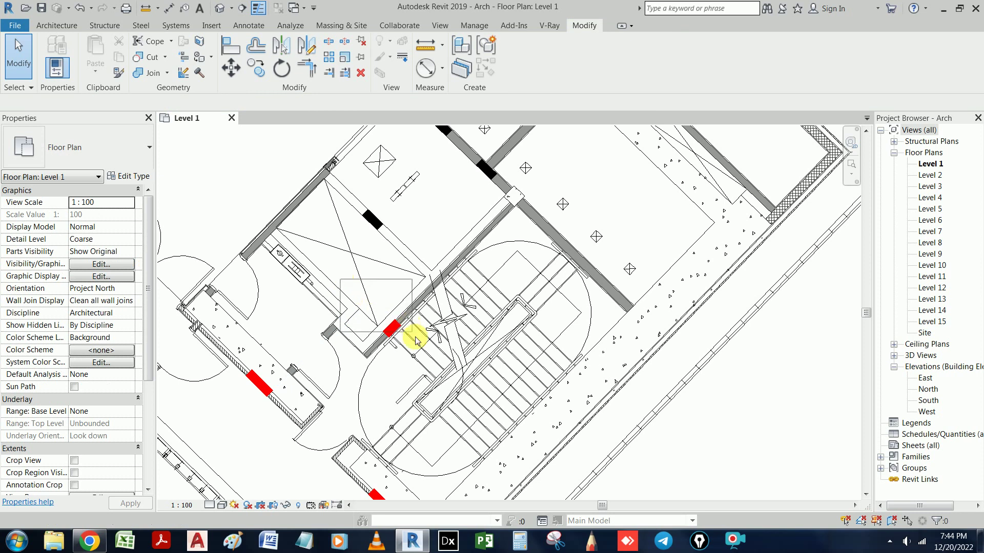
right_click(394, 328)
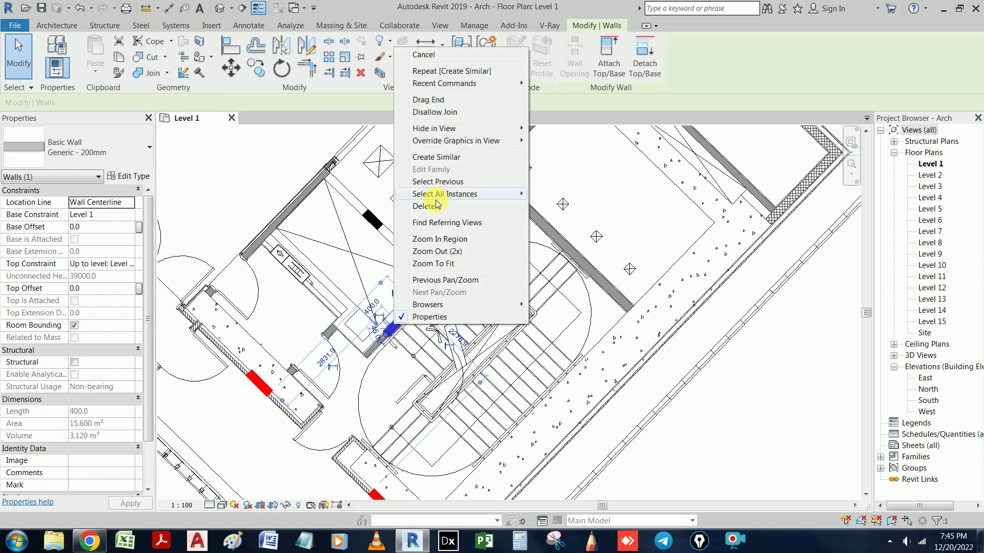
click(445, 206)
scroll(451, 282, down, 3)
scroll(459, 251, down, 2)
scroll(469, 249, down, 2)
mouse_move(535, 259)
middle_down()
mouse_move(544, 315)
mouse_move(455, 402)
middle_up()
scroll(378, 241, up, 2)
scroll(331, 224, up, 1)
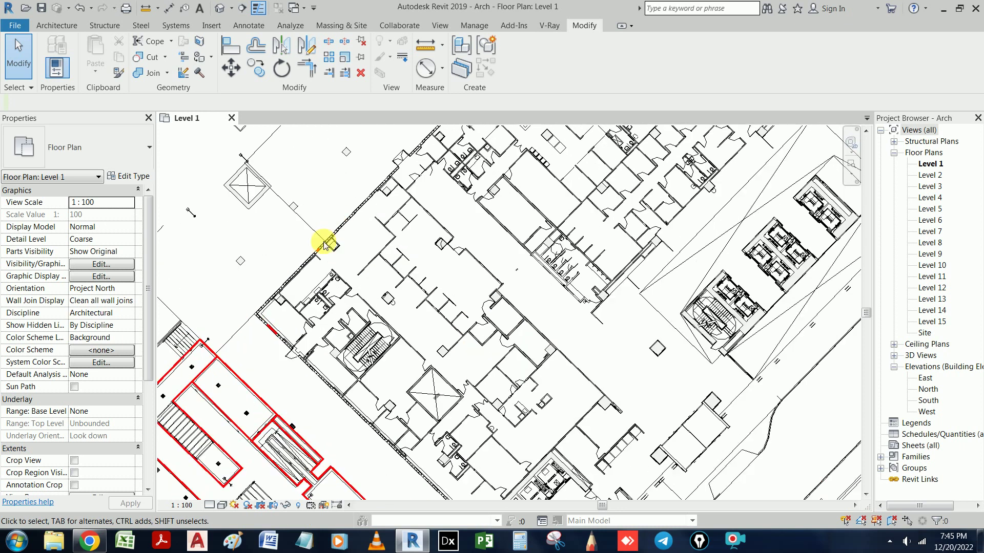
scroll(326, 251, up, 2)
- Join the perimeter walls at two corners with Trim/Extend to Corner (TR)
key(t)
key(r)
click(323, 252)
click(237, 397)
mouse_move(257, 400)
middle_down()
mouse_move(282, 395)
mouse_move(314, 256)
middle_up()
click(281, 259)
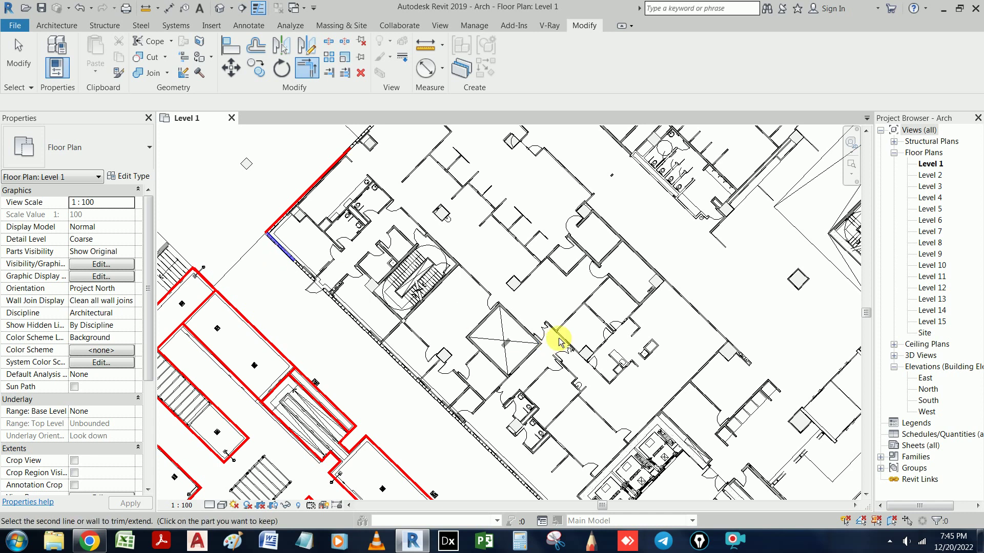
middle_drag(560, 340, 494, 213)
mouse_move(668, 497)
middle_down()
mouse_move(681, 402)
mouse_move(588, 424)
mouse_move(619, 355)
mouse_move(655, 325)
mouse_move(621, 402)
mouse_move(626, 391)
mouse_move(564, 438)
mouse_move(575, 307)
mouse_move(451, 288)
middle_up()
click(589, 427)
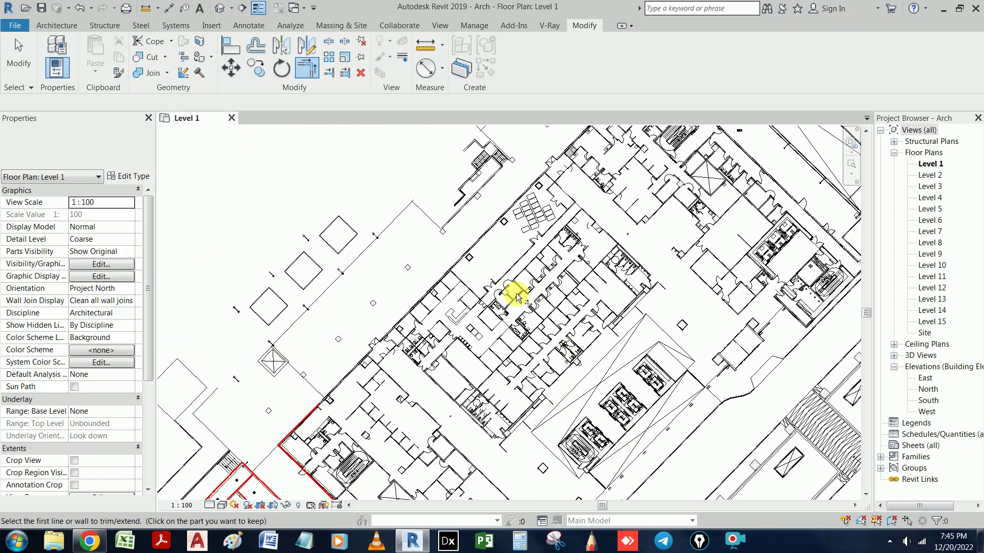
- Join the short wall to the red wall corner, then select the 102978-long perimeter wall
click(310, 416)
mouse_move(310, 415)
middle_down()
mouse_move(622, 301)
mouse_move(542, 202)
mouse_move(565, 186)
middle_up()
click(563, 181)
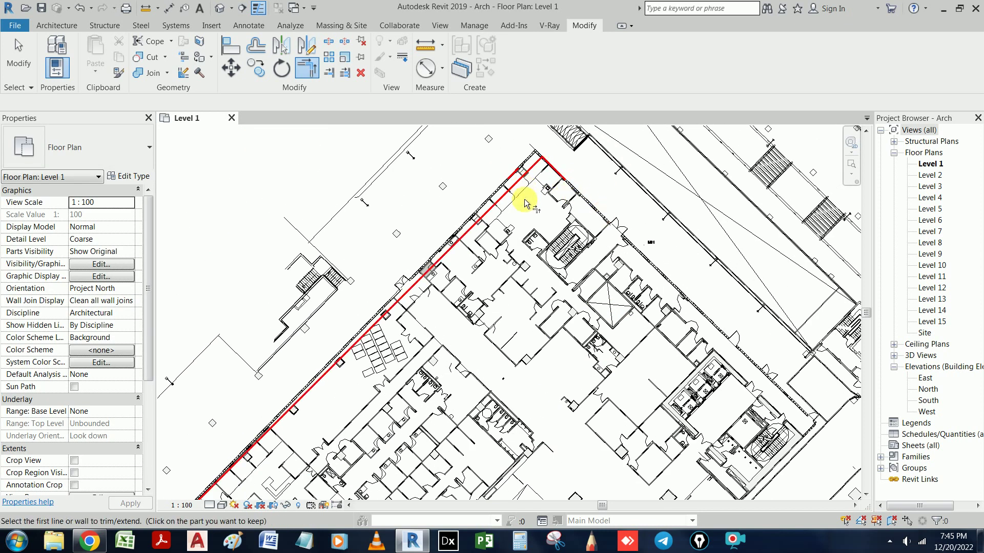
scroll(526, 204, up, 2)
key(Escape)
click(488, 204)
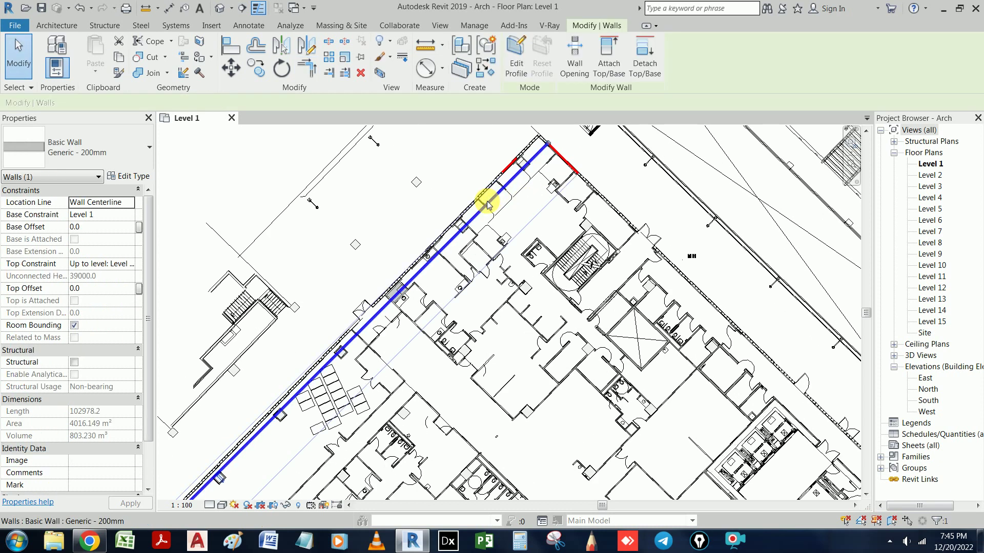
- Align the long perimeter wall's face to the imported CAD line using AL
key(a)
key(l)
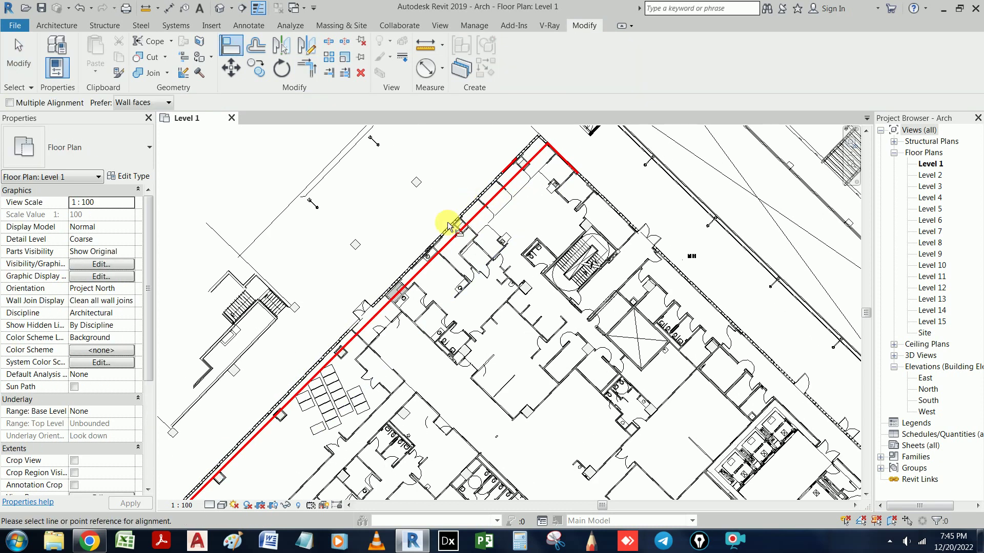
scroll(431, 233, up, 3)
scroll(431, 233, up, 1)
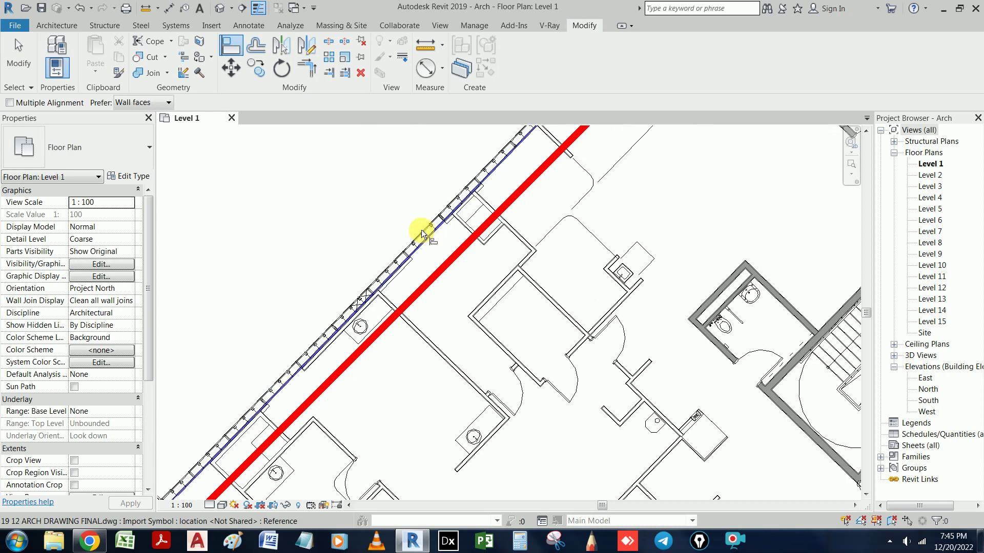
click(447, 254)
scroll(448, 254, down, 1)
scroll(449, 255, down, 2)
scroll(448, 254, down, 1)
scroll(448, 254, down, 1)
scroll(459, 277, down, 1)
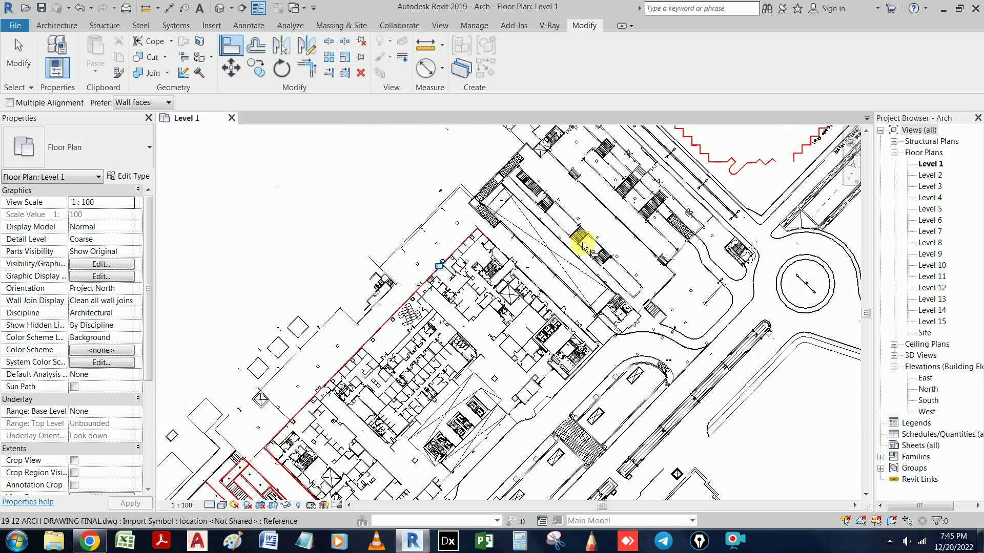
scroll(516, 252, down, 1)
scroll(517, 253, up, 2)
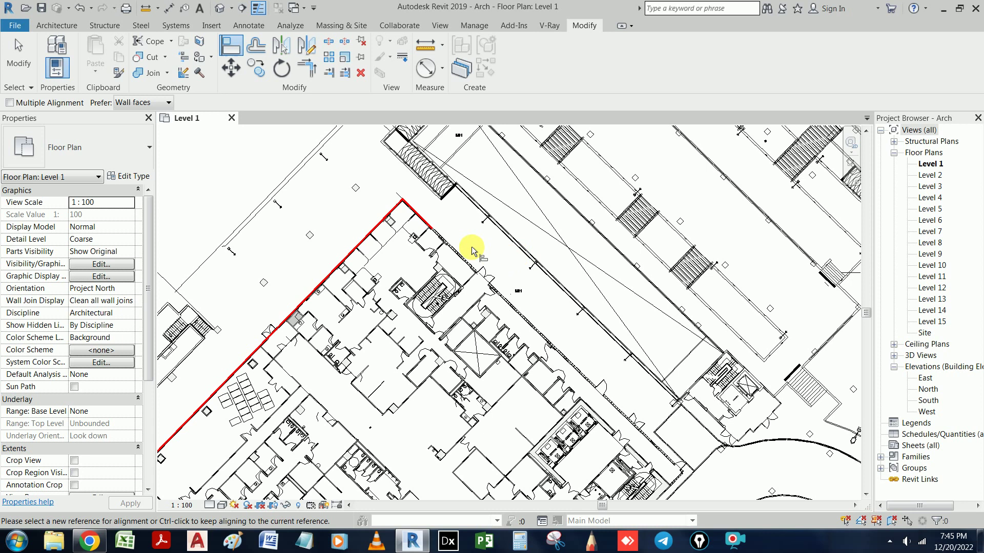
scroll(459, 238, down, 1)
mouse_move(459, 238)
middle_down()
mouse_move(479, 158)
mouse_move(488, 154)
mouse_move(501, 176)
middle_up()
scroll(492, 333, down, 1)
scroll(391, 204, up, 1)
scroll(340, 377, up, 1)
scroll(399, 373, up, 2)
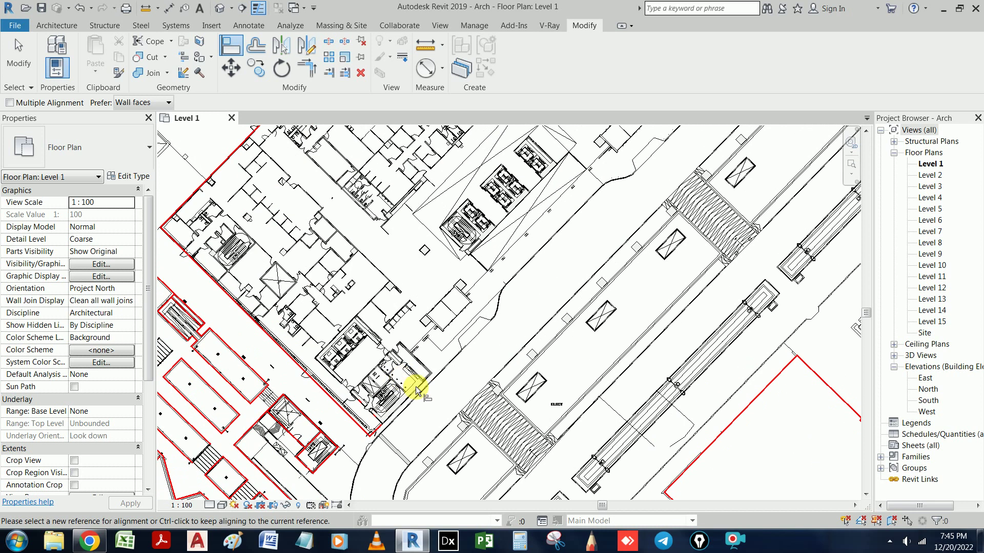
scroll(419, 391, up, 1)
scroll(415, 389, up, 1)
scroll(410, 392, up, 1)
key(Escape)
scroll(432, 321, up, 1)
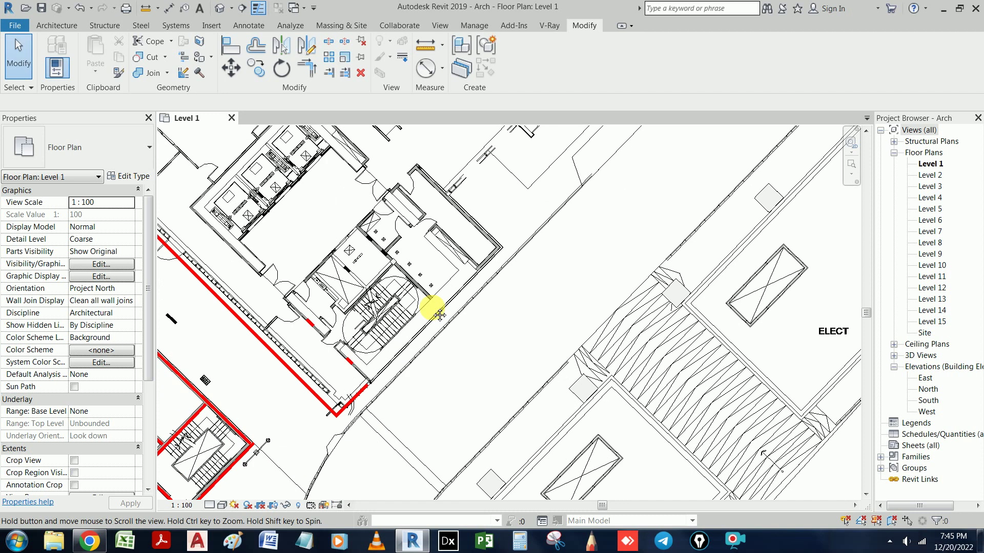
scroll(397, 337, up, 1)
- Trim the two walls at the stair-core corner into a clean joined corner with TR
key(t)
key(r)
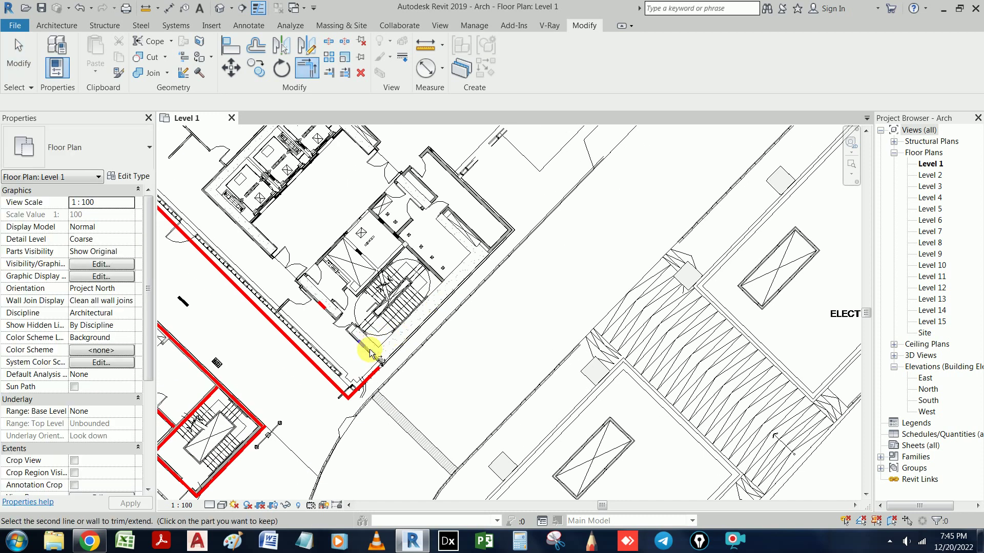
scroll(362, 323, down, 1)
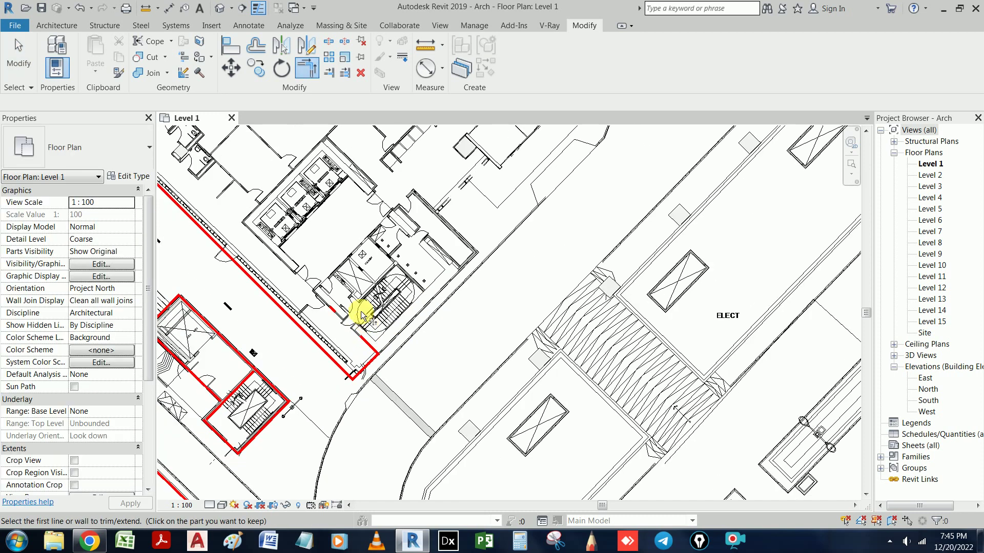
scroll(311, 279, down, 1)
middle_drag(354, 277, 432, 330)
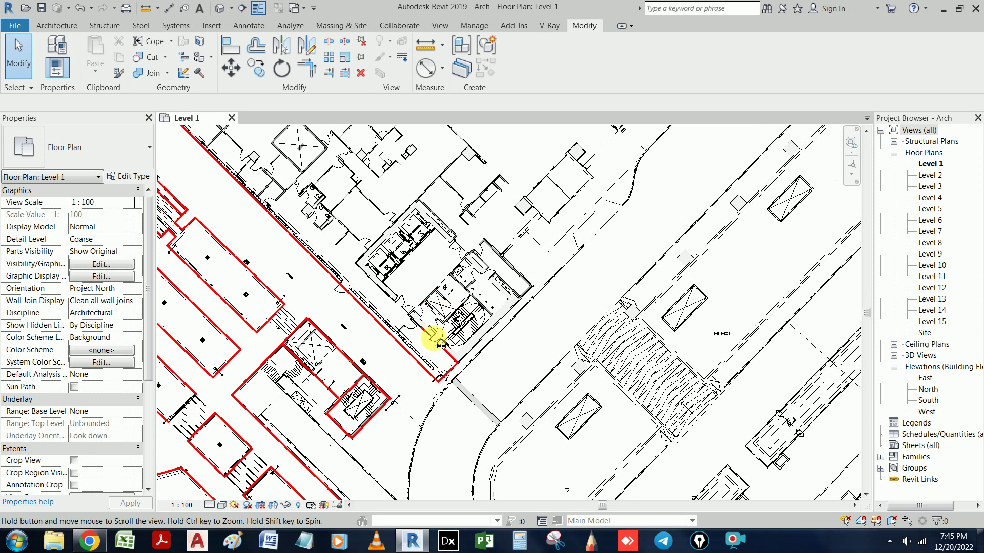
scroll(424, 351, down, 2)
scroll(450, 307, down, 2)
scroll(487, 264, down, 2)
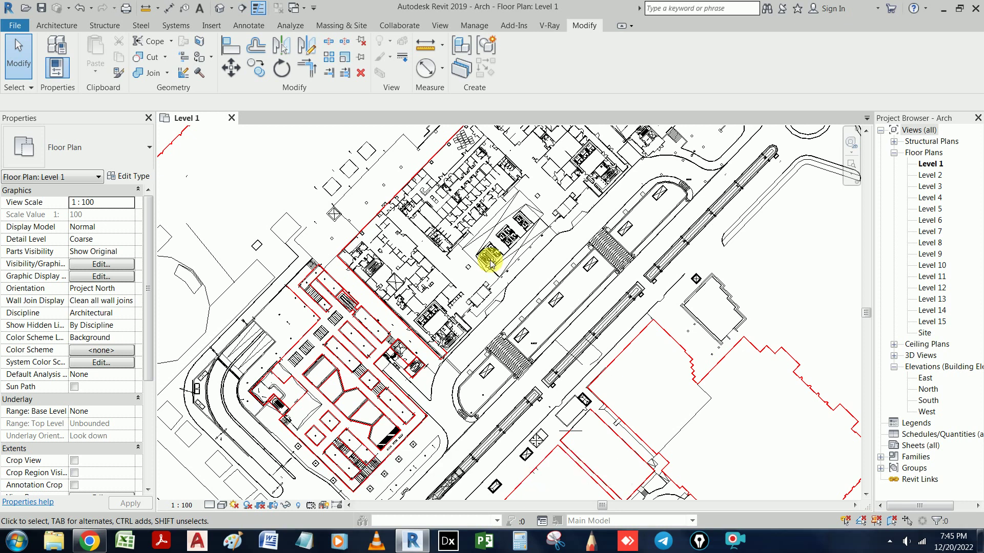
scroll(461, 294, up, 1)
scroll(461, 295, up, 1)
scroll(439, 281, up, 1)
scroll(538, 176, up, 2)
scroll(527, 164, up, 2)
scroll(507, 166, up, 1)
click(493, 162)
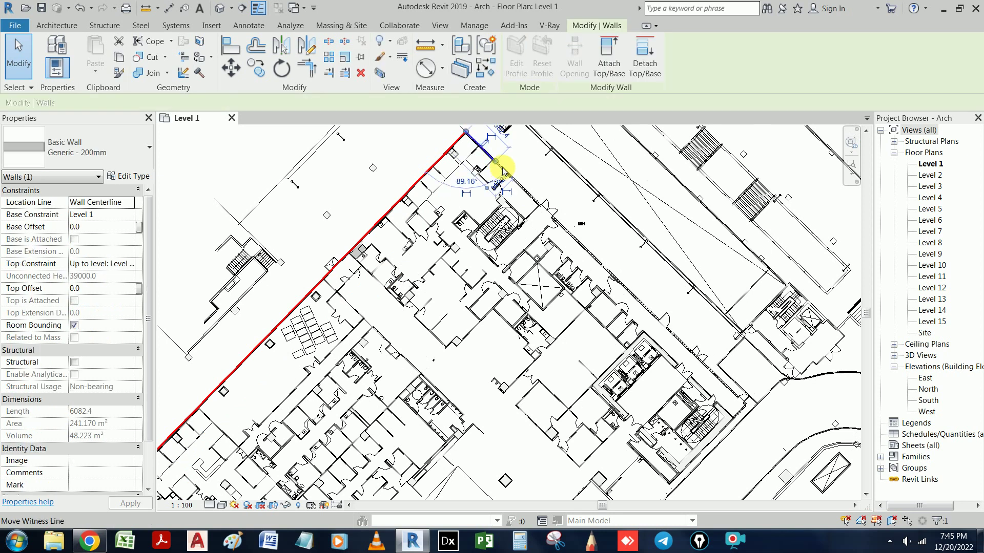
drag(540, 205, 739, 398)
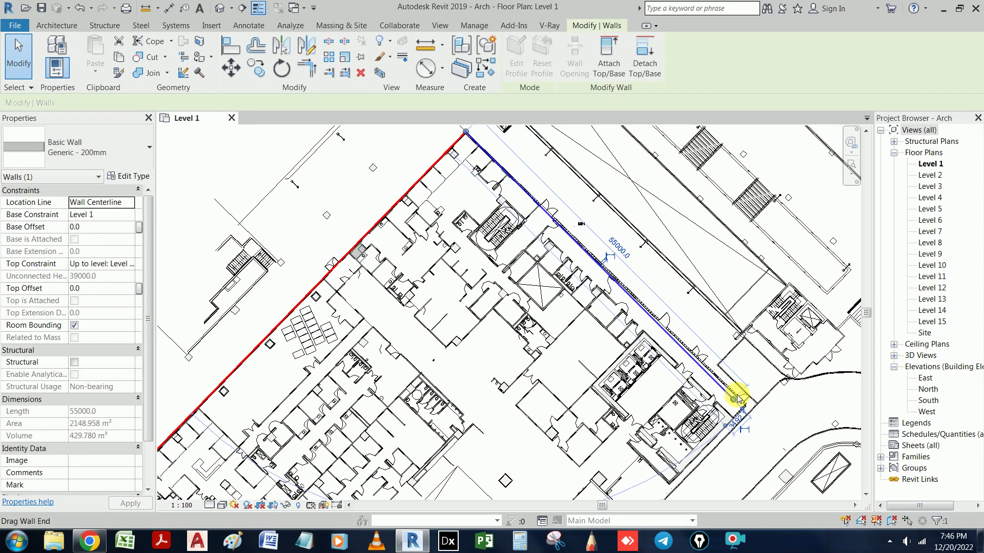
key(Escape)
key(ctrl+z)
scroll(727, 374, up, 2)
middle_drag(457, 248, 620, 312)
click(417, 242)
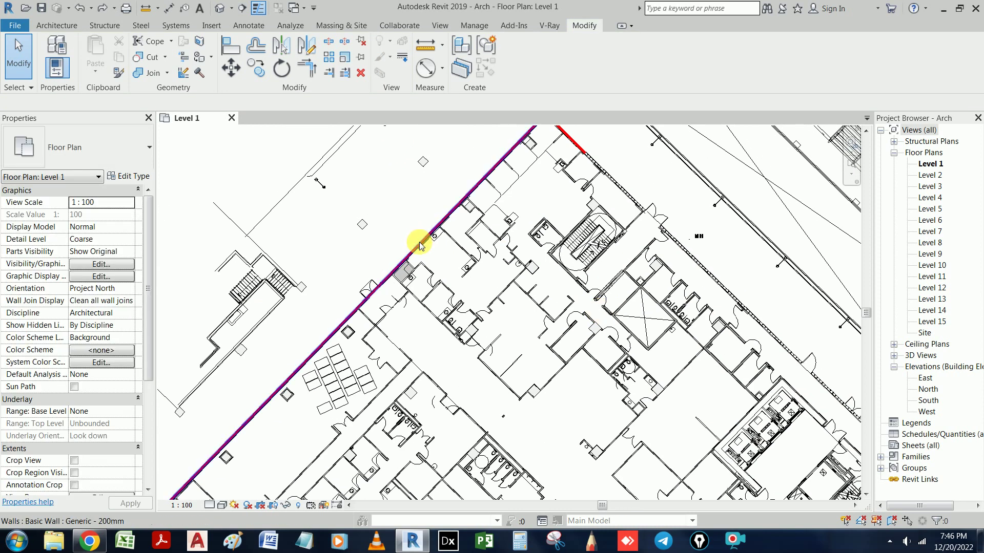
right_click(418, 242)
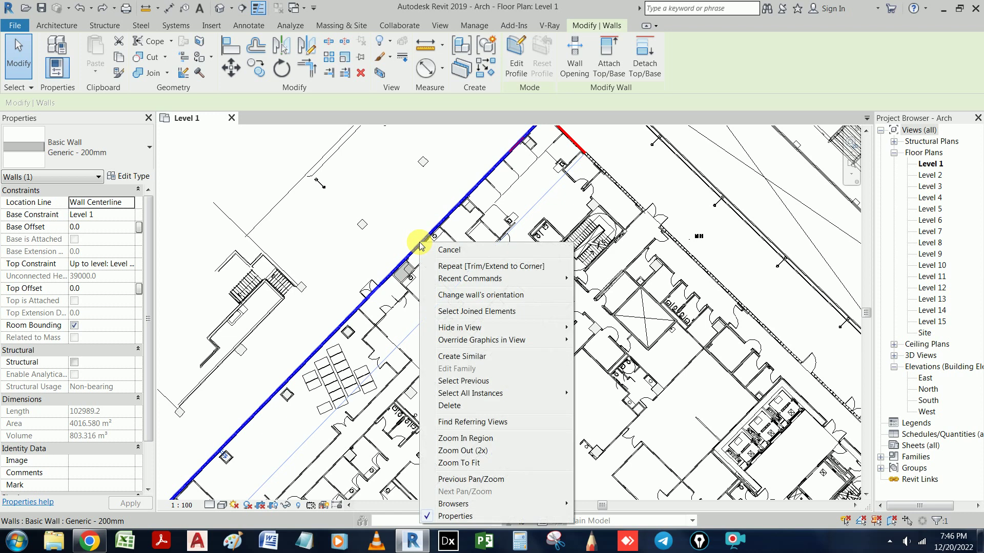
- Trace two similar Generic 200mm walls over CAD lines by the stair core and building corner
click(486, 353)
middle_drag(575, 407, 352, 146)
scroll(643, 301, up, 1)
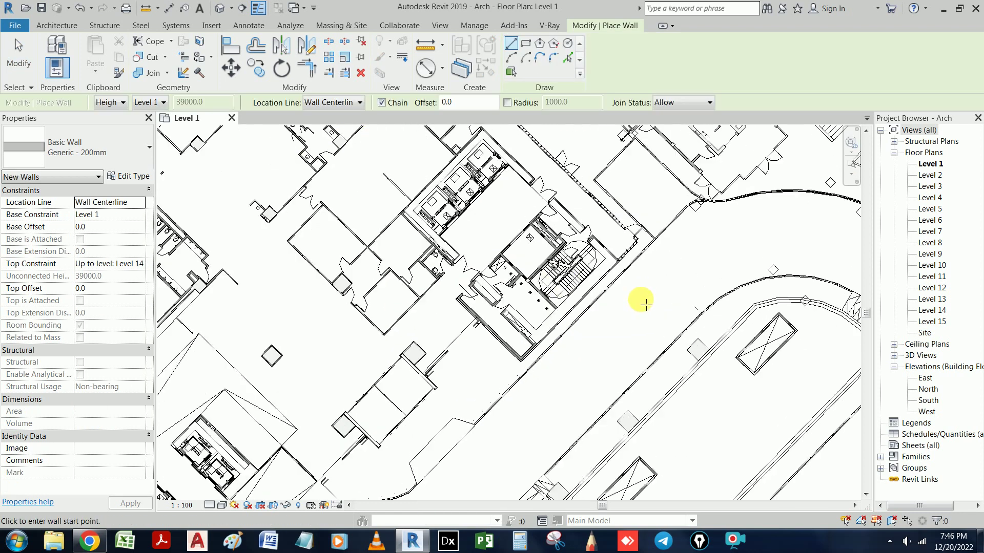
scroll(632, 276, up, 1)
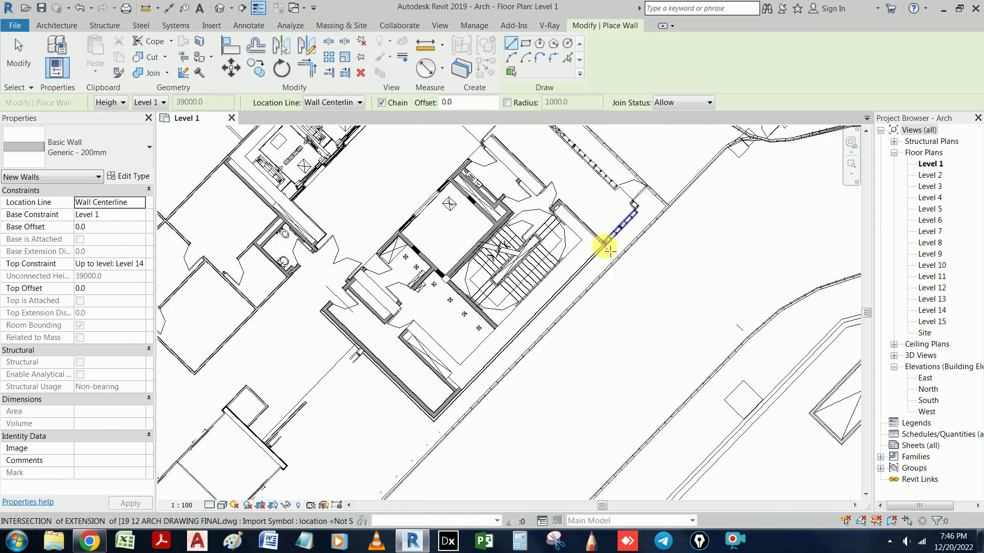
click(635, 210)
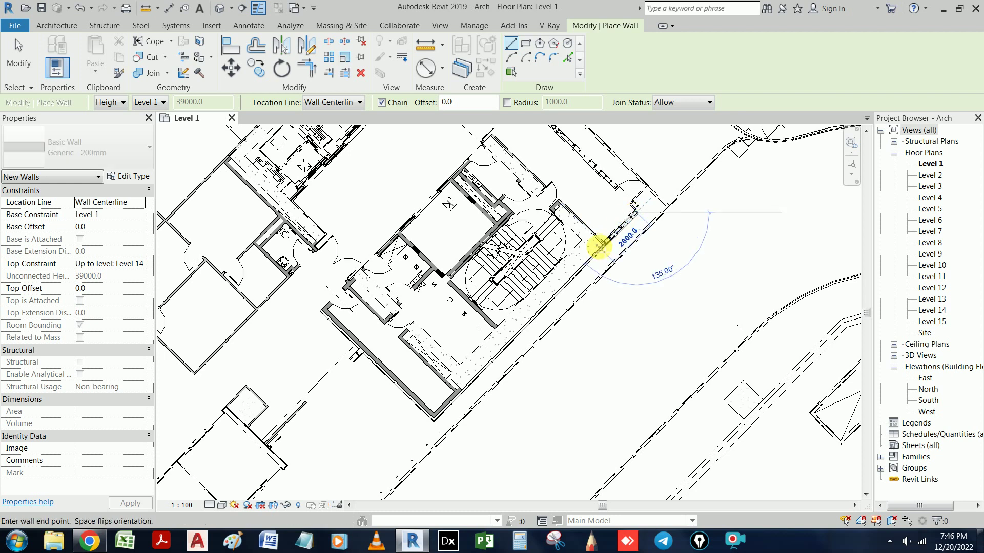
click(602, 250)
scroll(405, 369, down, 2)
middle_drag(359, 367, 450, 293)
scroll(472, 325, up, 2)
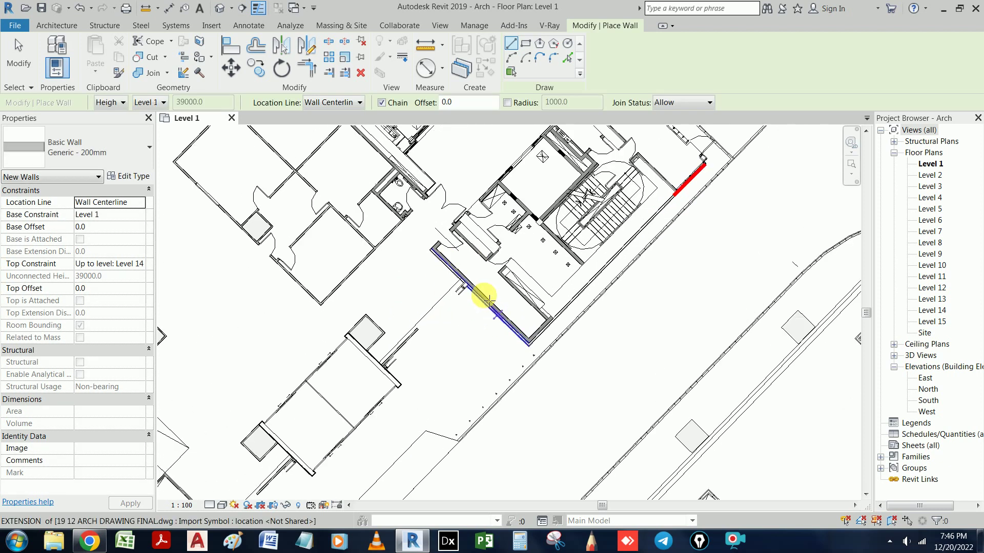
click(484, 297)
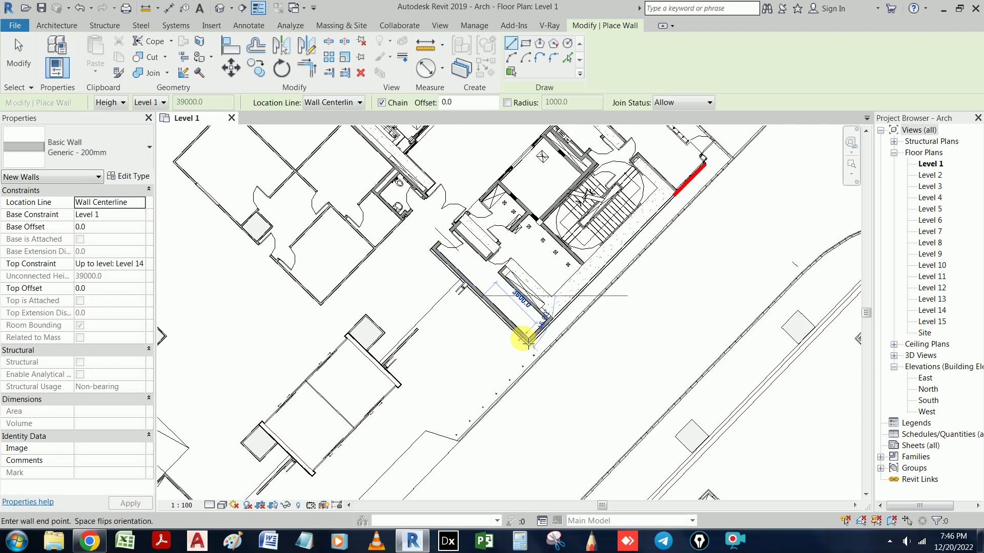
click(507, 332)
- Start a third wall at a CAD line intersection near the entrance, then switch to Pick Lines
scroll(449, 341, down, 2)
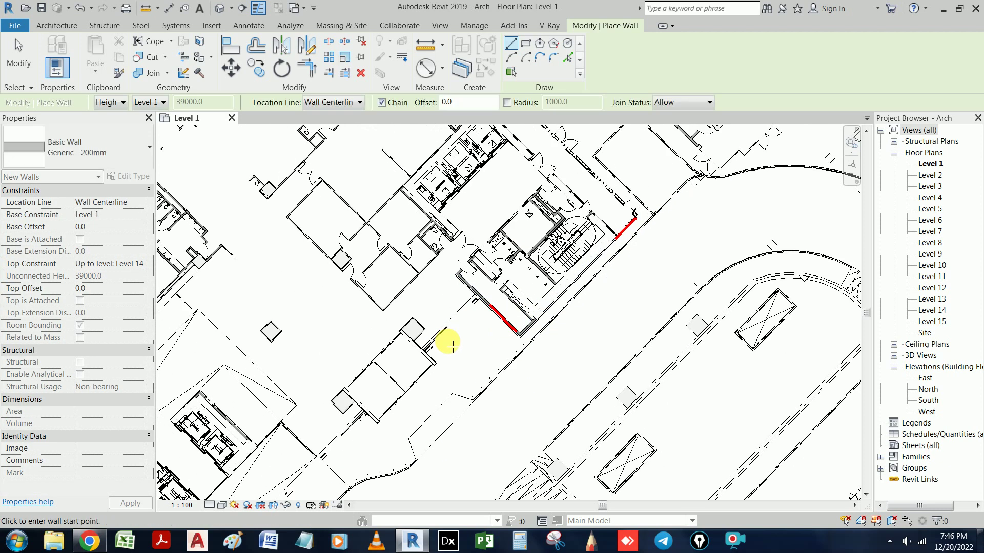
scroll(449, 343, down, 1)
middle_drag(449, 346, 451, 279)
scroll(451, 279, down, 1)
scroll(451, 280, down, 1)
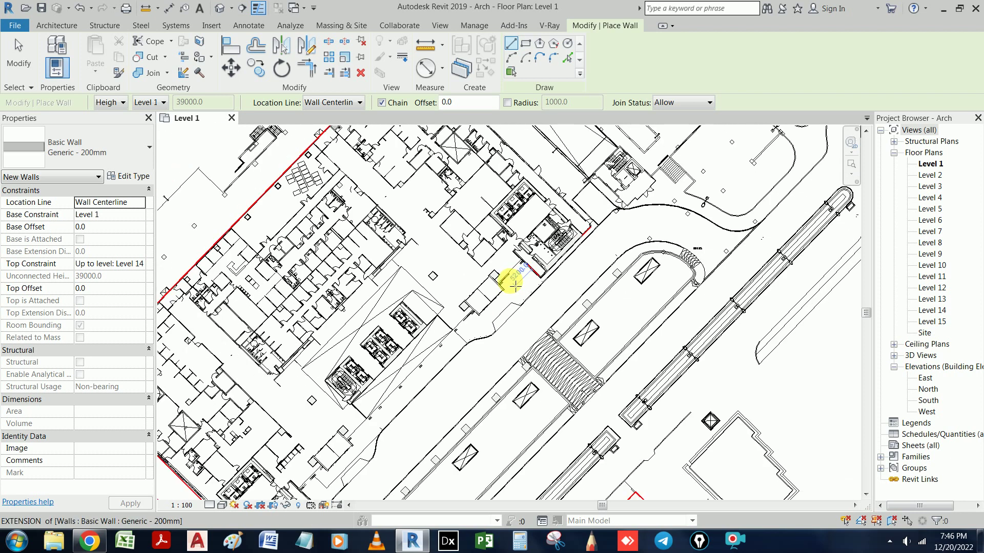
key(Escape)
scroll(517, 308, up, 1)
scroll(521, 249, up, 2)
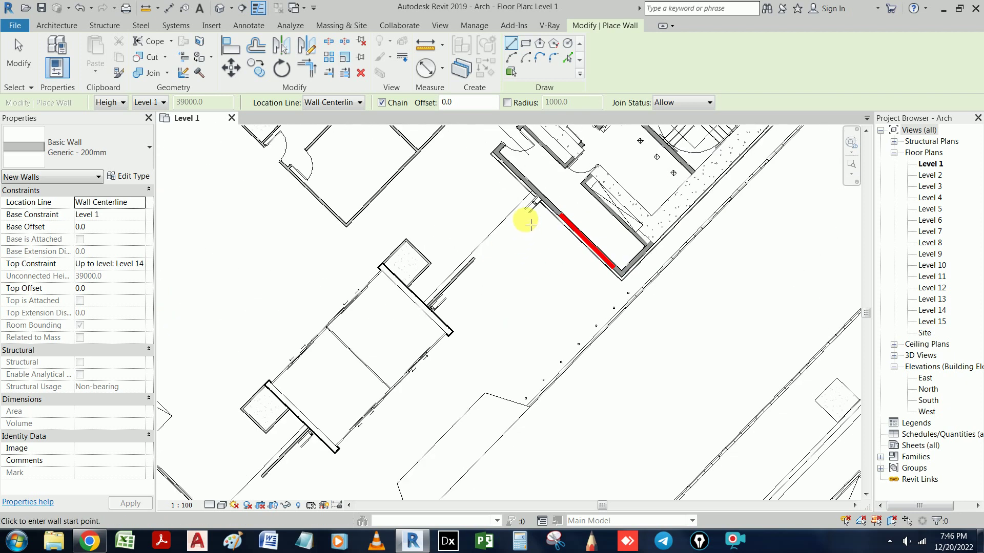
scroll(467, 267, up, 2)
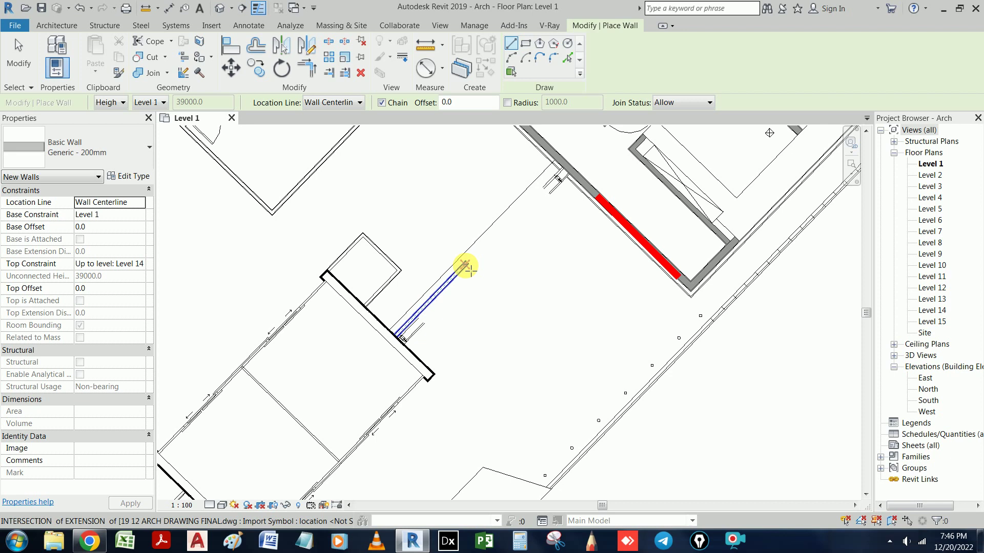
scroll(467, 268, up, 1)
click(466, 265)
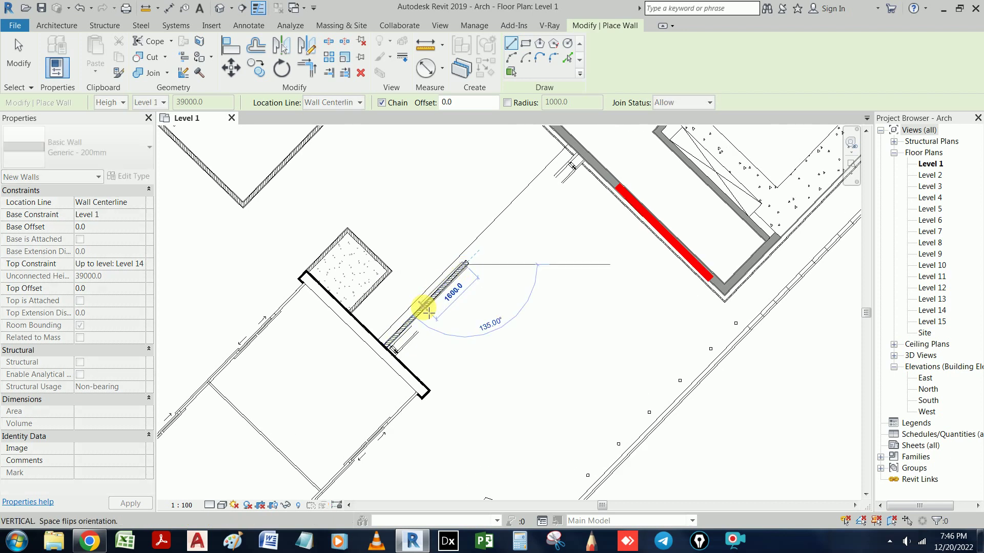
scroll(425, 307, down, 2)
scroll(410, 328, down, 2)
scroll(395, 338, down, 3)
middle_drag(392, 341, 512, 216)
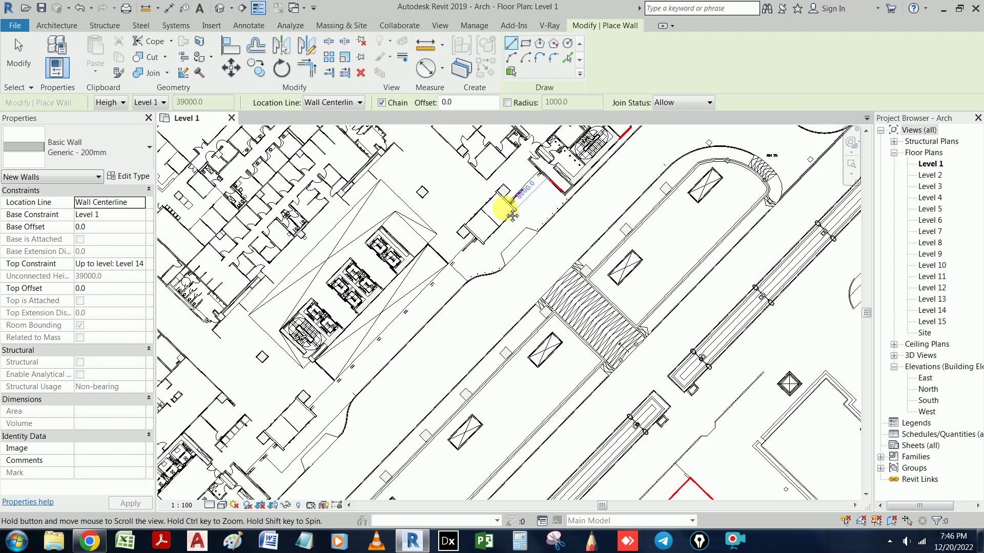
mouse_move(377, 253)
middle_down()
mouse_move(567, 149)
mouse_move(515, 248)
middle_up()
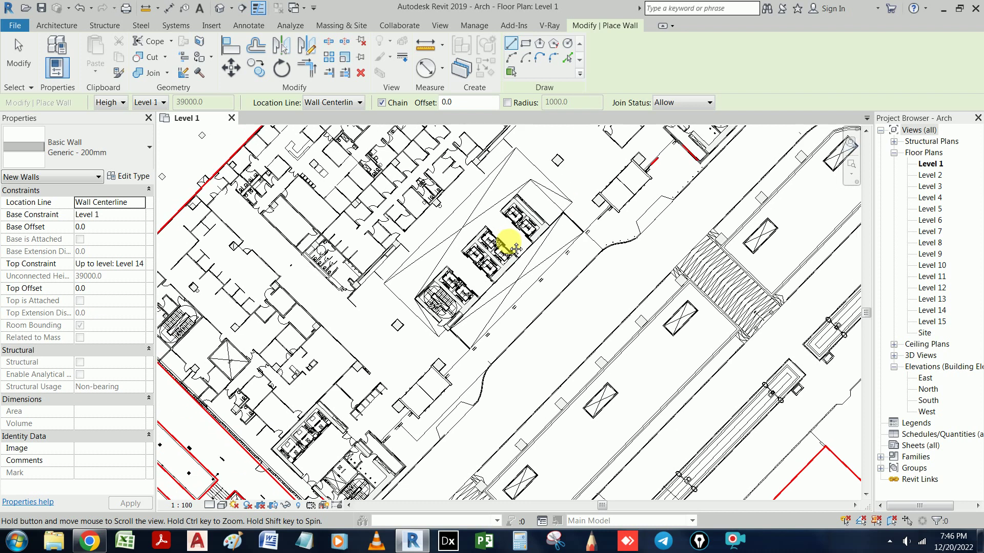
mouse_move(604, 193)
middle_down()
mouse_move(541, 324)
mouse_move(566, 275)
middle_up()
scroll(550, 258, up, 2)
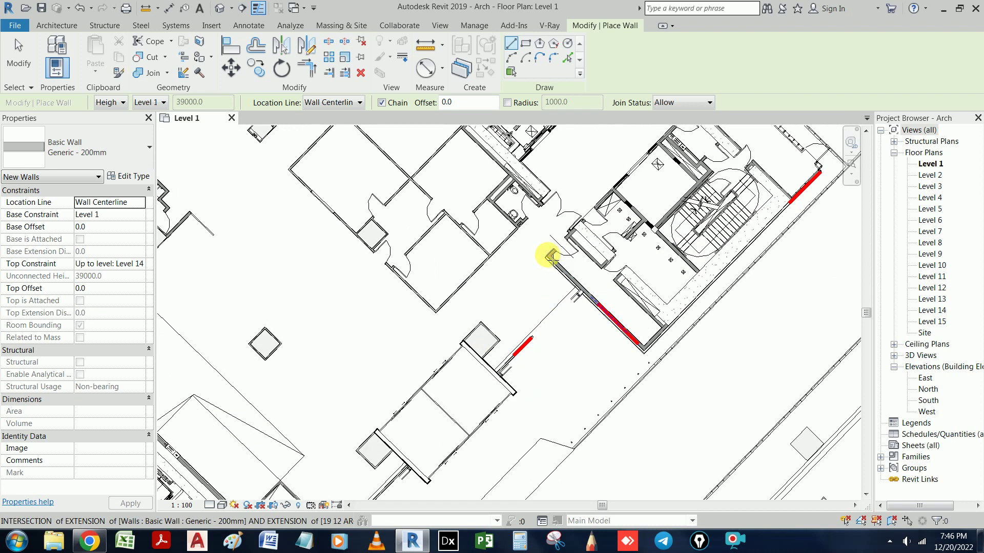
scroll(551, 256, down, 1)
scroll(545, 248, down, 2)
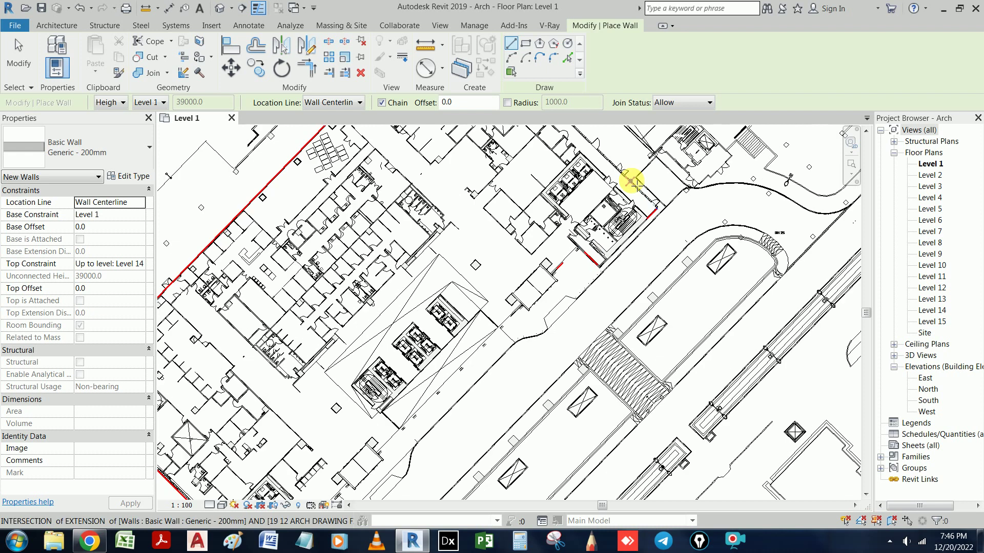
scroll(563, 241, up, 1)
scroll(605, 205, up, 1)
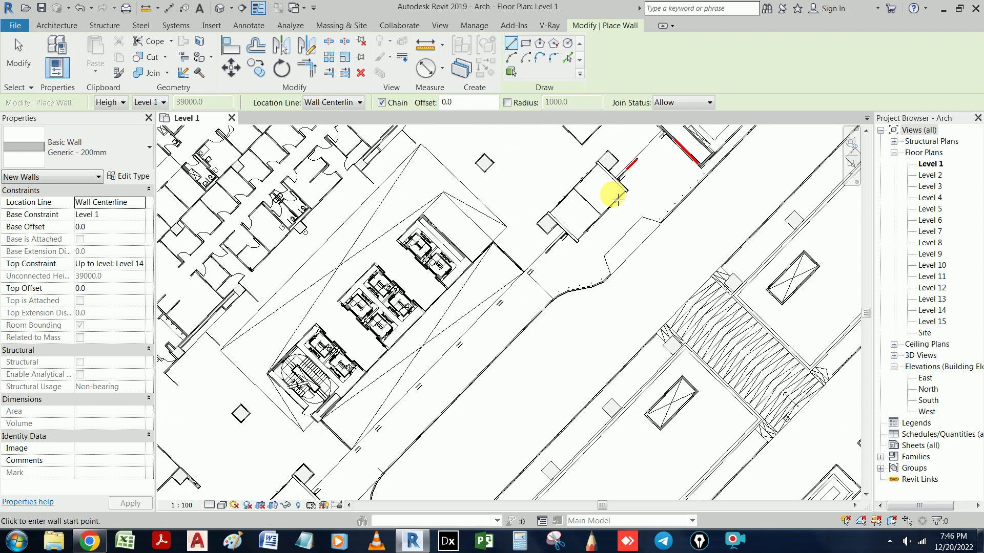
scroll(623, 185, up, 1)
scroll(613, 177, up, 1)
click(567, 58)
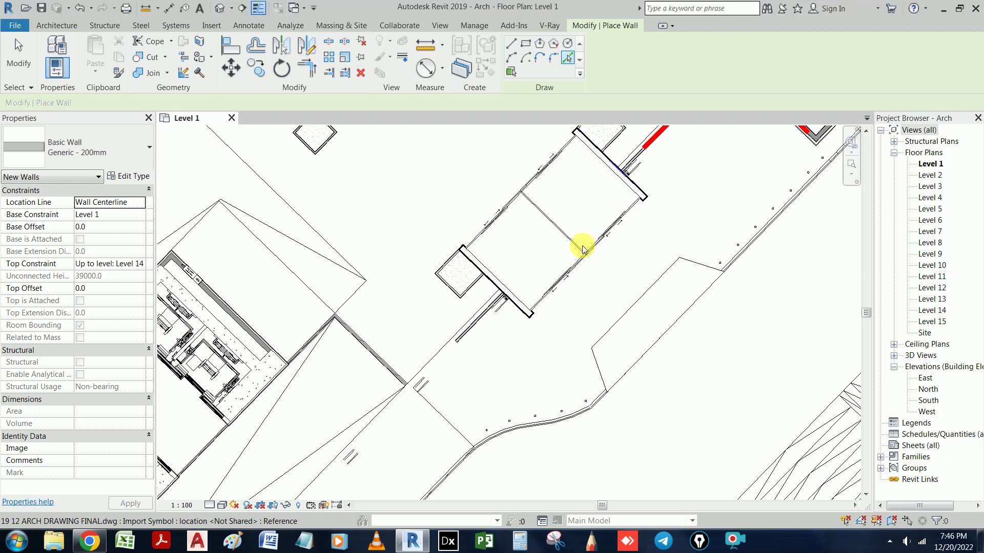
- Place 200mm walls on three picked CAD lines around the atrium corner and stair, then zoom out to review
scroll(575, 242, down, 4)
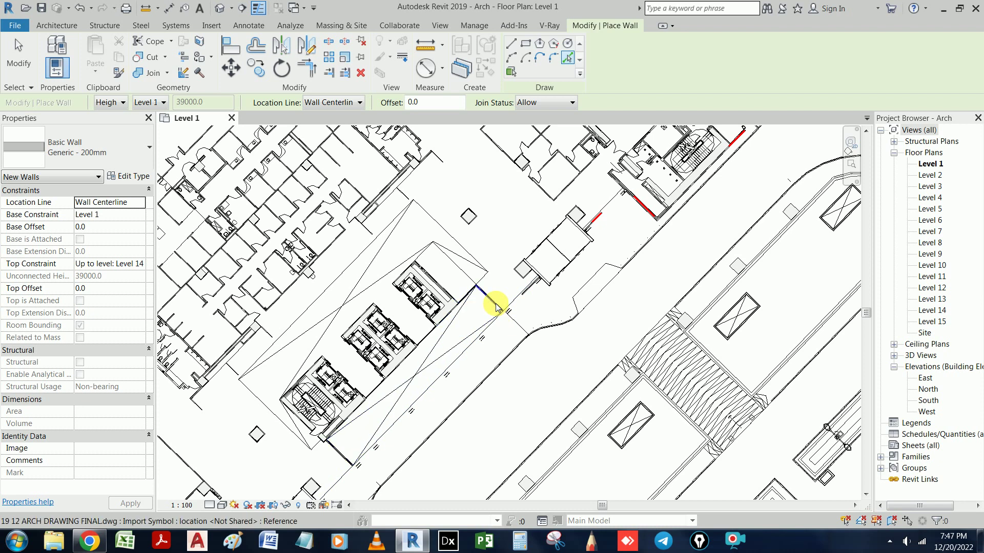
click(496, 306)
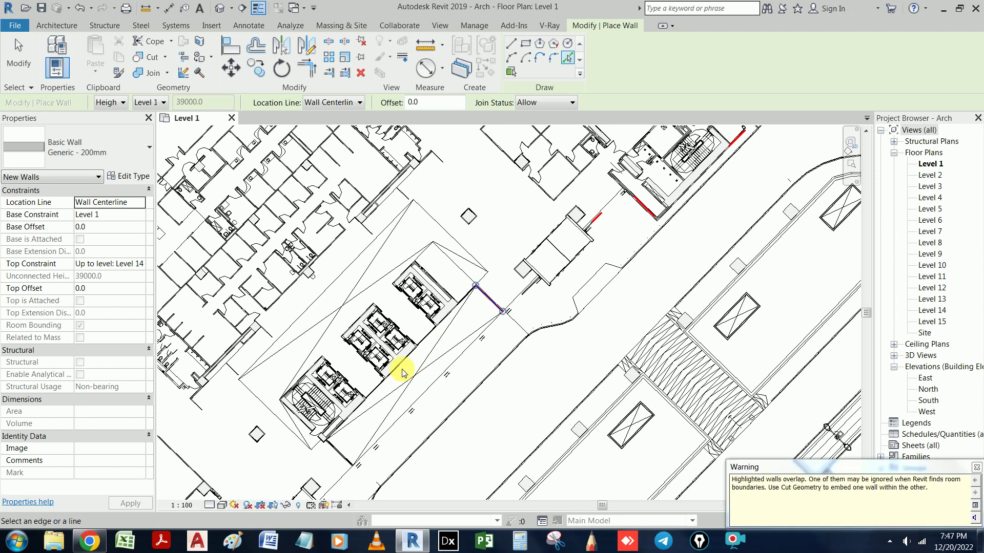
middle_drag(419, 354, 465, 278)
scroll(465, 277, up, 2)
scroll(418, 279, up, 3)
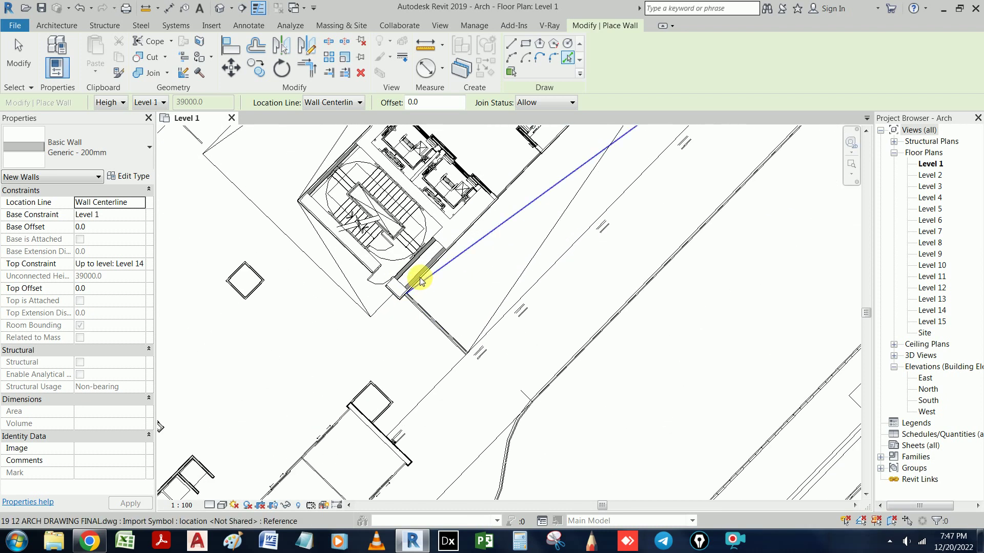
click(427, 284)
click(432, 322)
middle_drag(417, 359, 531, 270)
scroll(472, 296, up, 2)
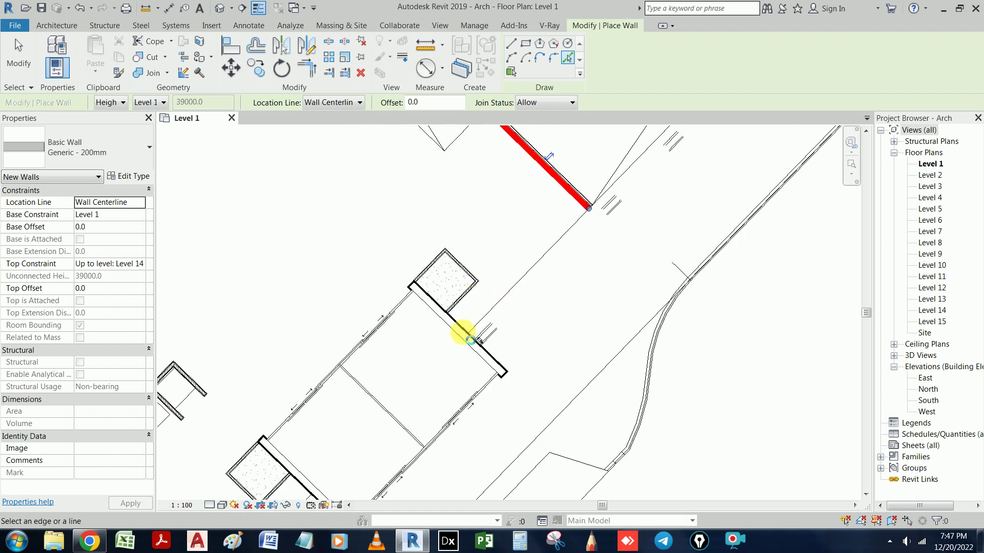
scroll(435, 361, down, 3)
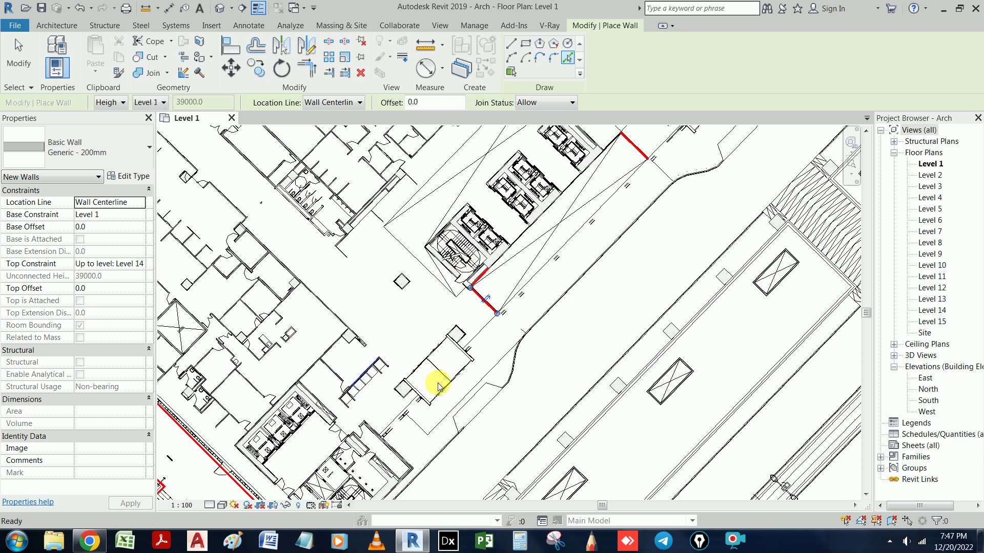
scroll(438, 387, down, 3)
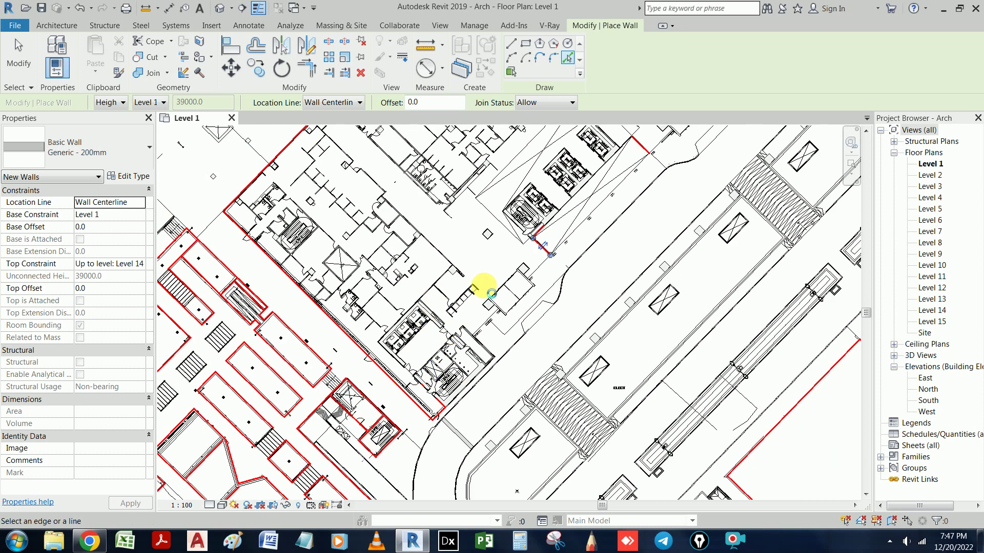
scroll(564, 205, down, 2)
scroll(572, 225, down, 2)
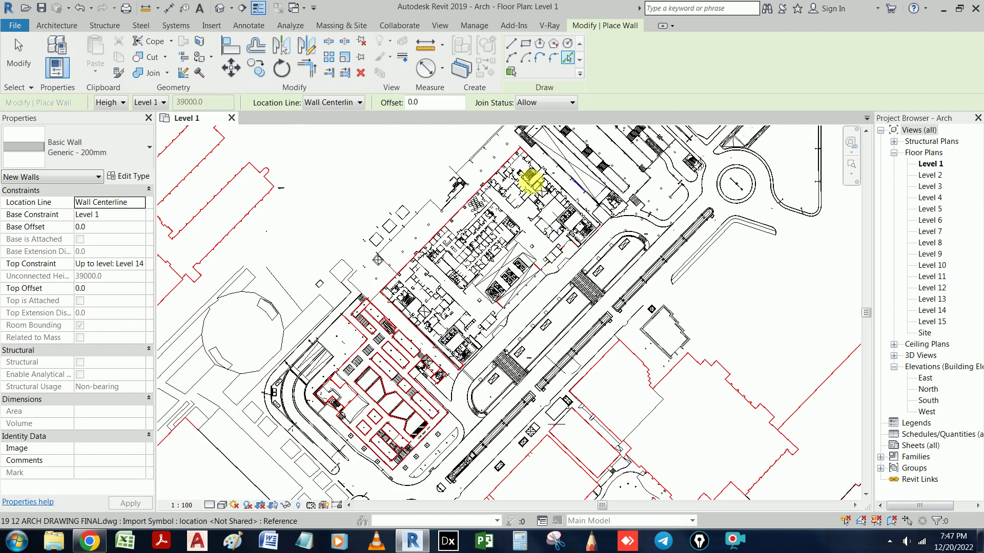
scroll(531, 167, up, 1)
scroll(545, 251, up, 1)
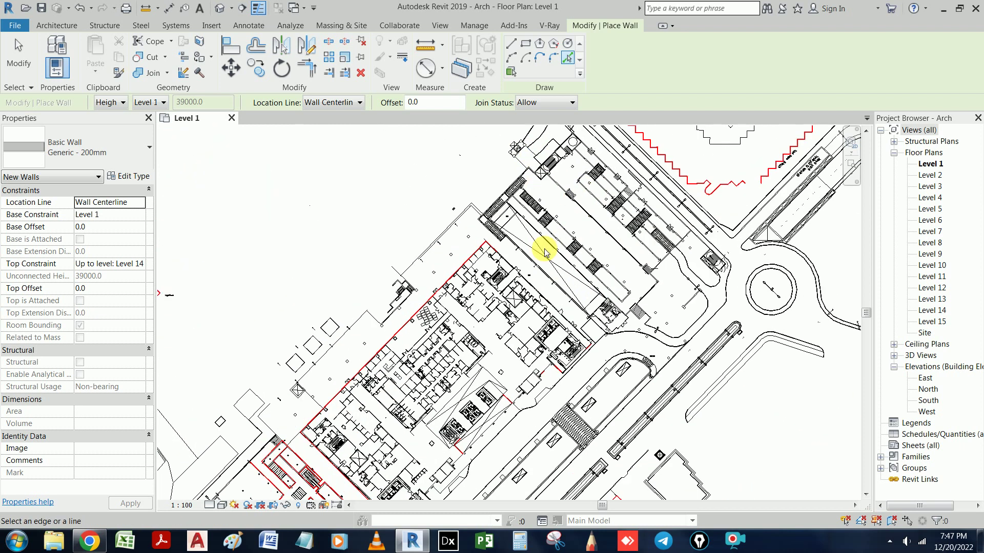